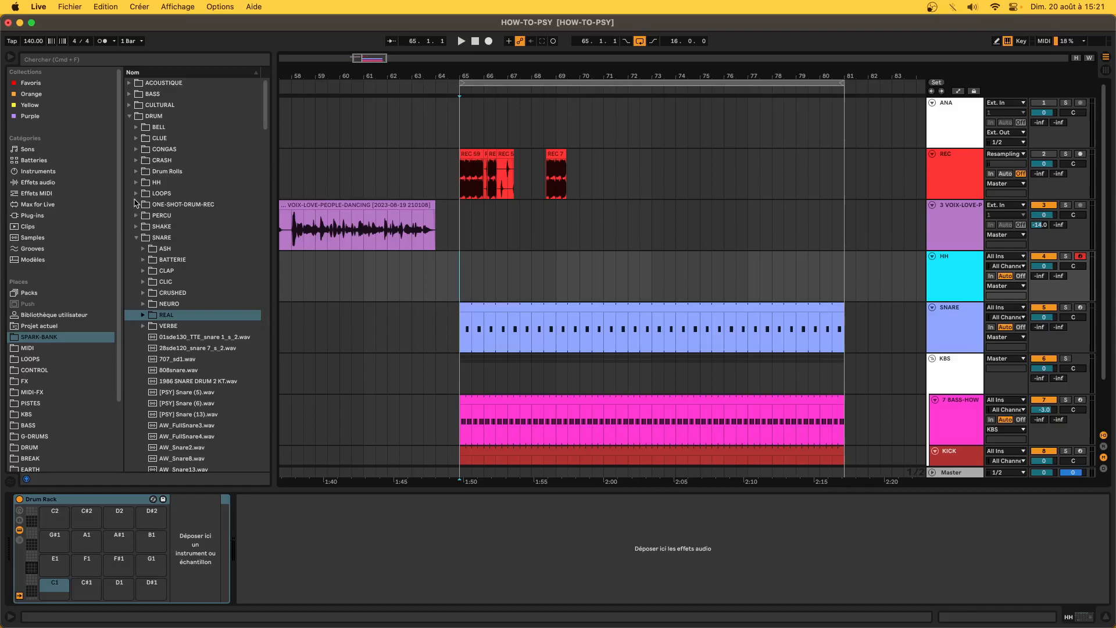
Load 808hat.wav from the DRUM > HH > CLOSED samples onto the C1 pad of the HH track's Drum Rack.
left_click(136, 183)
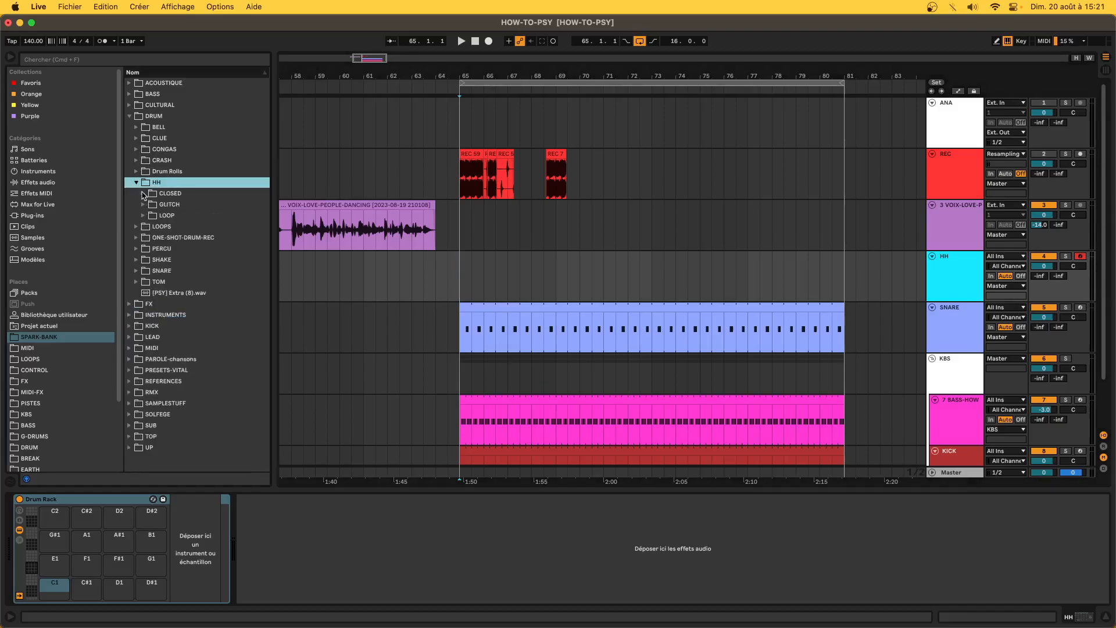
left_click(143, 194)
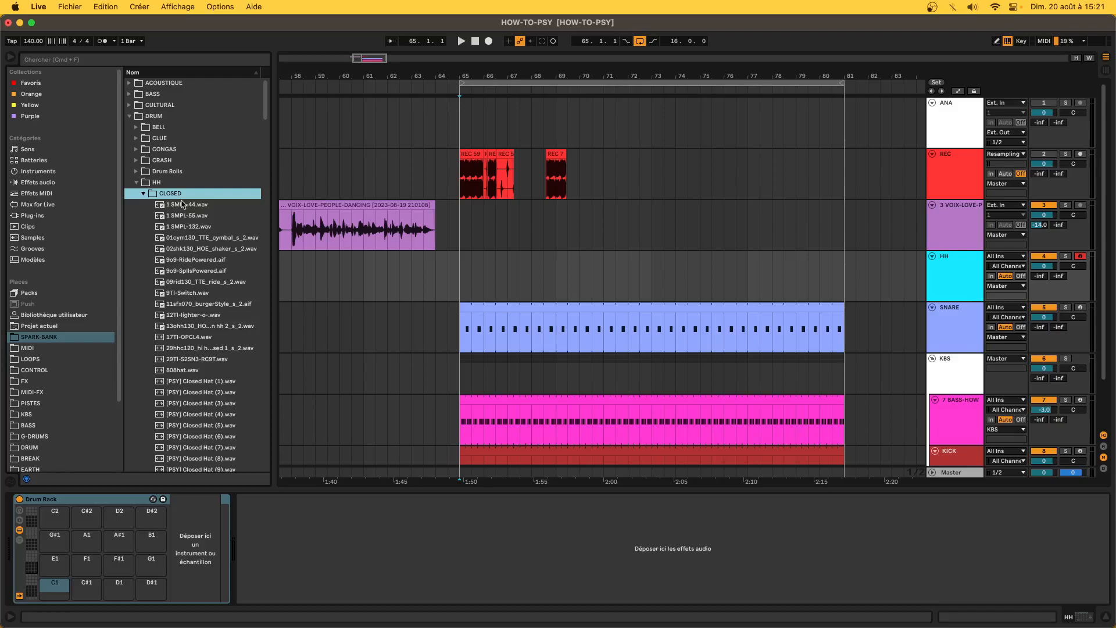
left_click(185, 373)
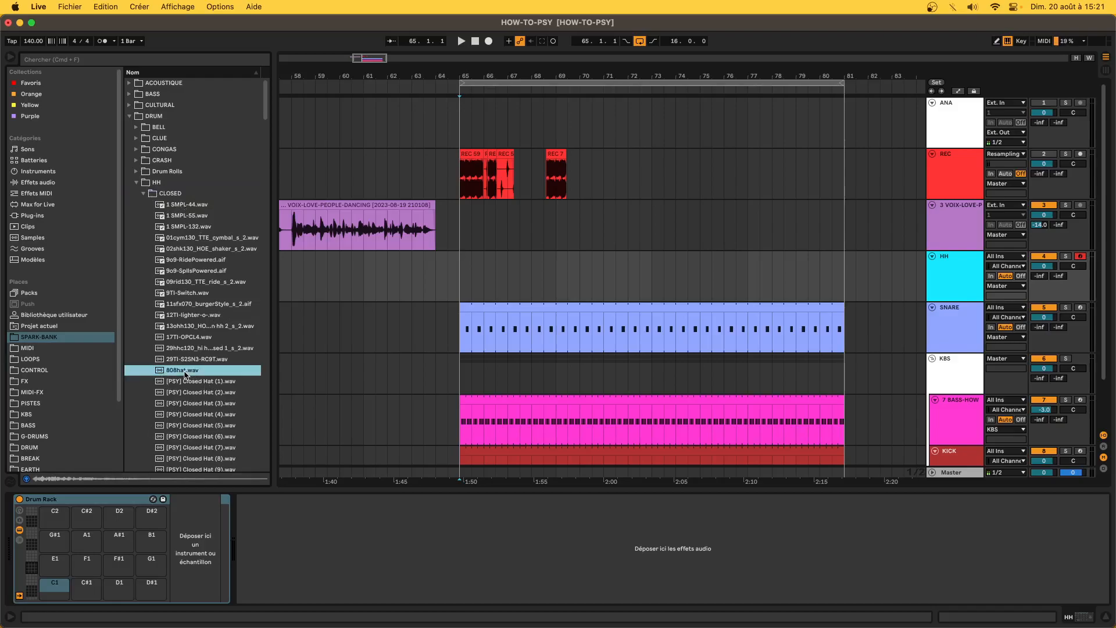
left_click_drag(185, 375, 55, 589)
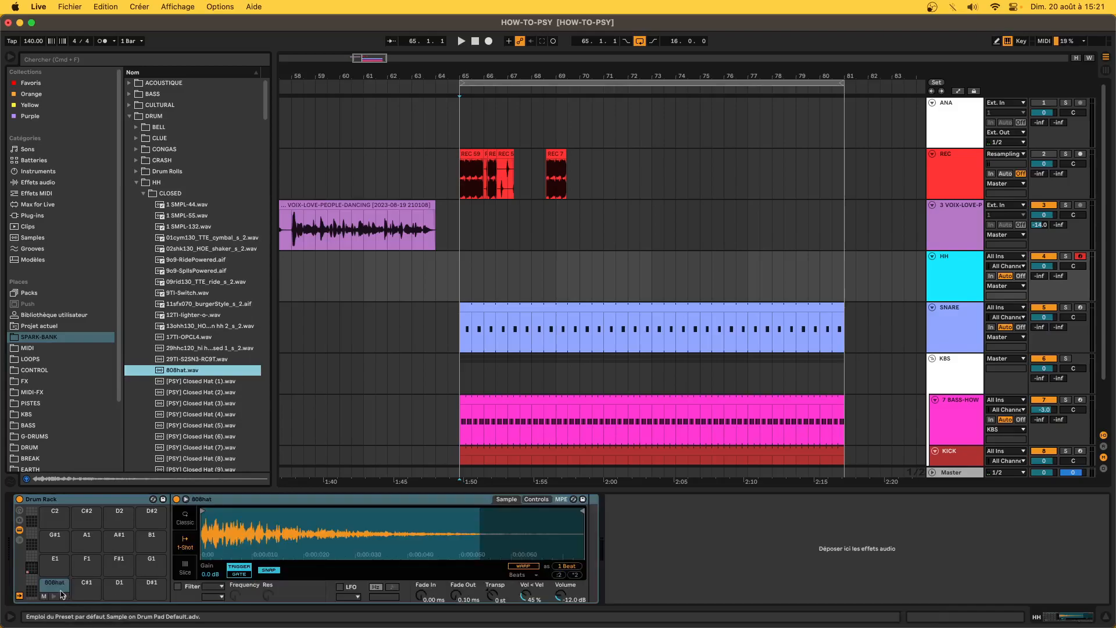
Shorten the 808hat sample by moving its end point to about 0.03 s and set its fade-out to 8.00 ms.
mouse_move(582, 510)
left_mouse_down()
mouse_move(370, 510)
mouse_move(362, 536)
left_mouse_up()
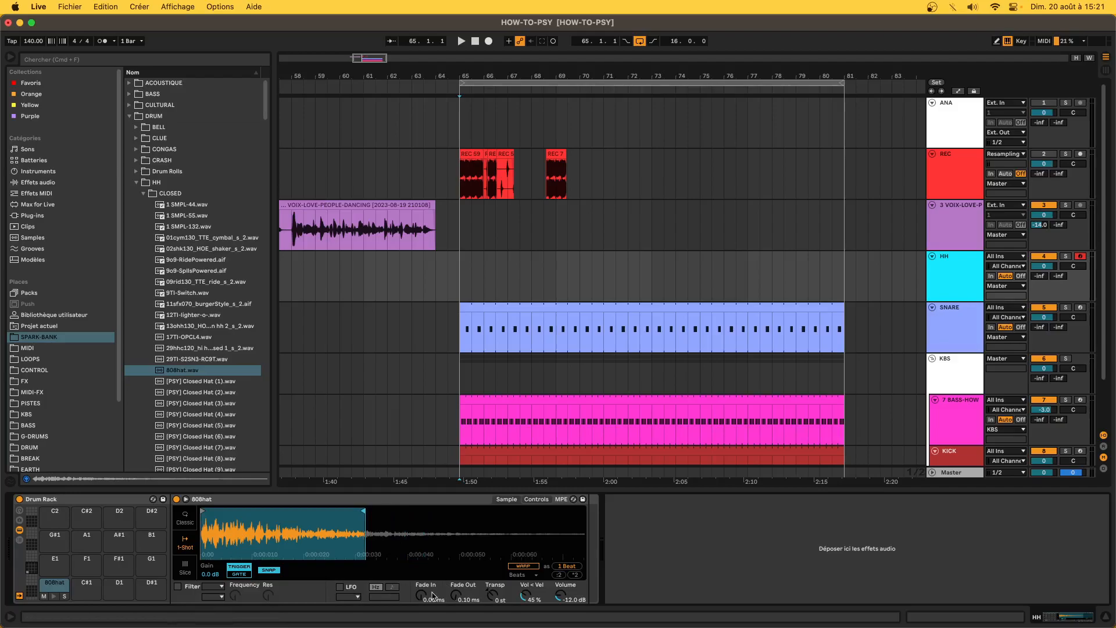
left_click_drag(453, 596, 453, 575)
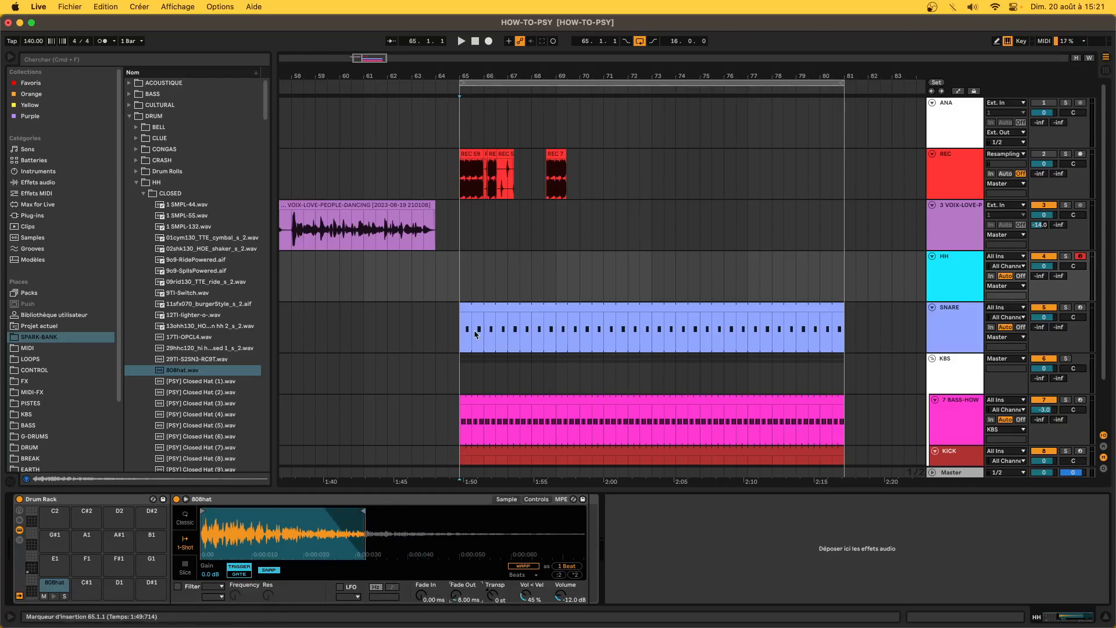
Create a two-beat MIDI clip on the HH track at bar 65 and extend its loop to bar 81.
double_click(466, 257)
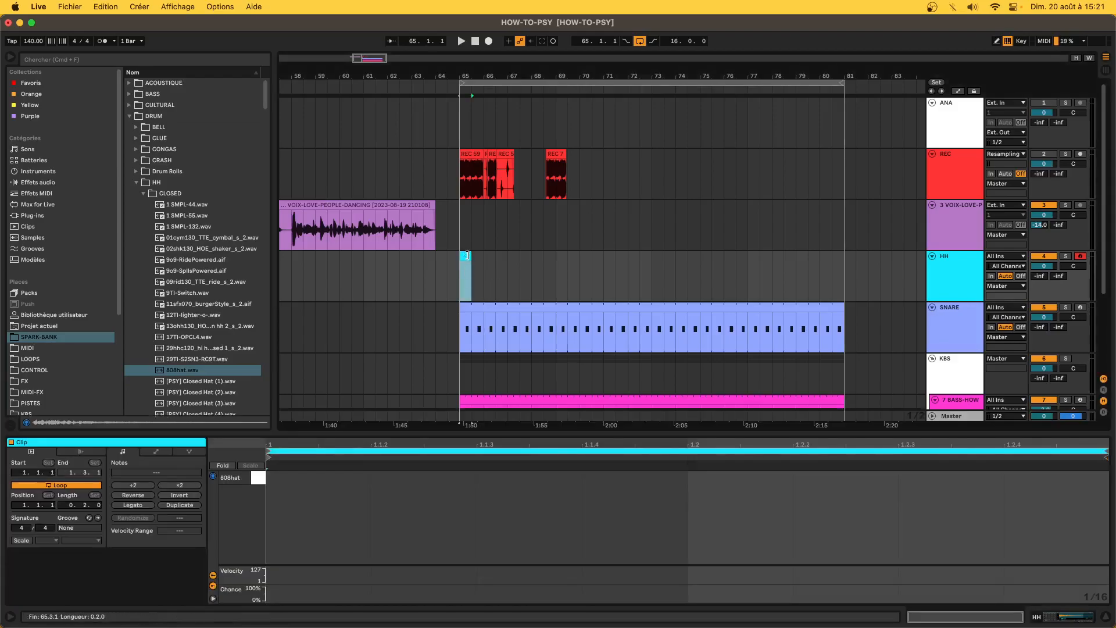
left_click_drag(467, 257, 844, 290)
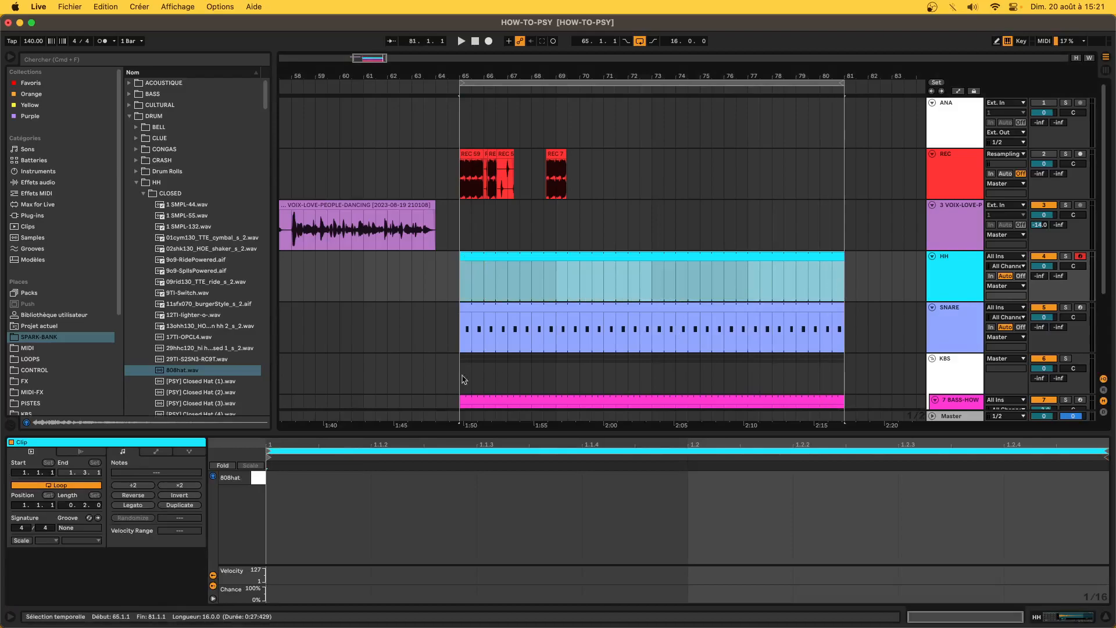
Fill the two-beat HH clip with consecutive sixteenth notes of the 808hat, without any note beyond the clip's end.
double_click(316, 481)
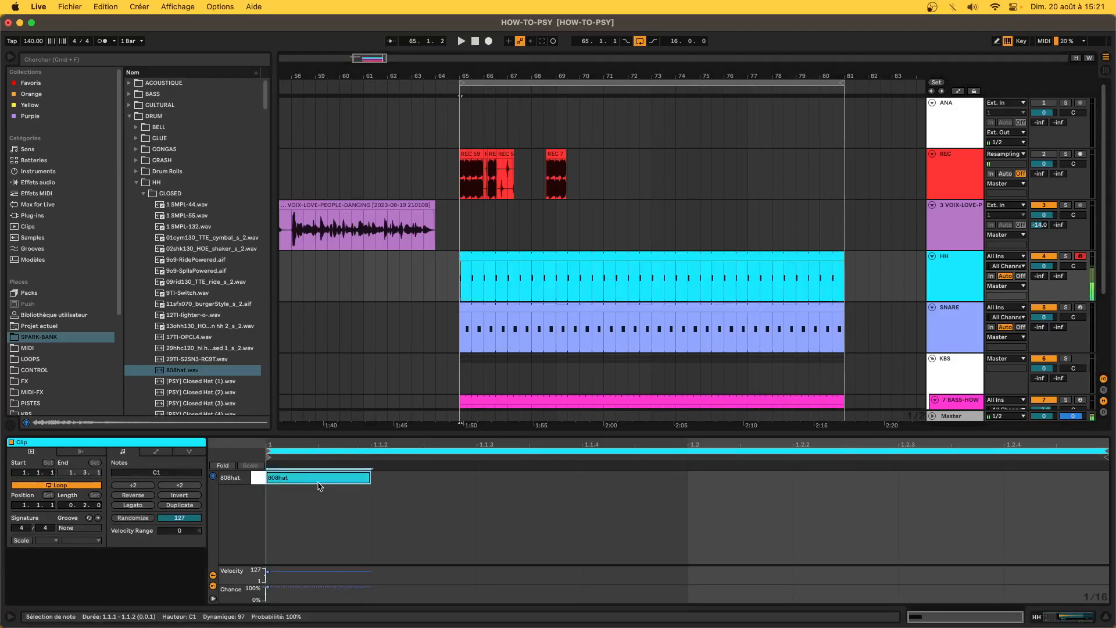
key("super+d")
key("super+d")
key("super+d")
key("super+d")
key("super+d")
key("super+d")
key("super+d")
key("super+d")
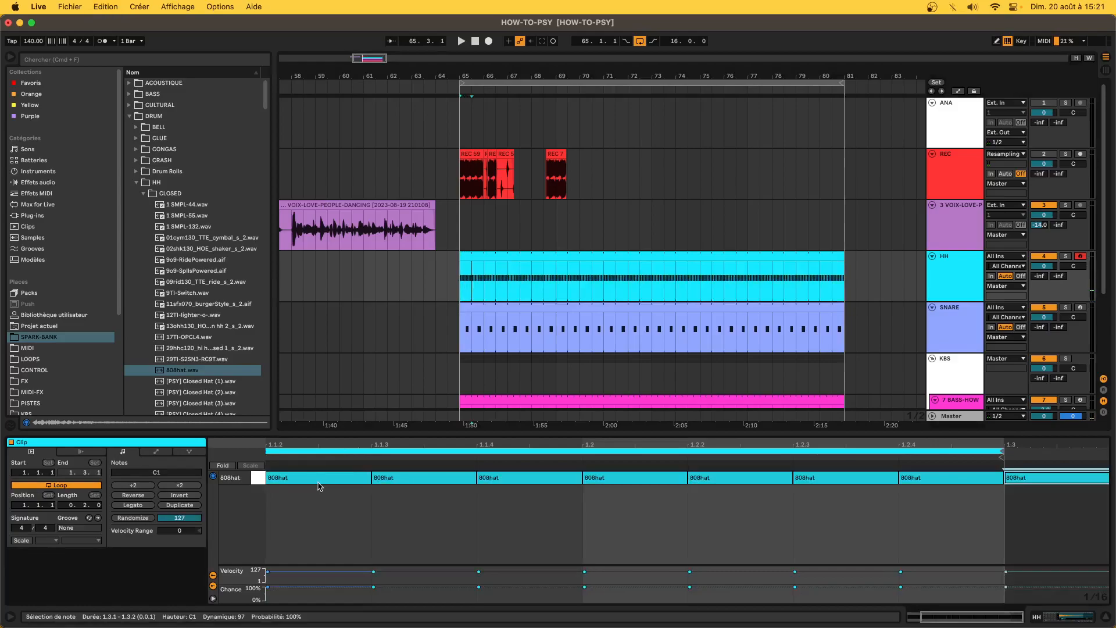
key("Delete")
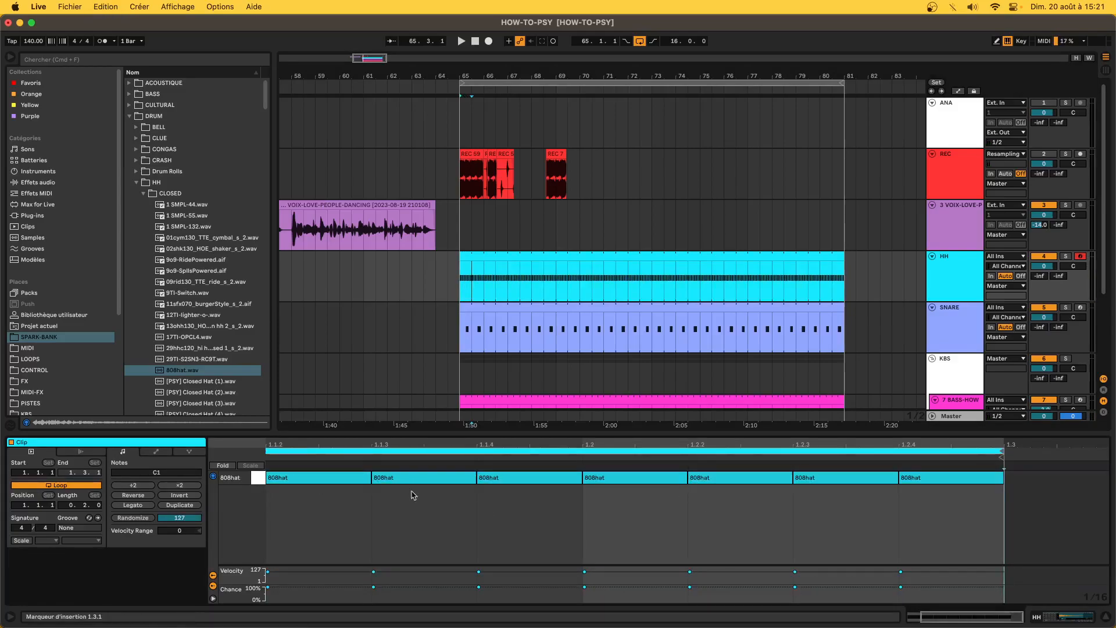
left_click(258, 482)
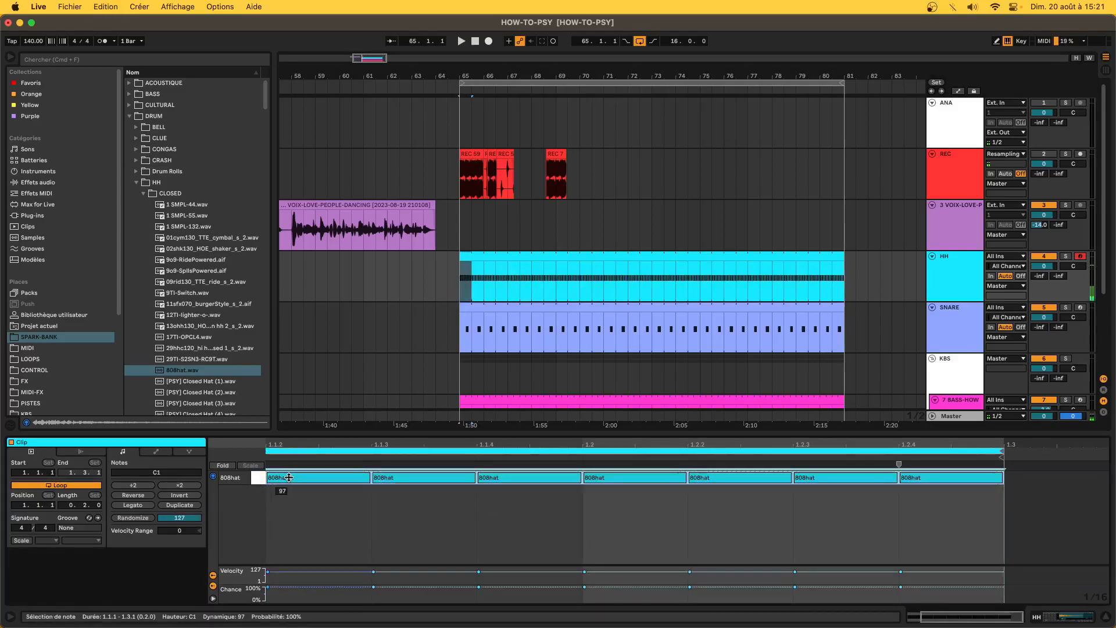
Add the Velocity preset Add some Random before the 808hat sampler in its pad chain and set Random to 15.
left_click(1064, 616)
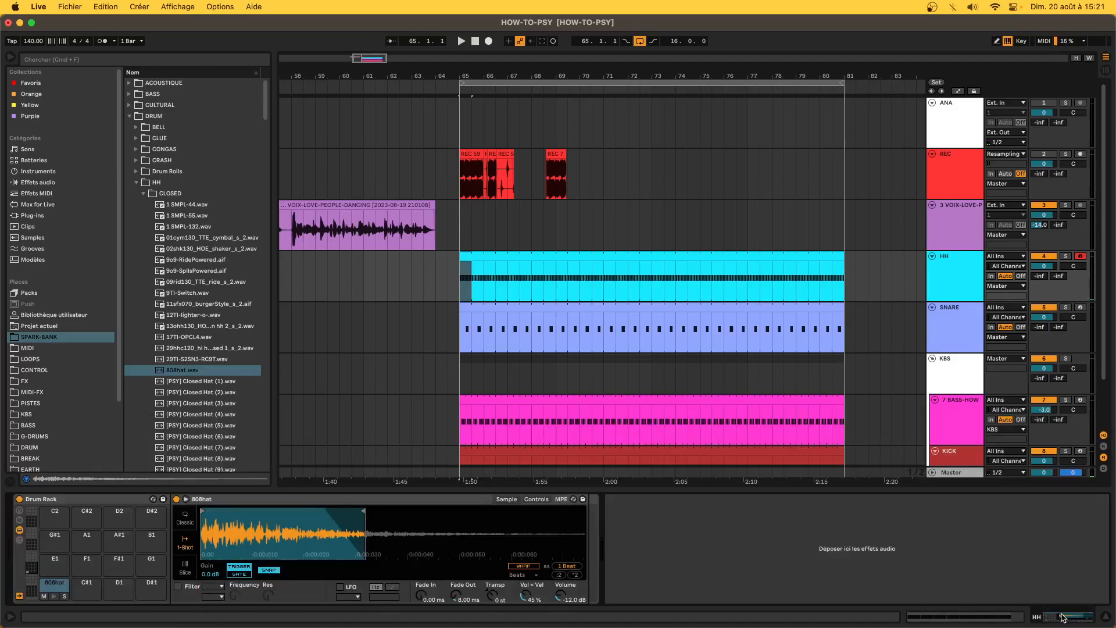
left_click(59, 195)
left_click(130, 250)
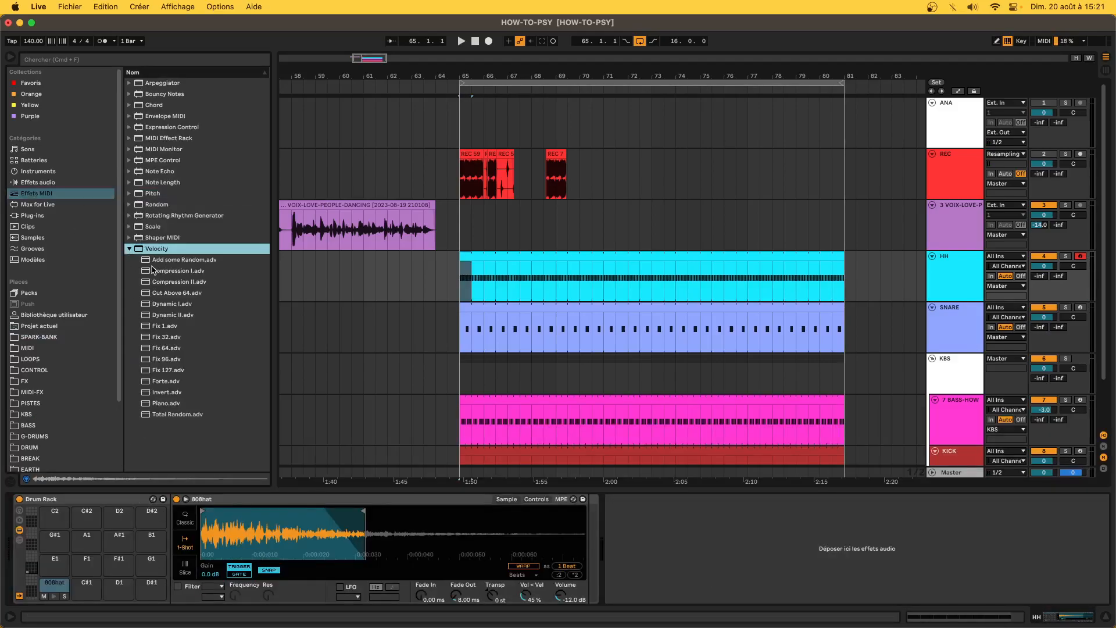
mouse_move(156, 260)
left_mouse_down()
mouse_move(192, 268)
mouse_move(643, 553)
mouse_move(591, 578)
mouse_move(589, 598)
left_mouse_up()
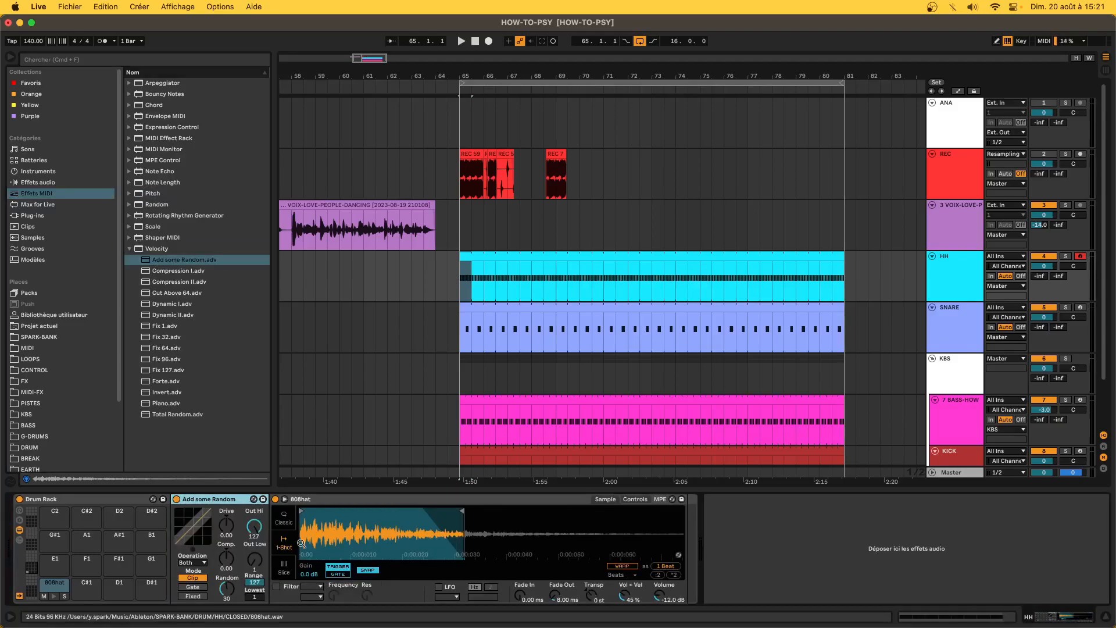
left_click_drag(227, 588, 226, 597)
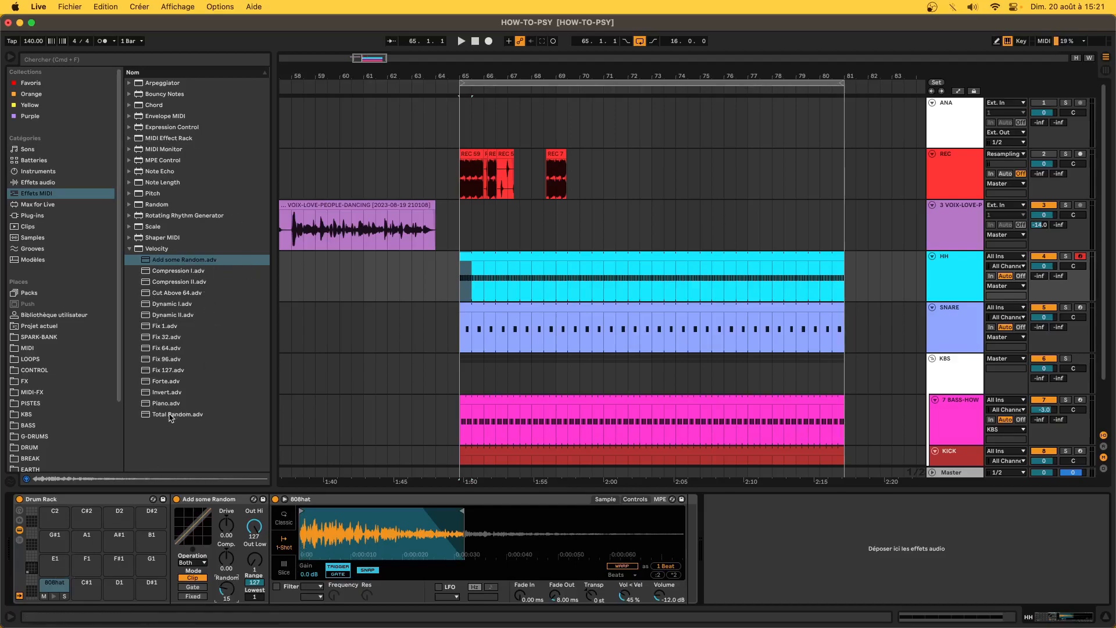
Try an EQ Eight with the band 1 low cut enabled on the 808hat chain during playback, and remove it.
left_click(40, 182)
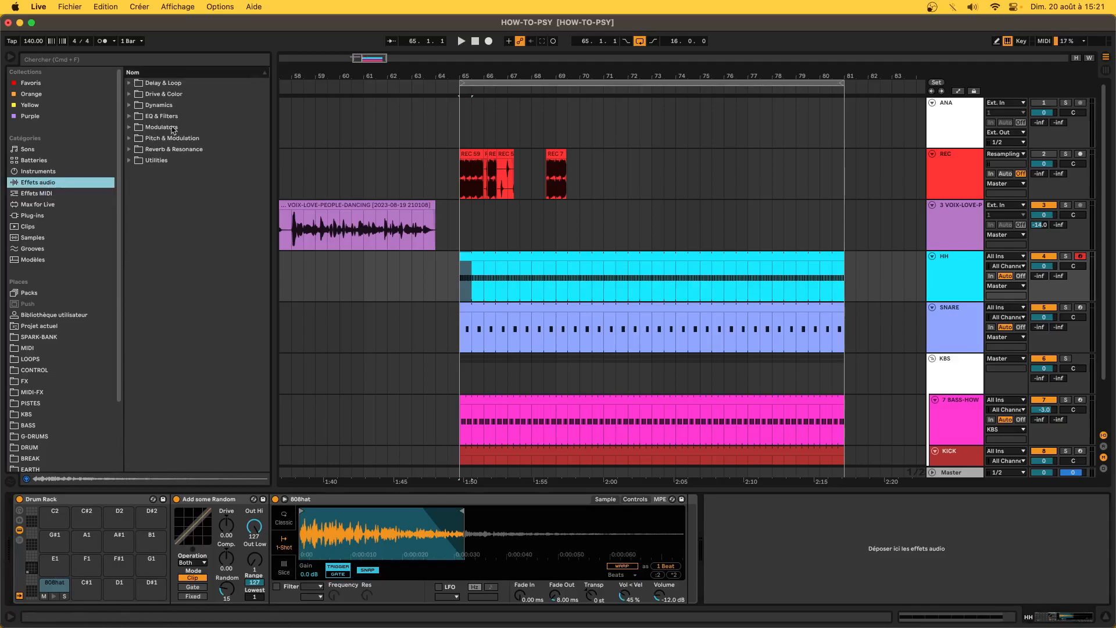
left_click(133, 117)
left_click(170, 149)
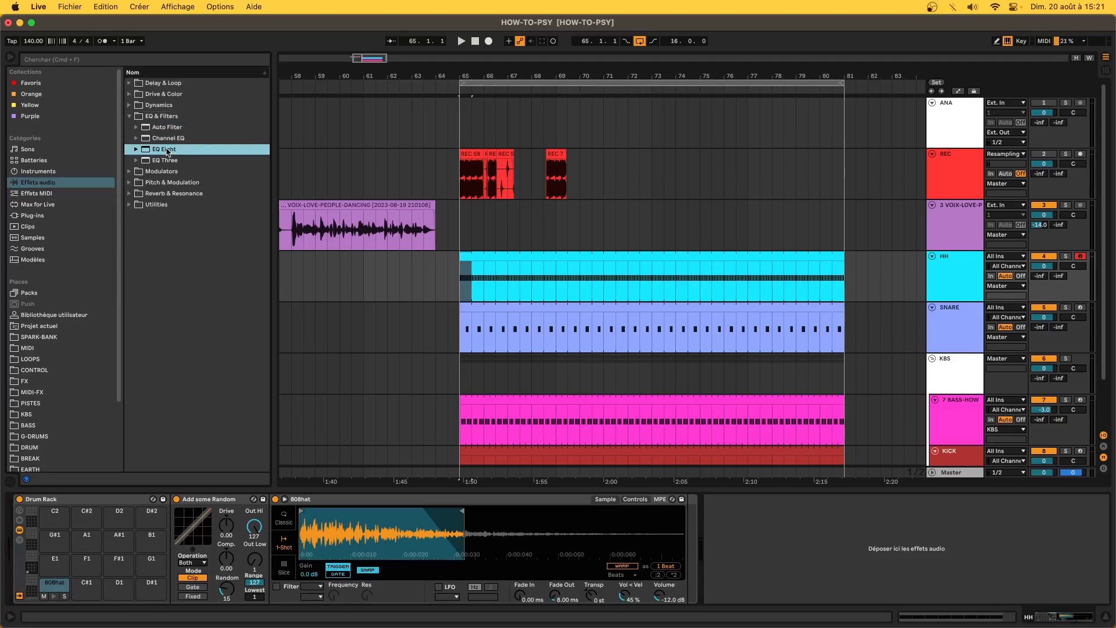
left_click_drag(665, 550, 693, 556)
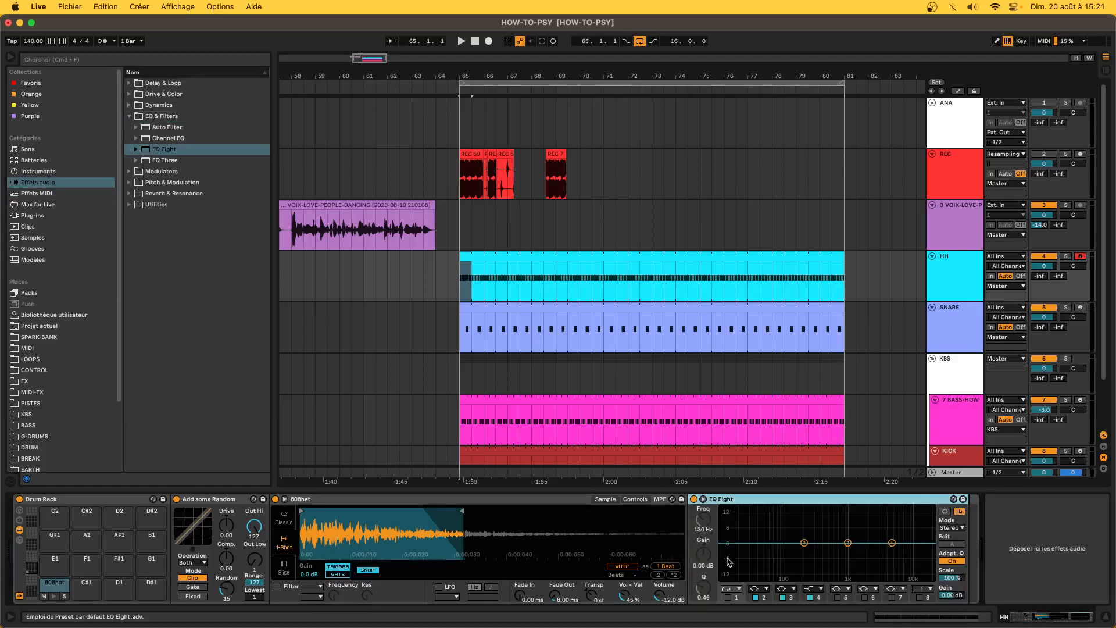
left_click(729, 597)
key("space")
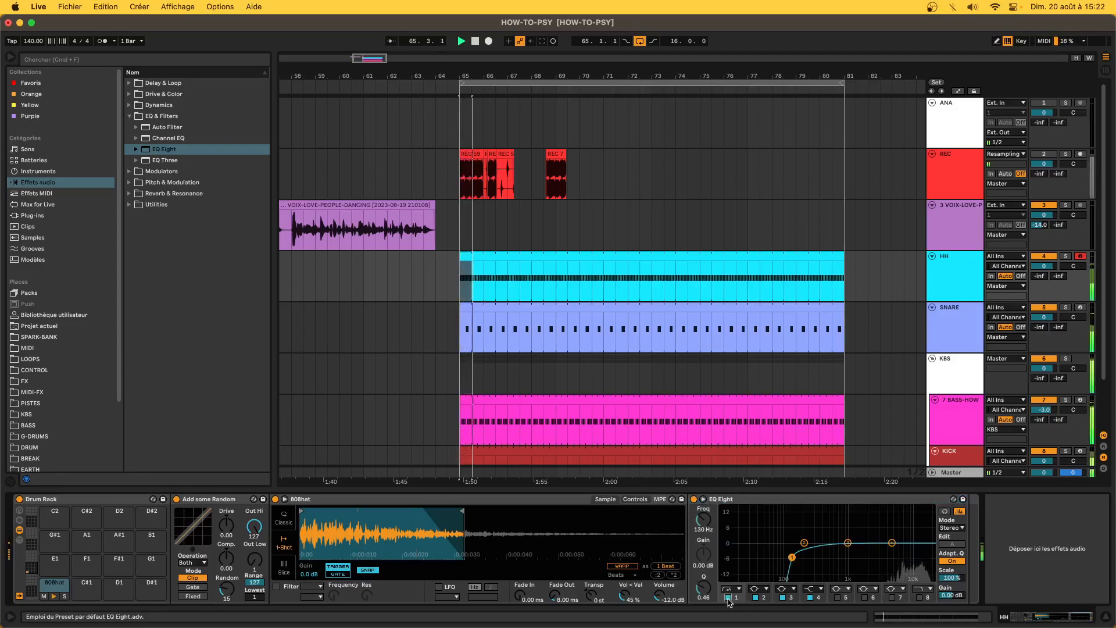
key("space")
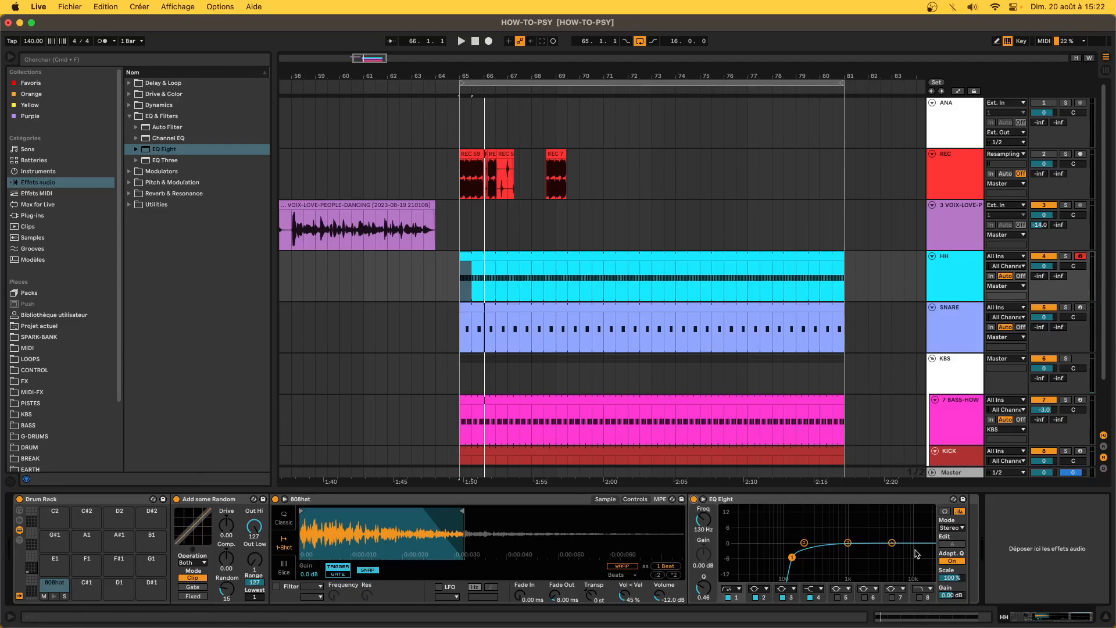
left_click(809, 506)
key("Delete")
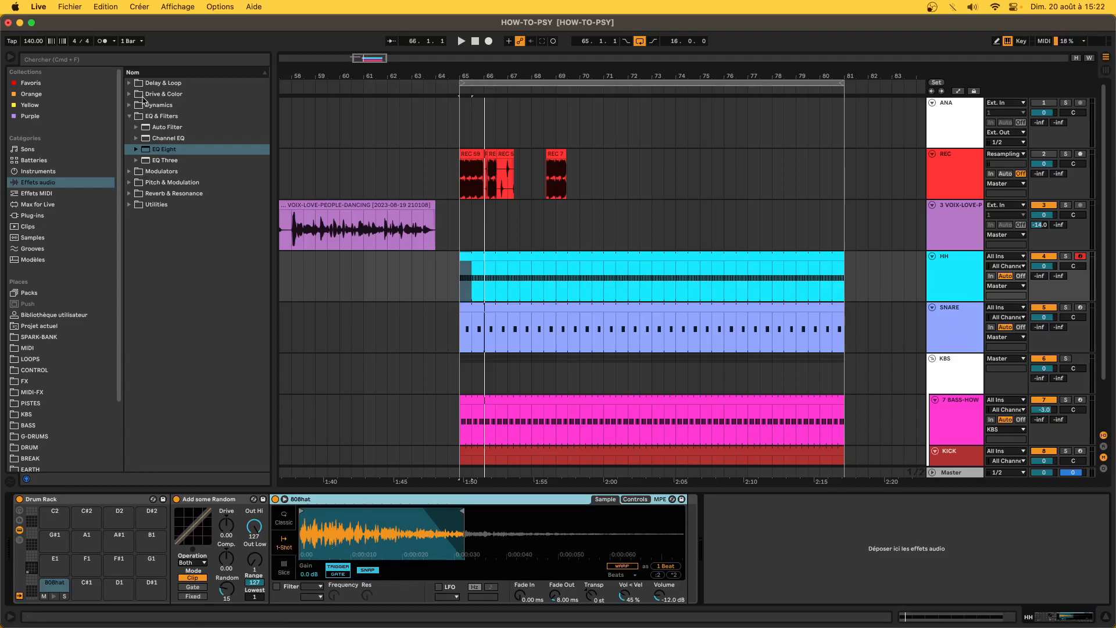
Try an Auto Filter with a 15.5 kHz cutoff and a tempo-synced LFO at amount 11.7 on the 808hat chain, and remove it.
left_click(156, 129)
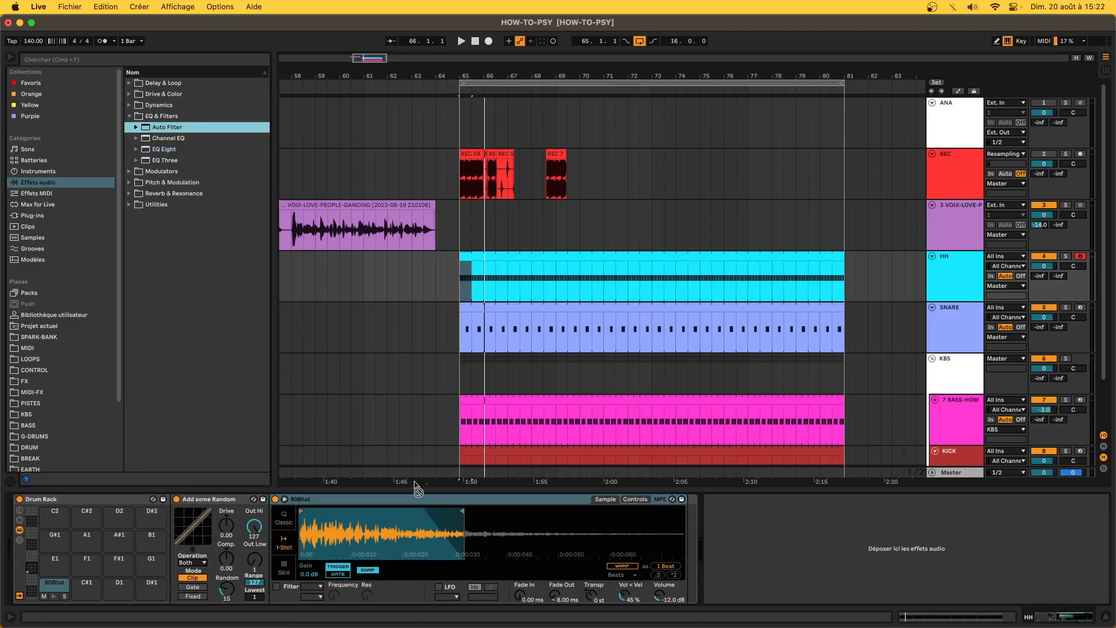
left_click_drag(575, 564, 682, 563)
mouse_move(828, 560)
left_mouse_down()
mouse_move(802, 547)
mouse_move(831, 559)
left_mouse_up()
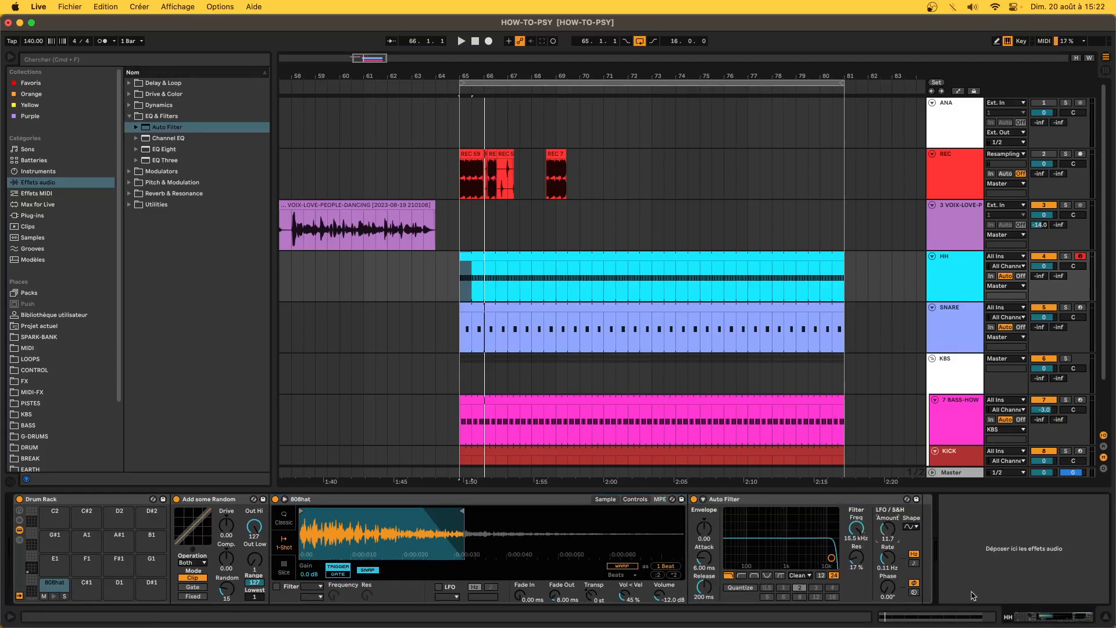
left_click(914, 563)
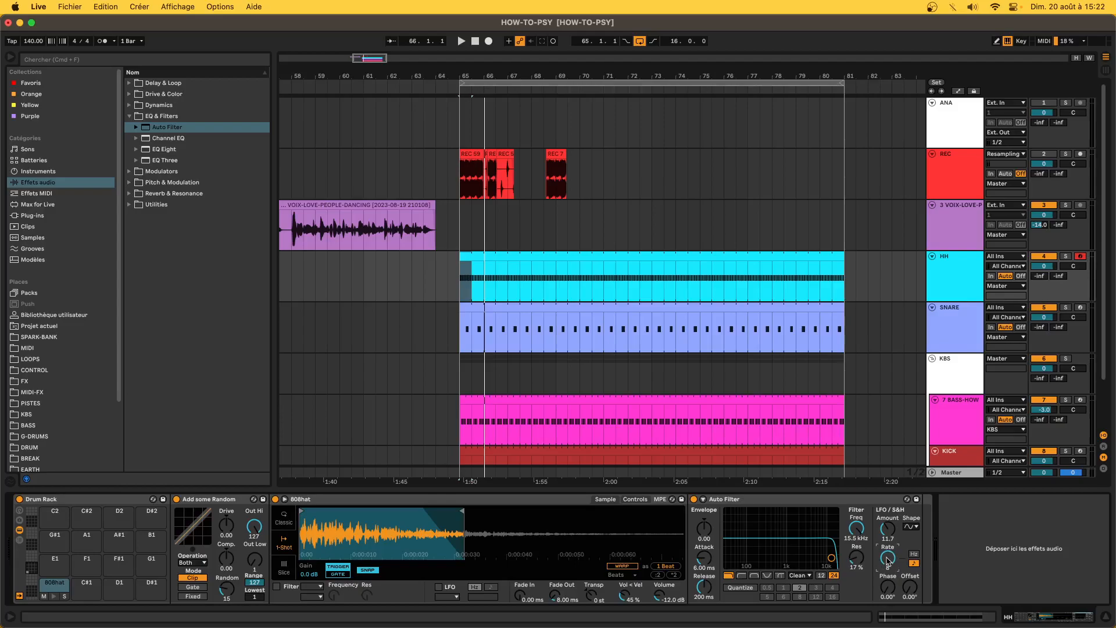
left_click(739, 501)
key("Delete")
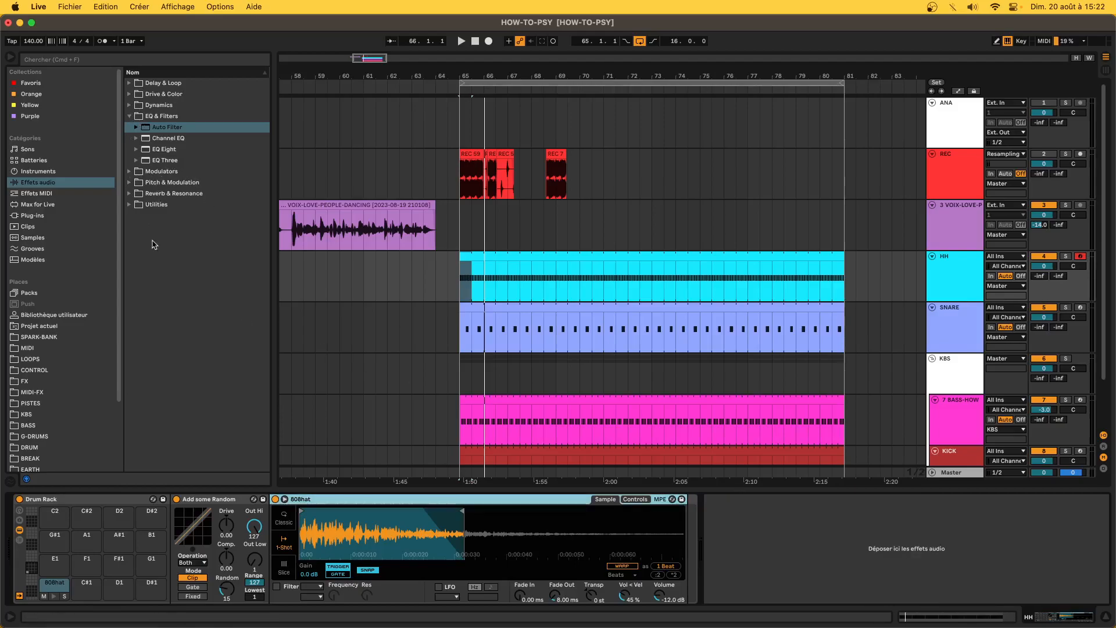
Add the Auto Pan preset Subtle Stereo after the 808hat sampler and set its Amount to 15.6 %.
left_click(130, 184)
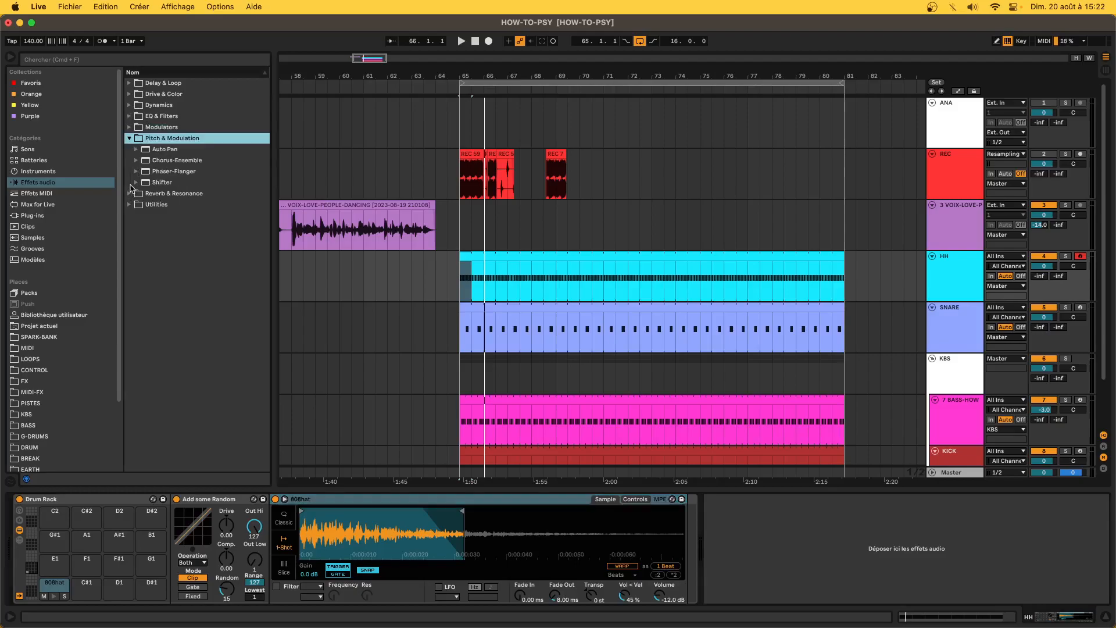
left_click(169, 149)
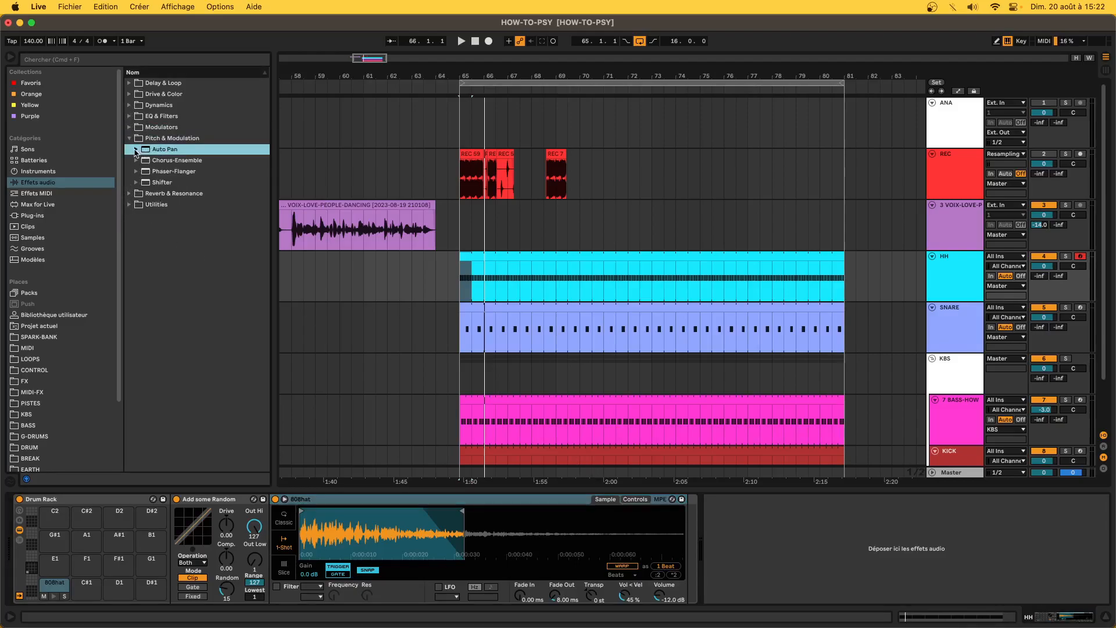
left_click(136, 150)
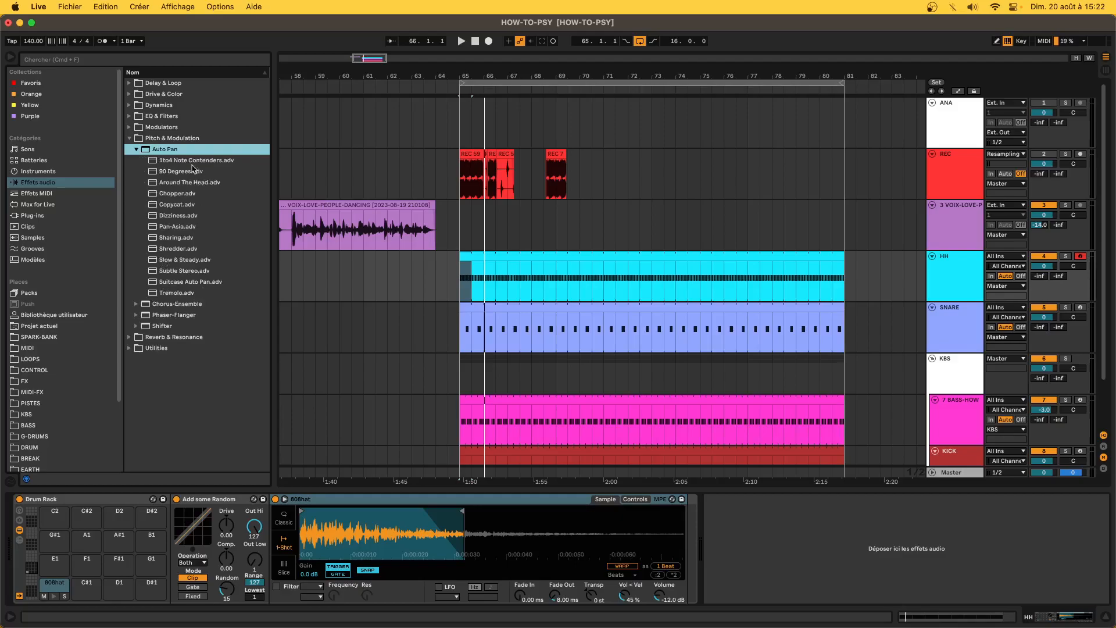
left_click(180, 272)
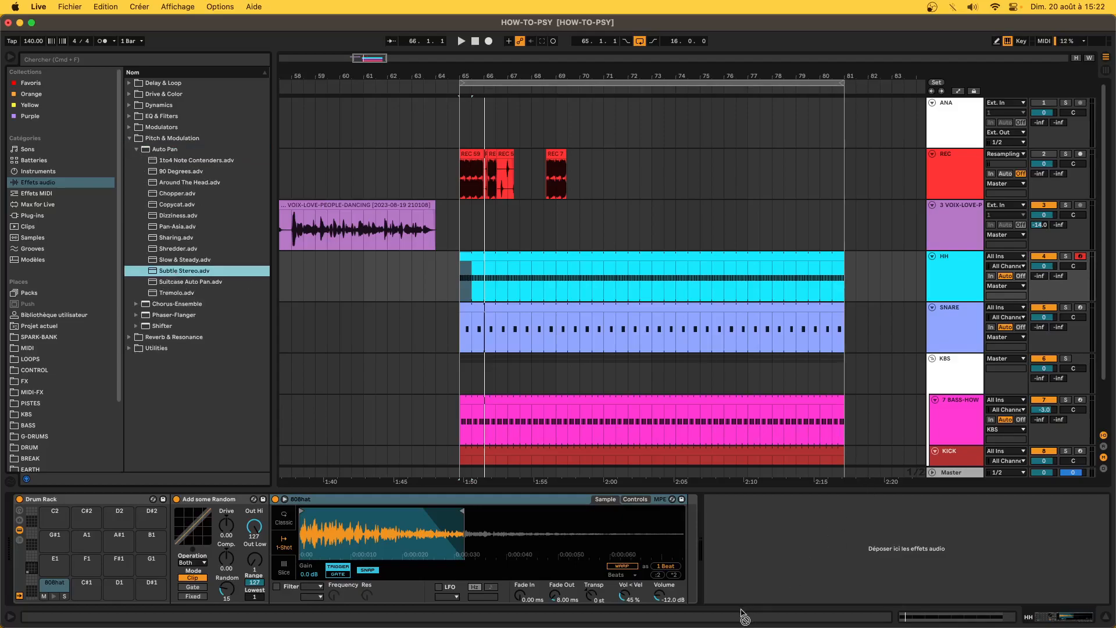
left_click_drag(690, 583, 692, 586)
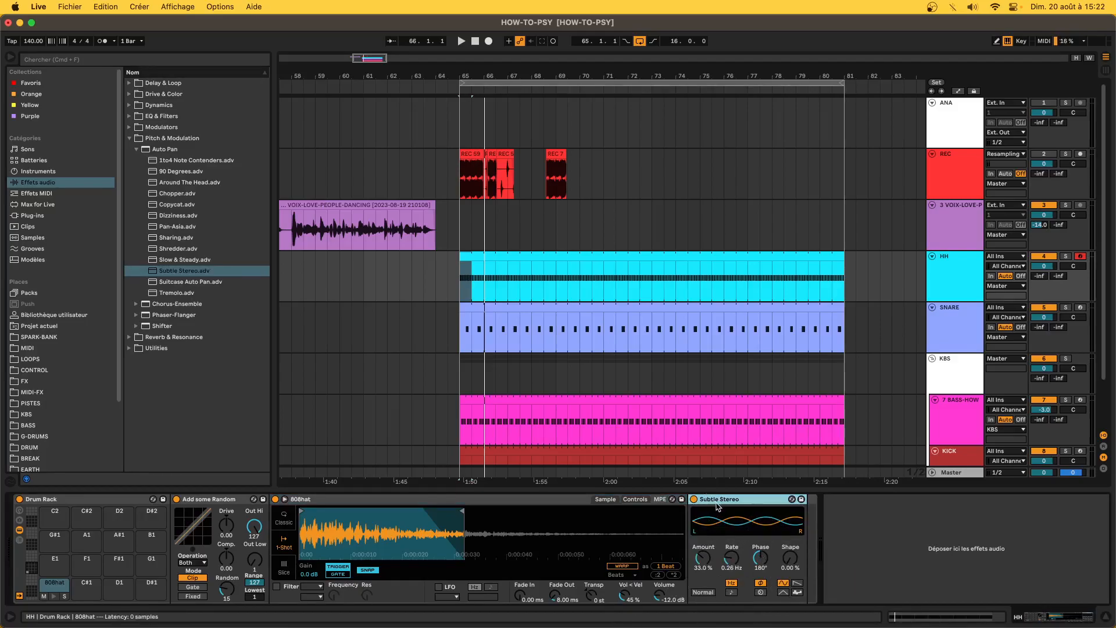
left_click(715, 552)
left_click_drag(704, 558, 704, 562)
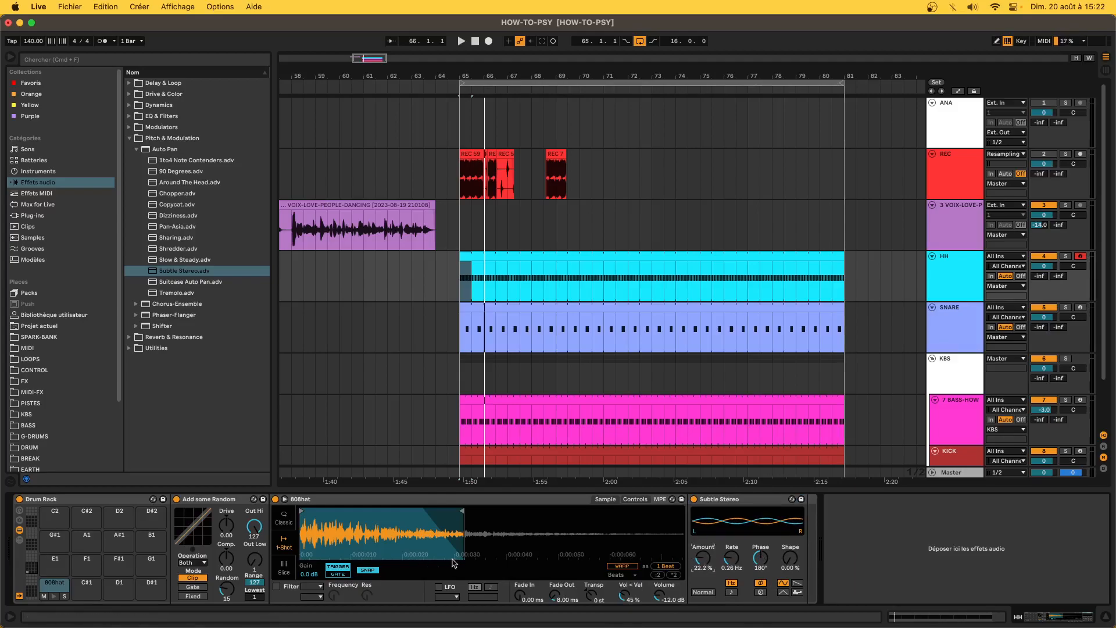
left_click_drag(704, 562, 705, 566)
Audition the closed hats in SPARK-BANK's DRUM/HH/CLOSED folder and load 1 SMPL-44.wav onto Drum Rack pad D1.
left_click(53, 588)
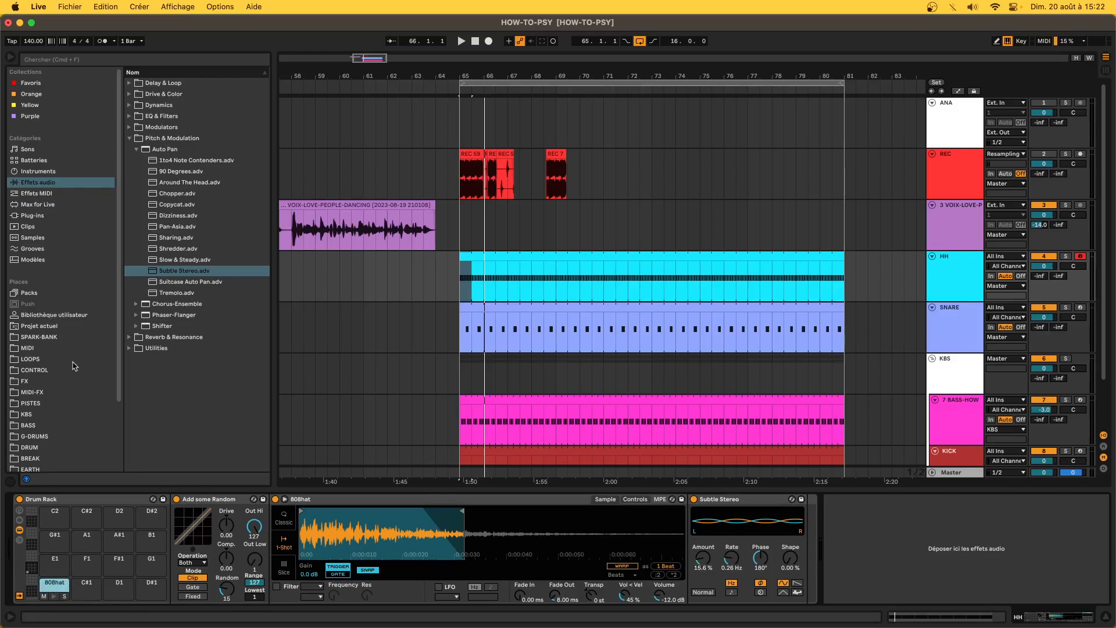
left_click(53, 340)
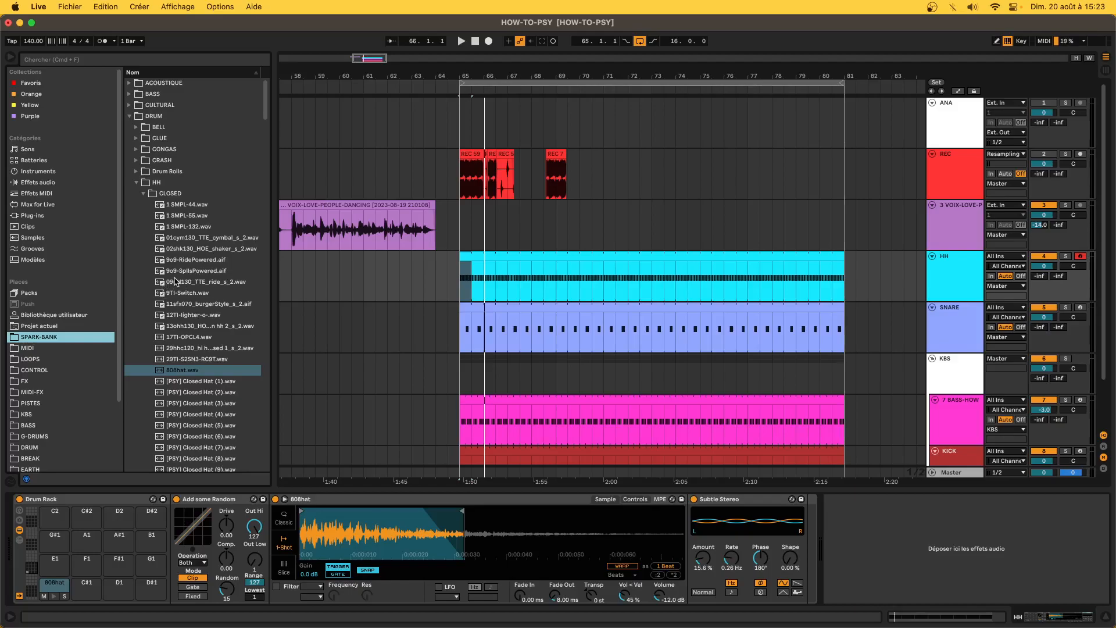
left_click(172, 271)
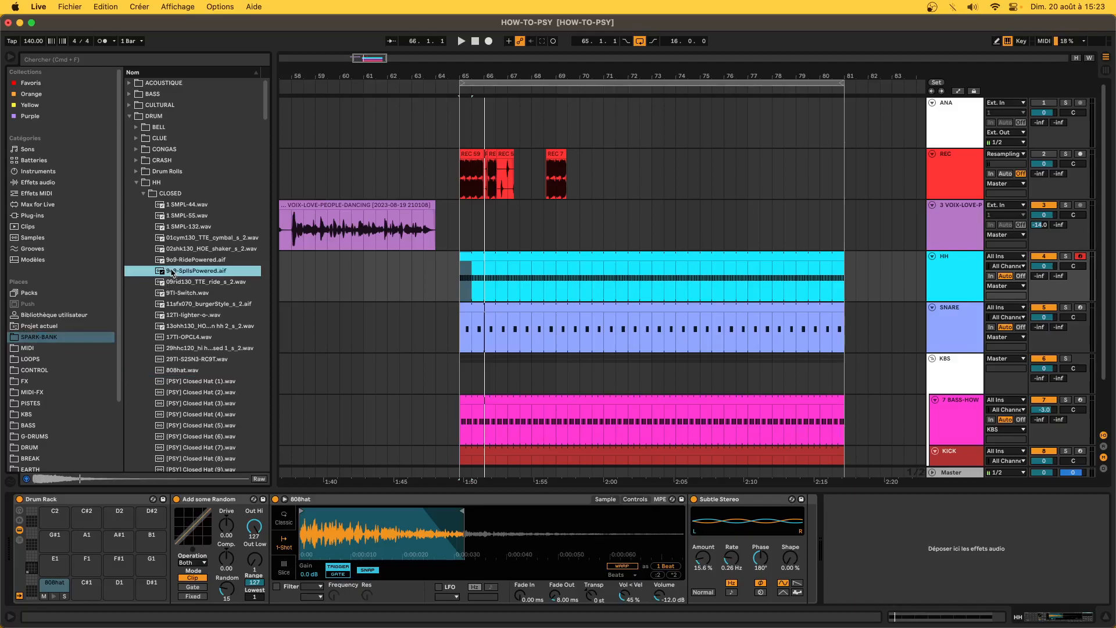
left_click(172, 260)
key("Up")
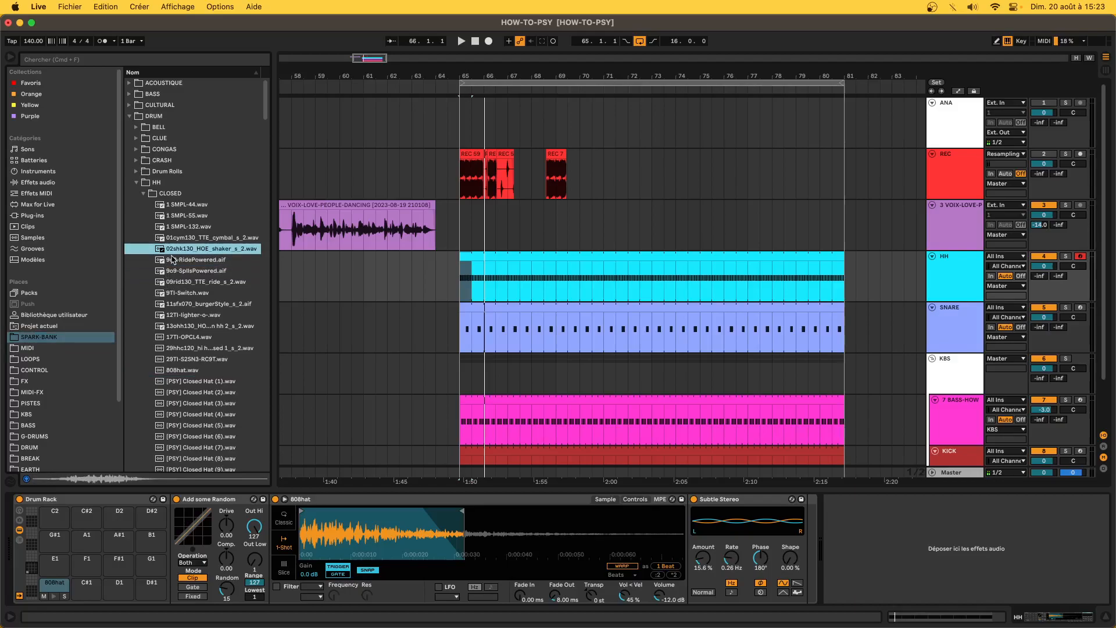
key("Up")
key("Up")
key("Up")
key("Up")
key("Down")
key("Up")
key("Down")
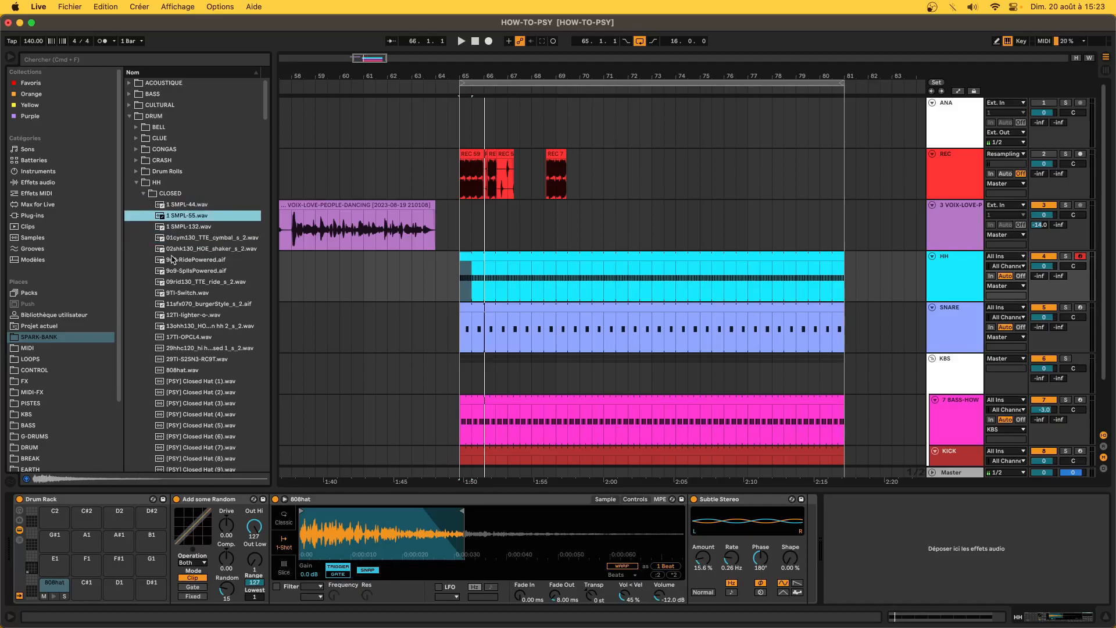
key("Up")
left_click_drag(186, 205, 119, 589)
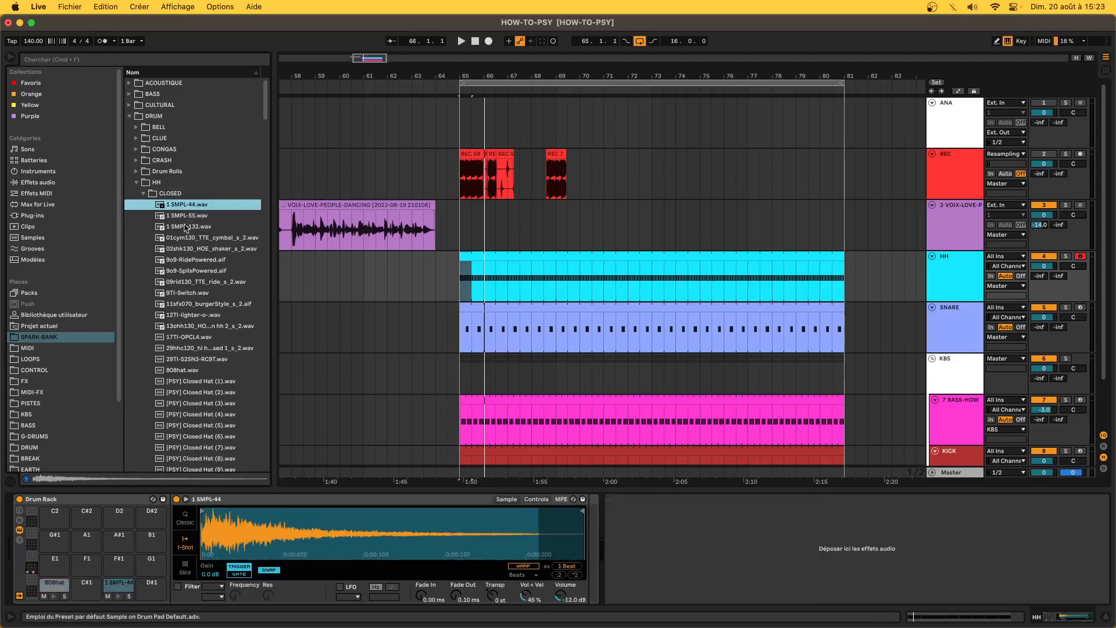
Load 9TI-Switch.wav from the CLOSED folder onto Drum Rack pad C#1 and audition the pad.
left_click(190, 296)
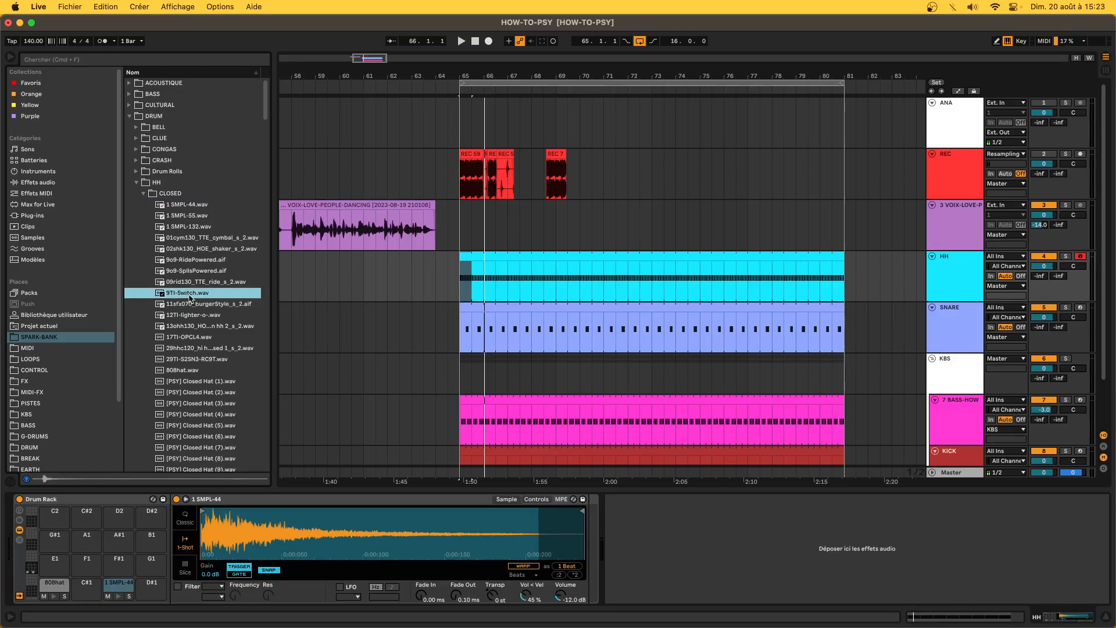
left_click_drag(189, 297, 82, 590)
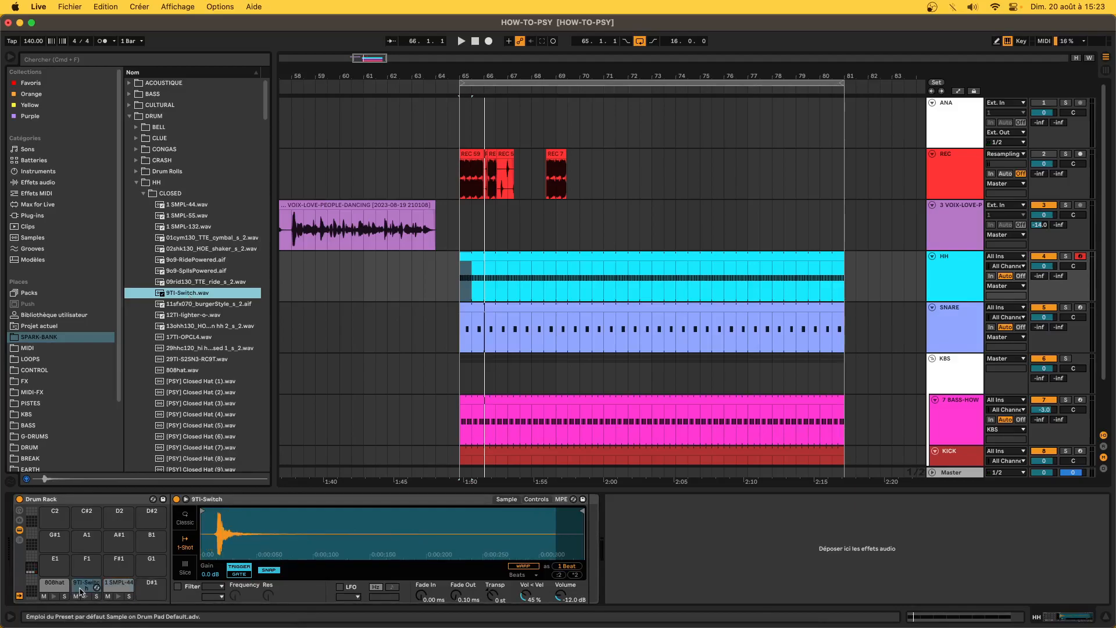
left_click(86, 586)
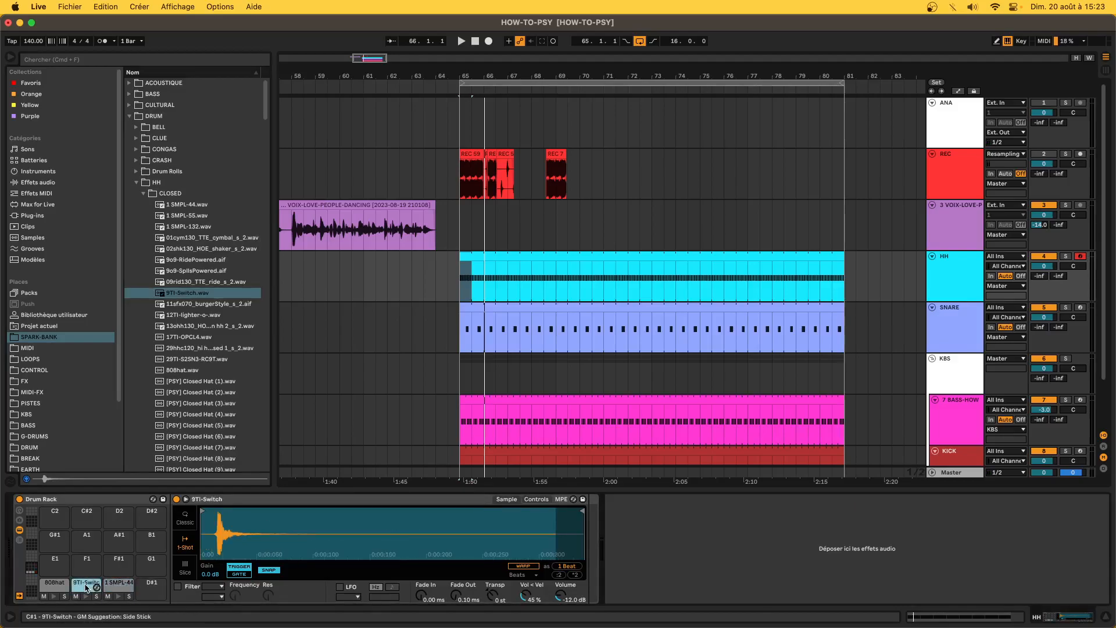
Trim the 9TI-Switch sample's start to its attack, shorten its end, and set Fade Out to 19.7 ms.
mouse_move(213, 529)
left_mouse_down()
mouse_move(333, 532)
mouse_move(334, 511)
mouse_move(327, 599)
mouse_move(327, 500)
left_mouse_up()
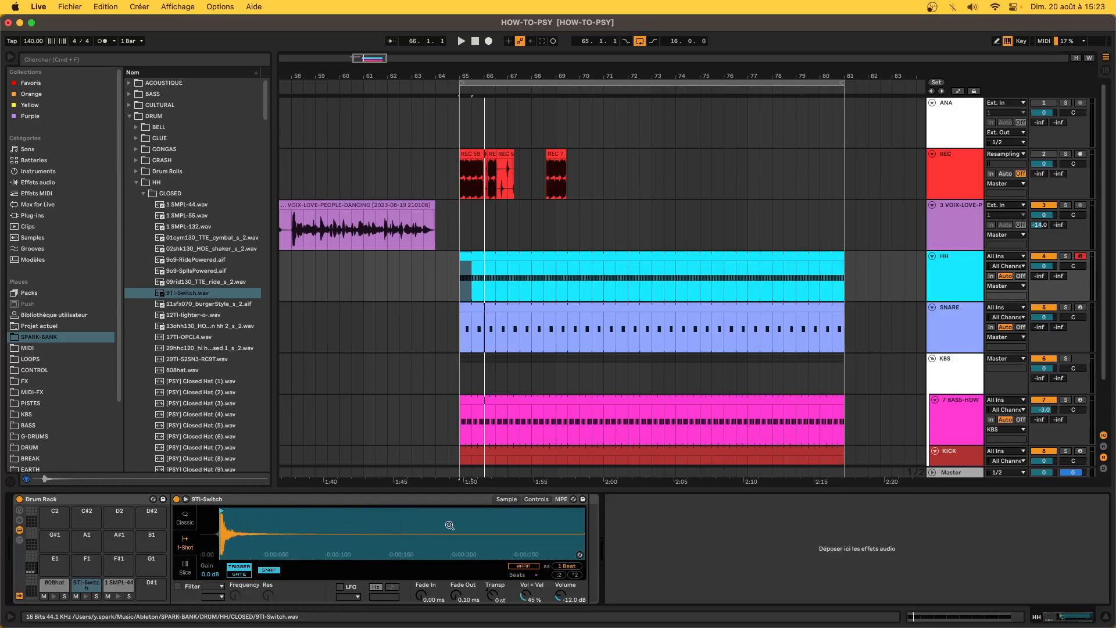
left_click_drag(447, 525, 447, 500)
mouse_move(267, 511)
left_mouse_down()
mouse_move(229, 512)
mouse_move(241, 511)
left_mouse_up()
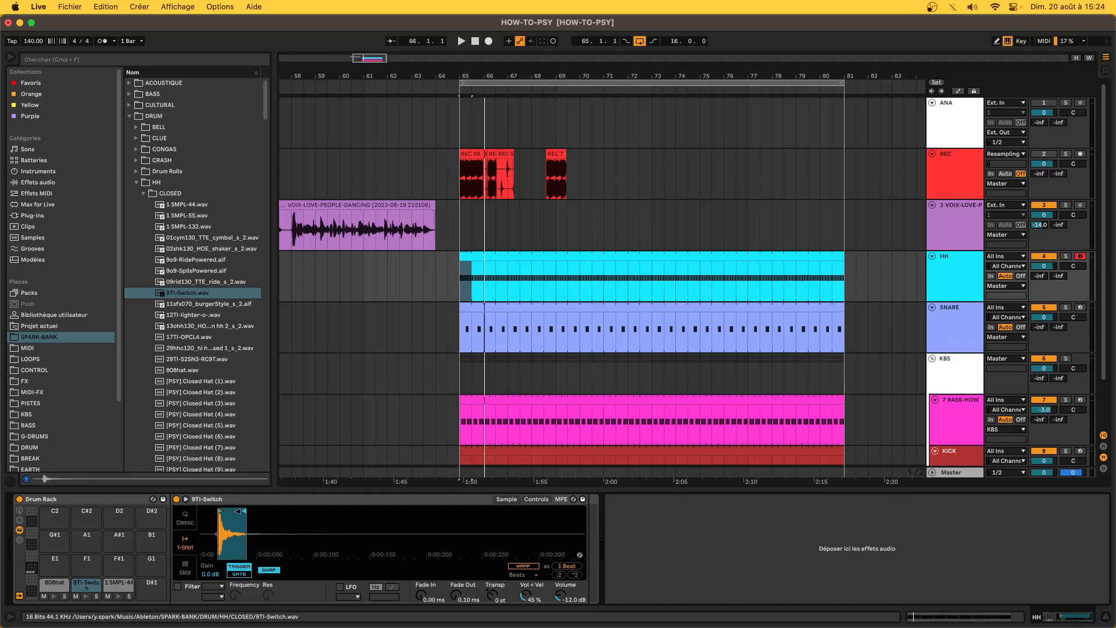
left_click_drag(475, 587, 386, 594)
left_click_drag(220, 542, 220, 589)
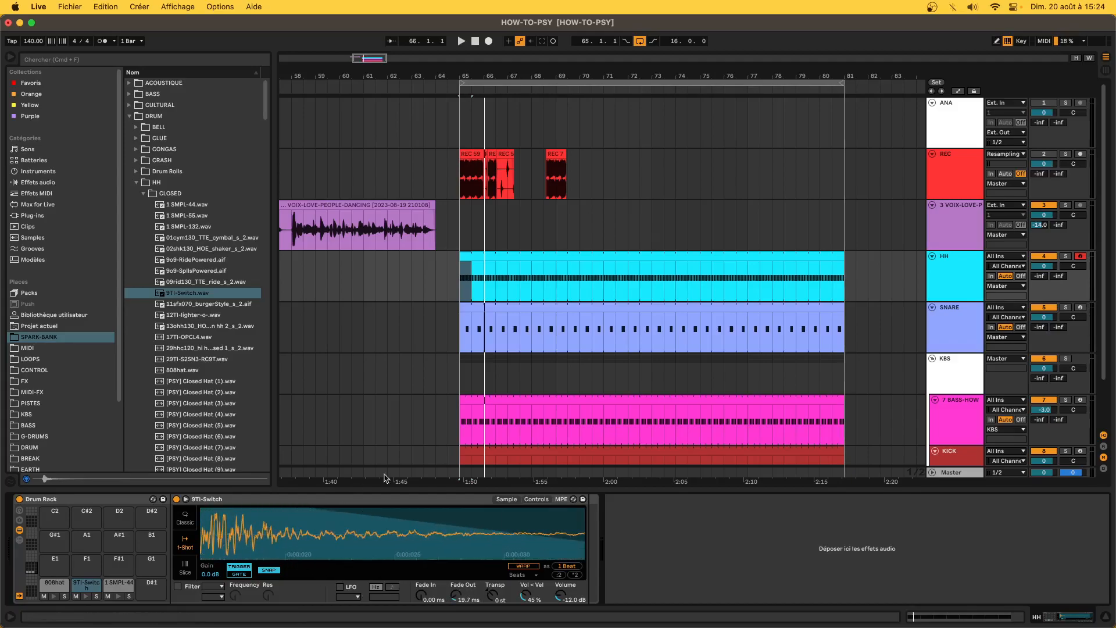
Add 9TI-Switch notes at 1.1.3 and 1.2.3 in the HH clip during playback.
double_click(469, 280)
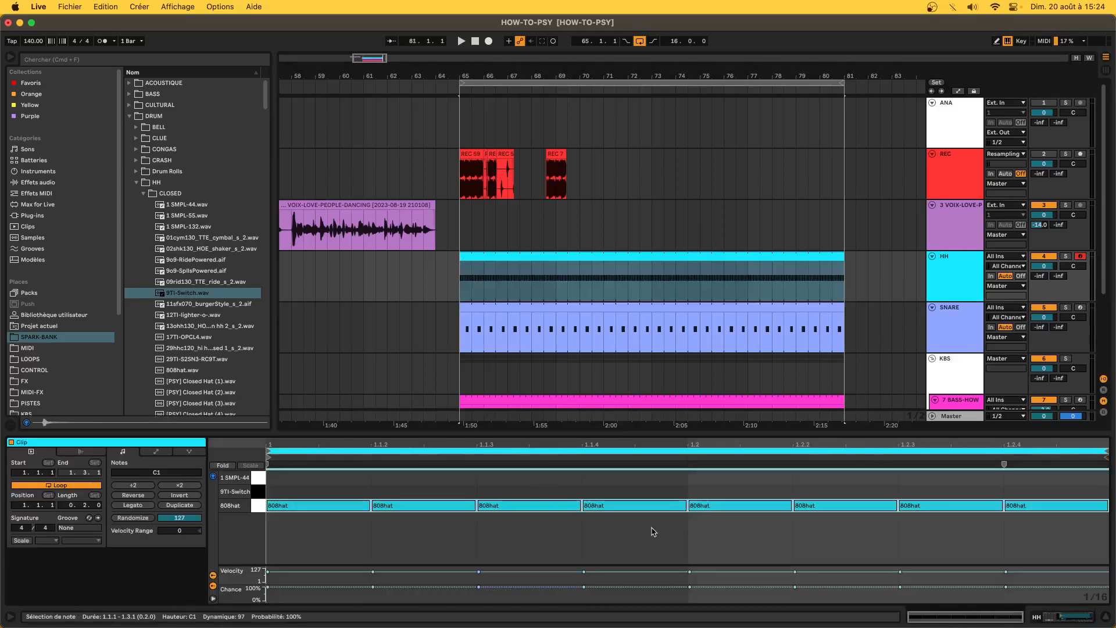
key("space")
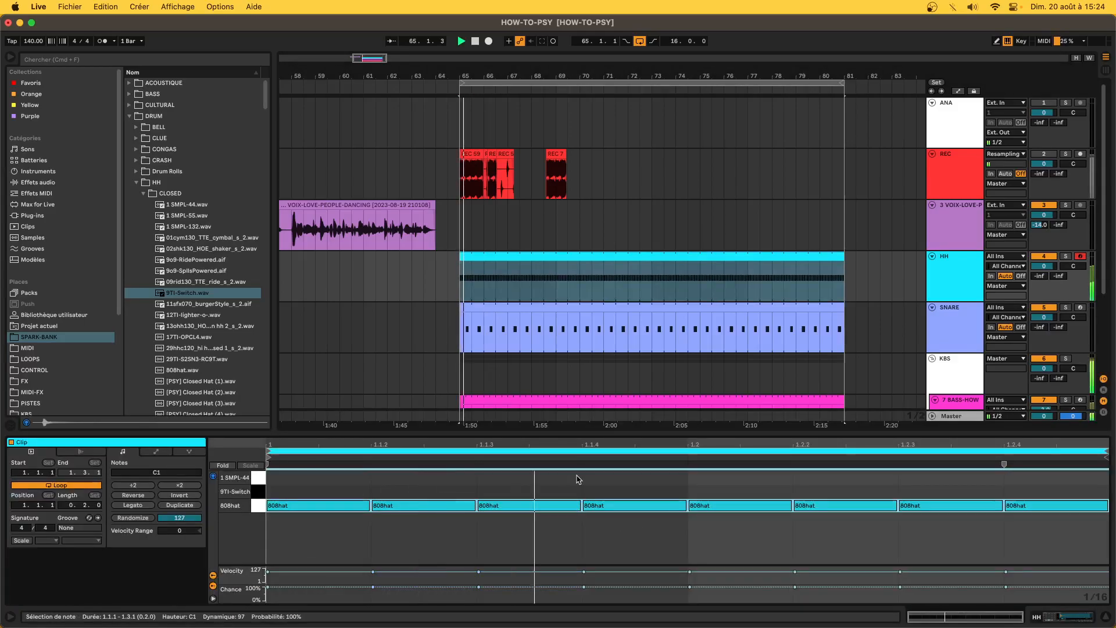
double_click(530, 491)
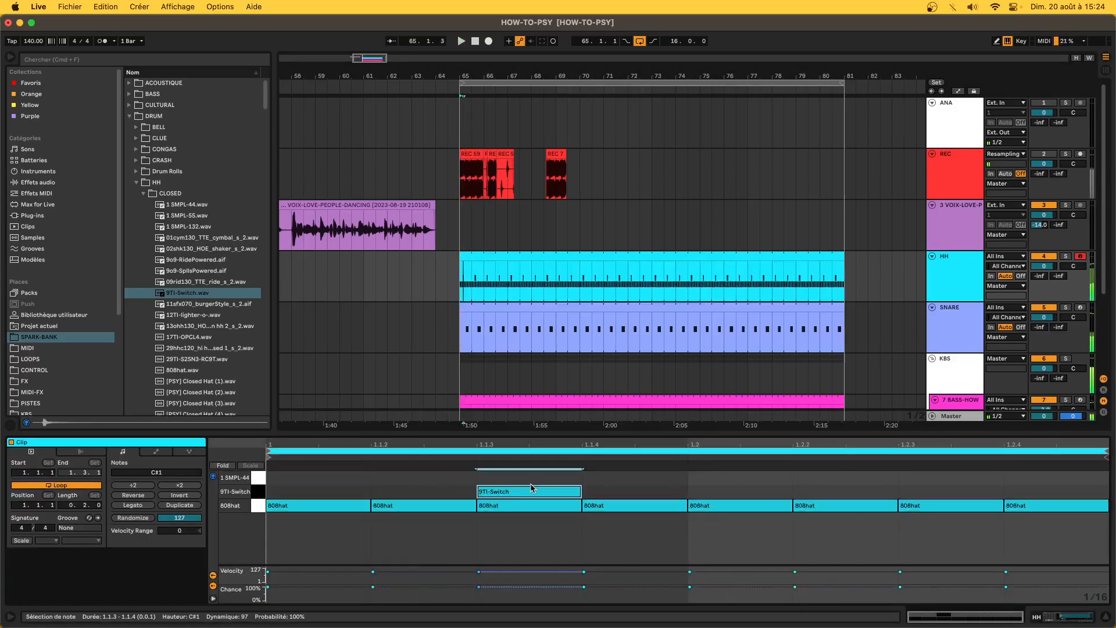
double_click(884, 492)
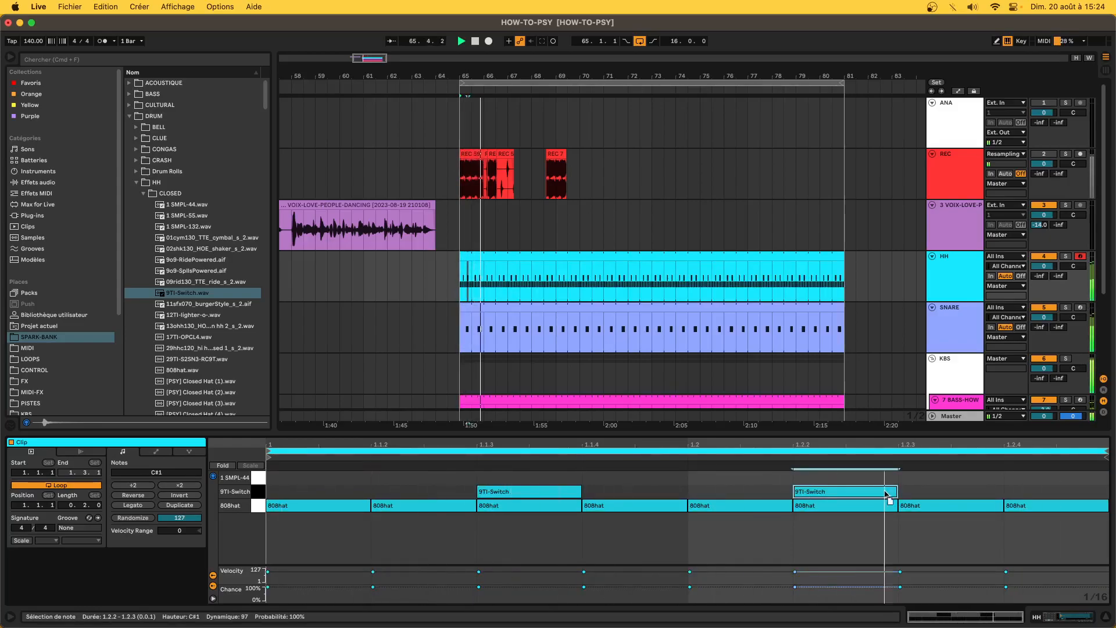
left_click_drag(885, 491, 1000, 492)
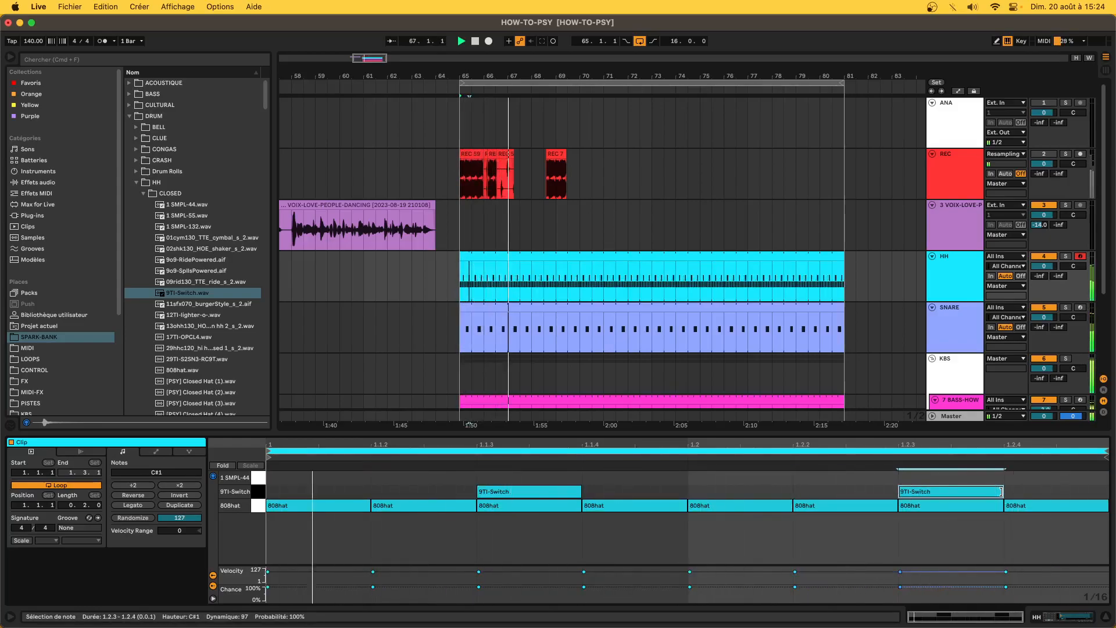
Add an EQ Eight after the 9TI-Switch sampler and enable its band 1 low cut.
key("shift+Tab")
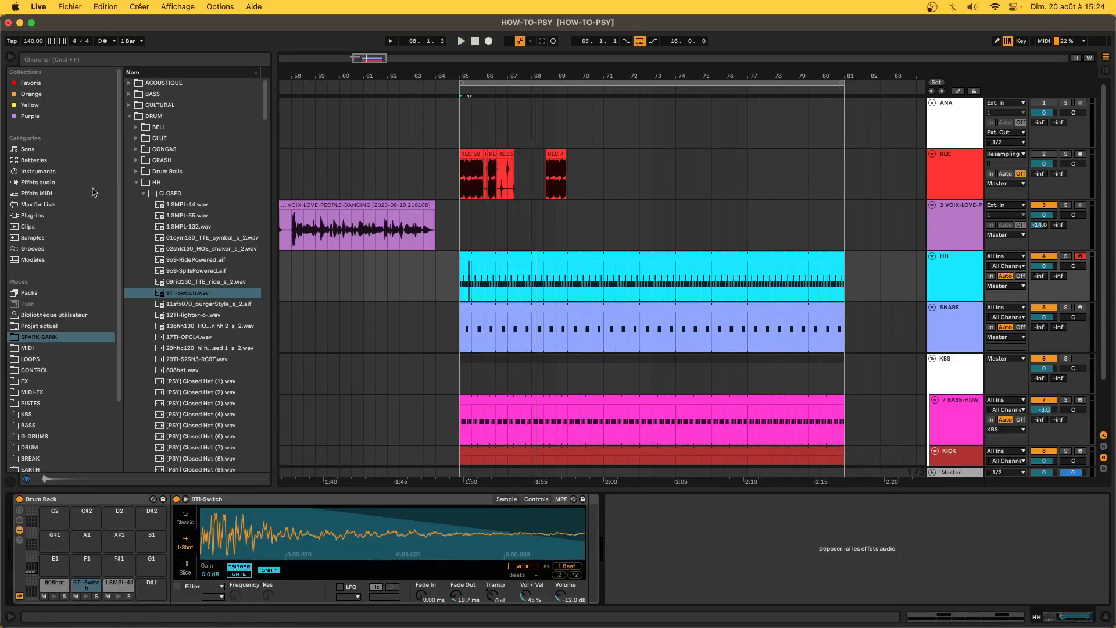
left_click(55, 183)
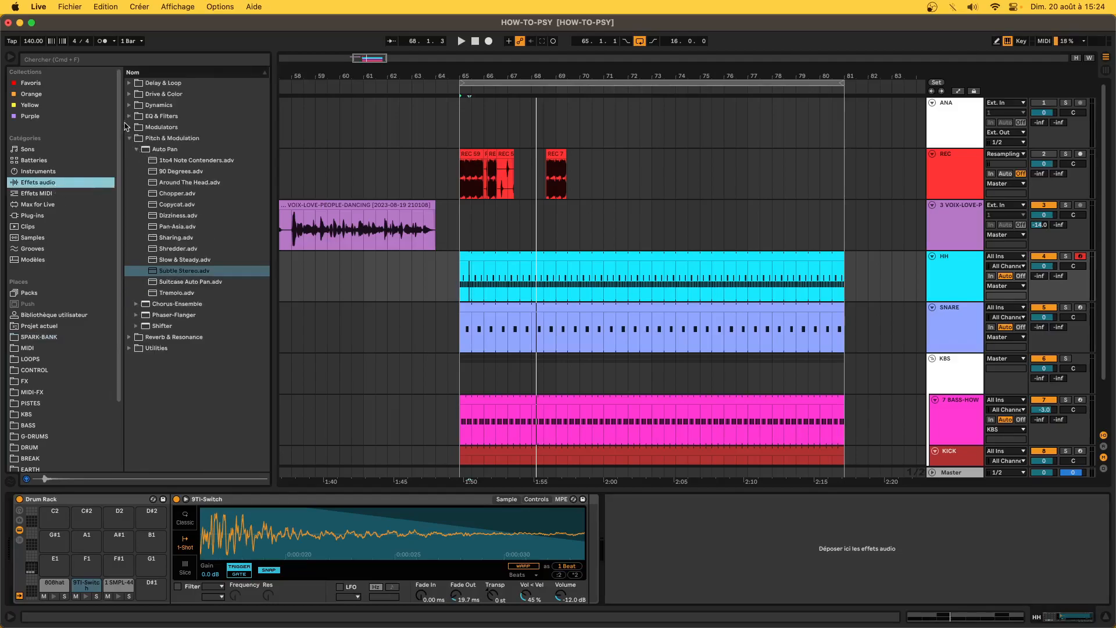
left_click(125, 118)
left_click_drag(145, 152, 406, 279)
left_click_drag(567, 625, 605, 550)
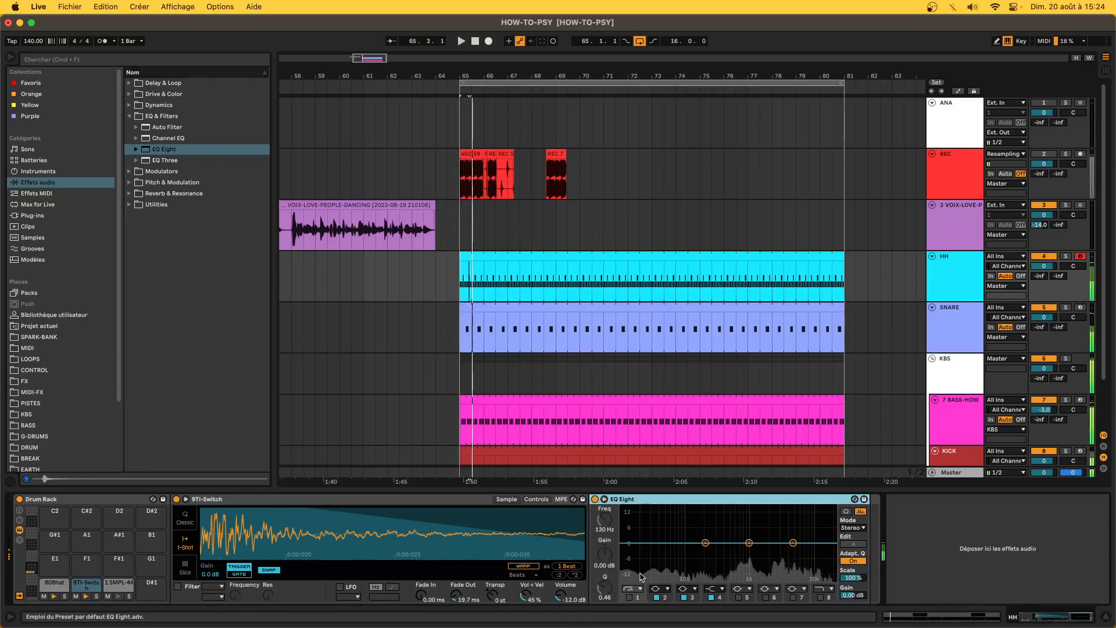
left_click(628, 597)
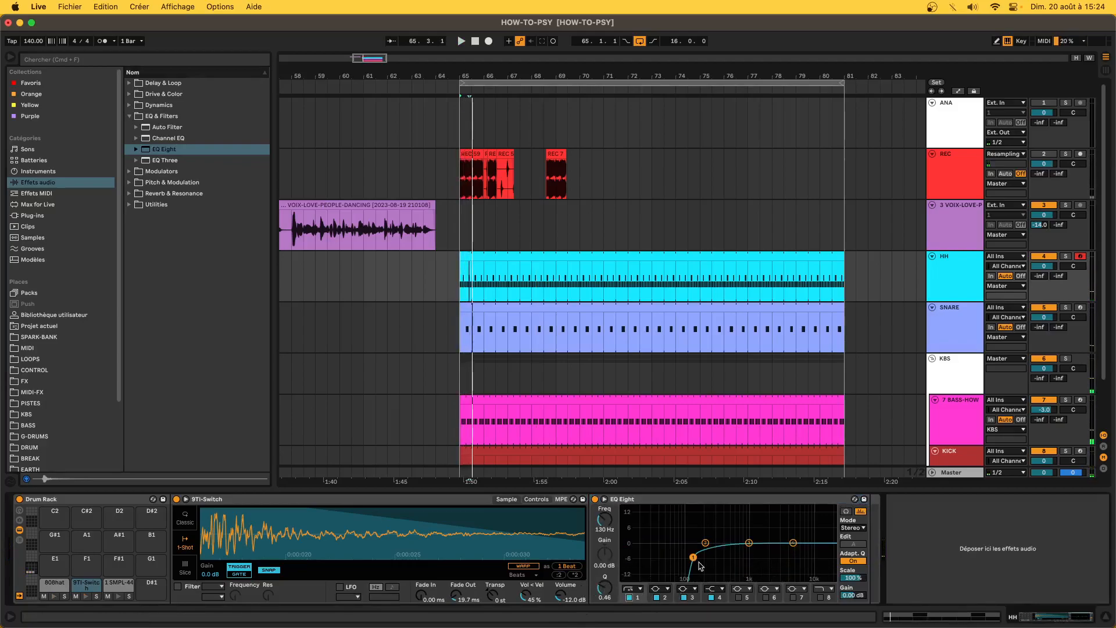
Tune the 9TI-Switch EQ's band 1 low cut to 408 Hz with a Q of 0.51 while checking it in playback.
key("space")
left_click_drag(693, 560, 738, 551)
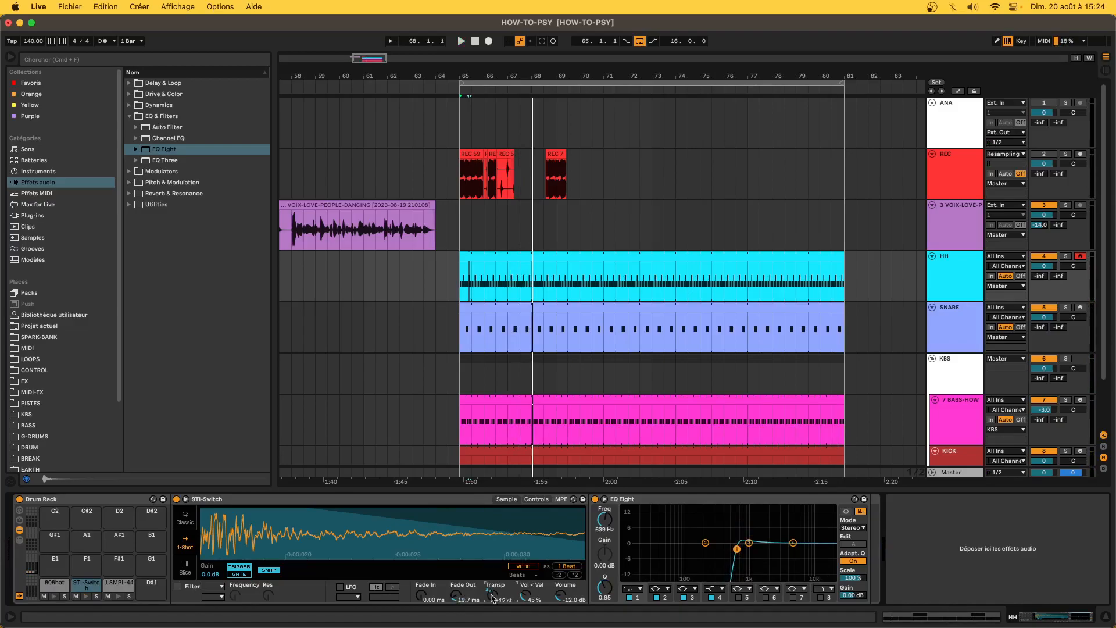
key("space")
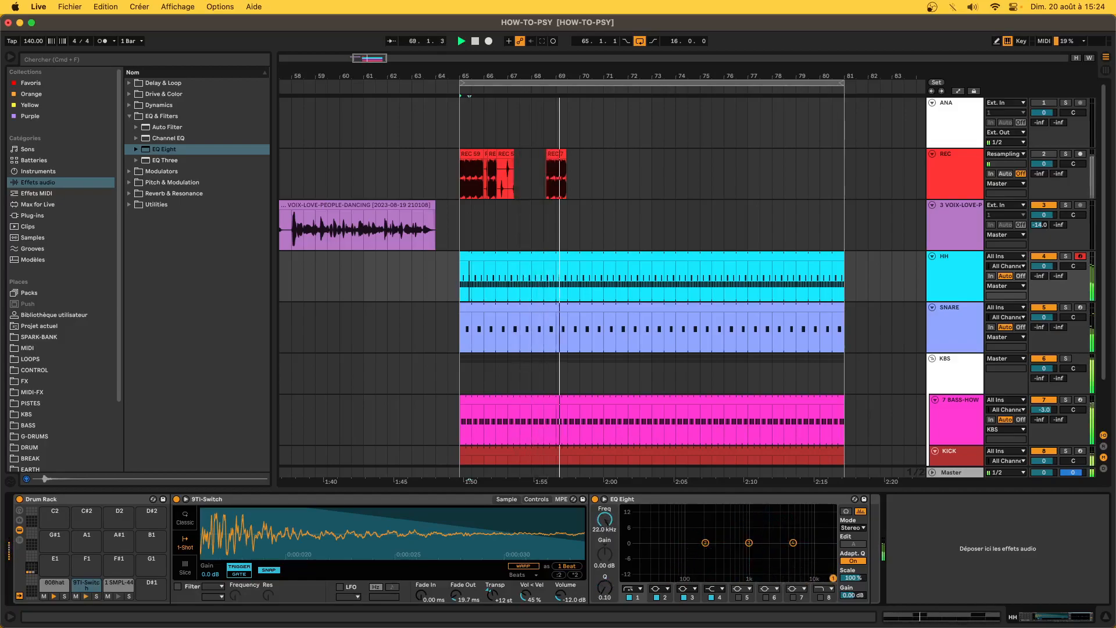
key("space")
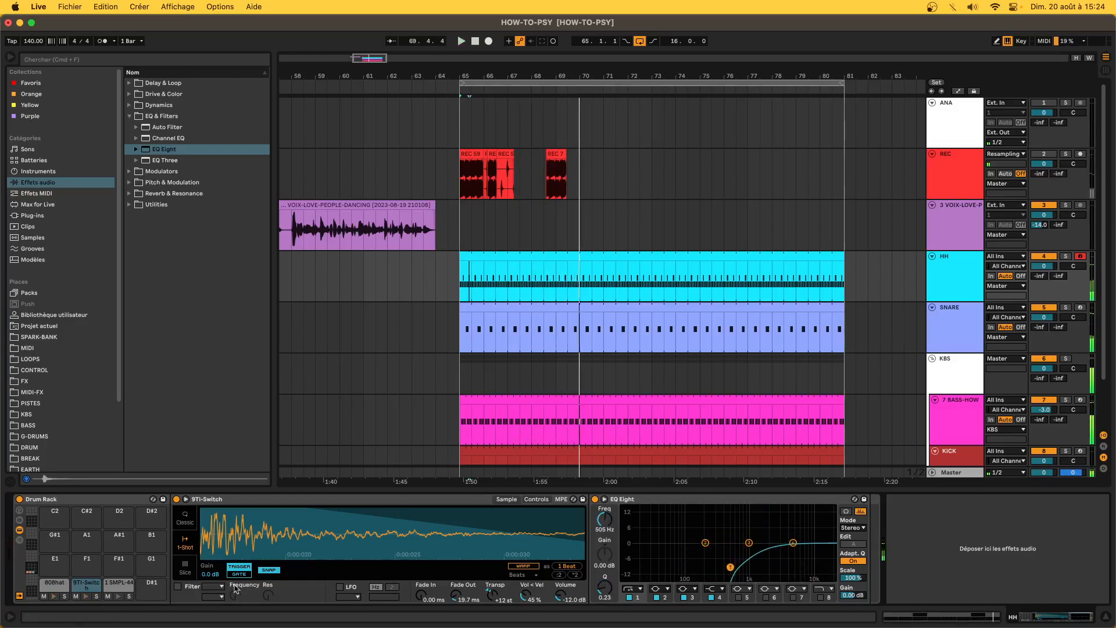
key("space")
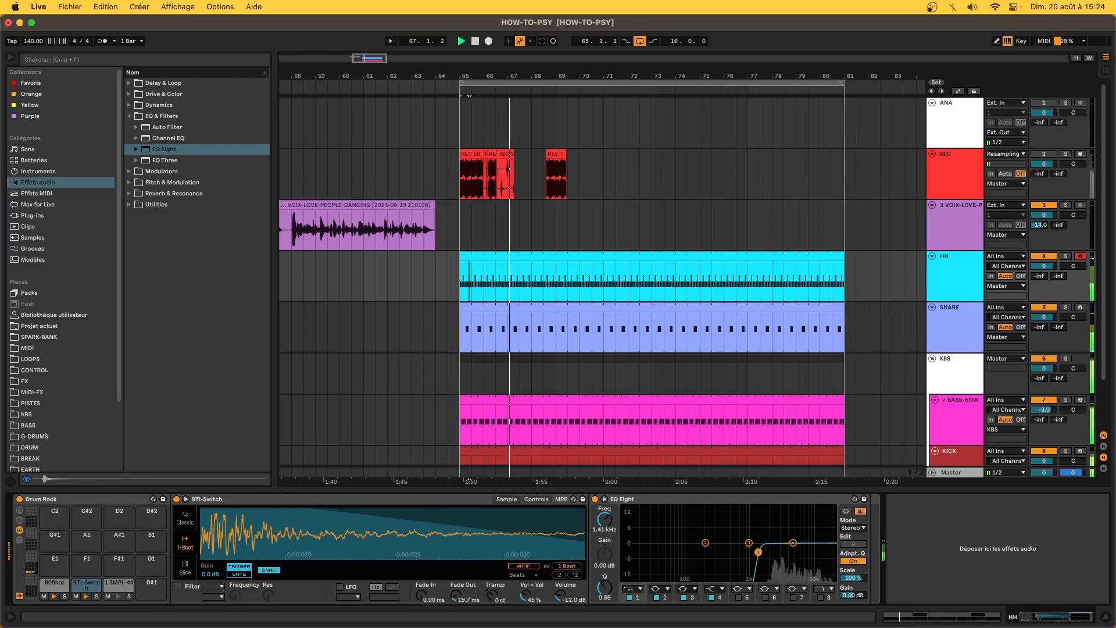
key("space")
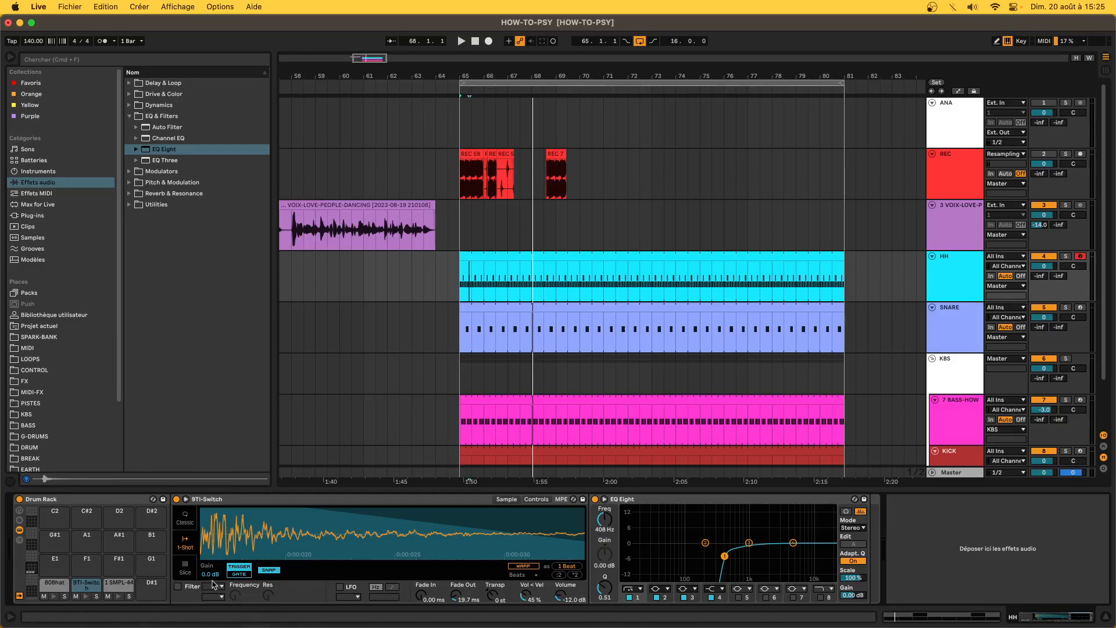
Compare the attacks of the 9TI-Switch and 1 SMPL-44 waveforms and set 1 SMPL-44's Fade In to 24.4 ms.
left_click(116, 584)
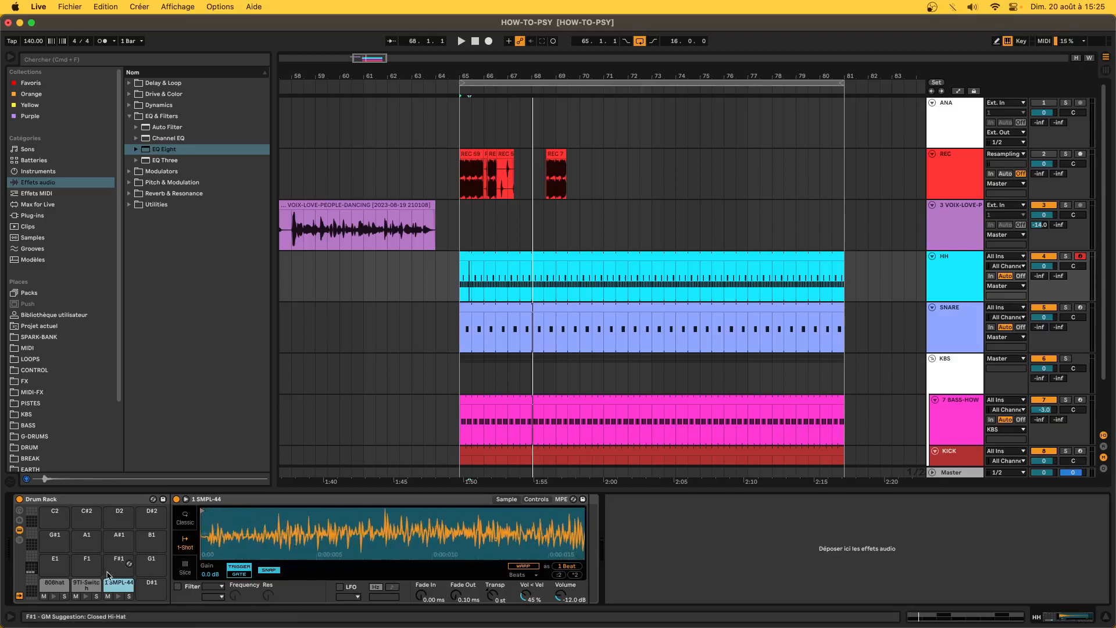
left_click(86, 584)
left_click_drag(218, 524, 287, 546)
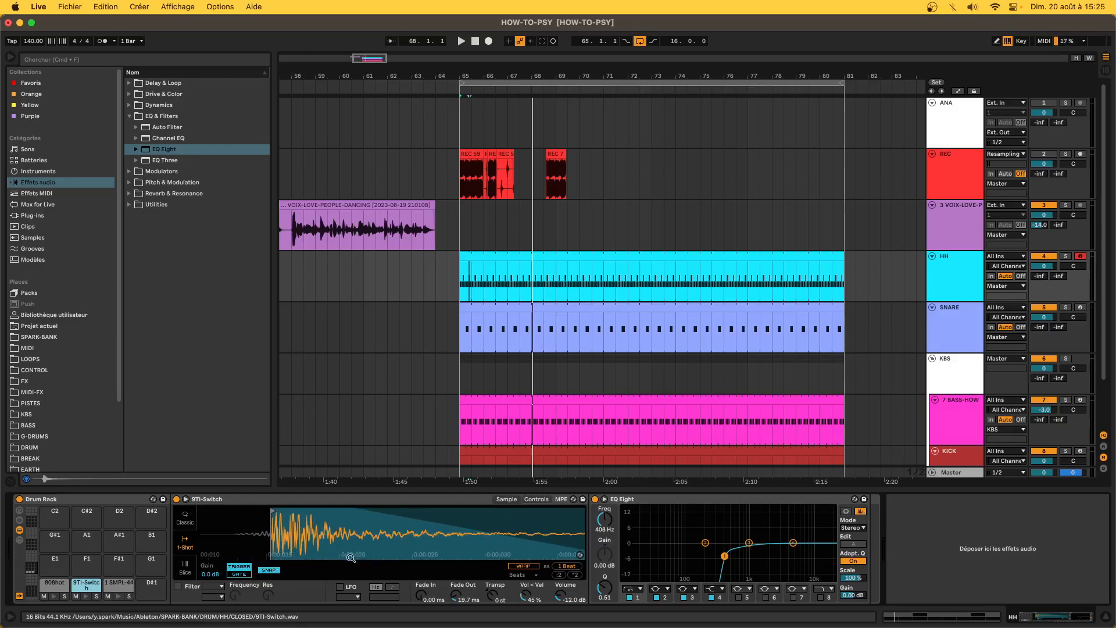
left_click(112, 592)
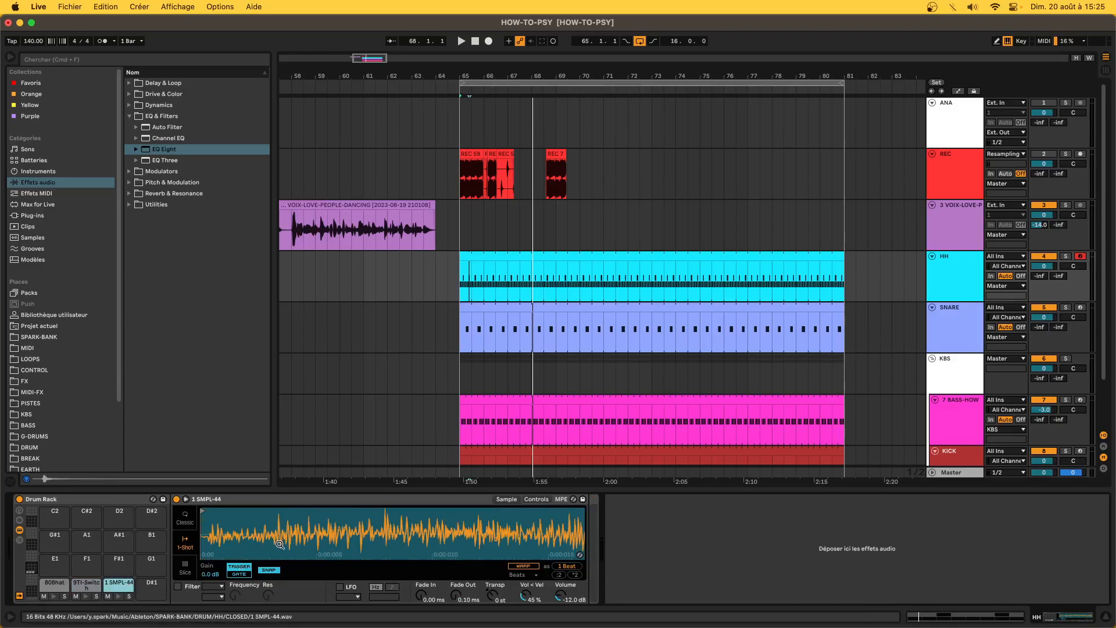
left_click_drag(339, 549, 230, 547)
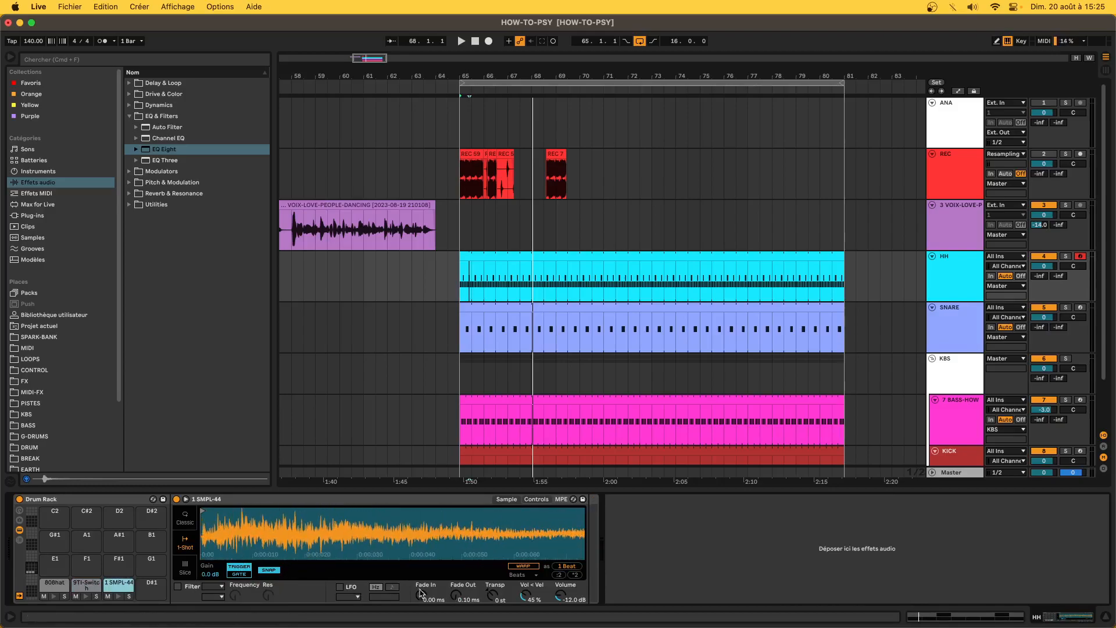
left_click_drag(421, 595, 421, 578)
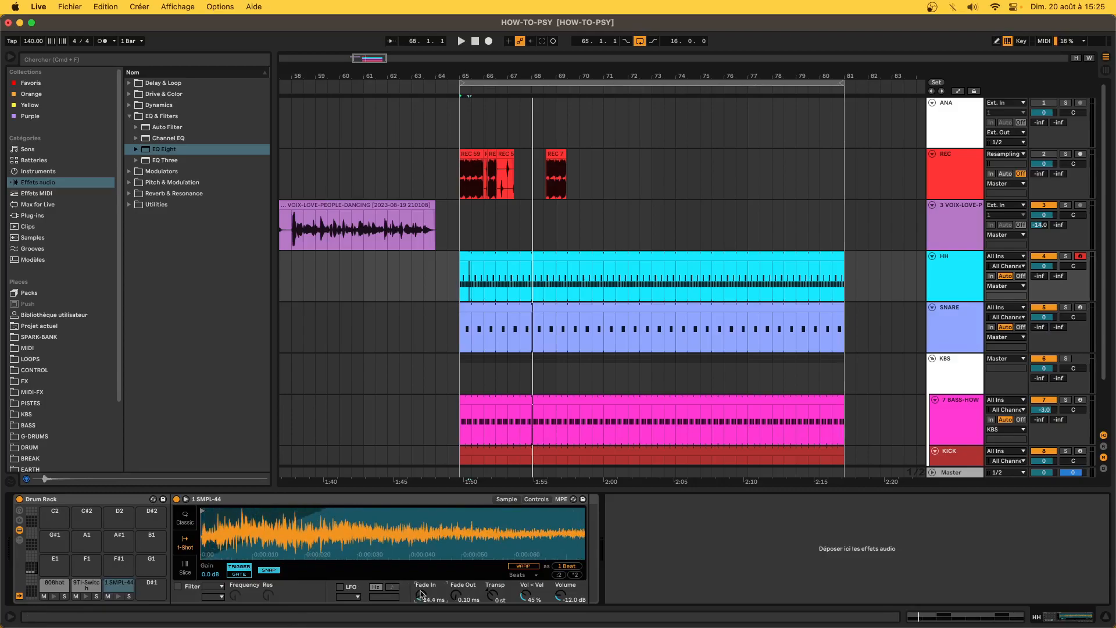
Duplicate both 9TI-Switch notes in the HH clip onto the 1 SMPL-44 row and play the layered pattern.
double_click(525, 252)
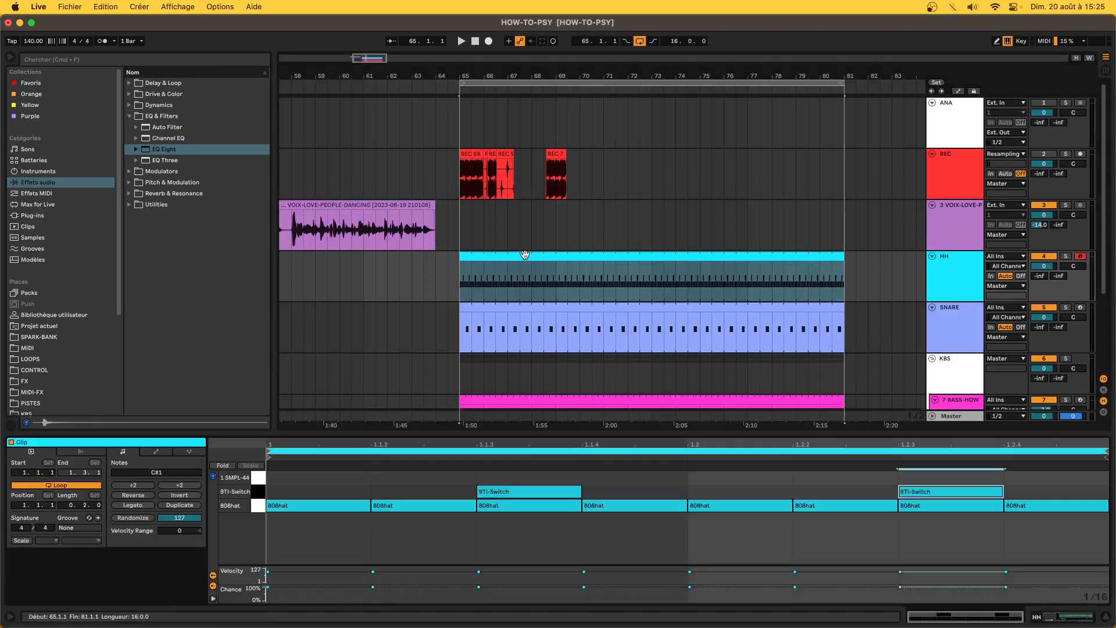
left_click(254, 495)
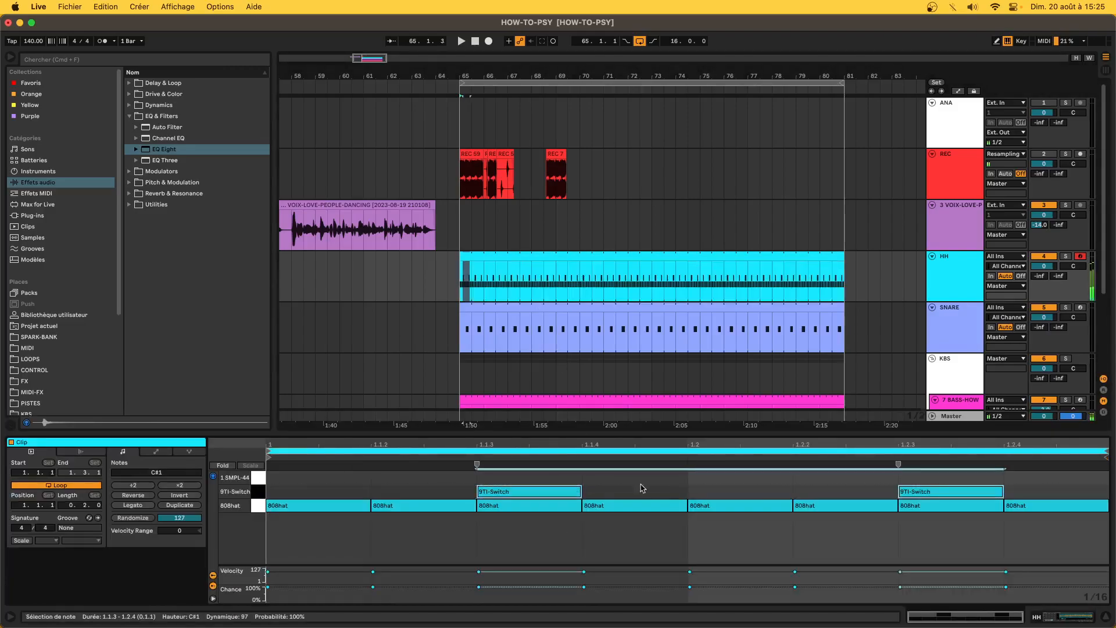
left_click_drag(530, 497, 529, 484)
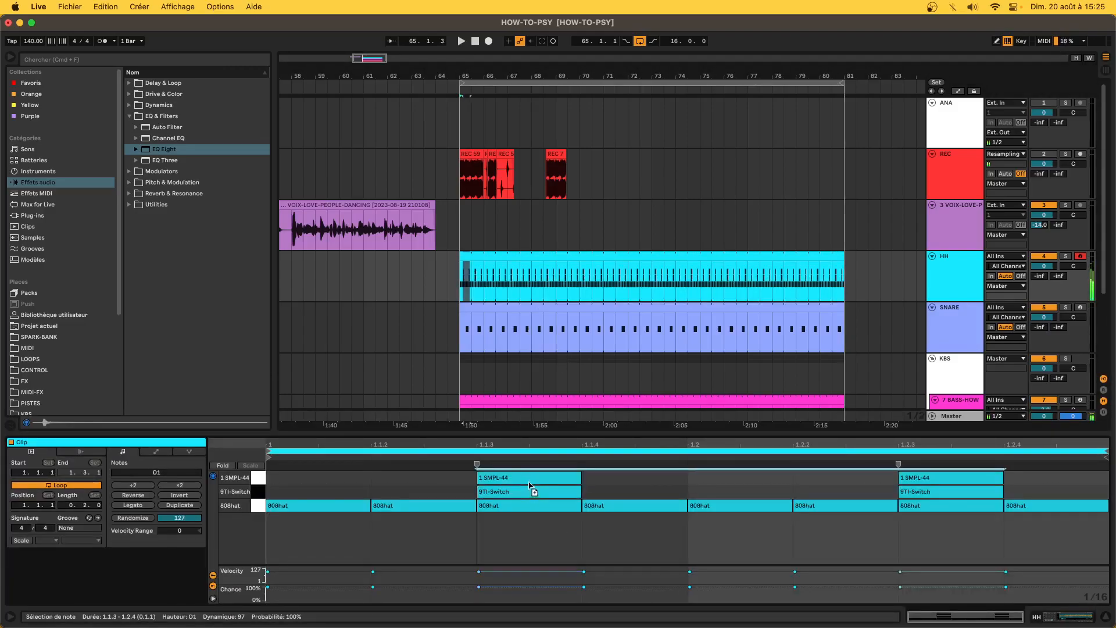
key("space")
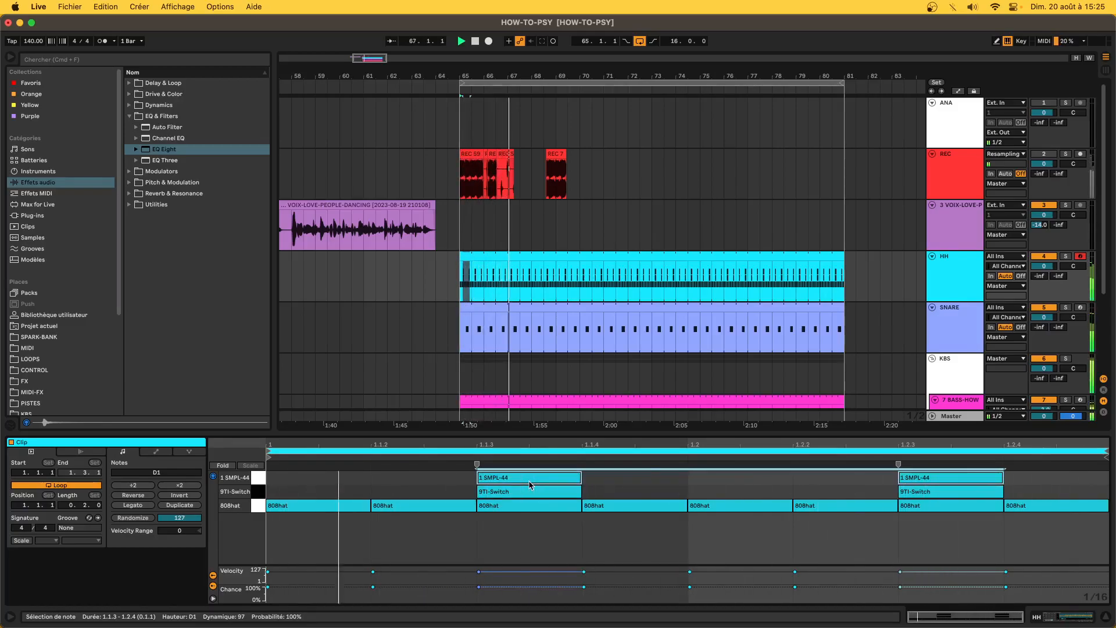
Solo the HH track and transpose the 9TI-Switch sampler up 3 semitones, checking it in playback.
left_click(1066, 257)
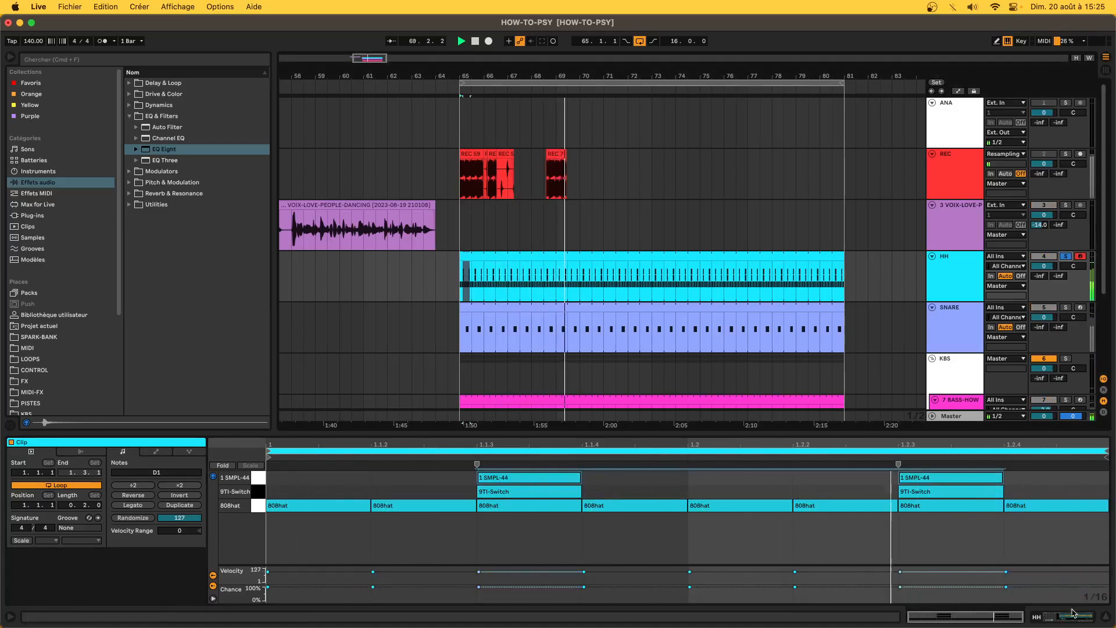
left_click(1074, 616)
key("space")
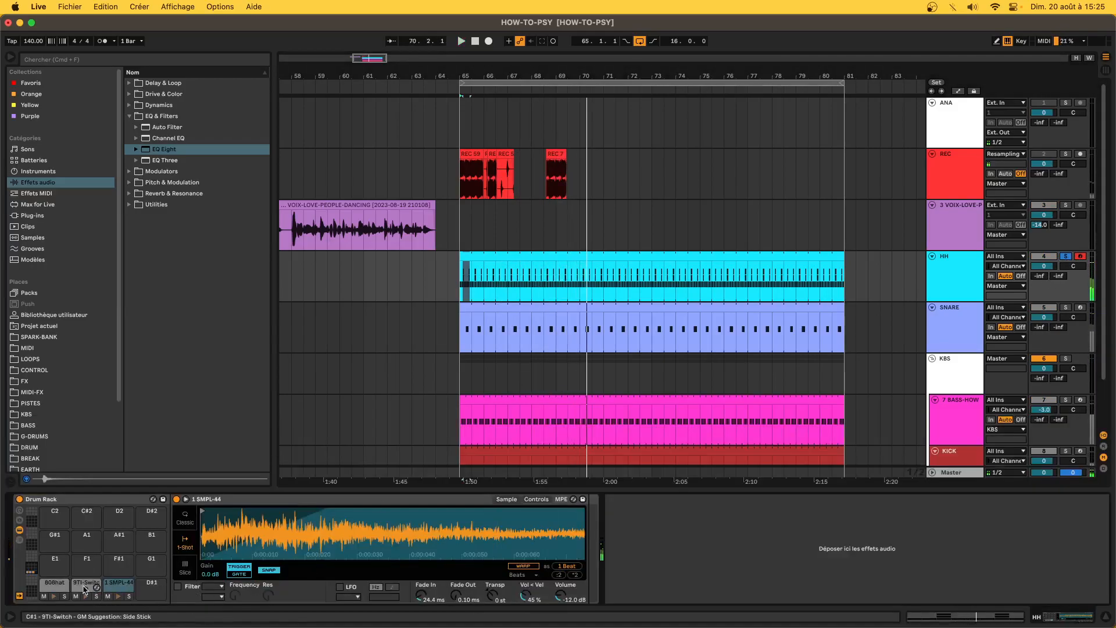
left_click(88, 587)
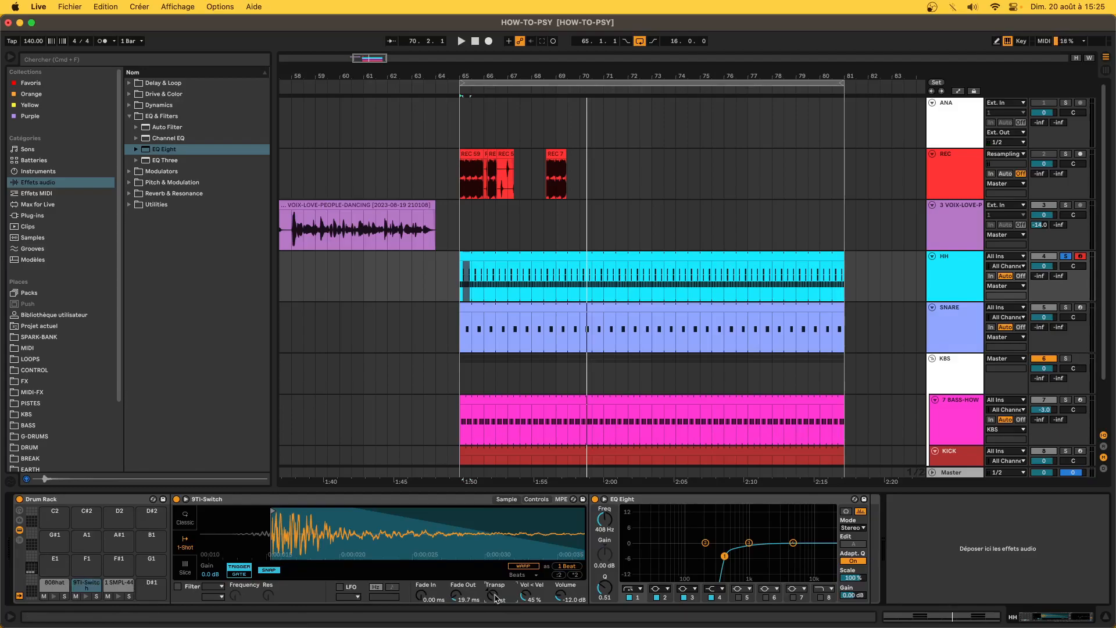
key("space")
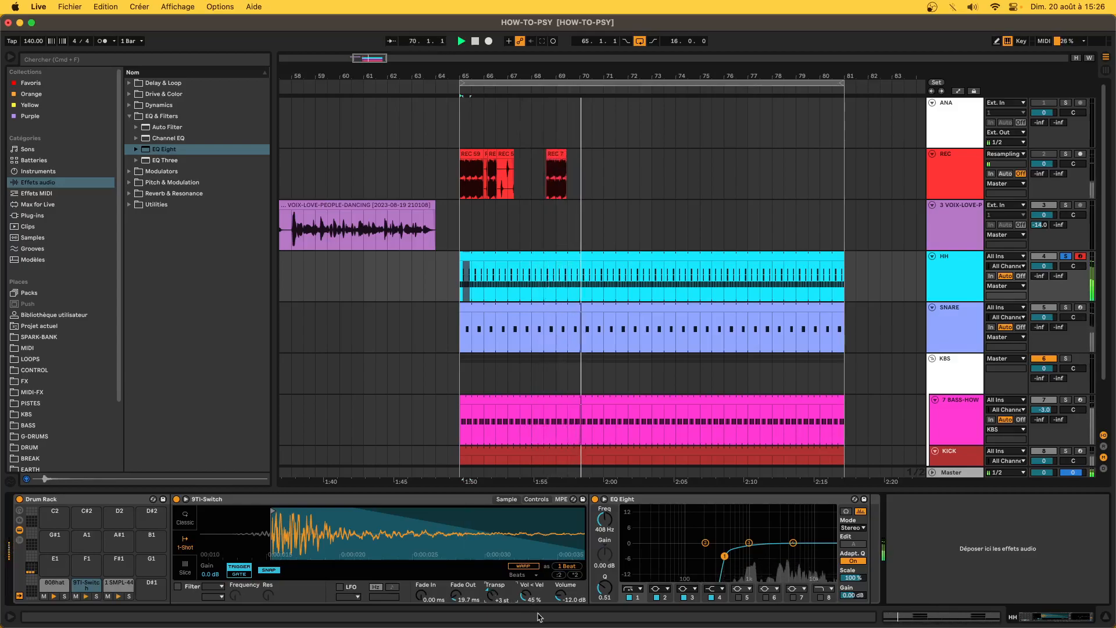
key("space")
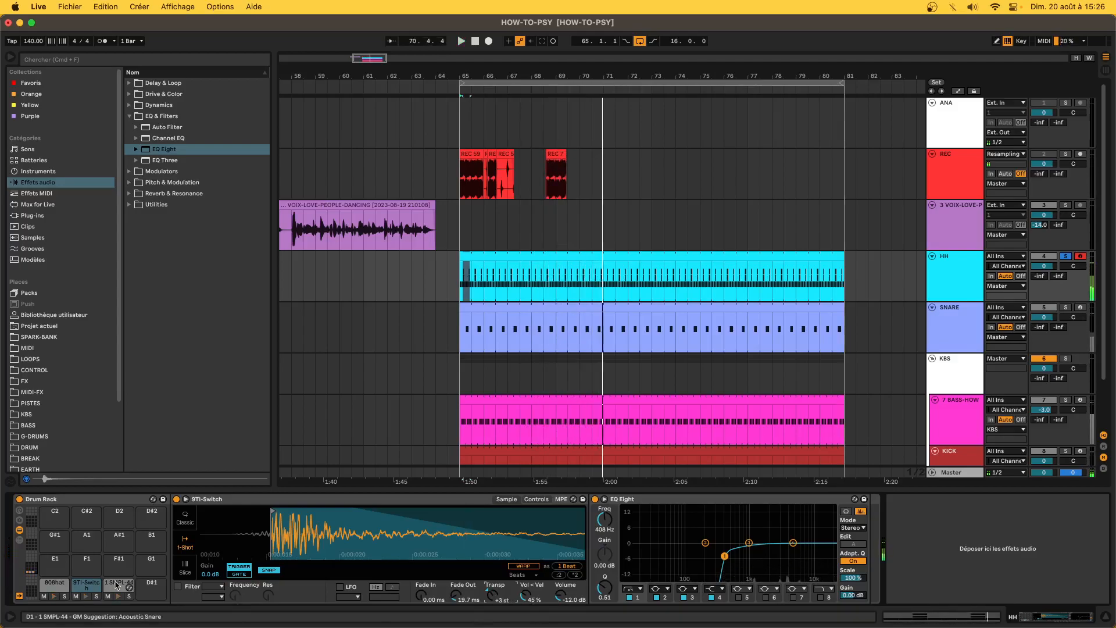
Select the 1 SMPL-44 pad, unsolo the HH track and play the full mix from bar 65.
left_click(690, 256)
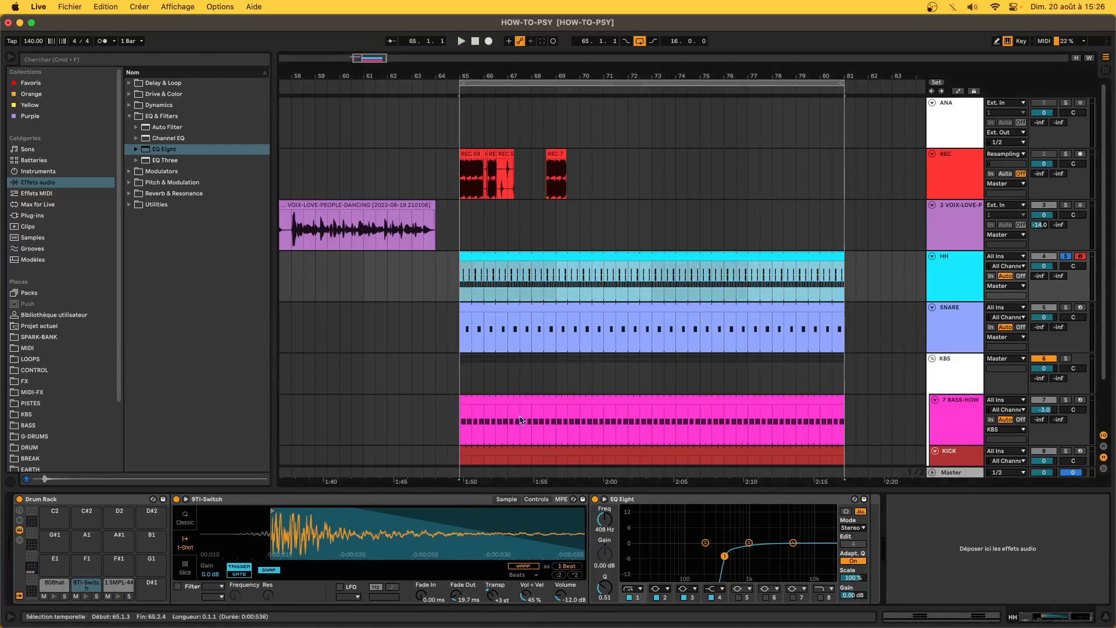
left_click(118, 584)
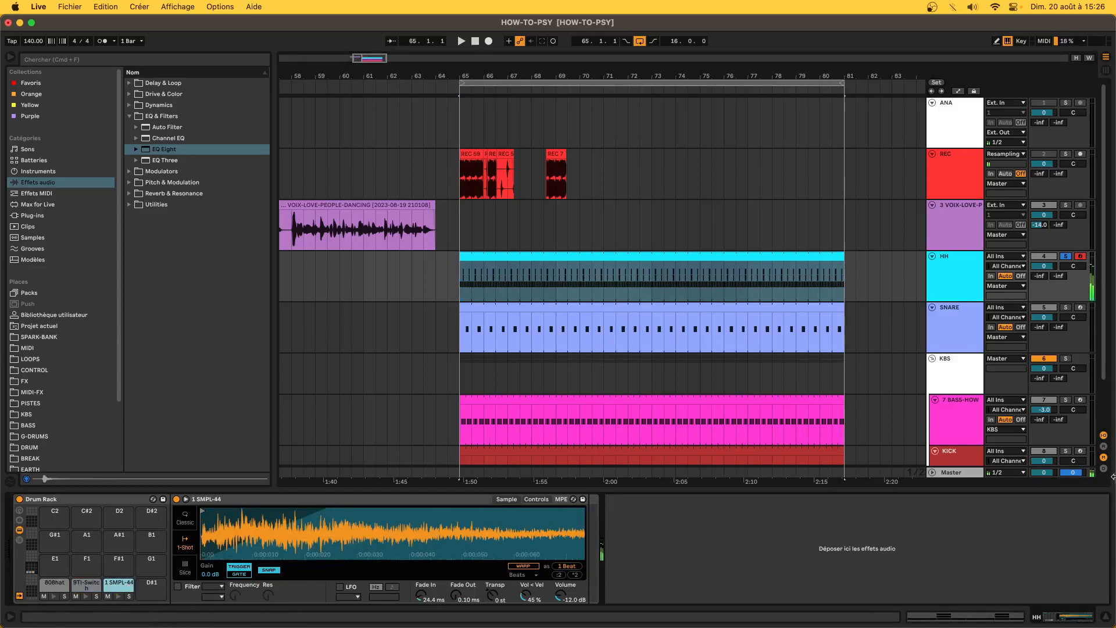
left_click(1066, 257)
key("space")
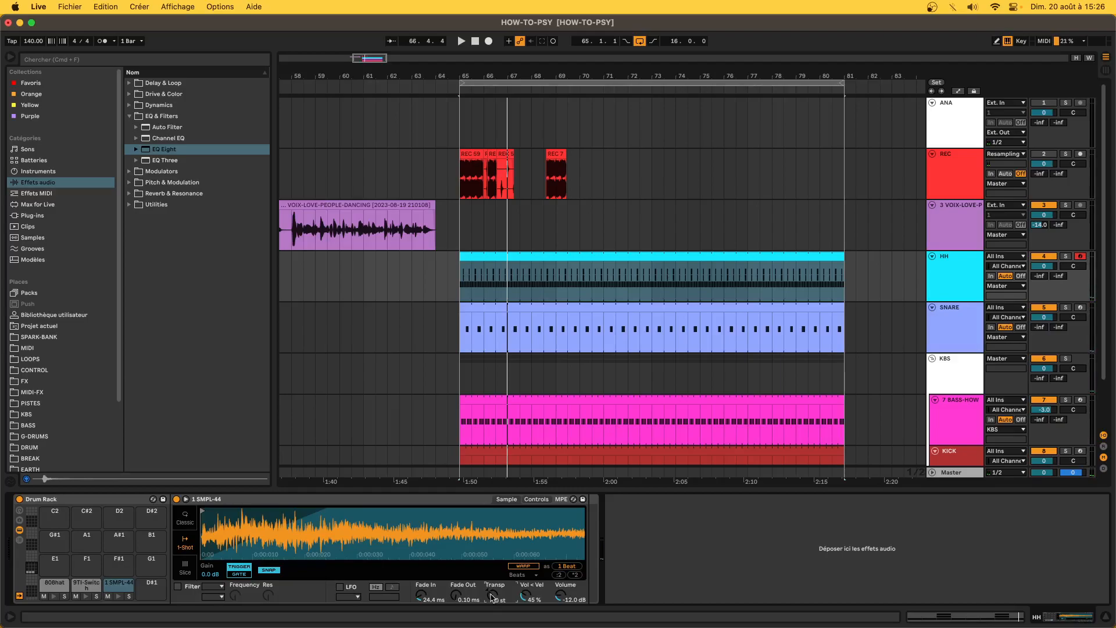
Tune 1 SMPL-44's Transpose to +7 st by ear in the full mix, and solo HH again with the 9TI-Switch sampler open.
key("space")
key("Up")
key("Up")
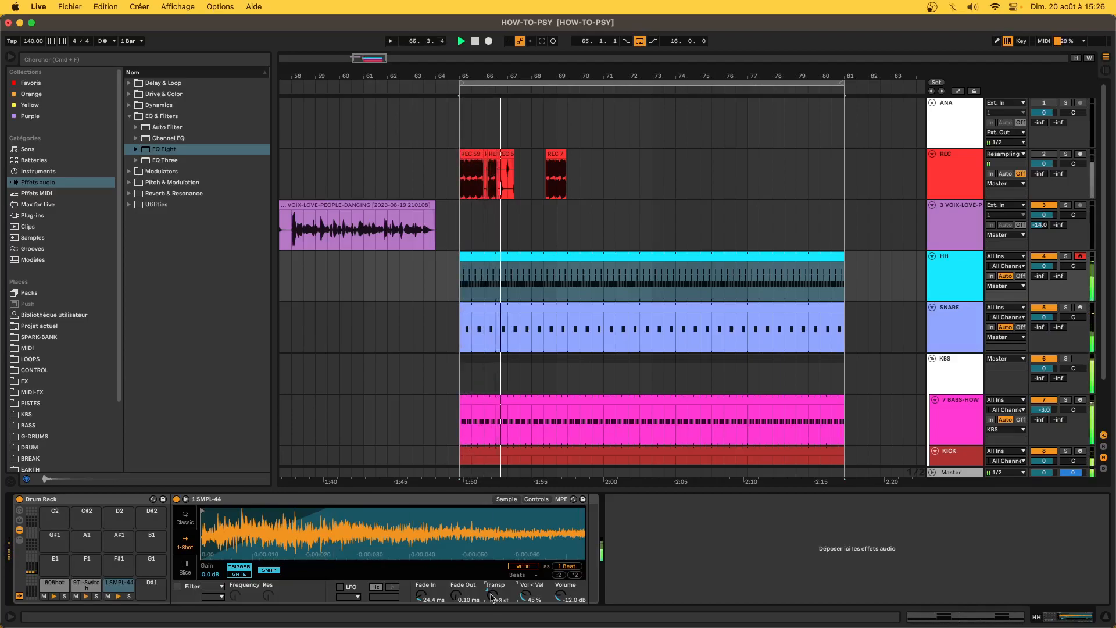
key("Up")
key("Up")
key("Up")
key("Up")
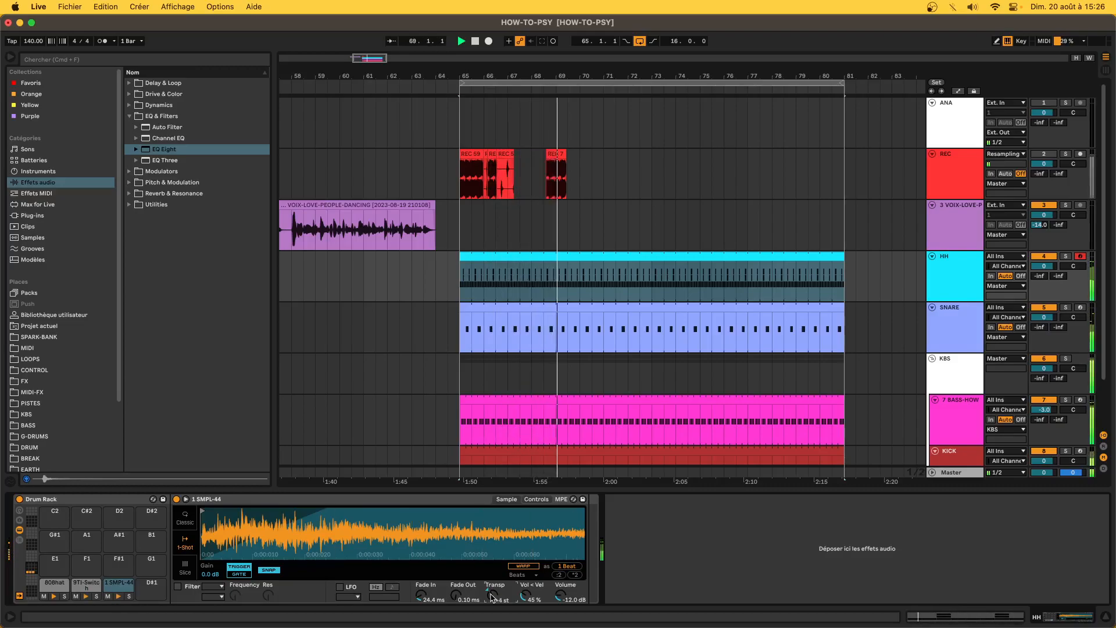
key("Up")
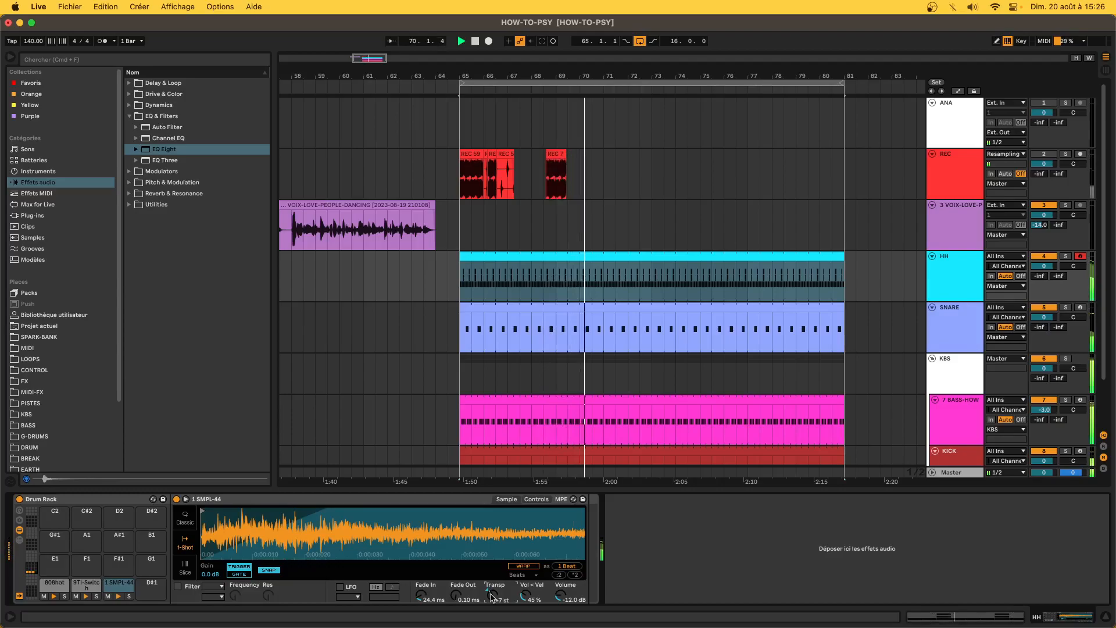
key("Down")
key("Down")
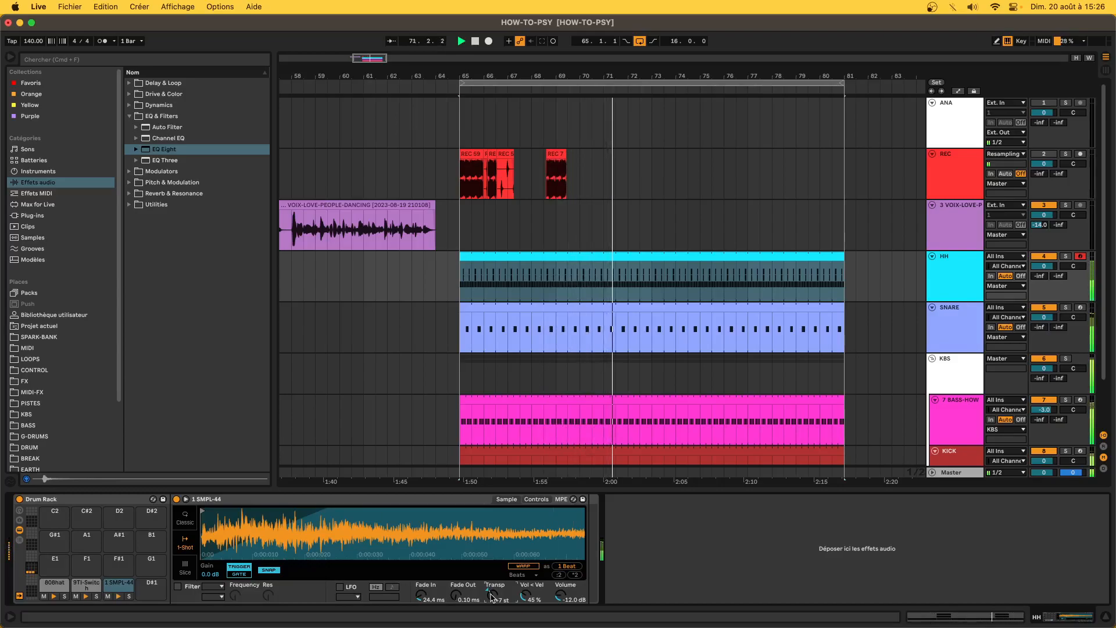
key("Up")
key("Up")
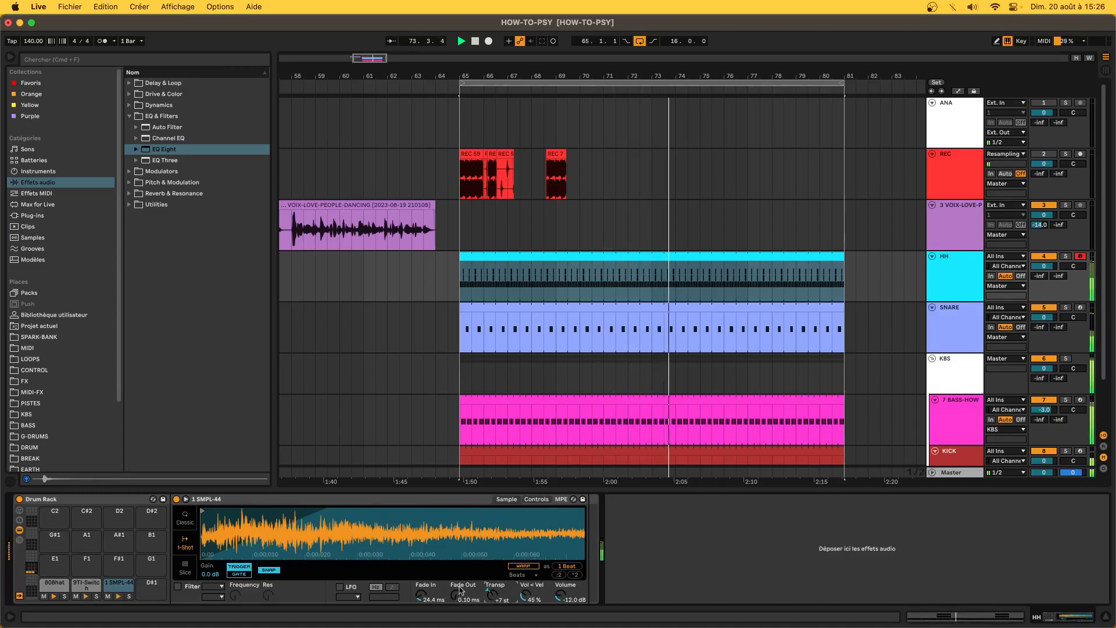
left_click(85, 583)
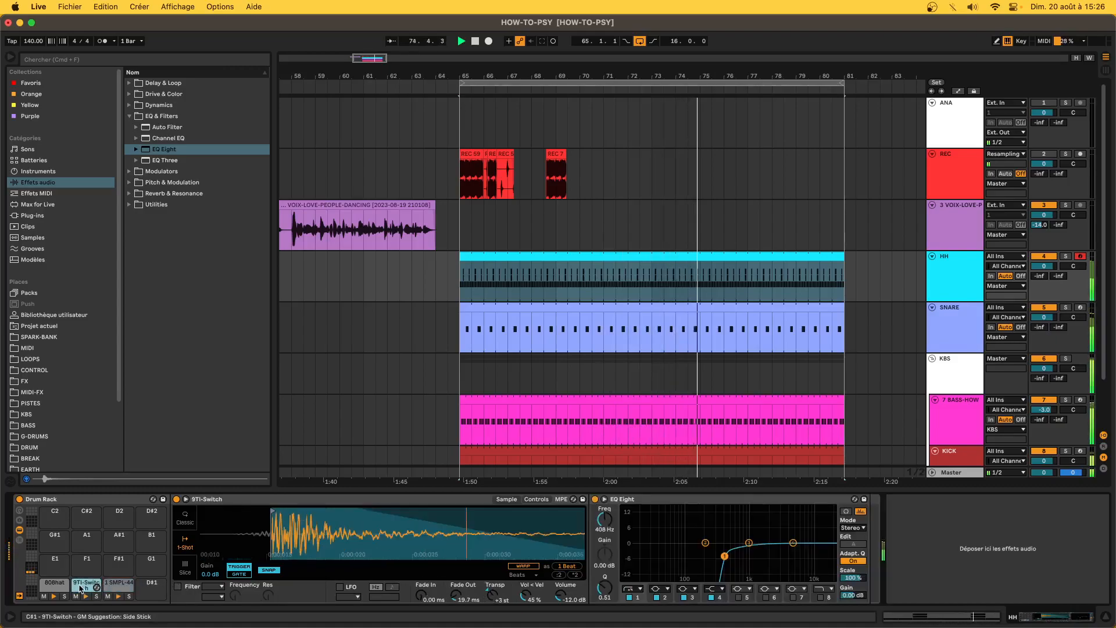
left_click(1066, 255)
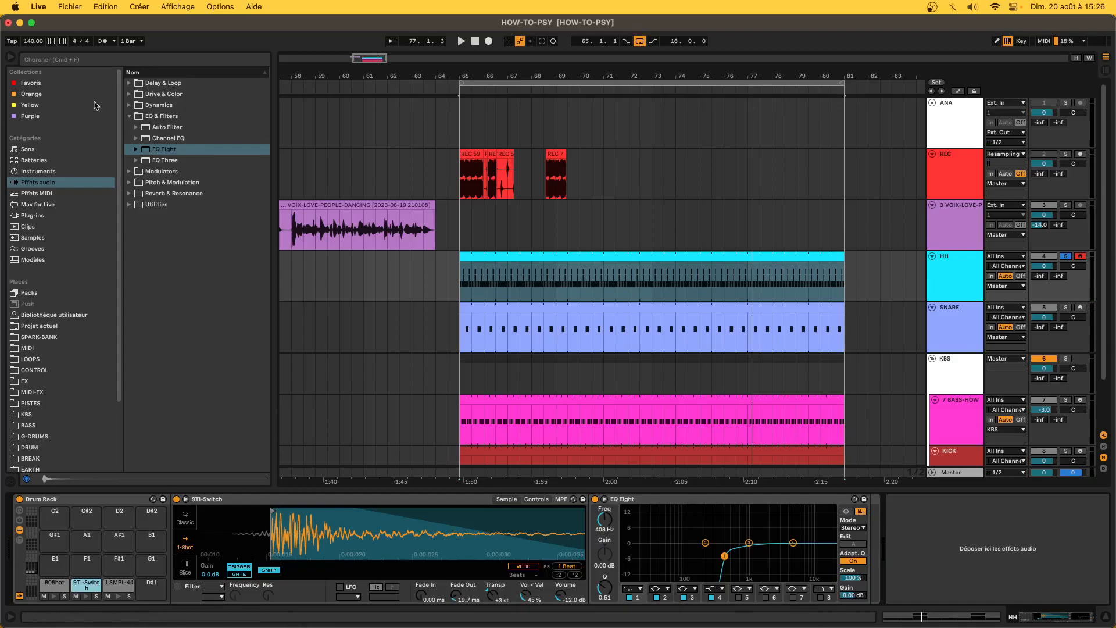
Insert kHs Transient Shaper from the Favoris collection between the 9TI-Switch sampler and its EQ Eight and raise its Sustain.
left_click(31, 84)
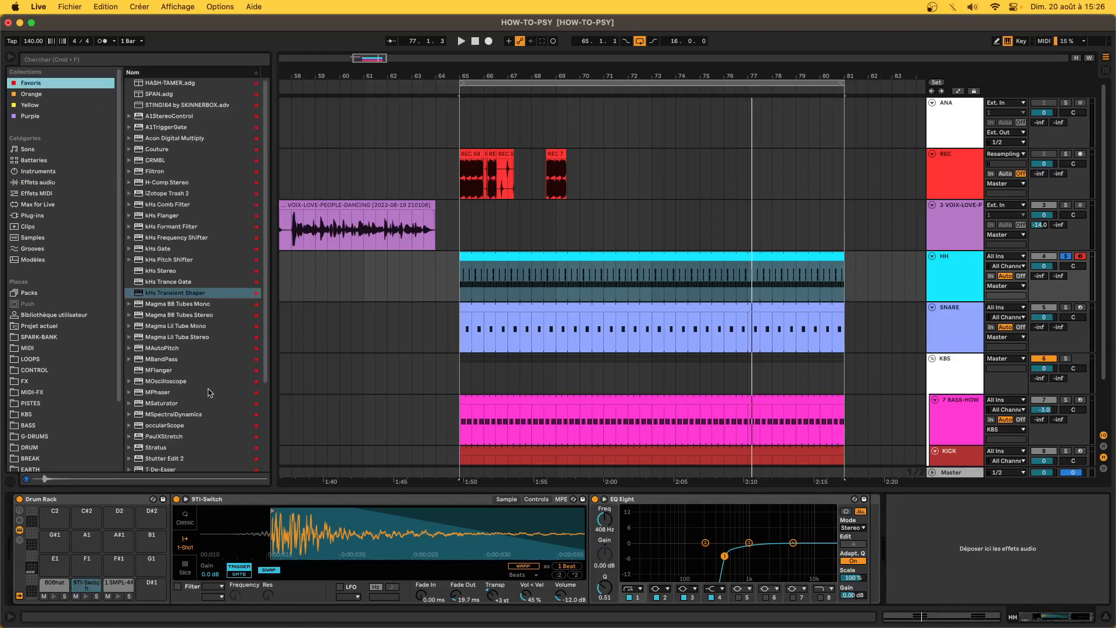
double_click(165, 293)
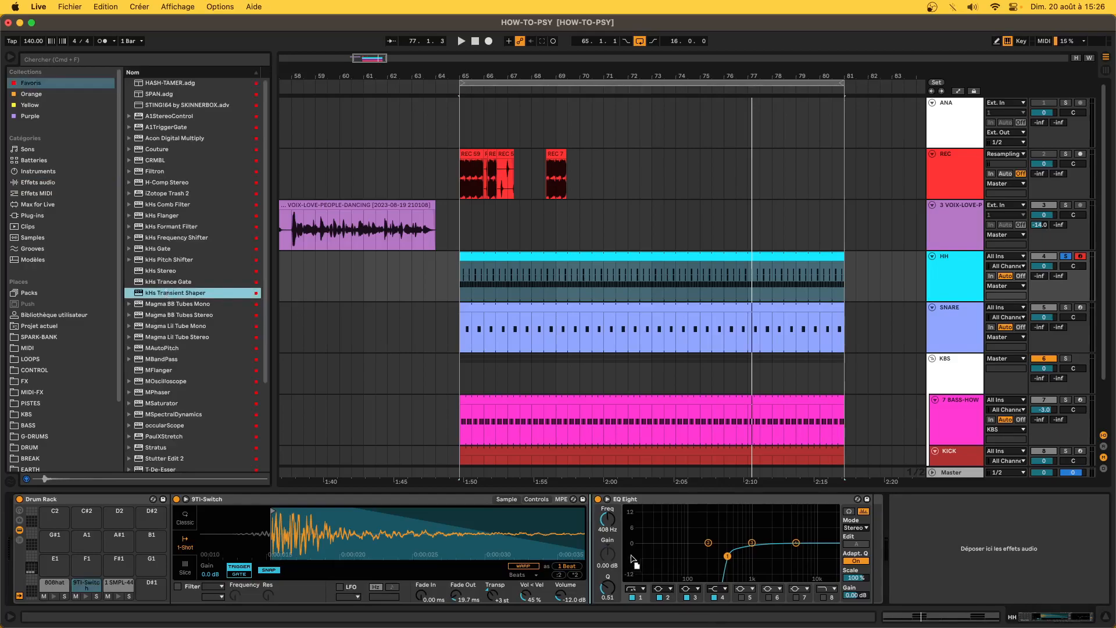
left_click_drag(143, 122, 143, 104)
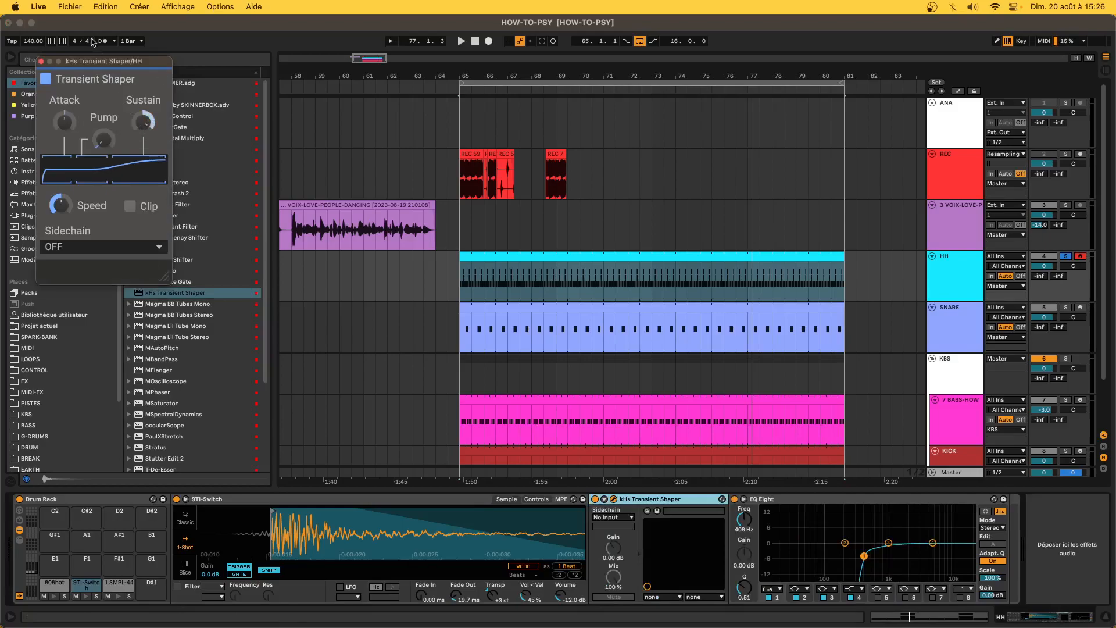
left_click_drag(103, 61, 857, 61)
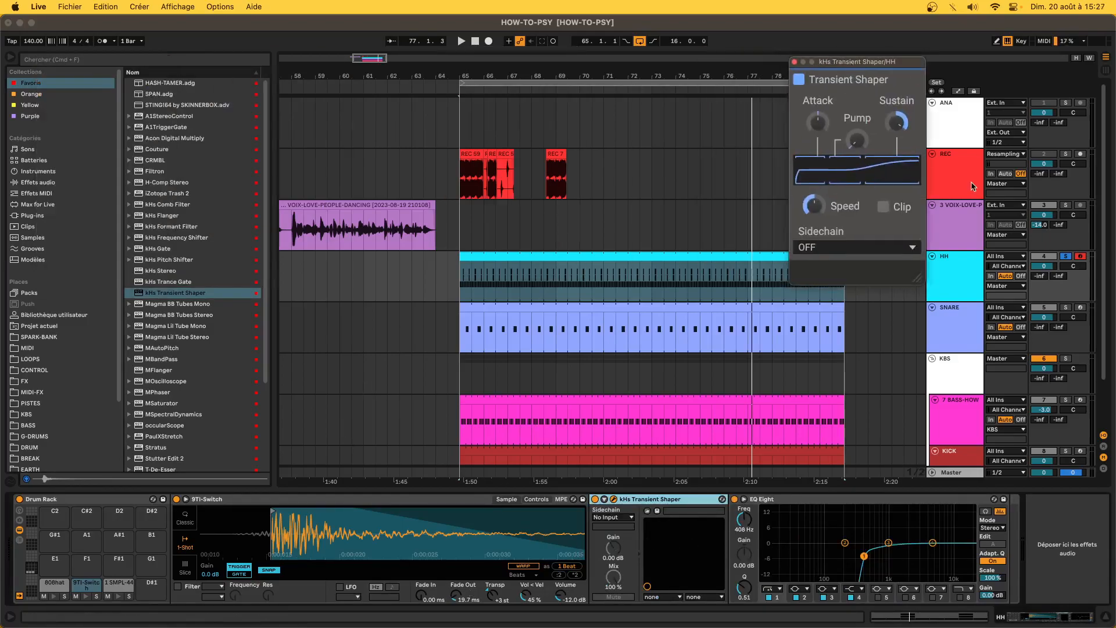
Enable Clip in the Transient Shaper, raise Sustain slightly further while playing the hats, and close the plug-in window.
left_click(884, 208)
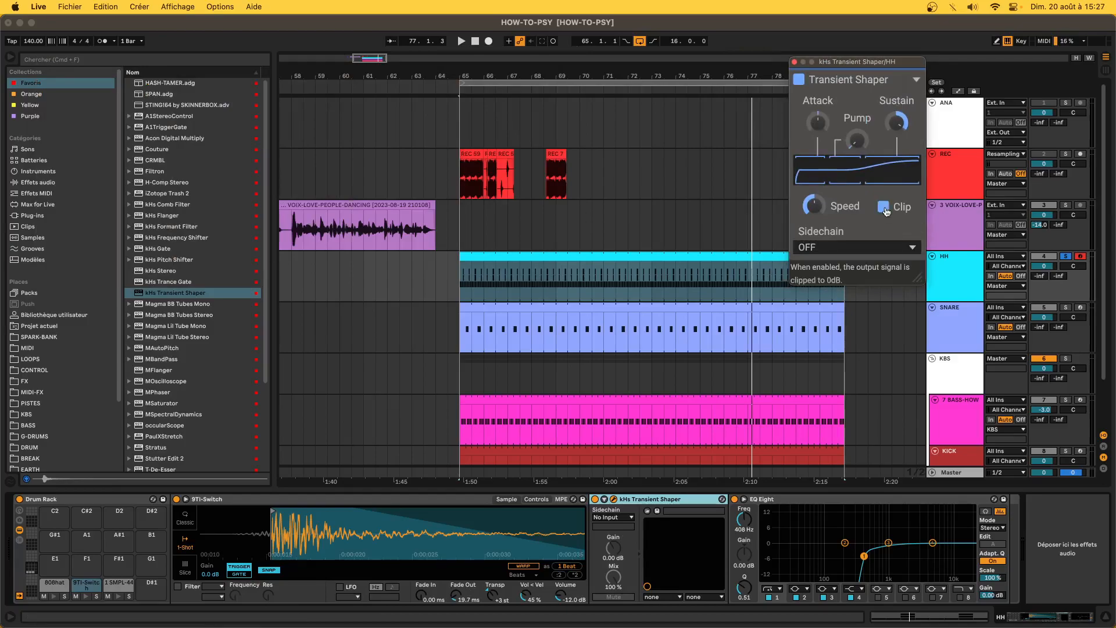
key("space")
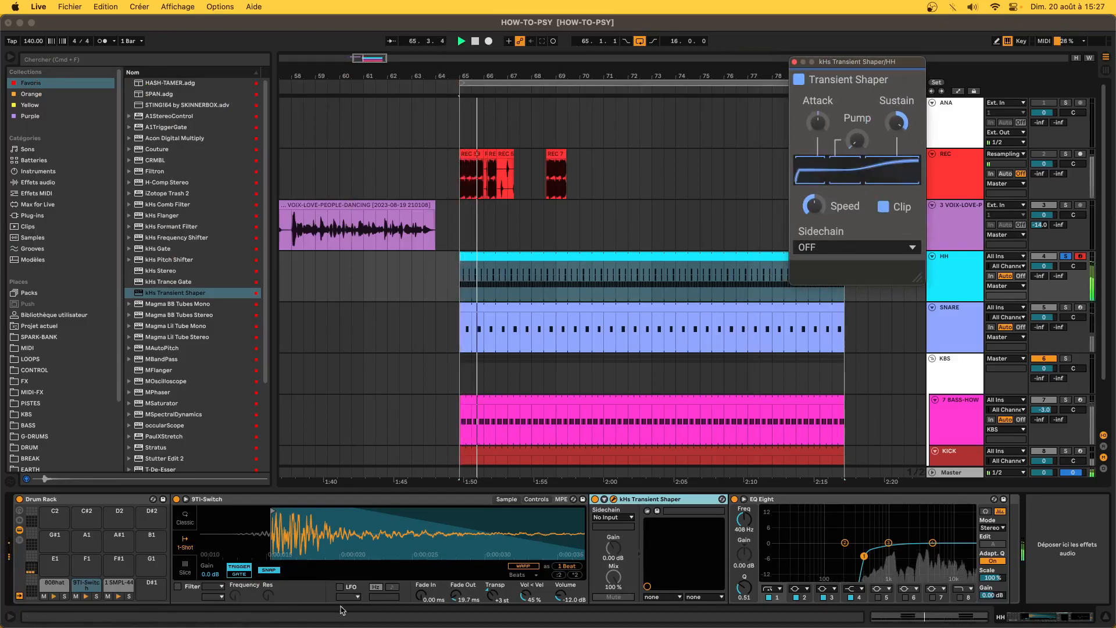
mouse_move(897, 122)
left_mouse_down()
mouse_move(897, 232)
mouse_move(897, 119)
left_mouse_up()
key("space")
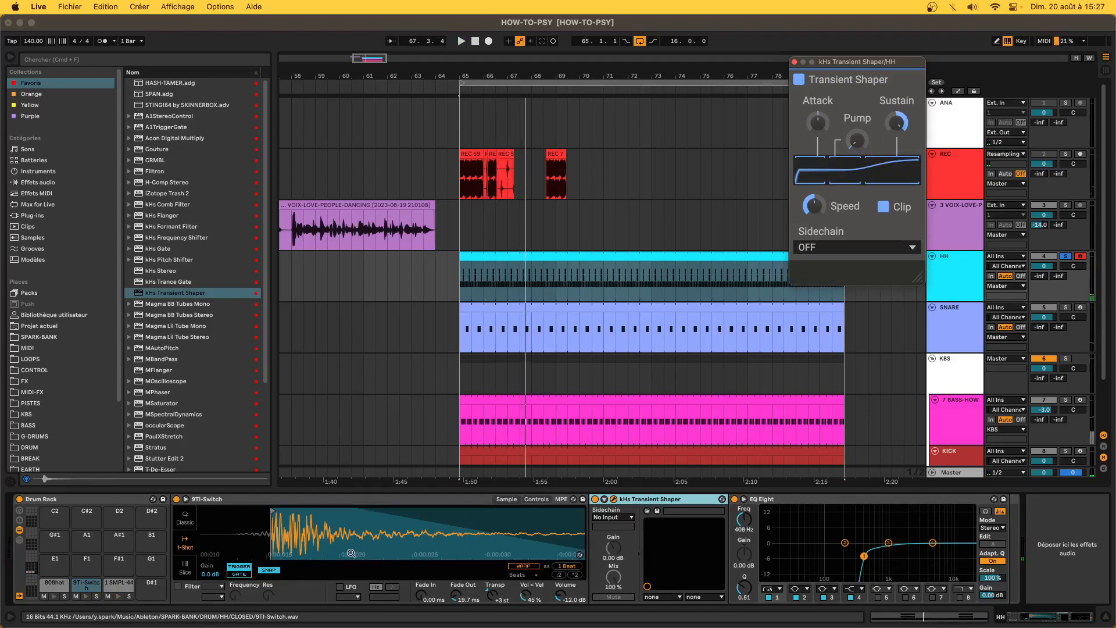
left_click(795, 61)
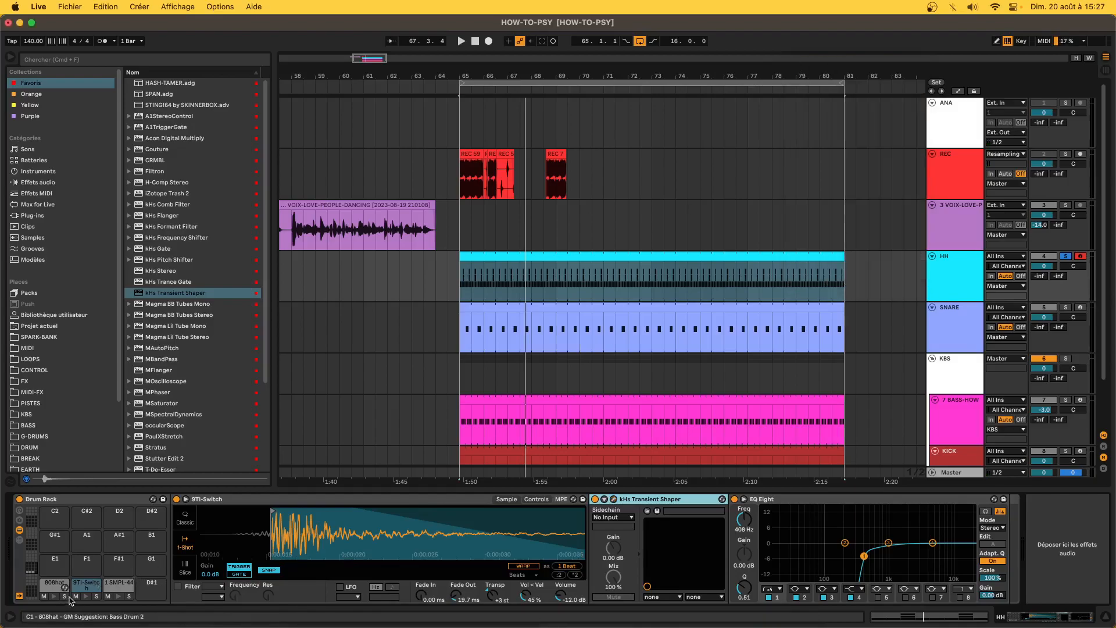
Replace 9TI-Switch on the C#1 pad with [PSY] Closed Hat (2).wav from SPARK-BANK after auditioning the closed hats.
left_click(87, 592)
key("Delete")
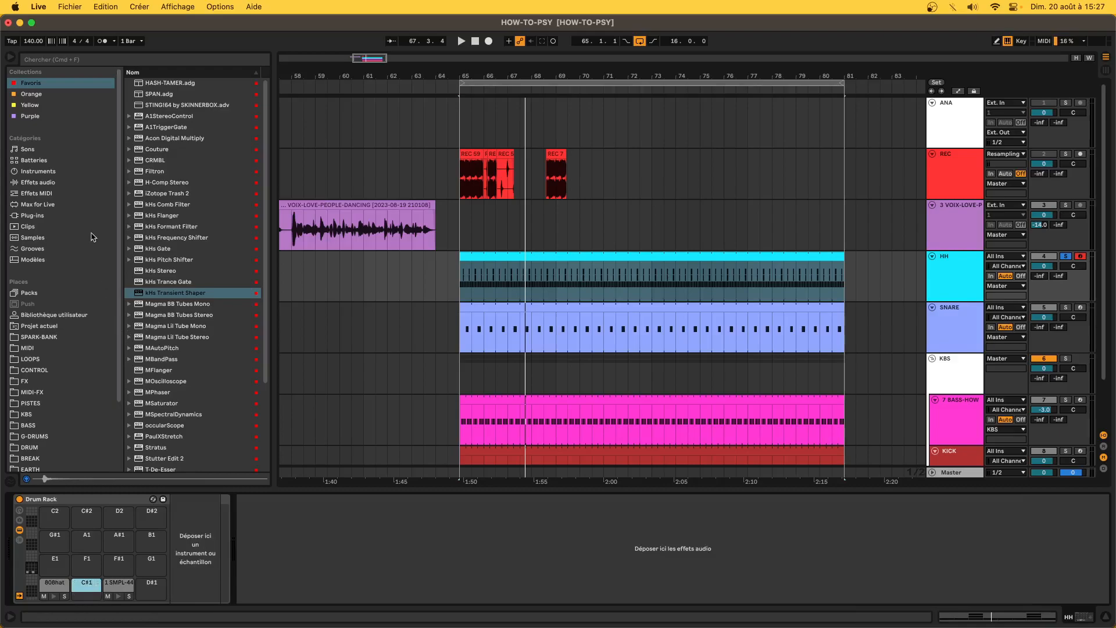
left_click(71, 337)
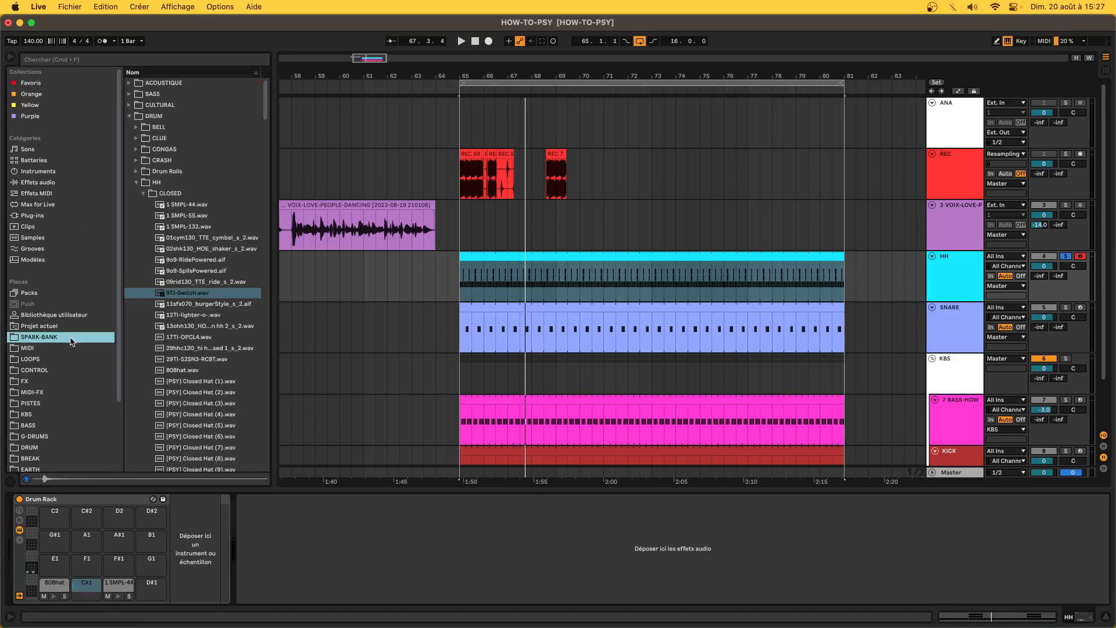
left_click(223, 383)
left_click(216, 395)
left_click(193, 383)
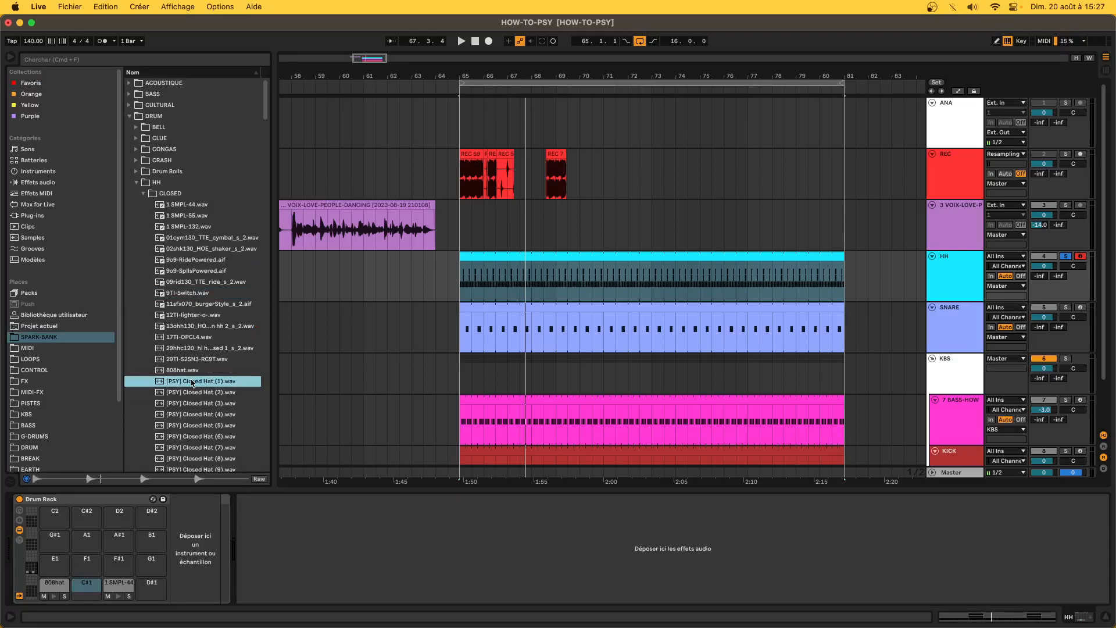
left_click(193, 392)
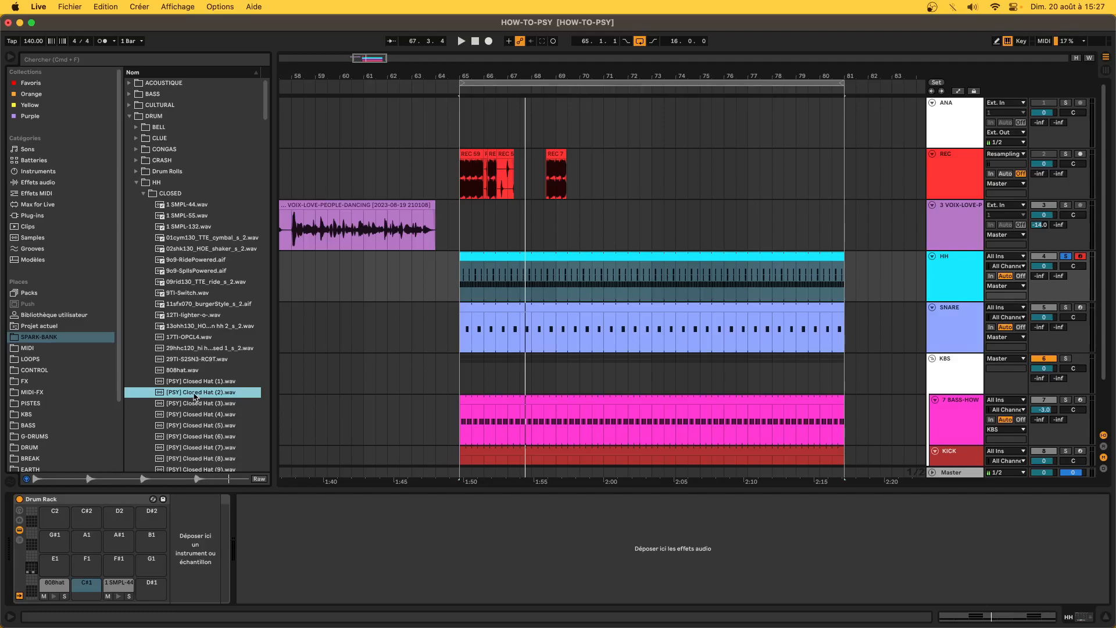
left_click_drag(90, 584, 93, 588)
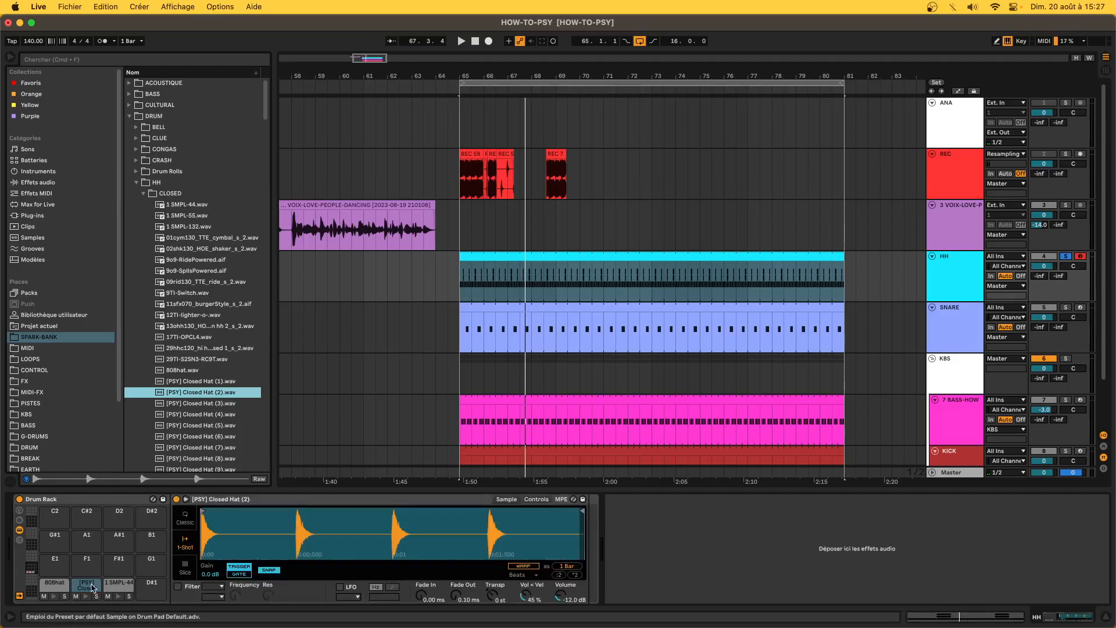
Trim the [PSY] Closed Hat (2) sample to a short section starting at its second hit and cutting off the tail.
left_click_drag(203, 510, 298, 510)
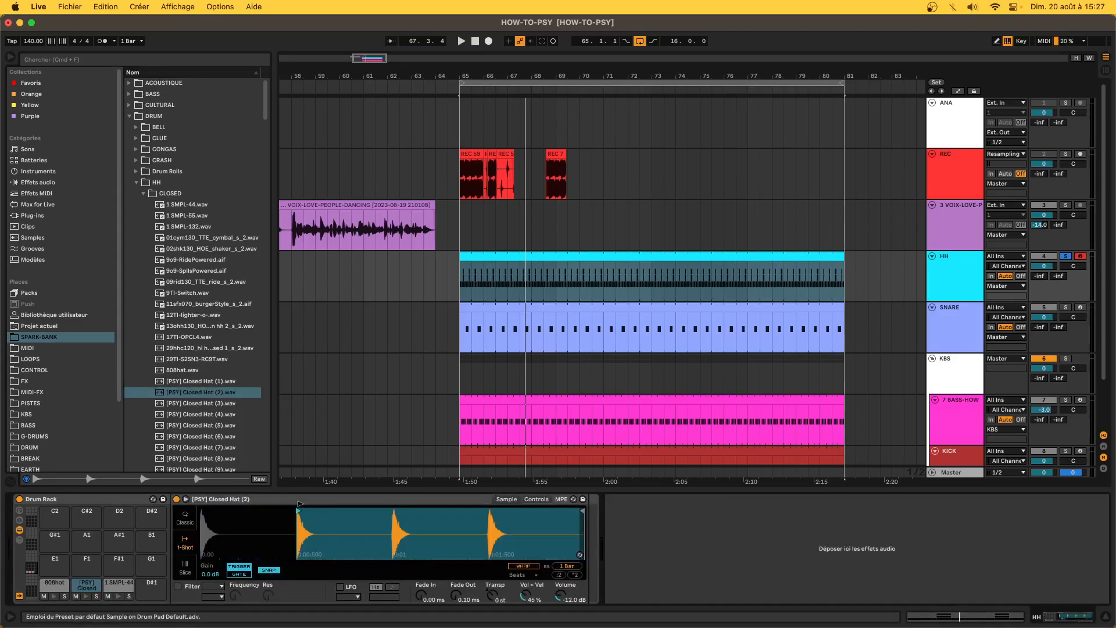
mouse_move(583, 512)
left_mouse_down()
mouse_move(321, 511)
mouse_move(298, 598)
left_mouse_up()
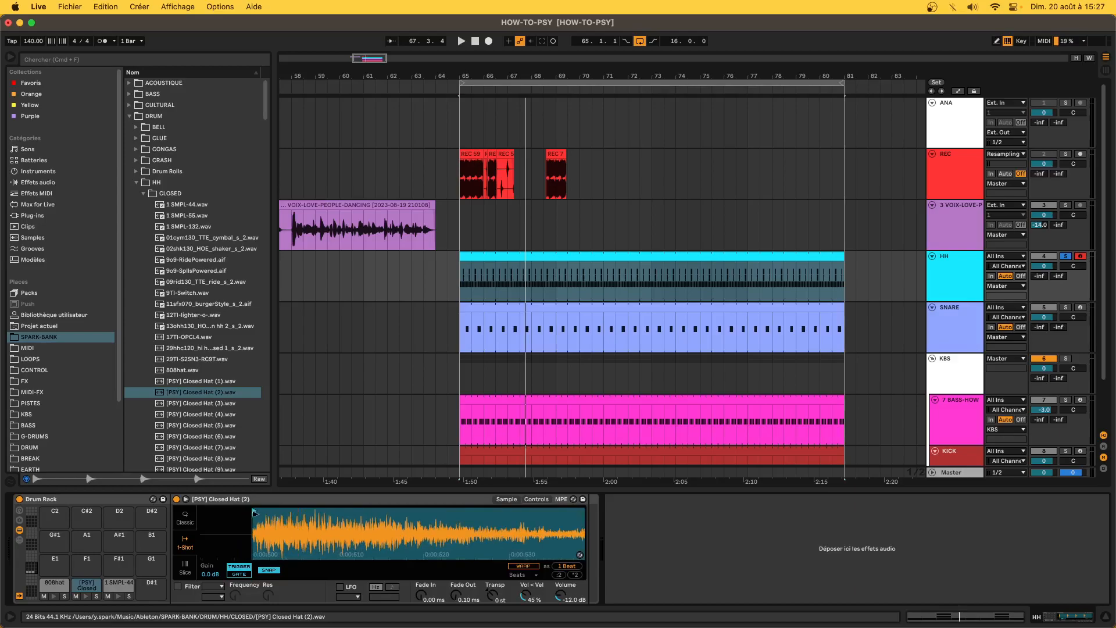
scroll(255, 532, "down", 5)
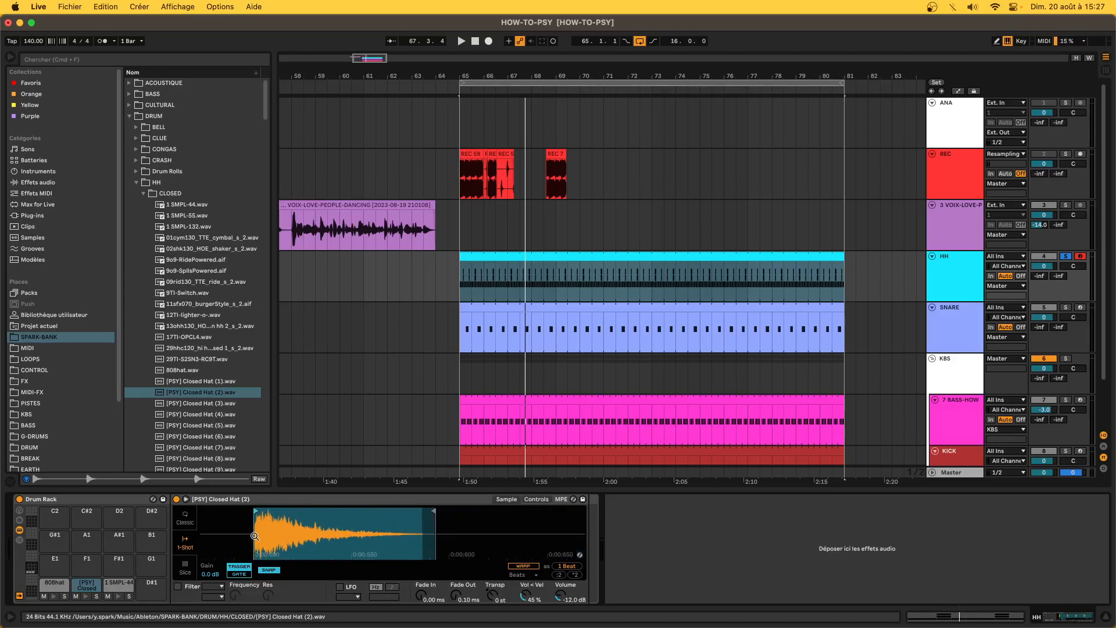
left_click_drag(420, 509, 295, 508)
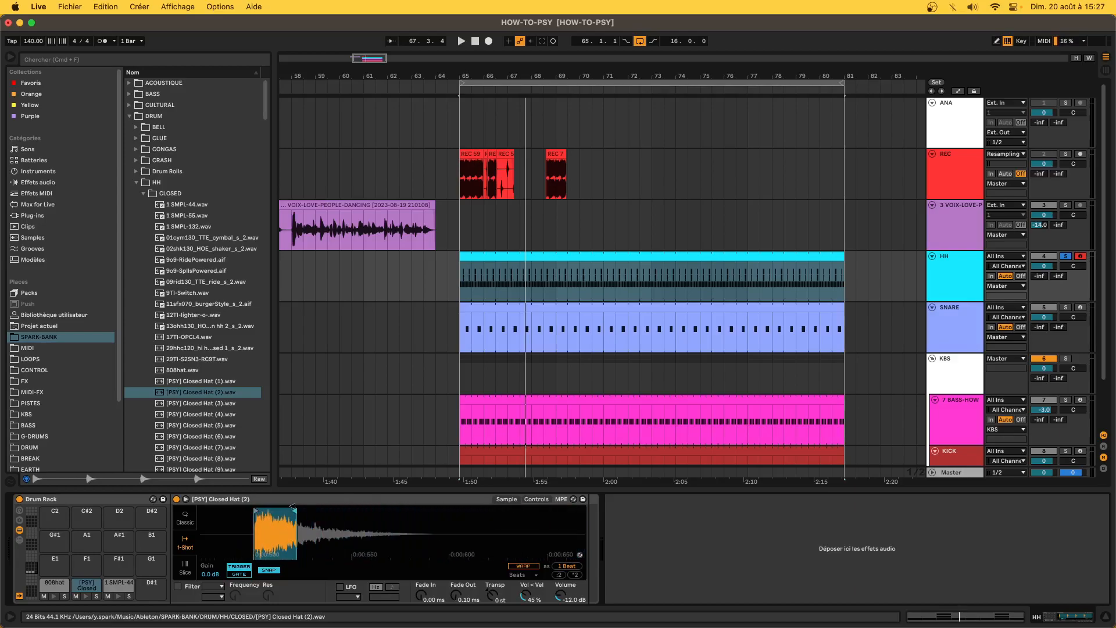
scroll(336, 534, "up", 6)
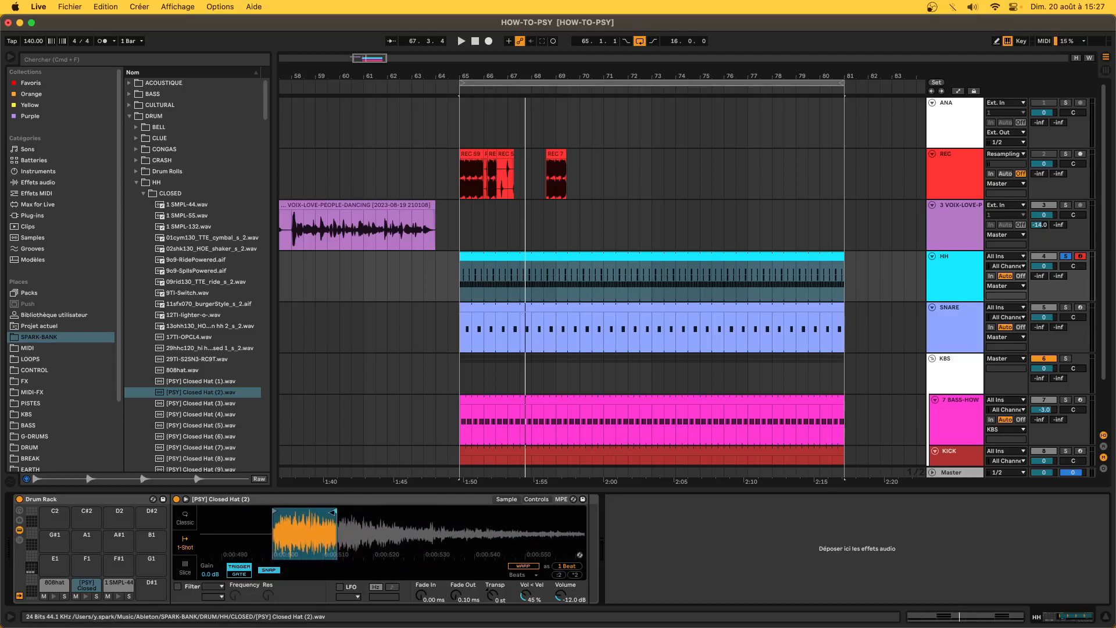
left_click_drag(333, 511, 375, 511)
Set [PSY] Closed Hat (2)'s Fade Out to 8.00 ms during playback and solo its drum pad.
key("space")
left_click(456, 595)
type("8")
key("Return")
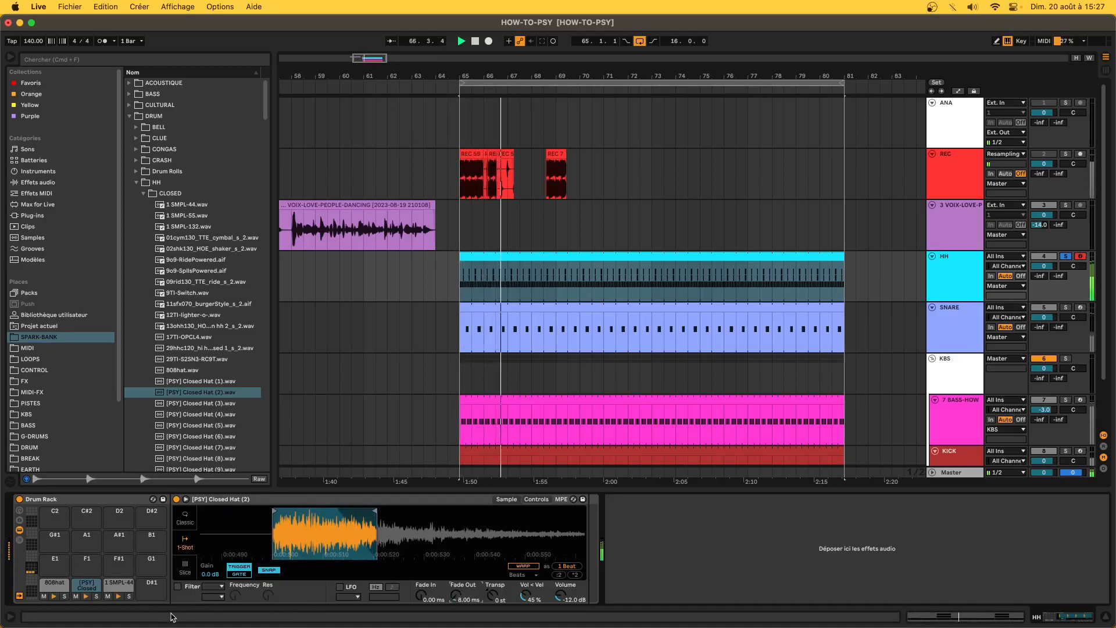
left_click(97, 597)
mouse_move(375, 510)
left_mouse_down()
mouse_move(431, 511)
mouse_move(322, 512)
mouse_move(376, 512)
left_mouse_up()
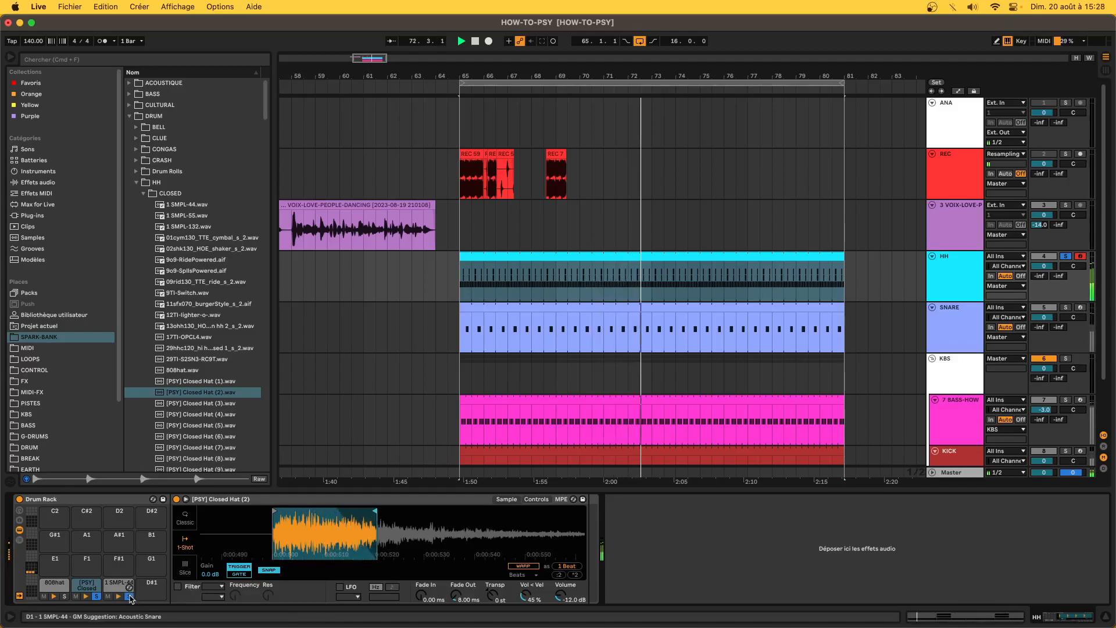
Extend the end of the [PSY] Closed Hat (2) sample slightly and play it back with all tracks.
mouse_move(375, 512)
left_mouse_down()
mouse_move(323, 512)
mouse_move(475, 511)
mouse_move(345, 512)
mouse_move(391, 511)
mouse_move(385, 522)
left_mouse_up()
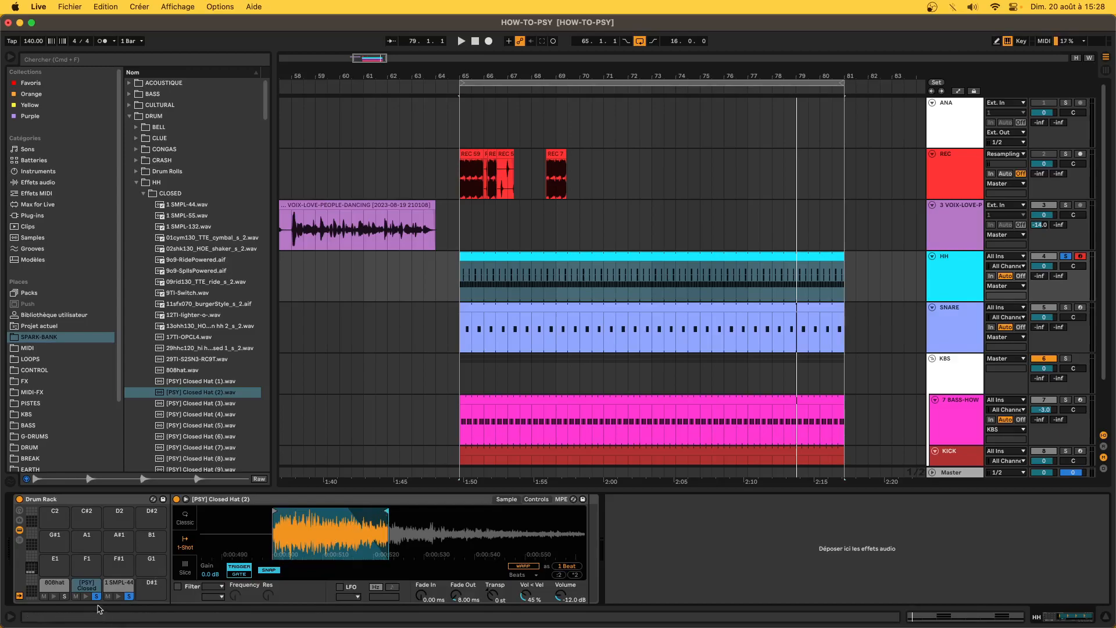
key("space")
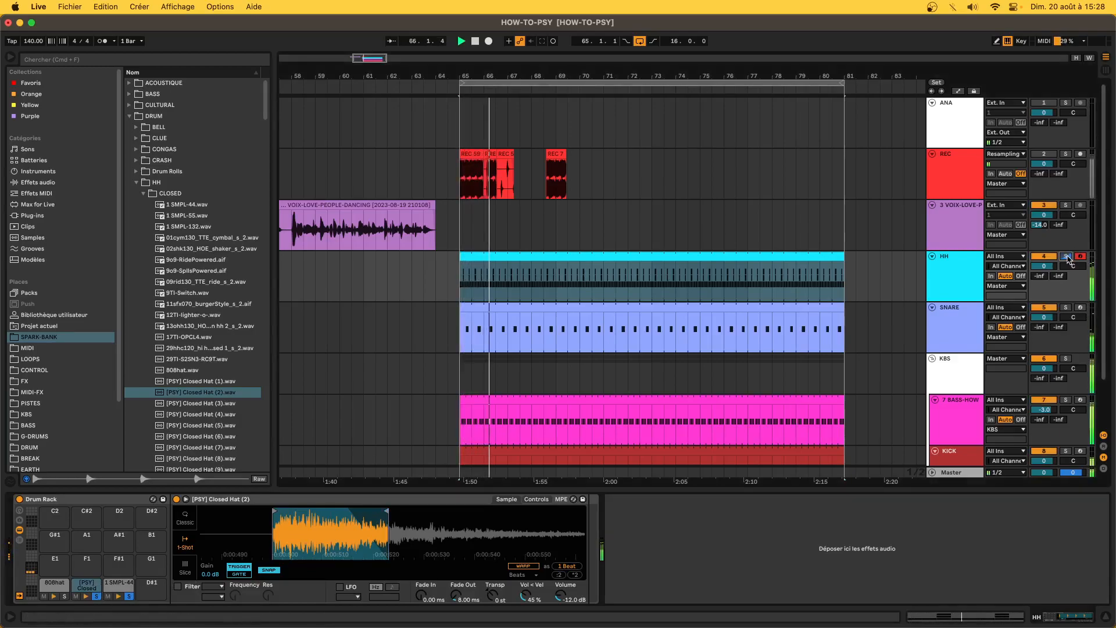
double_click(83, 585)
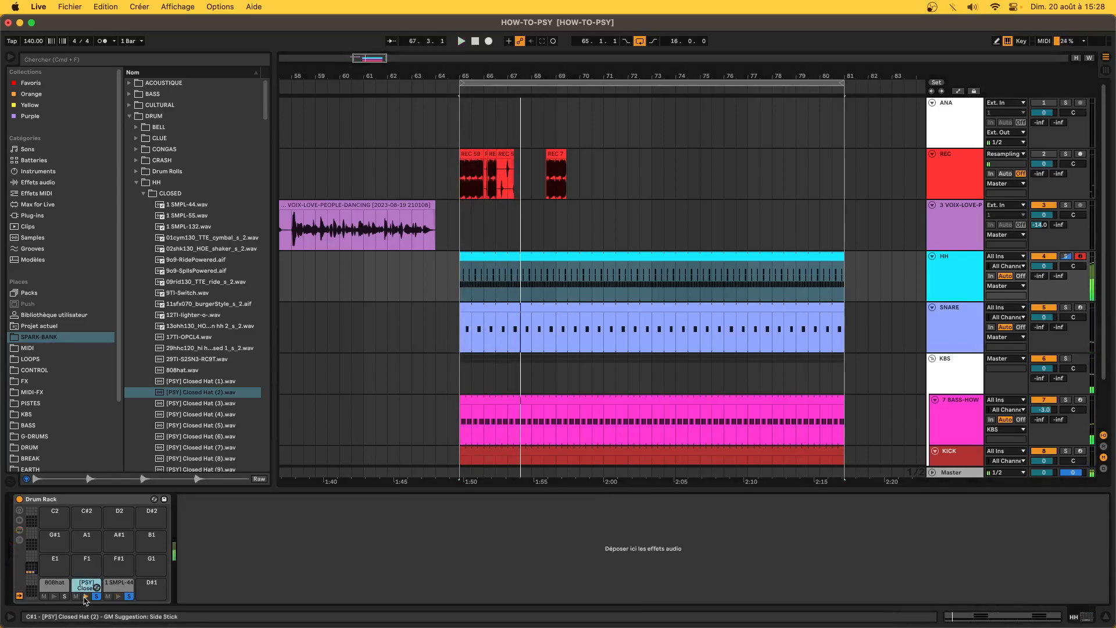
left_click(83, 586)
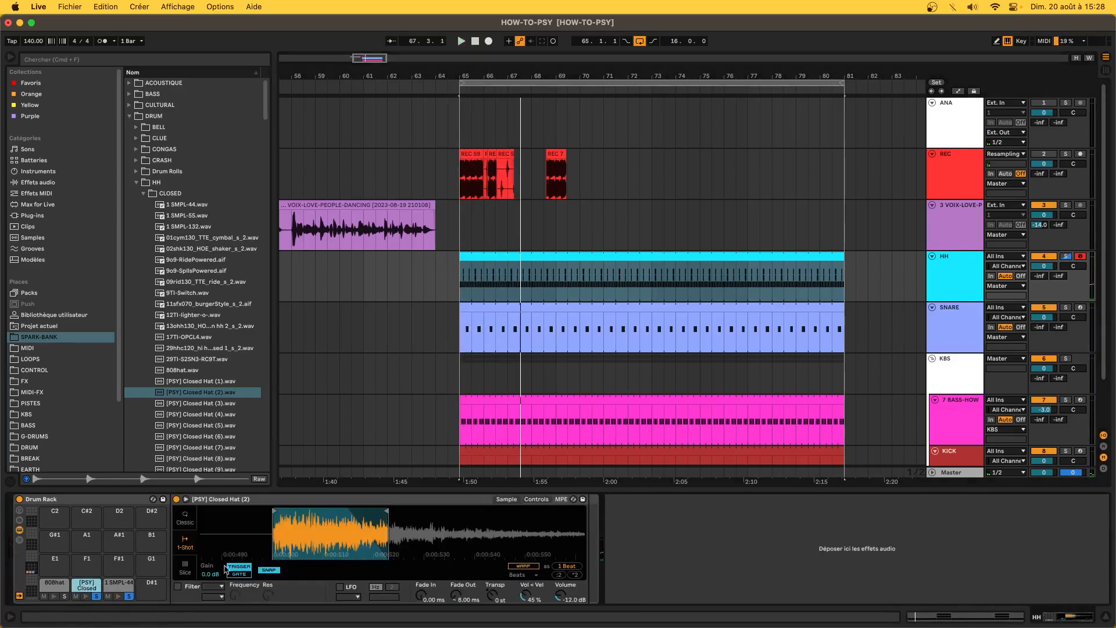
Set [PSY] Closed Hat (2)'s Transpose to +5 st, trying lower and higher pitches during playback.
left_click_drag(494, 594, 494, 610)
key("space")
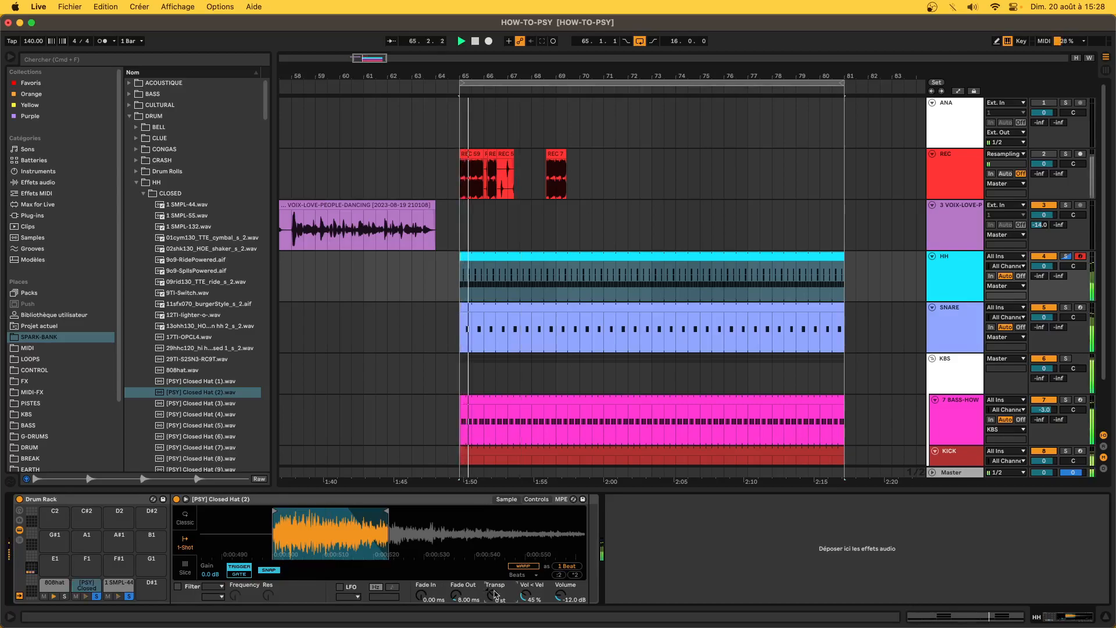
left_click_drag(494, 594, 494, 596)
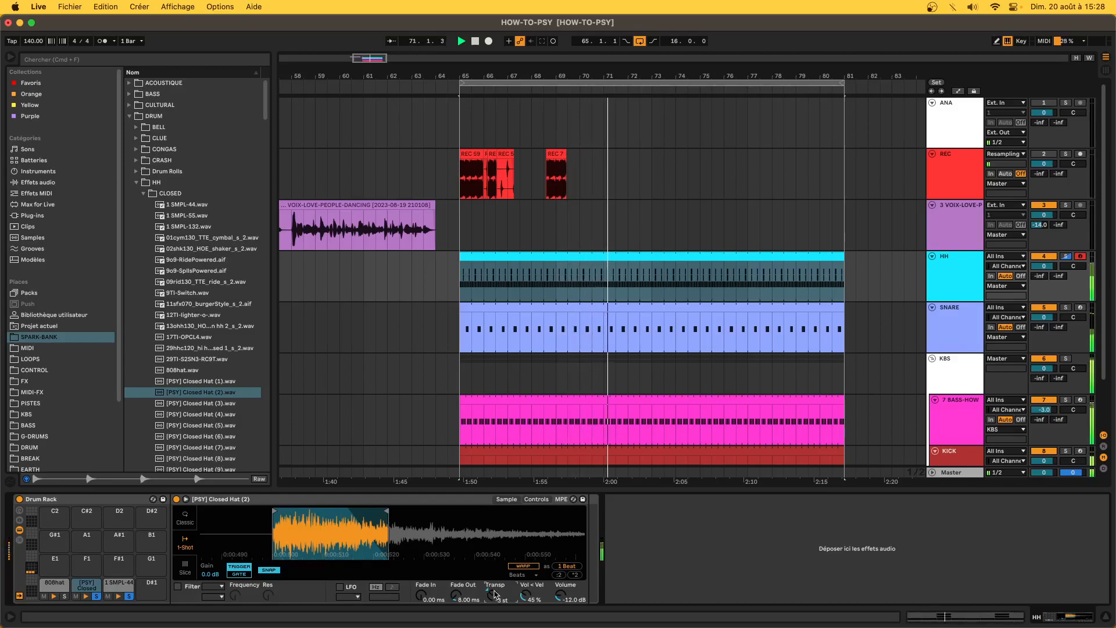
left_click_drag(494, 594, 494, 582)
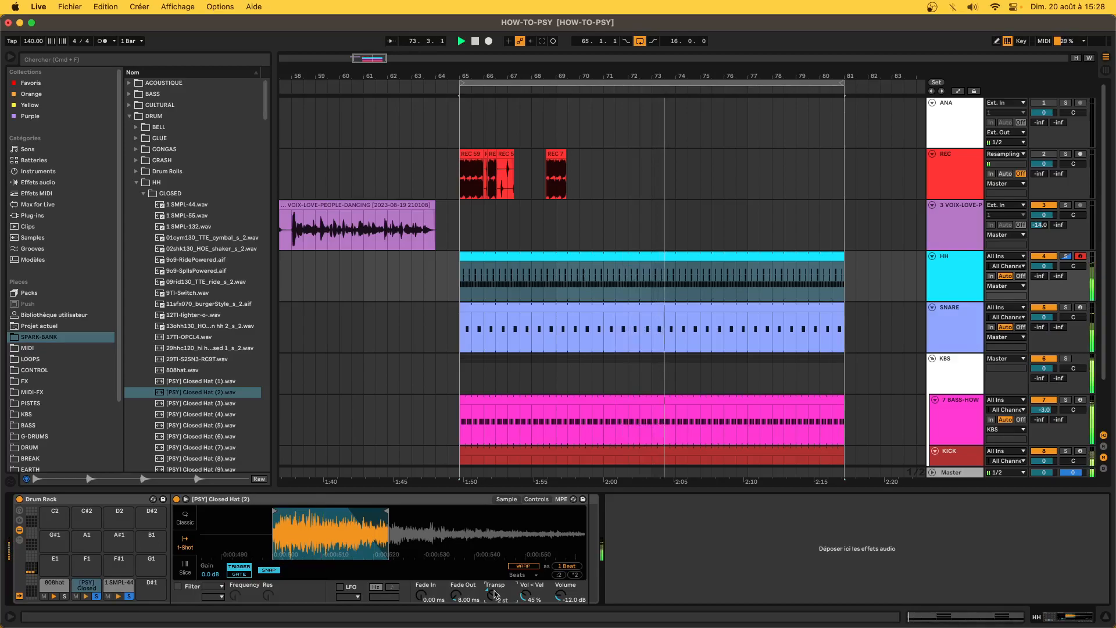
key("Up")
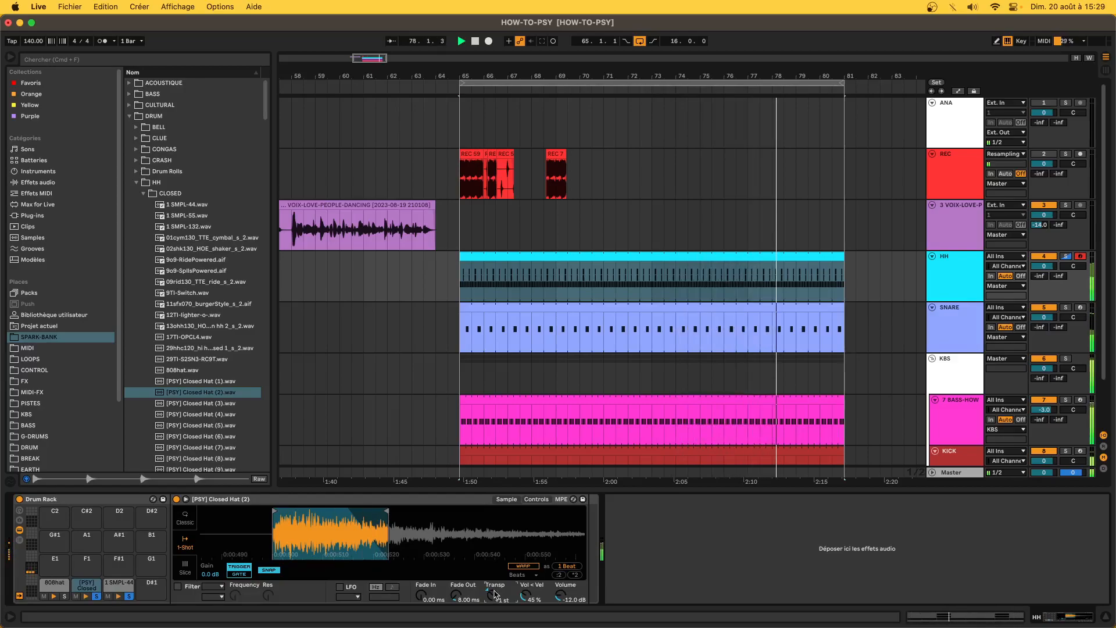
key("Up")
key("Up")
key("Up")
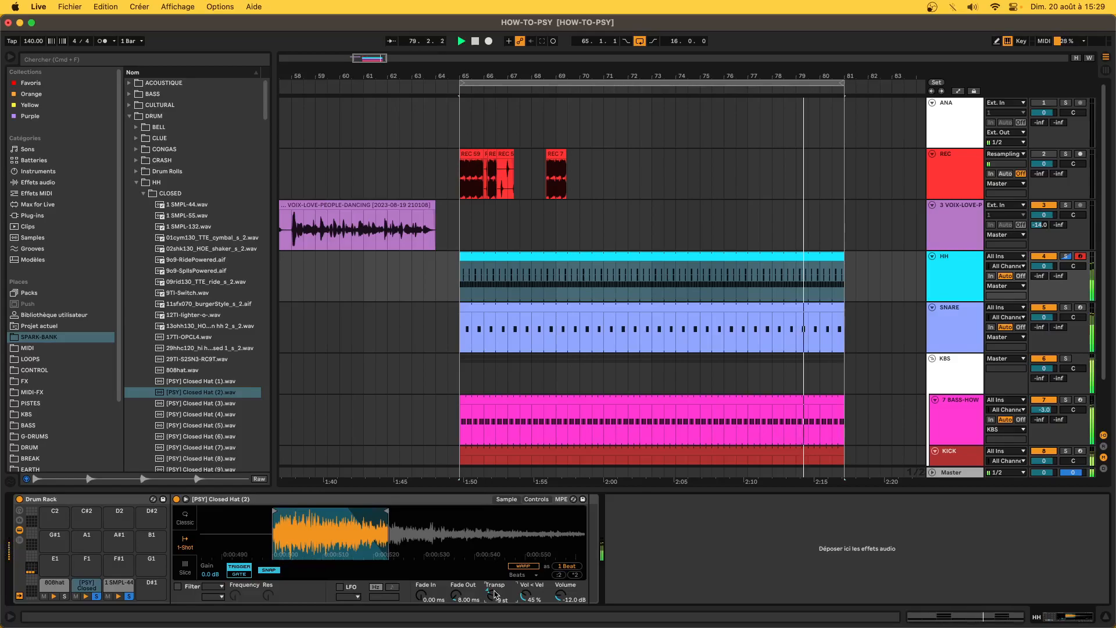
key("Up")
key("Up")
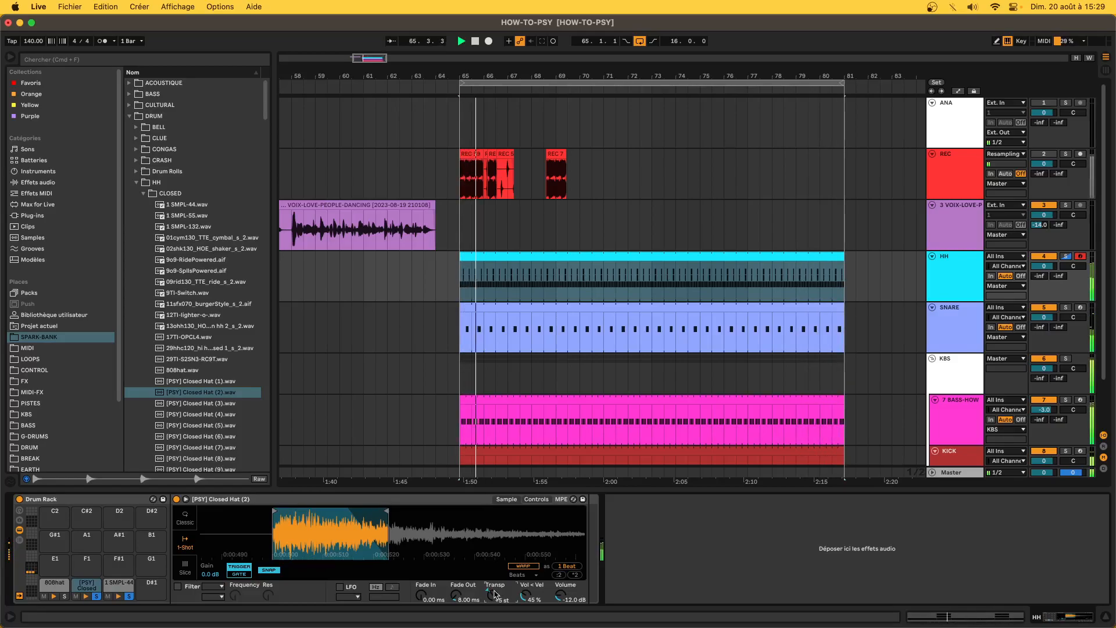
Clear the drum pad solos and play all hat layers, first with the HH track soloed and again in the full mix.
left_click(1067, 257)
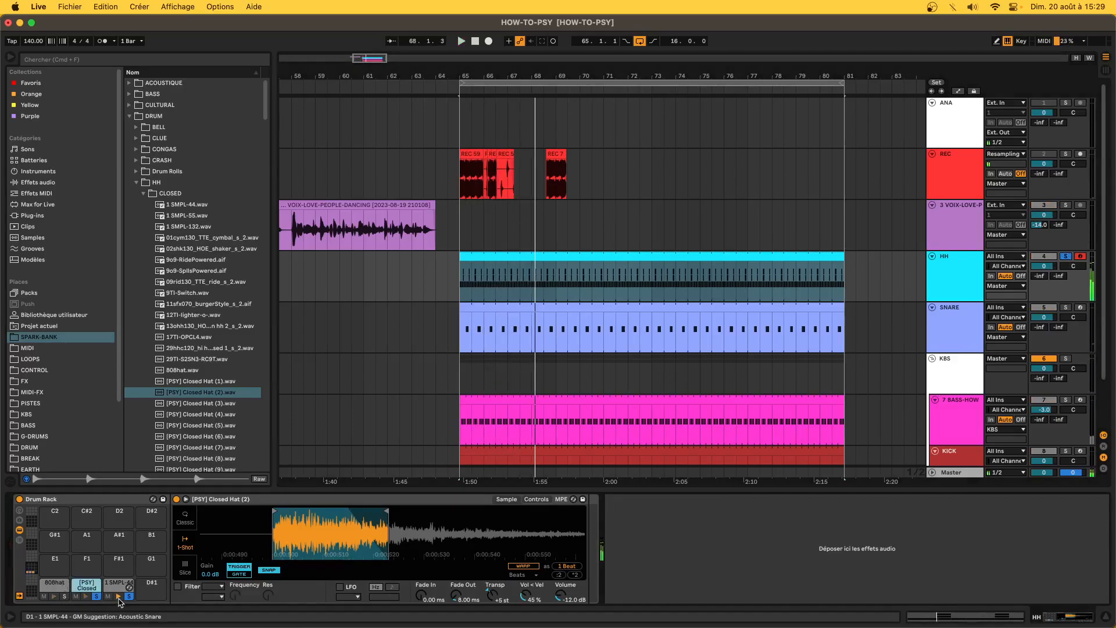
left_click(52, 592)
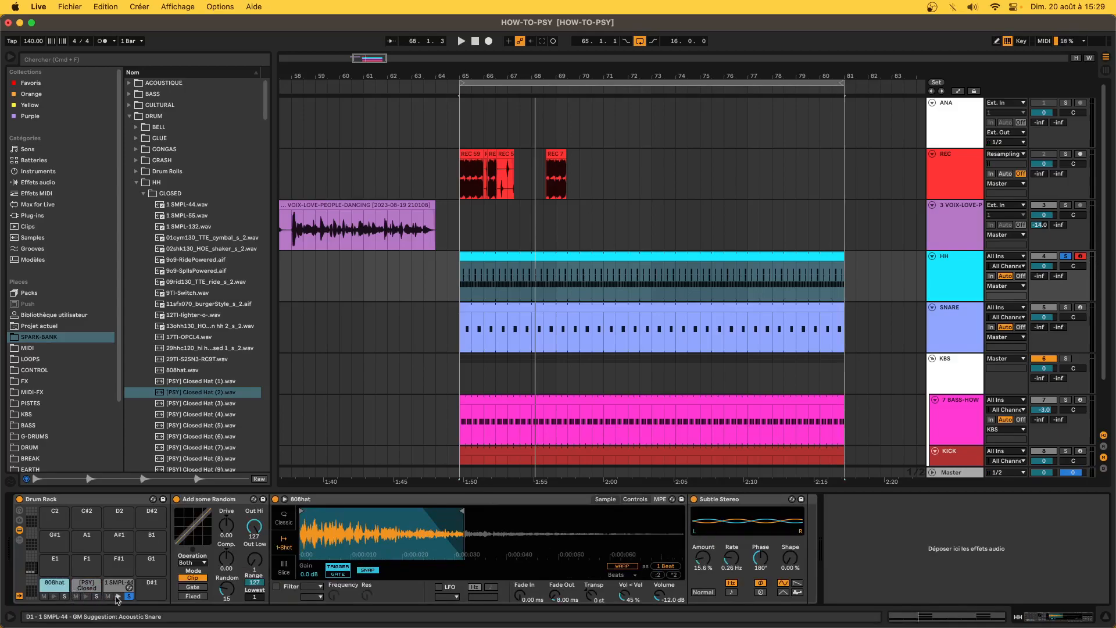
key("space")
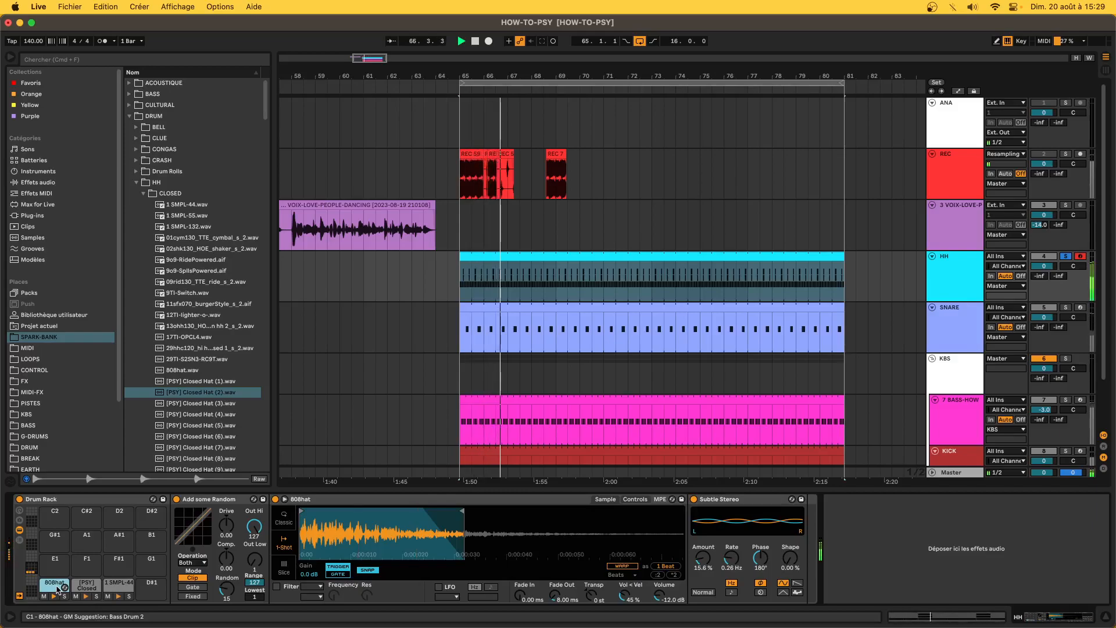
left_click(1066, 257)
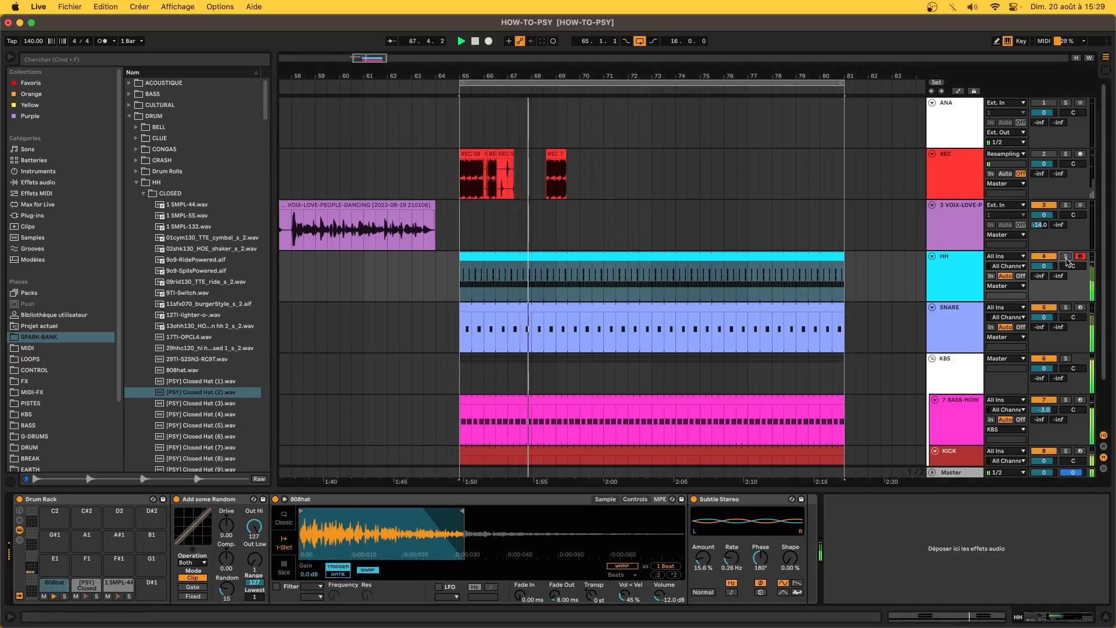
key("space")
Set the 808hat sample's Transpose to -3 st while playing the track.
double_click(60, 583)
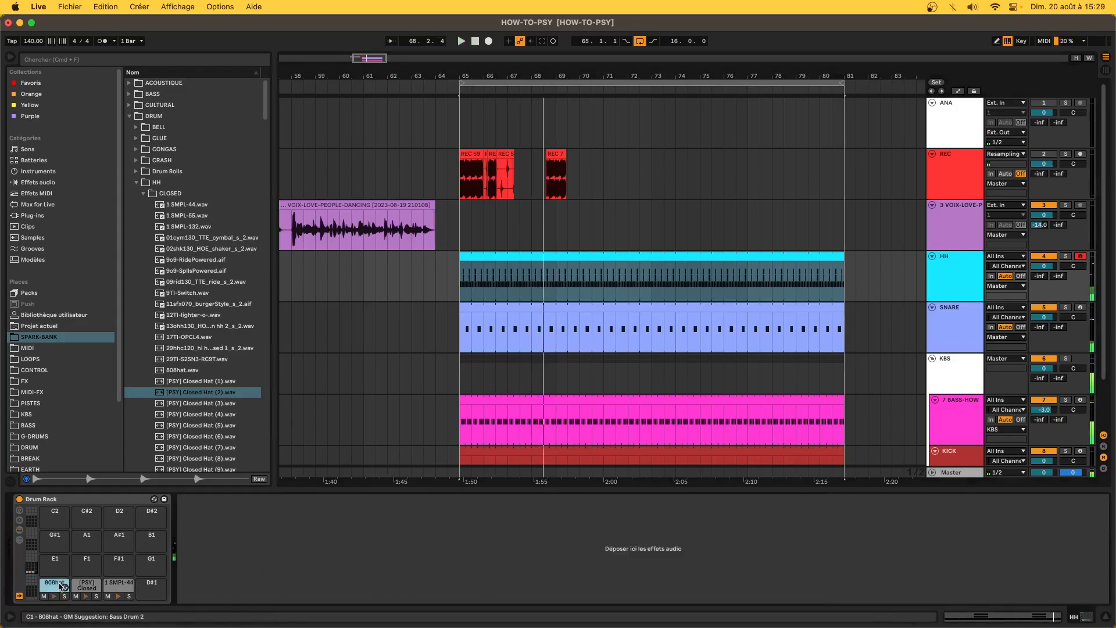
left_click(60, 583)
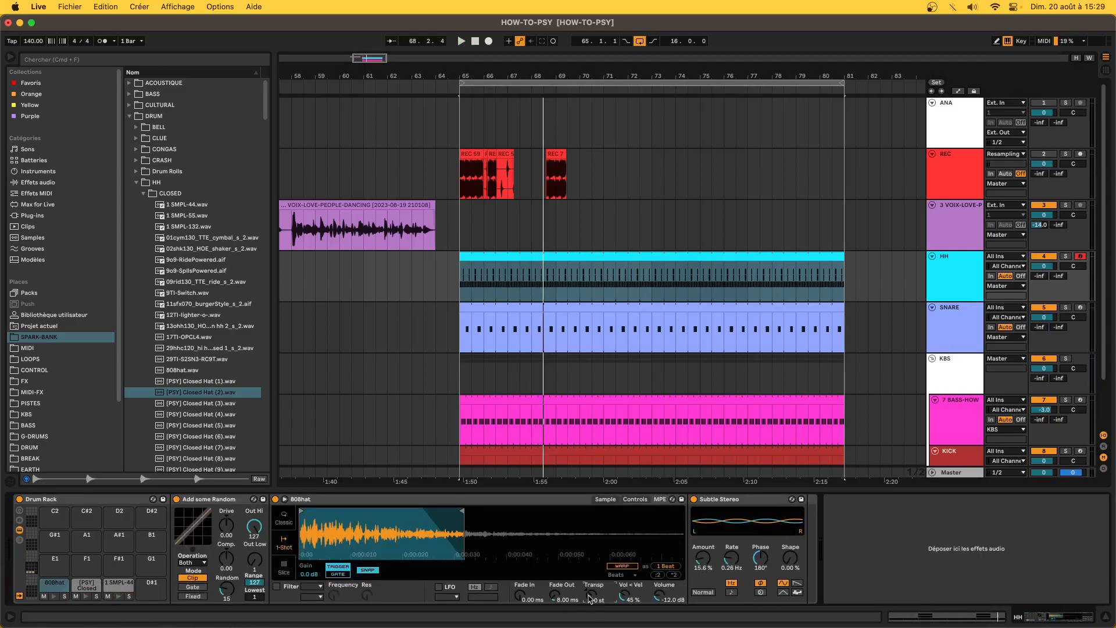
key("space")
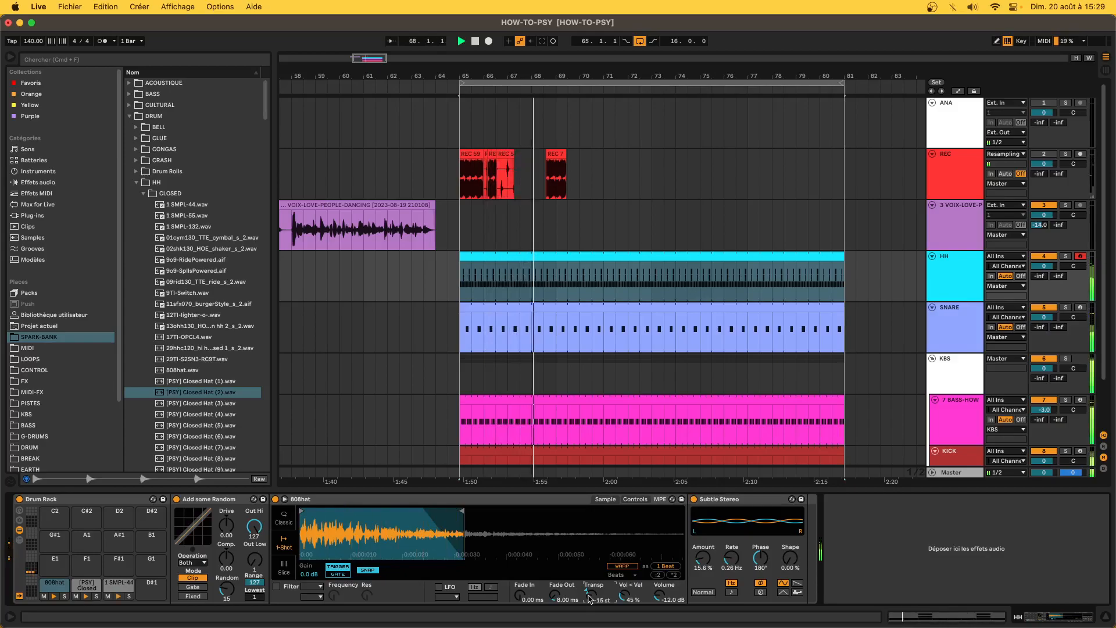
left_click_drag(589, 599, 589, 585)
key("space")
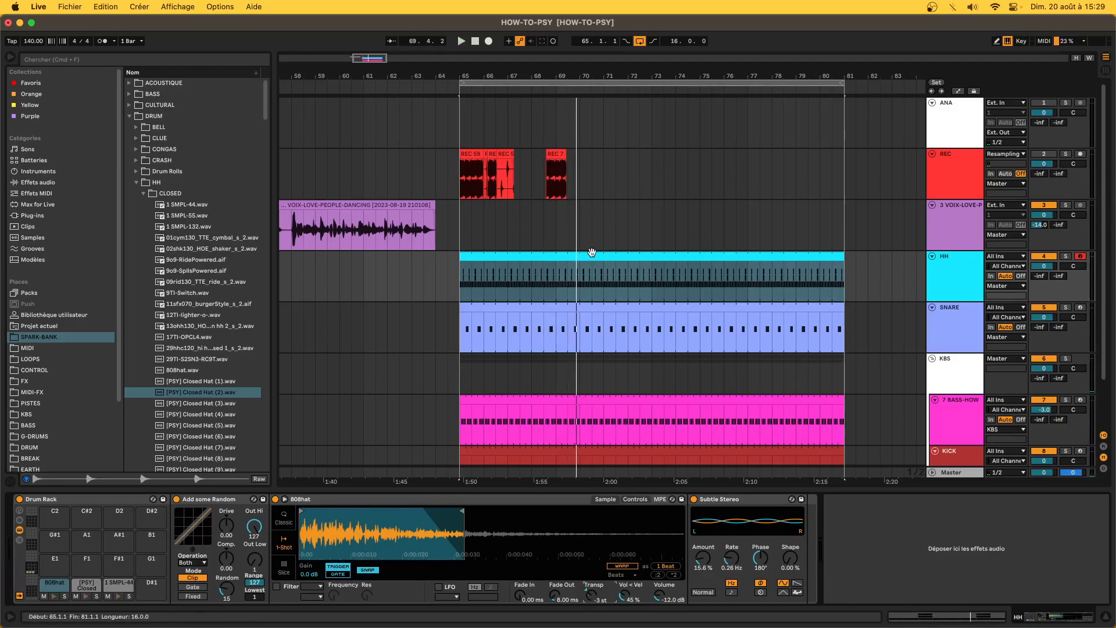
Trim the tail of the 1 SMPL-44 sample to just past 150 ms and set its Fade Out to 37.5 ms.
left_click(571, 257)
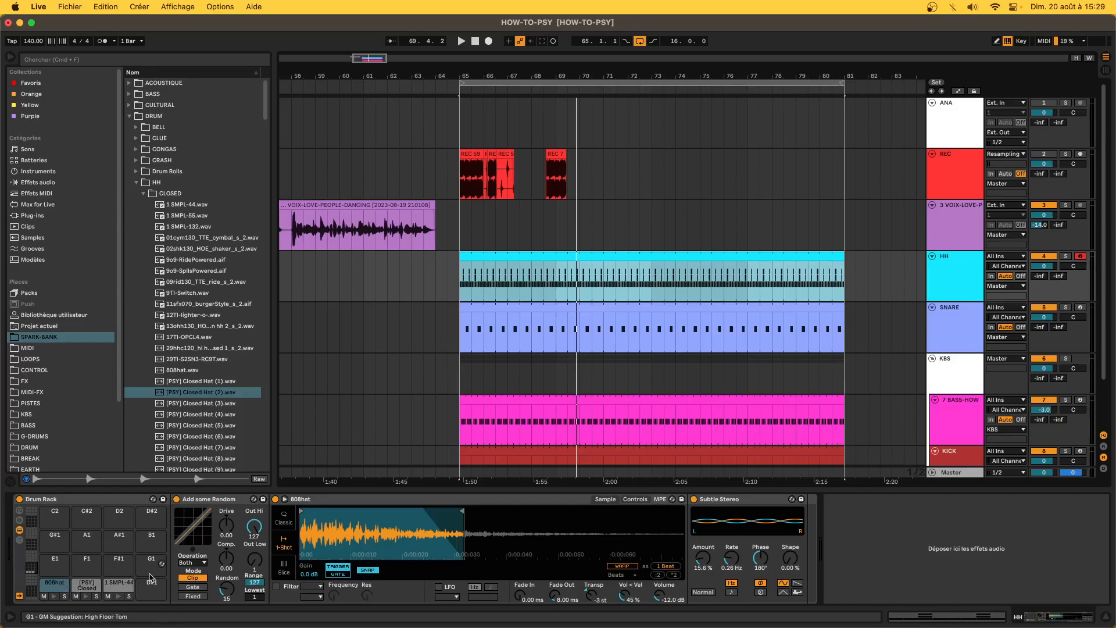
left_click(87, 588)
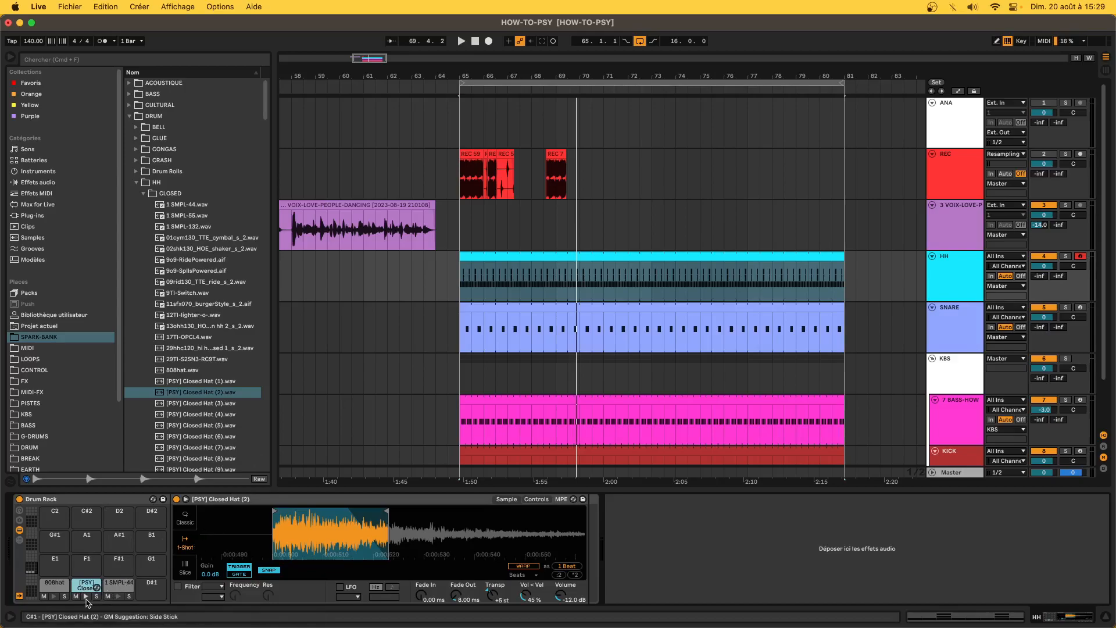
left_click(118, 592)
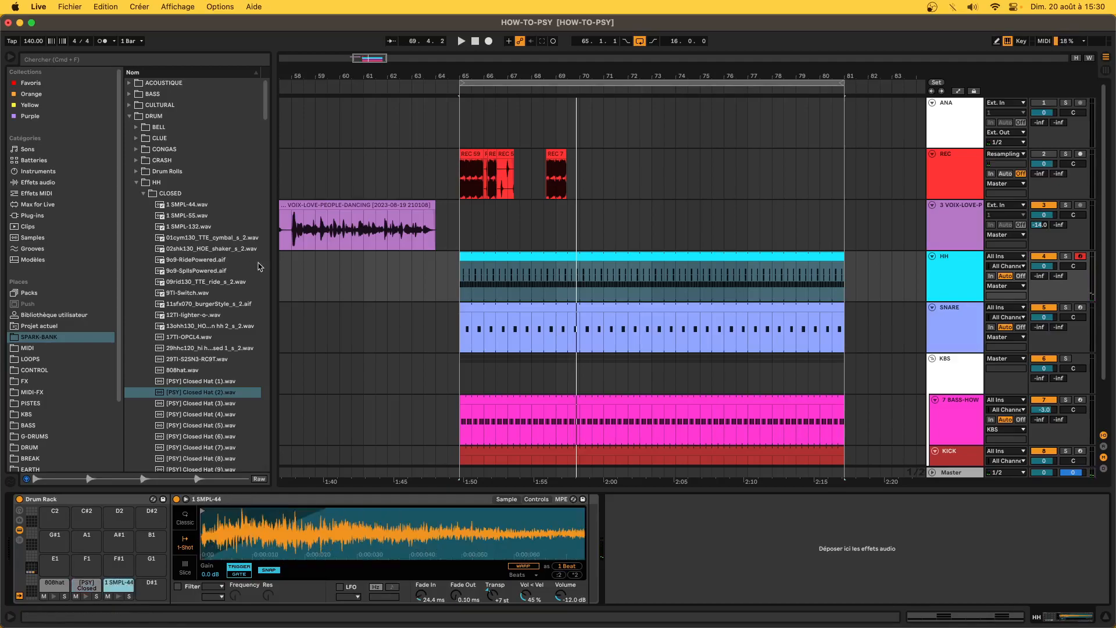
left_click_drag(433, 516, 433, 471)
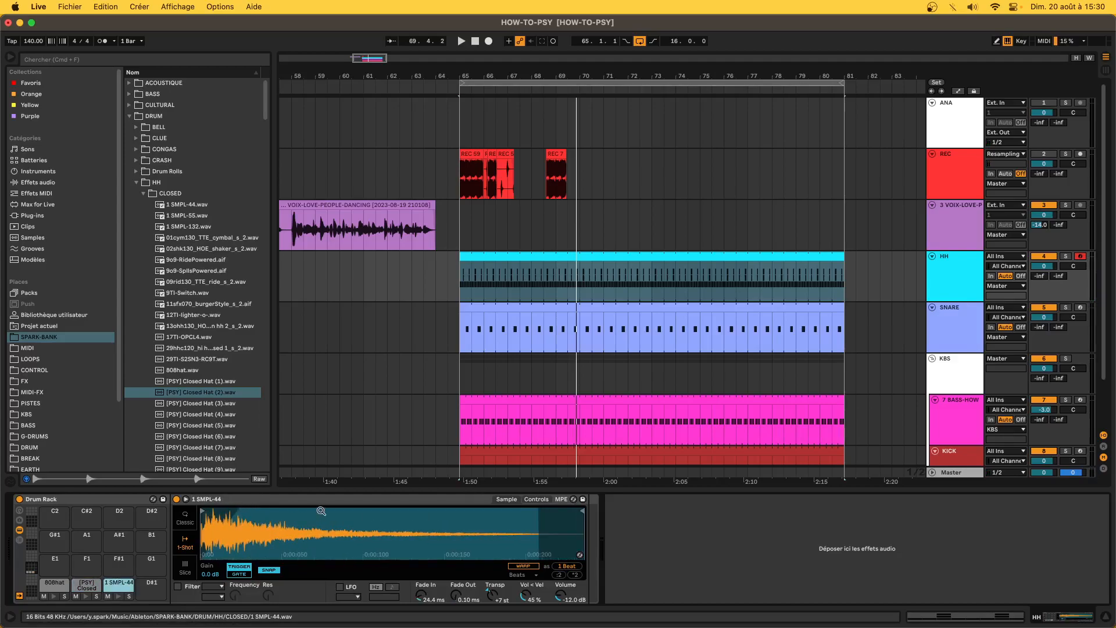
left_click_drag(579, 512, 416, 512)
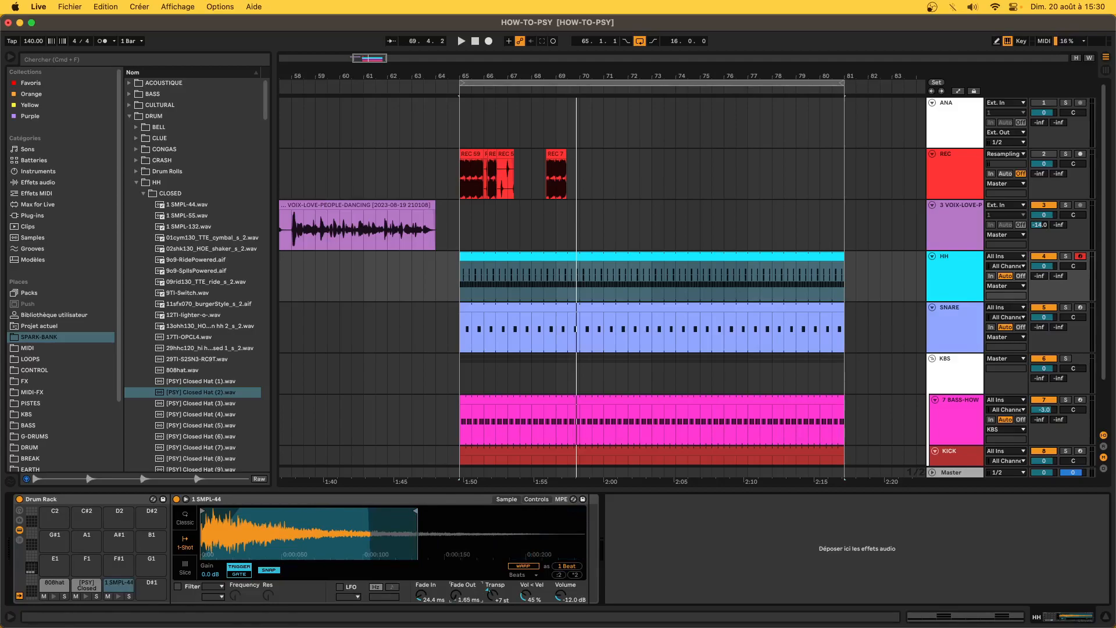
key("space")
mouse_move(416, 512)
left_mouse_down()
mouse_move(534, 516)
mouse_move(429, 517)
mouse_move(486, 521)
left_mouse_up()
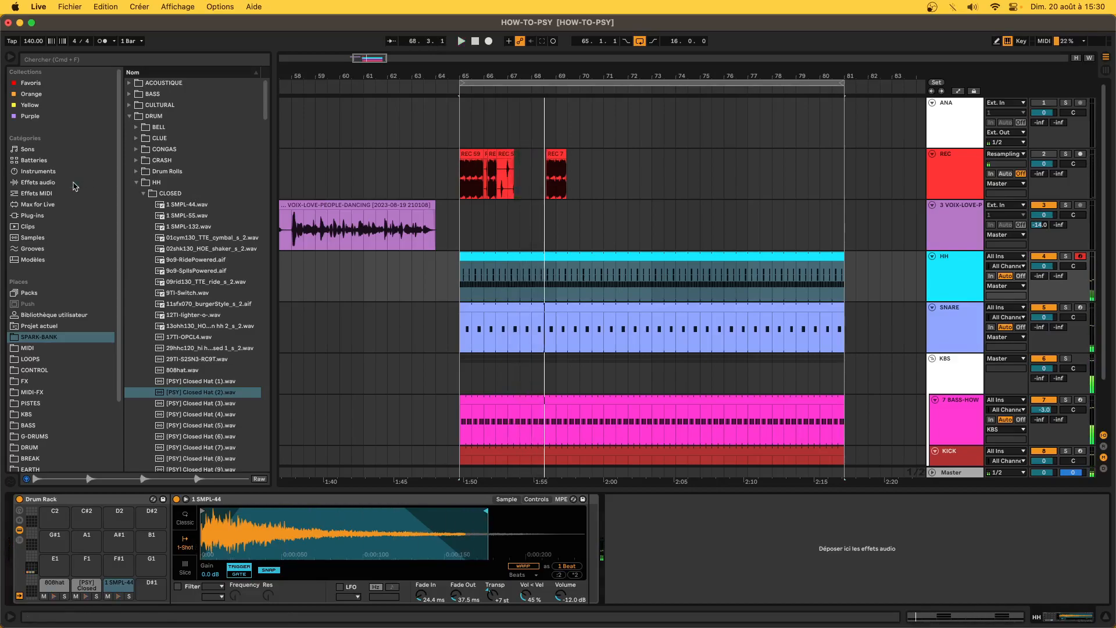
Add a Compressor from the Dynamics audio effects after the 1 SMPL-44 sampler.
left_click(74, 184)
left_click(131, 105)
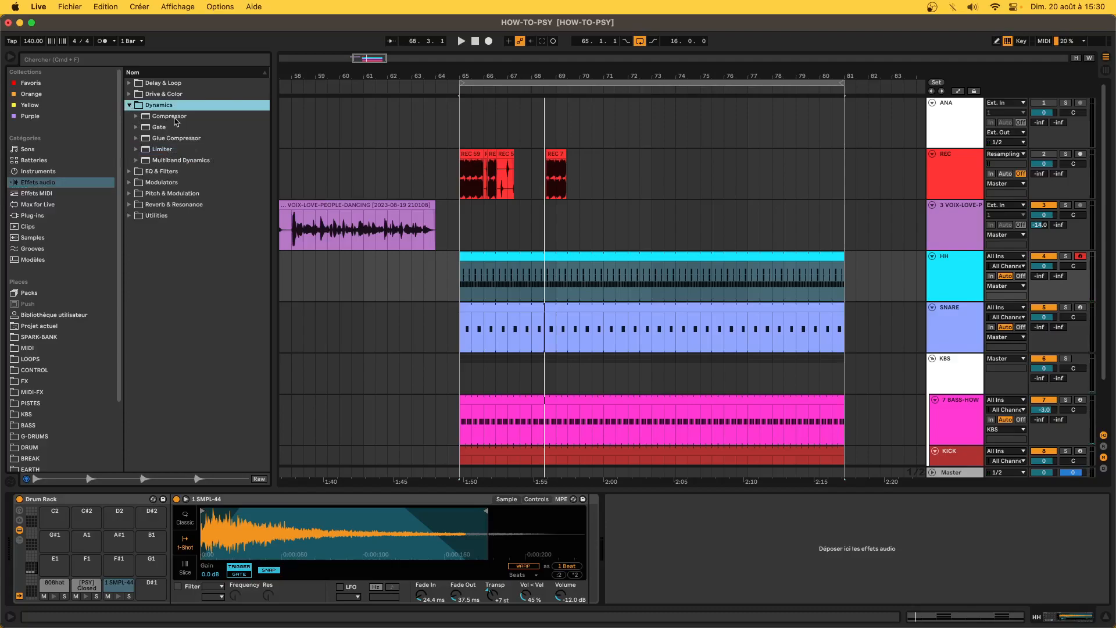
left_click(170, 116)
key("Return")
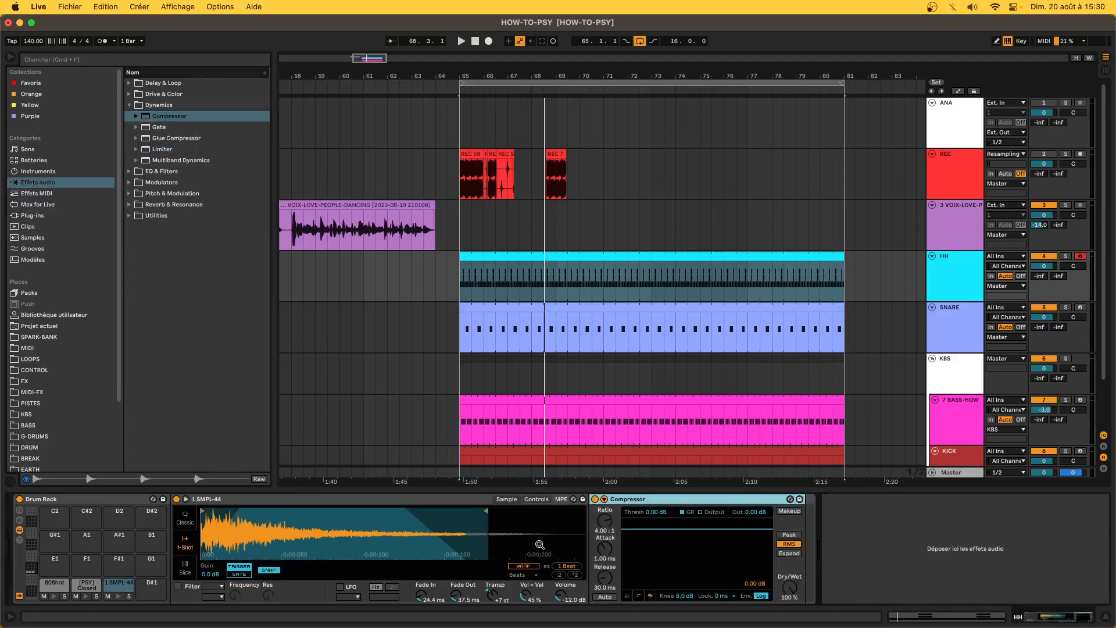
Set the Compressor to Peak mode with a ratio of inf:1 and a threshold of -38.1 dB during playback.
left_click(614, 532)
key("space")
left_click_drag(640, 528, 640, 572)
left_click(796, 536)
left_click_drag(748, 572, 747, 577)
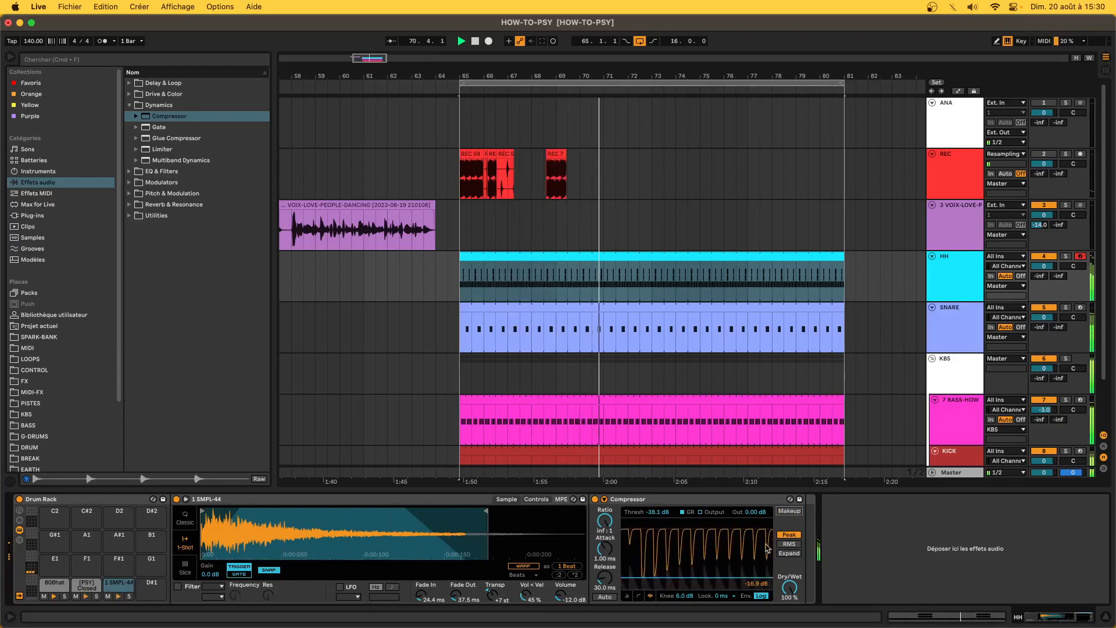
In the Compressor's transfer curve view, set the threshold to -32.0 dB, the output to 19.5 dB and Dry/Wet to 21 %.
left_click(638, 596)
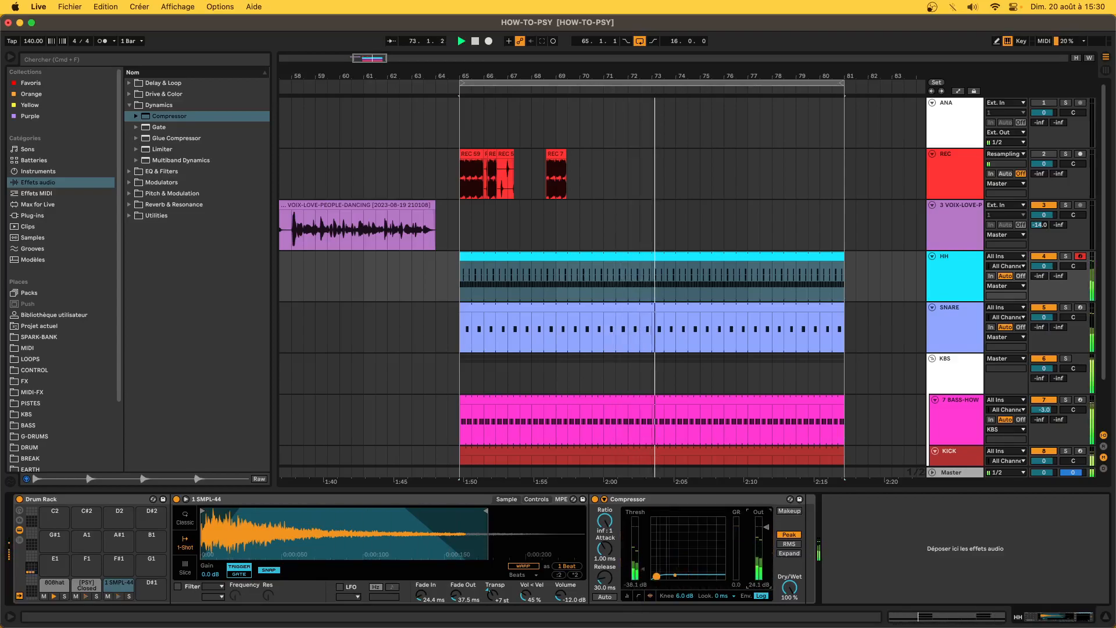
left_click_drag(766, 530, 767, 531)
left_click_drag(642, 569, 643, 565)
mouse_move(790, 588)
left_mouse_down()
mouse_move(790, 619)
mouse_move(790, 576)
left_mouse_up()
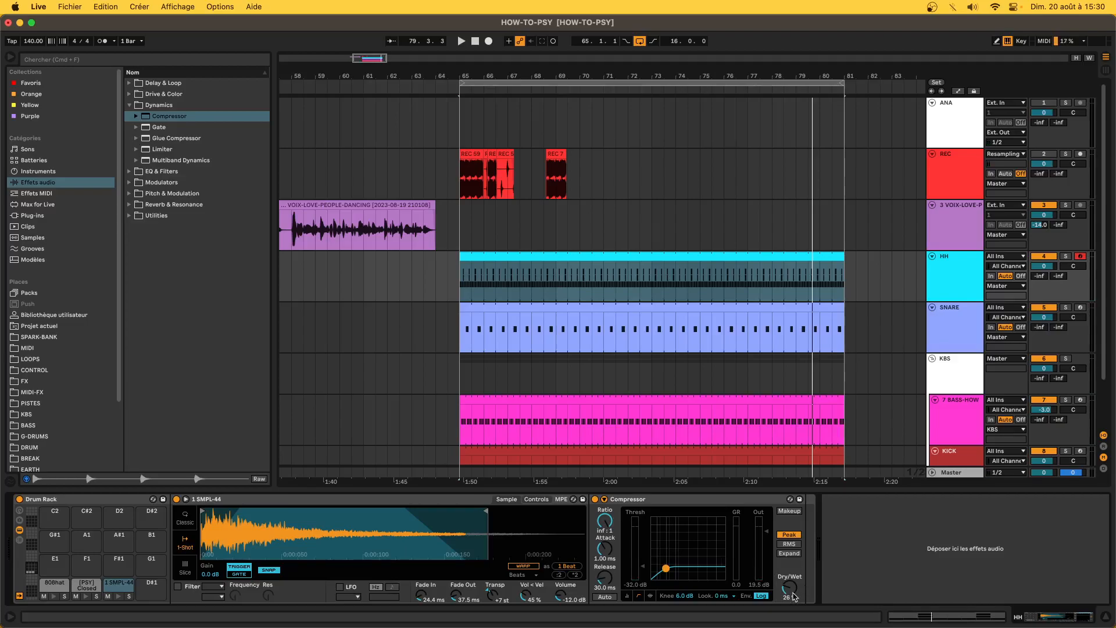
key("space")
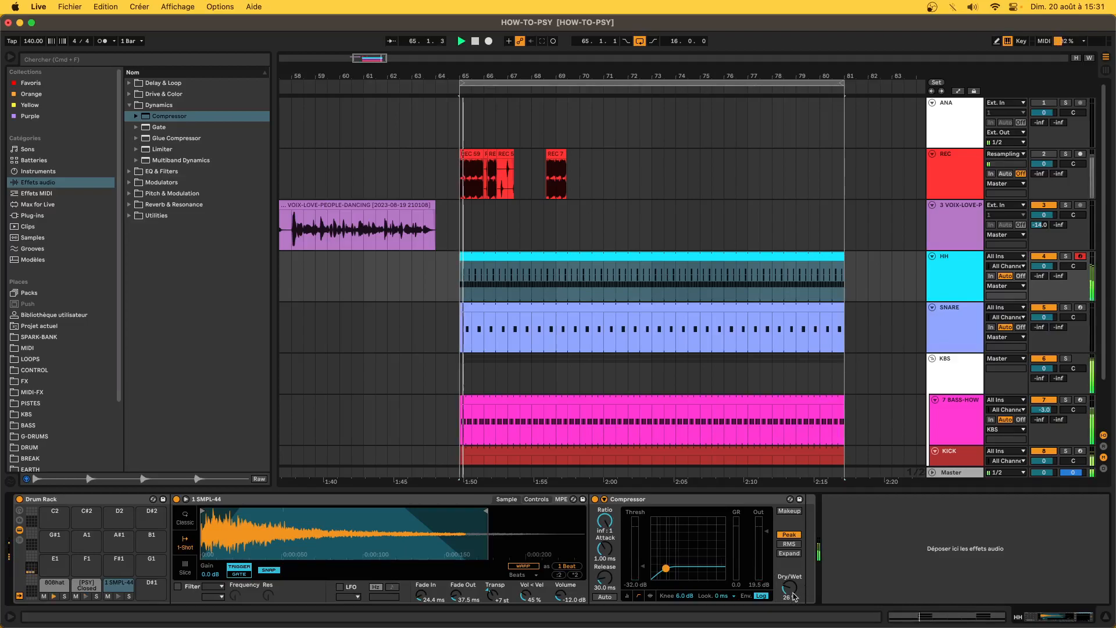
mouse_move(792, 593)
left_mouse_down()
mouse_move(792, 618)
mouse_move(790, 565)
mouse_move(790, 597)
left_mouse_up()
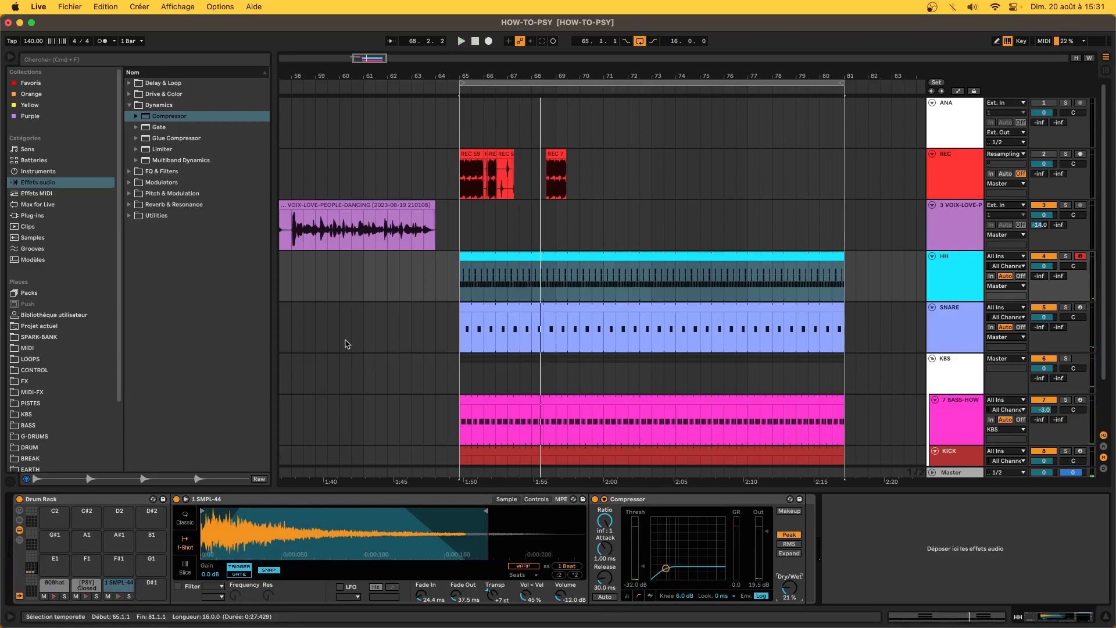
Insert EQ Eight between the 1 SMPL-44 sampler and the Compressor, and enable its band 1 low cut slightly below 1 kHz.
left_click(72, 184)
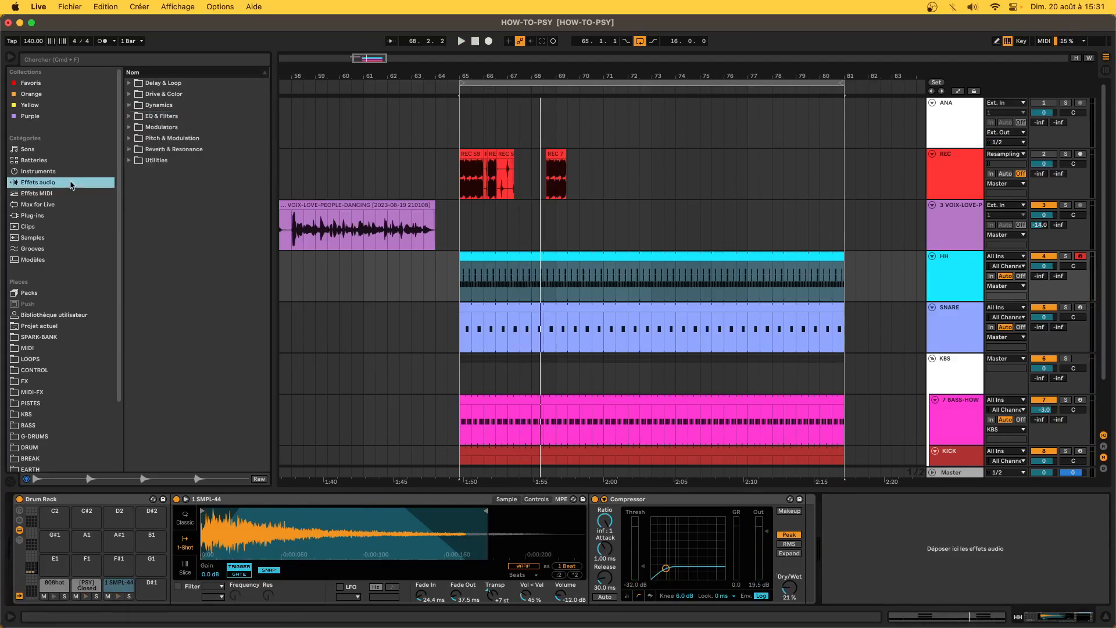
left_click(134, 118)
left_click_drag(172, 149, 611, 526)
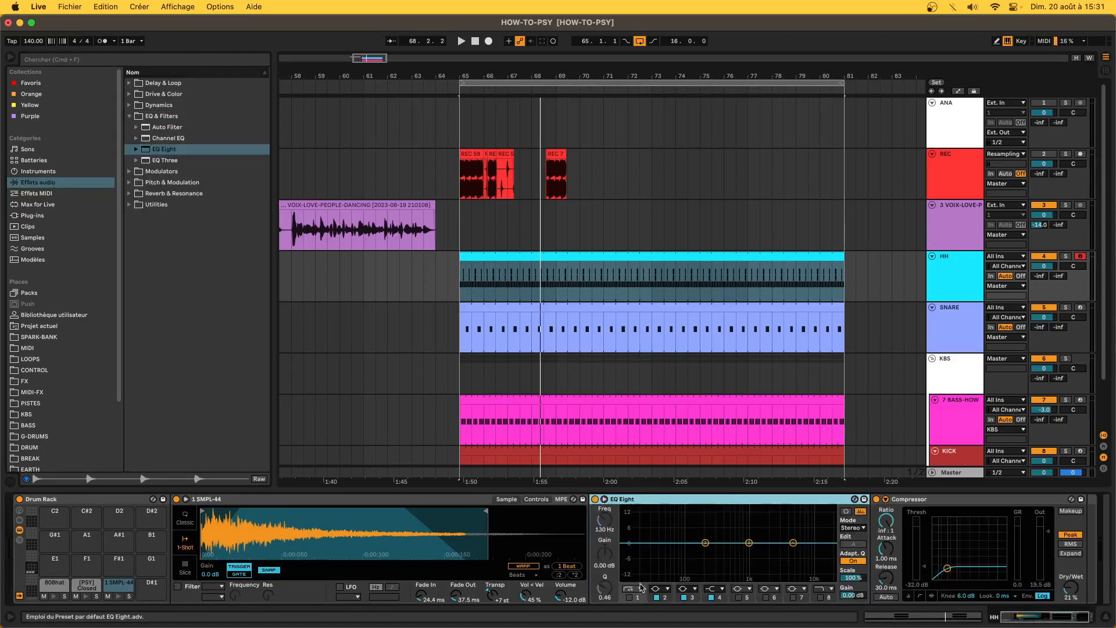
left_click(629, 597)
key("space")
left_click_drag(694, 557, 774, 530)
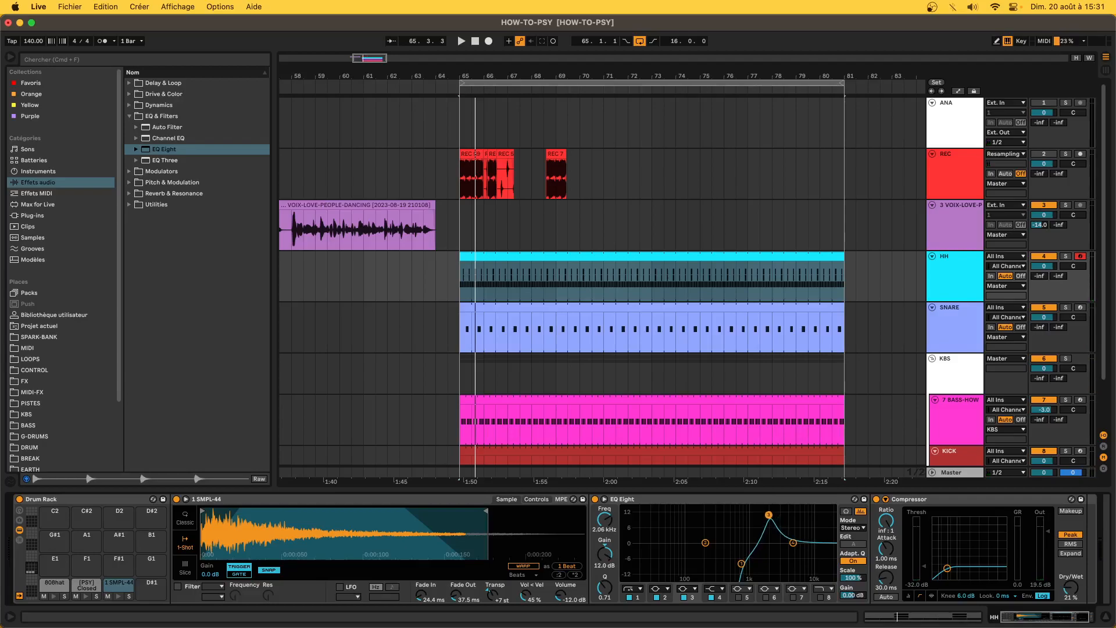
Turn EQ Eight's third band into a -7.81 dB cut at 2.30 kHz with a Q of 2.70.
left_click_drag(768, 514, 773, 563)
left_click_drag(605, 587, 605, 561)
left_click_drag(773, 562, 772, 562)
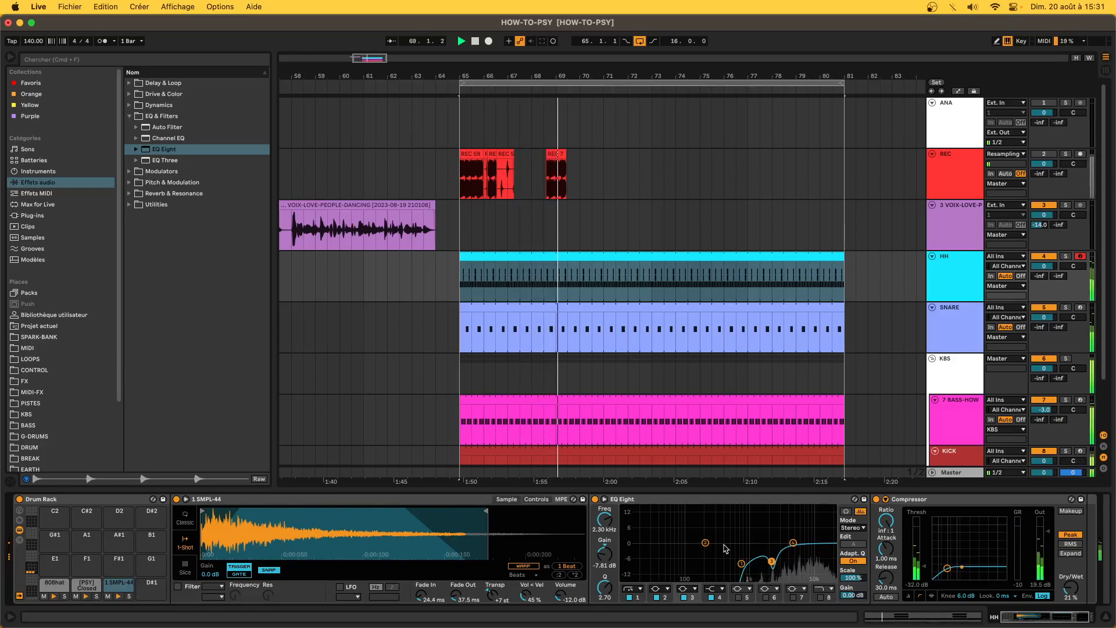
Boost EQ Eight's second band by 4.83 dB at 1.90 kHz with a Q of 0.75, and set band 1's low cut to 938 Hz.
left_click_drag(705, 543, 767, 531)
left_click_drag(604, 587, 604, 591)
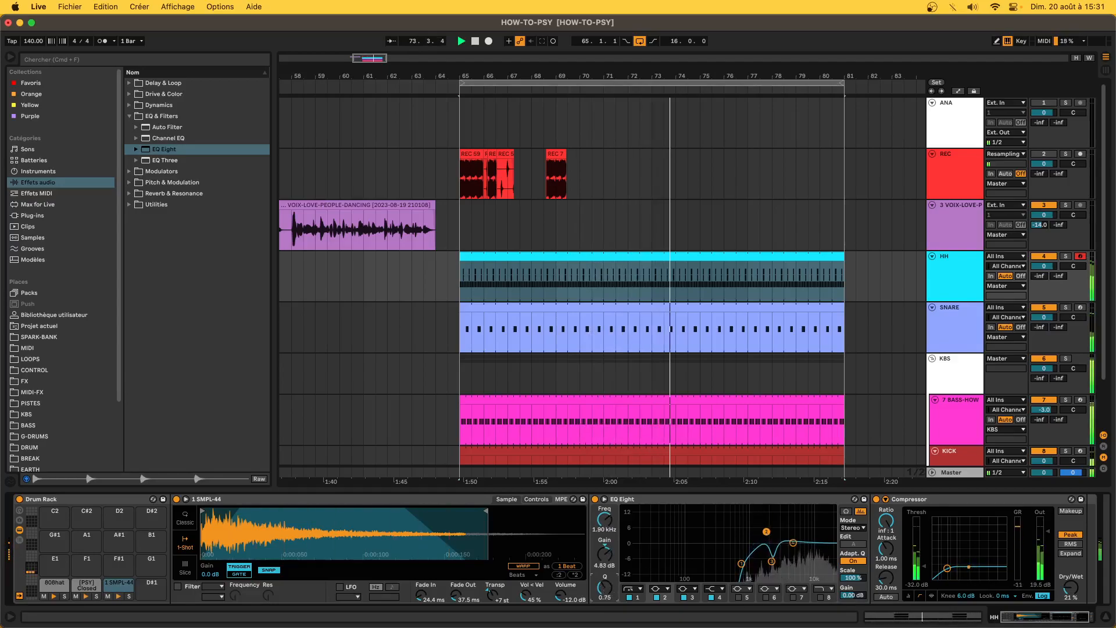
left_click_drag(742, 564, 747, 561)
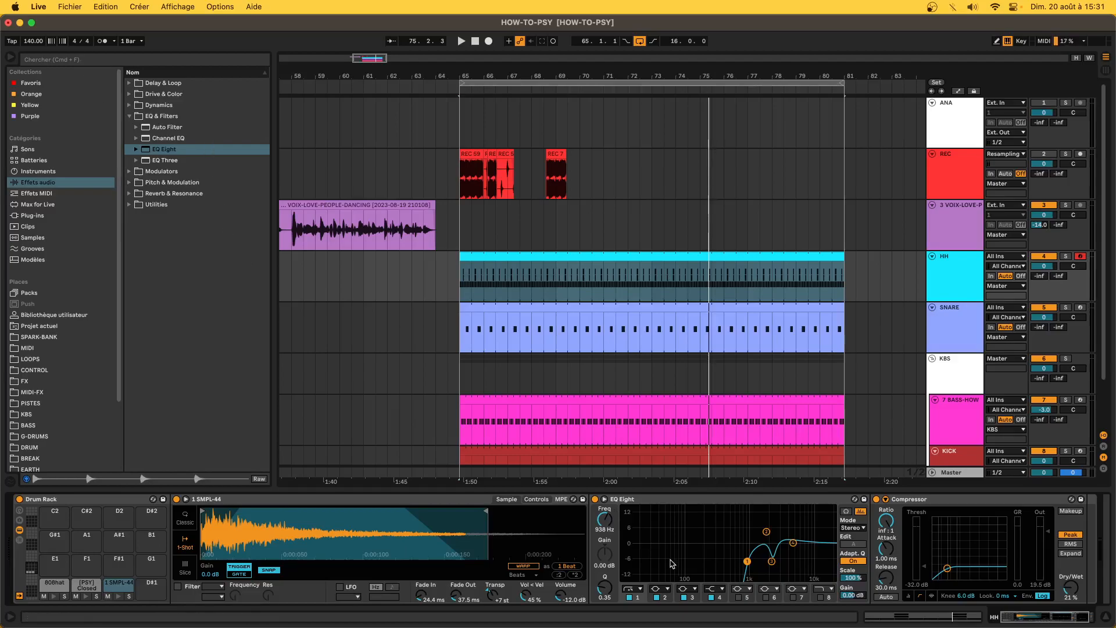
Insert the Stratus reverb from the Favoris collection between EQ Eight and the Compressor.
scroll(671, 564, "right", 2)
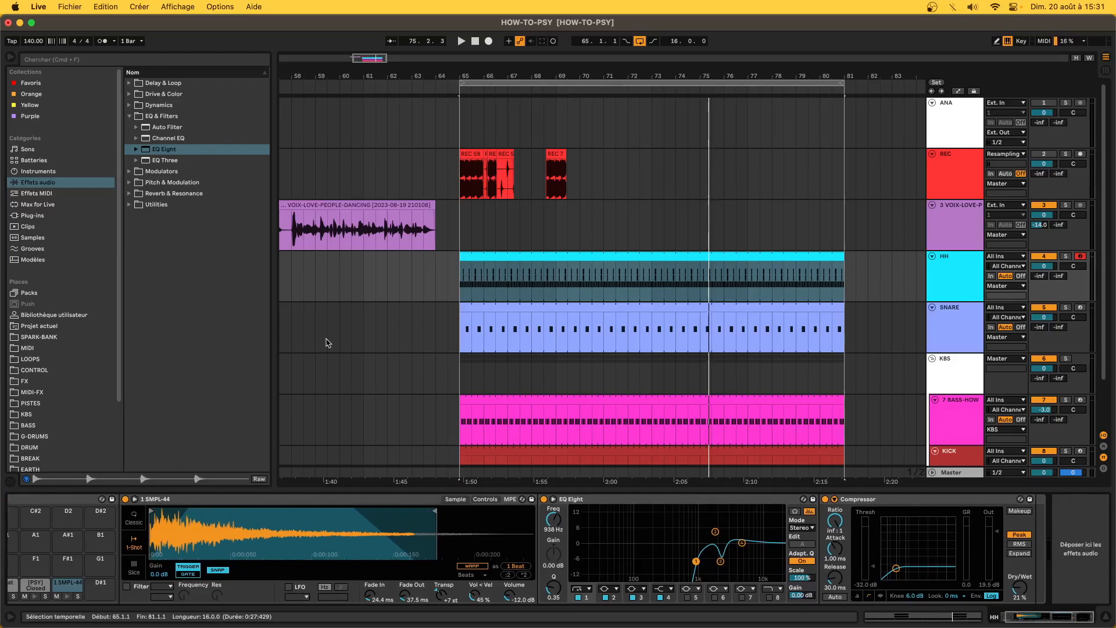
left_click(67, 84)
scroll(192, 437, "down", 5)
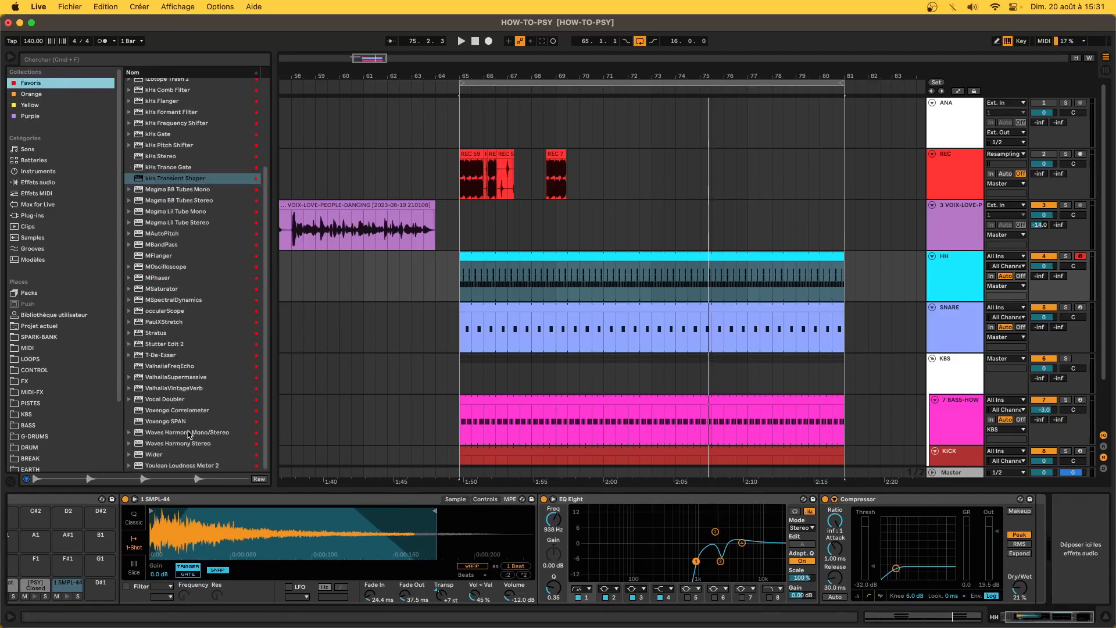
left_click(139, 324)
left_click_drag(150, 332, 888, 551)
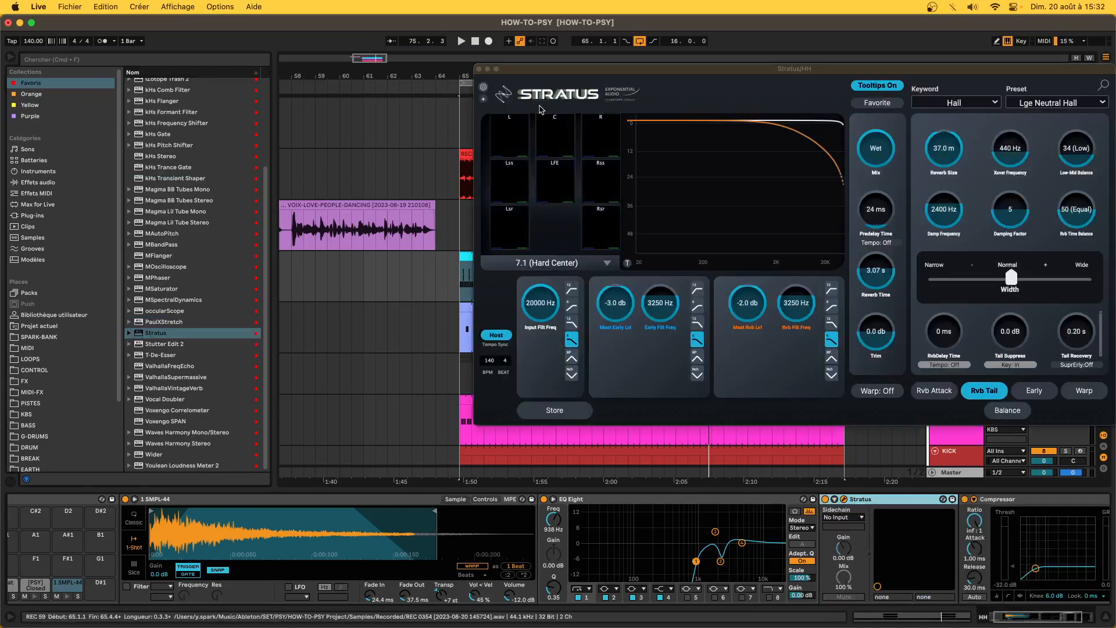
Set Stratus to 0 ms predelay, 0.616 s reverb time, 9.0 dB trim and a 17 % mix during playback, and close its window.
left_click_drag(884, 162, 885, 317)
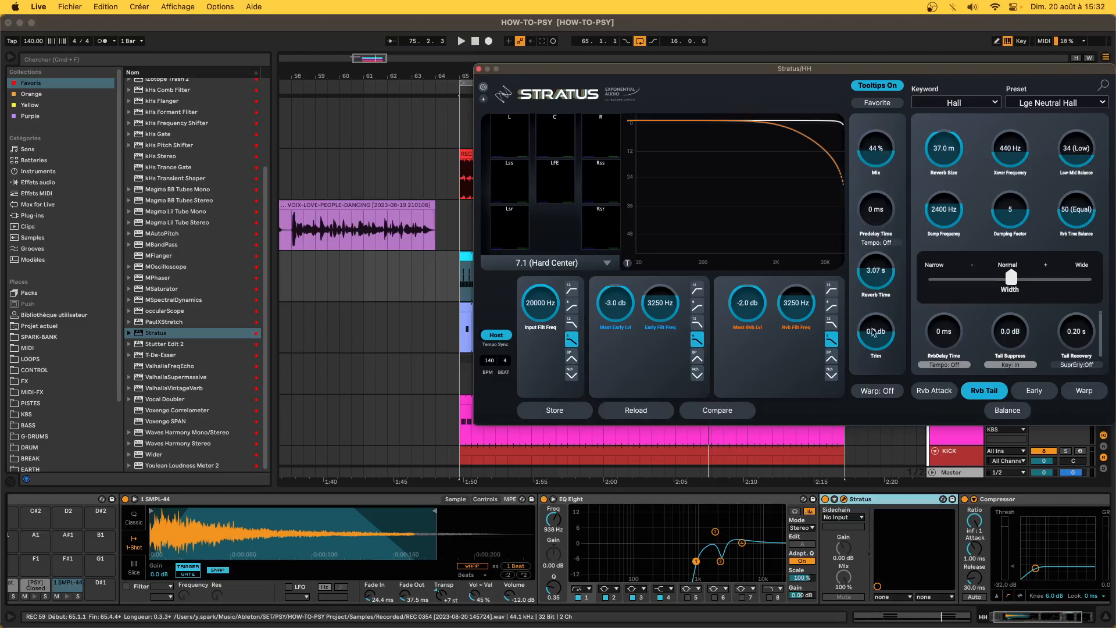
key("space")
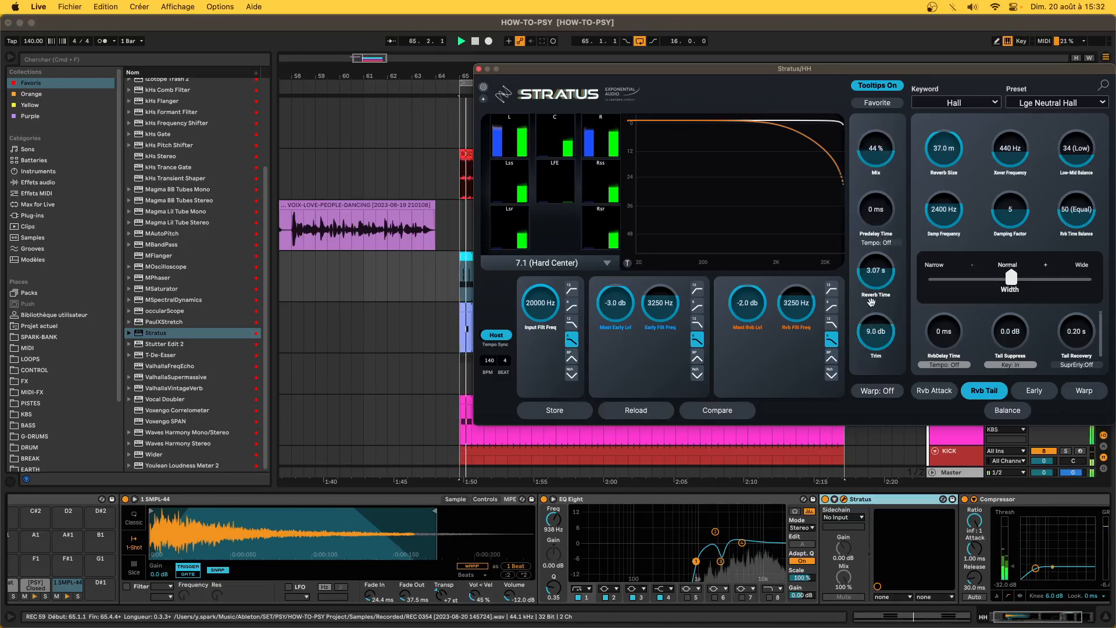
left_click_drag(890, 265, 866, 348)
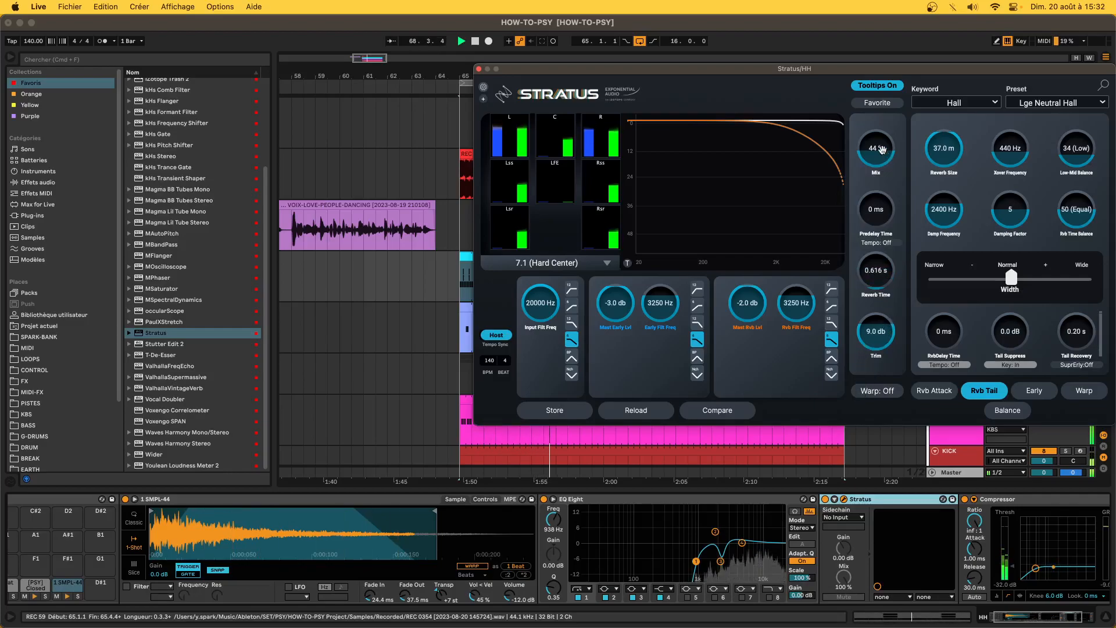
left_click_drag(882, 150, 888, 291)
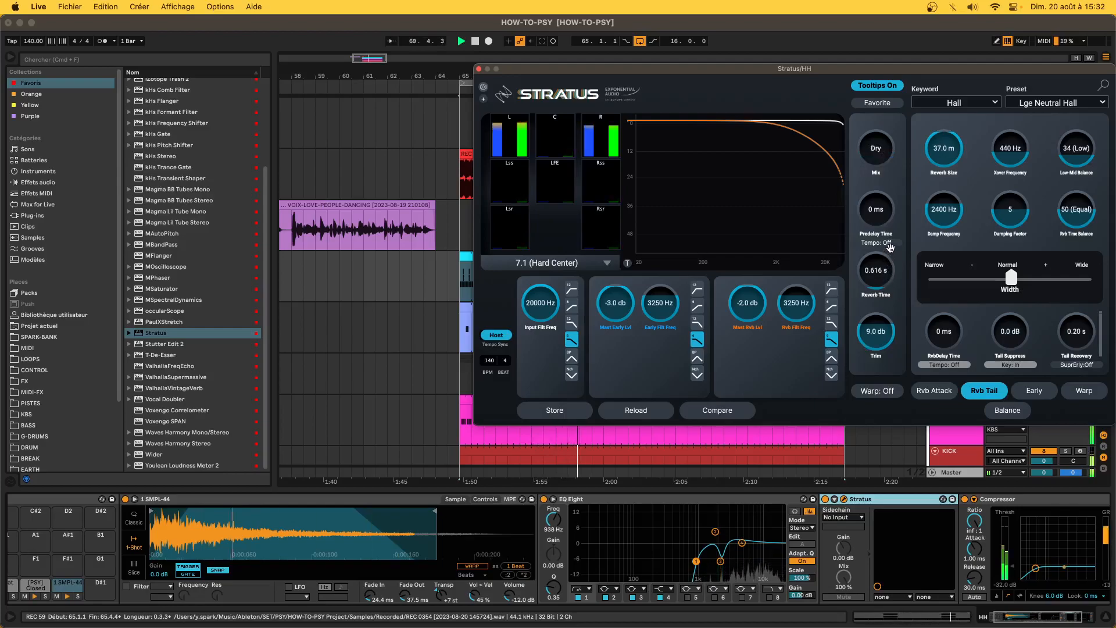
left_click_drag(893, 214, 900, 175)
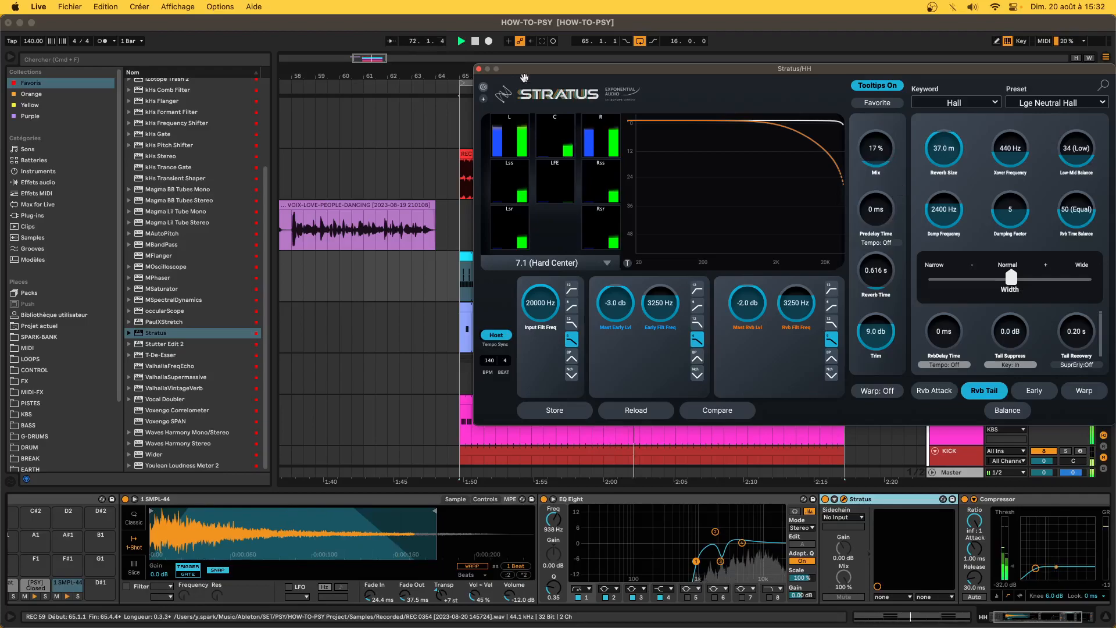
left_click(479, 69)
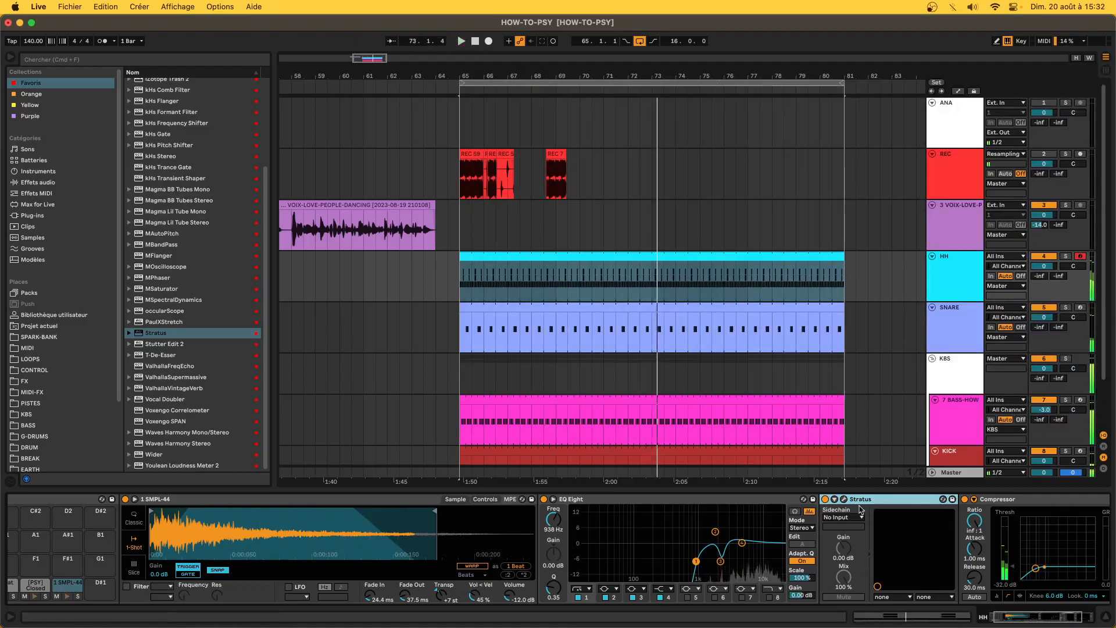
Move Stratus ahead of EQ Eight in the 1 SMPL-44 chain and play back the loop.
left_click_drag(859, 503, 588, 533)
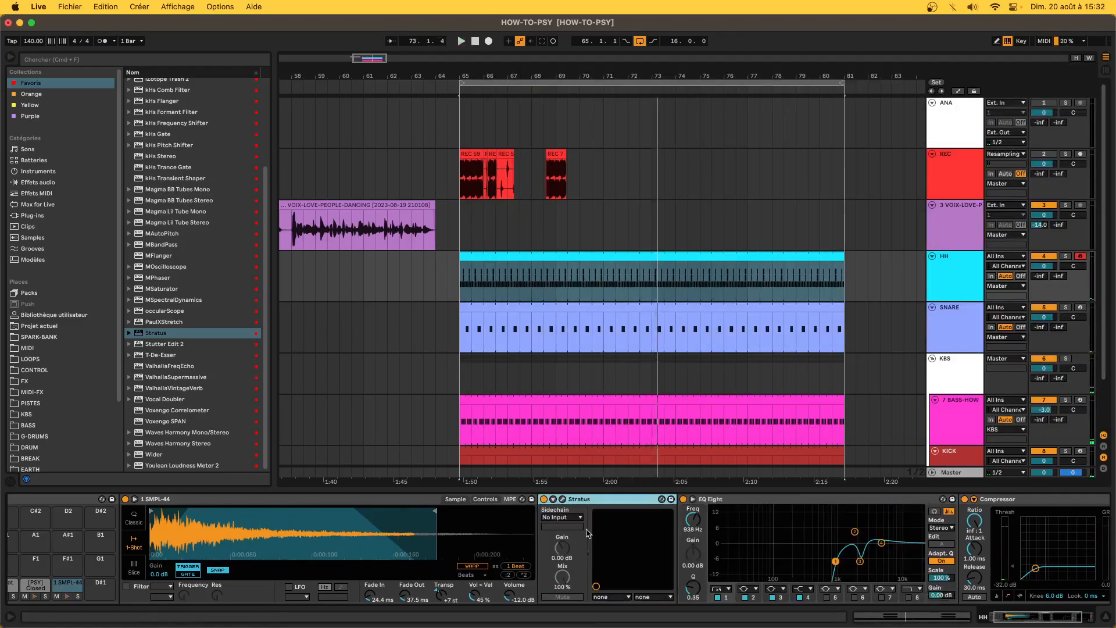
key("space")
scroll(628, 507, "right", 3)
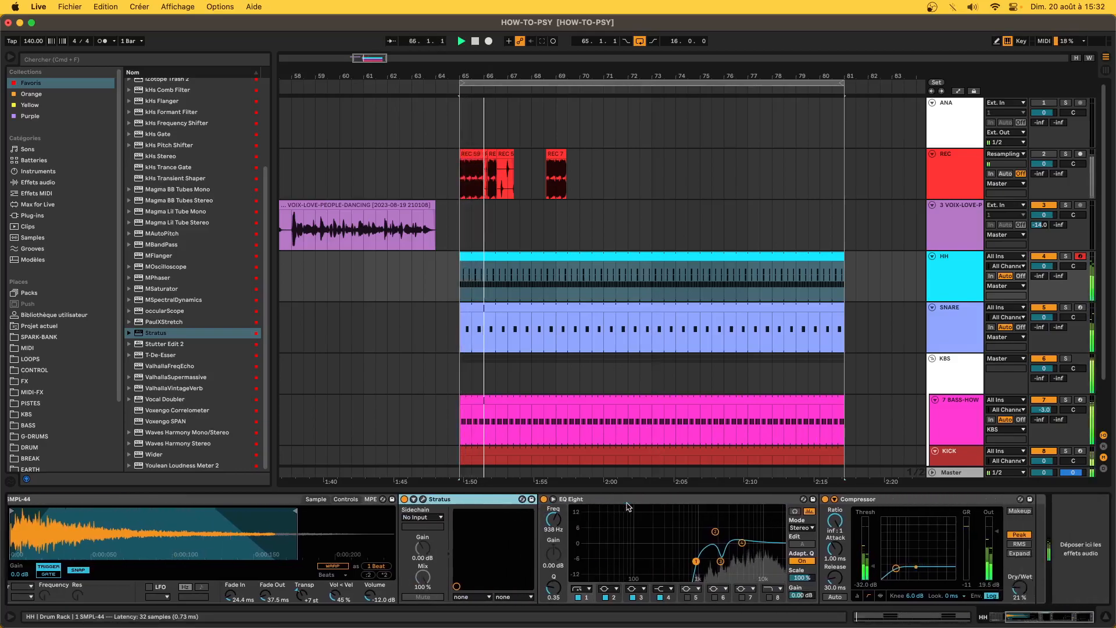
key("space")
Lower the Stratus mix to 13 % and close the plug-in window.
left_click(422, 499)
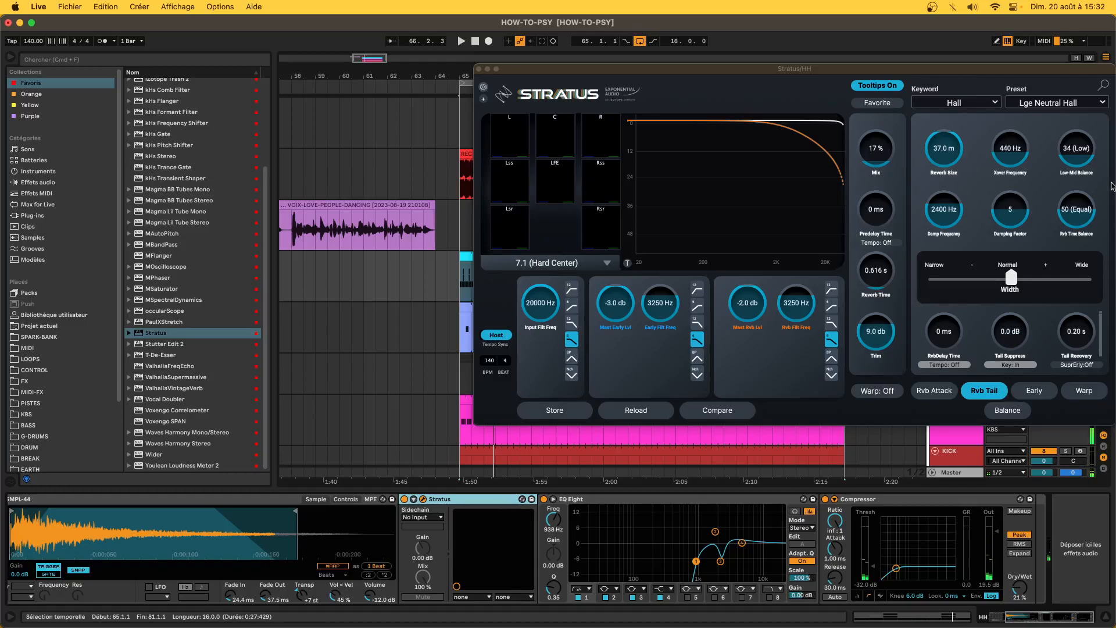
left_click(877, 157)
left_click_drag(877, 158, 877, 164)
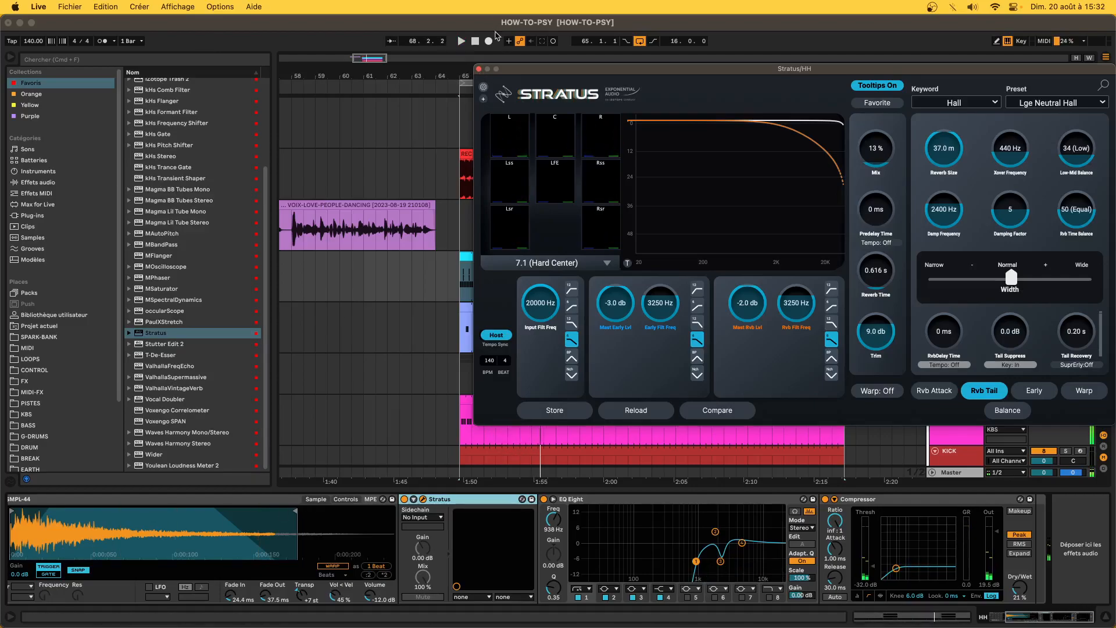
left_click(480, 69)
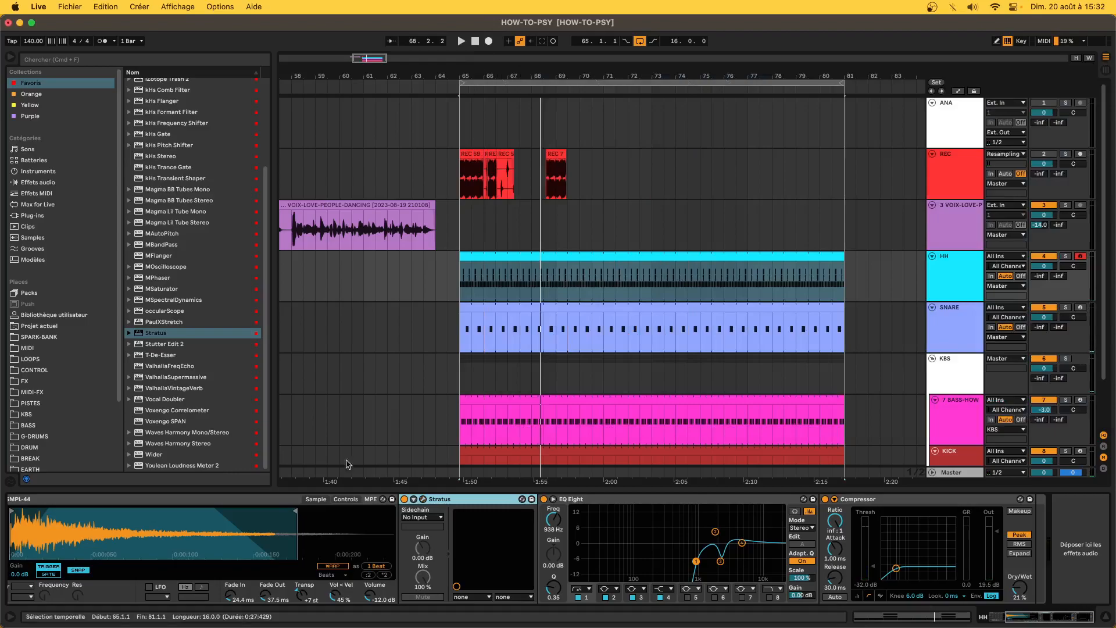
Shorten the 1 SMPL-44 sample by moving its end point earlier in the waveform.
left_click(284, 540)
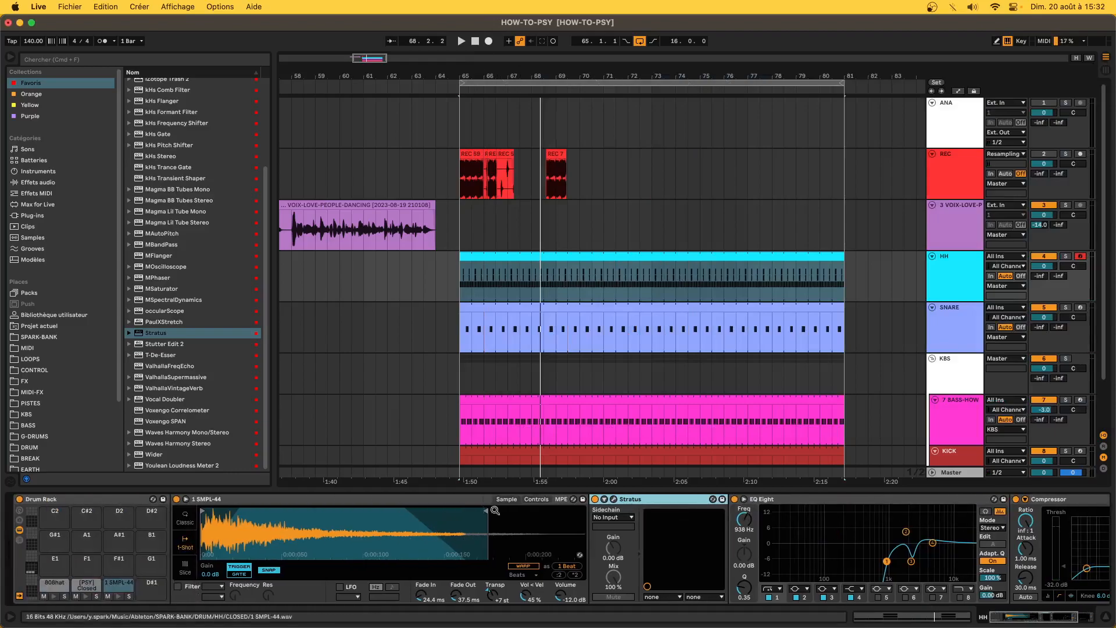
mouse_move(485, 511)
left_mouse_down()
mouse_move(429, 511)
mouse_move(384, 494)
mouse_move(409, 499)
left_mouse_up()
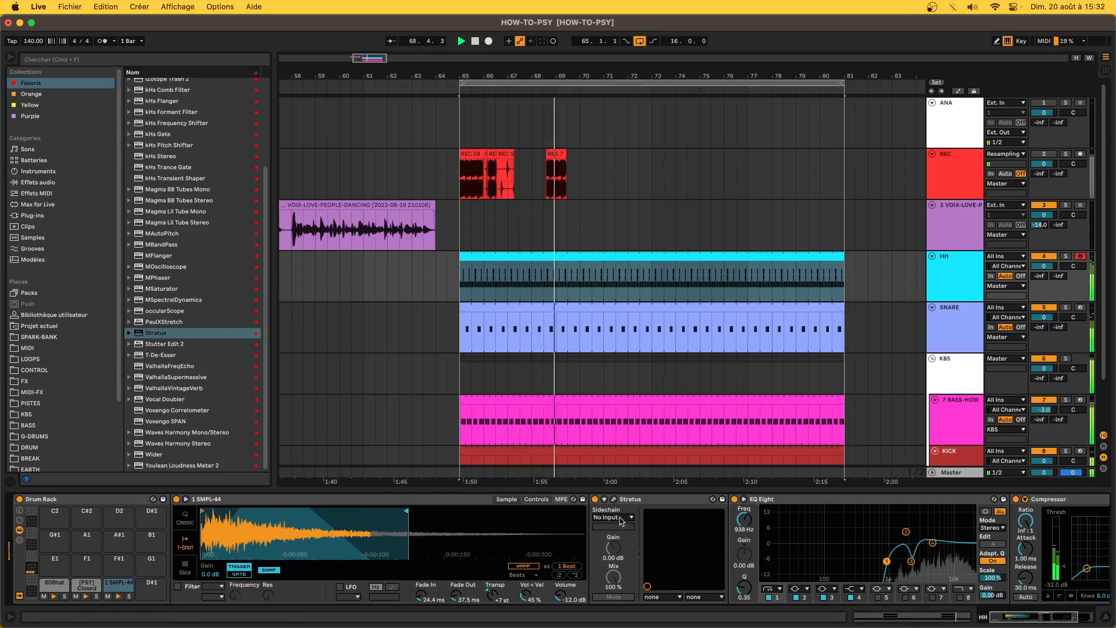
Set the Stratus reverb size to 18.0 m while the loop plays, and close the plug-in window.
left_click(614, 499)
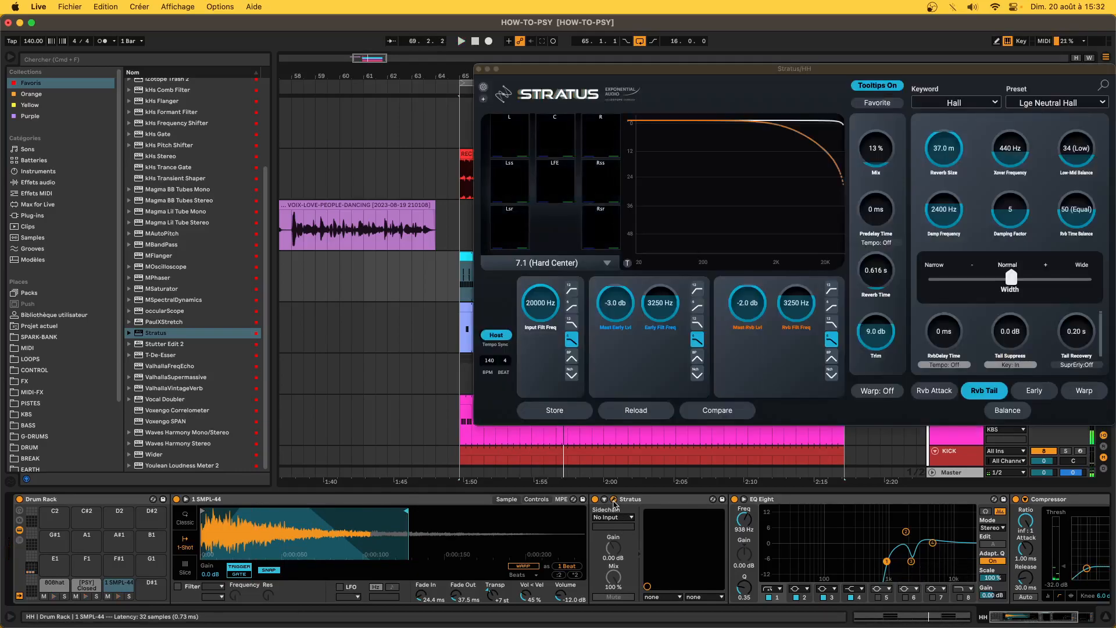
key("space")
left_click(887, 217)
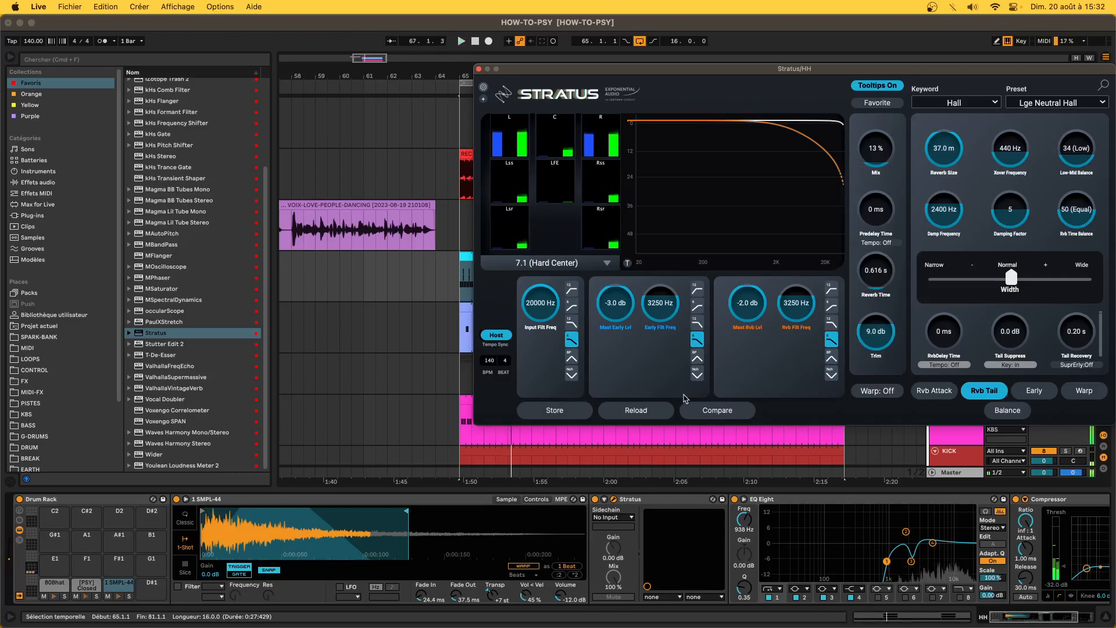
left_click_drag(738, 68, 614, 78)
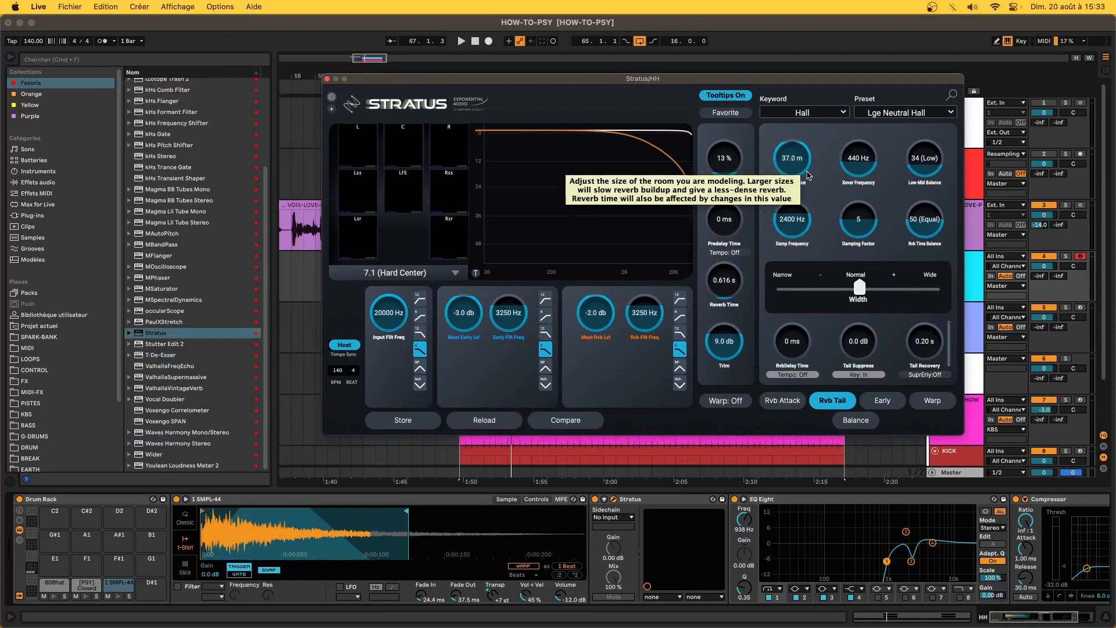
mouse_move(794, 160)
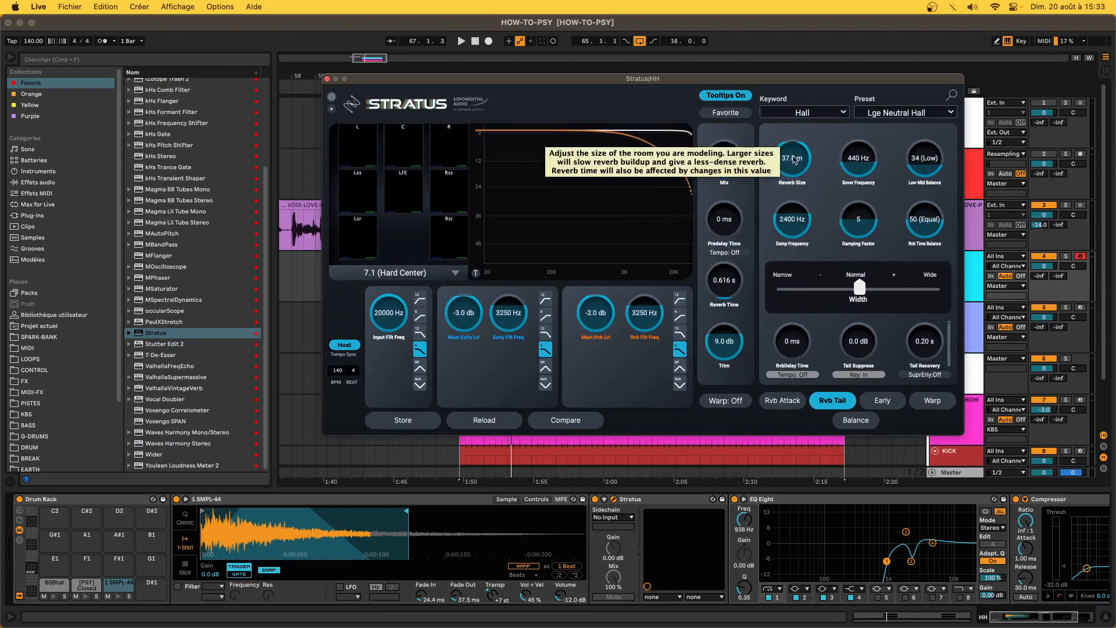
key("space")
left_click_drag(795, 160, 796, 228)
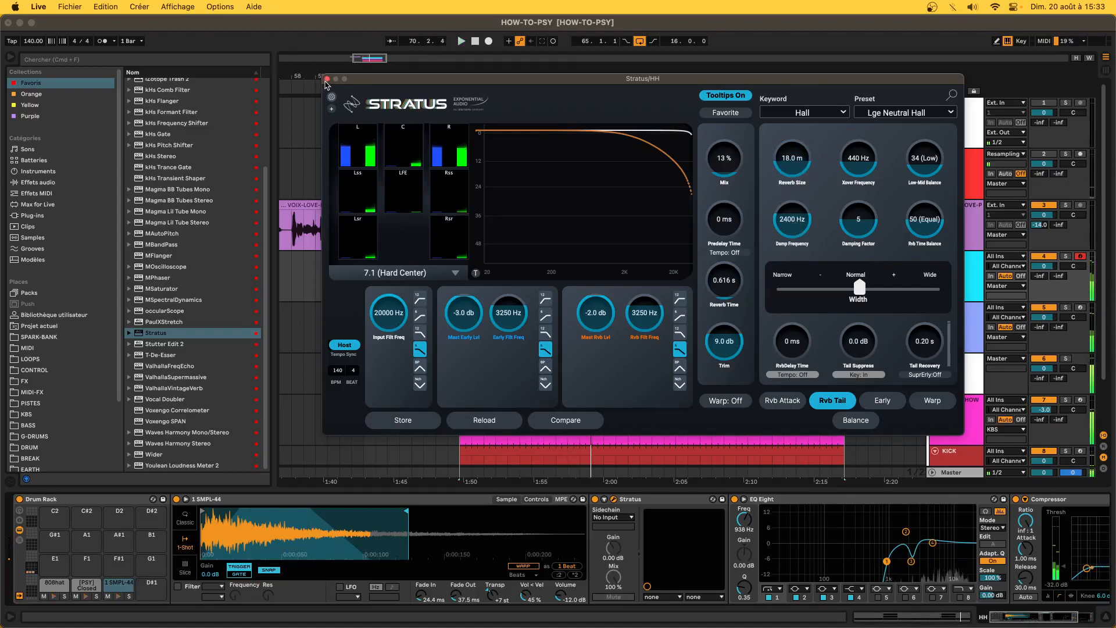
left_click(328, 80)
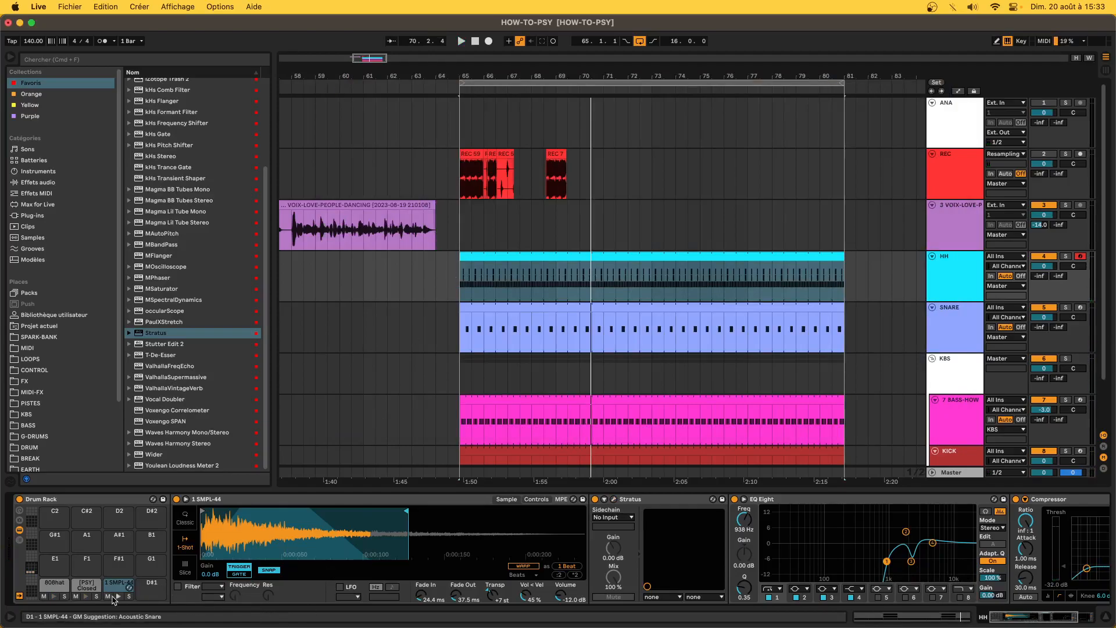
Set the volume of the [PSY] Closed Hat (2) layer to -7.88 dB during playback.
left_click(82, 587)
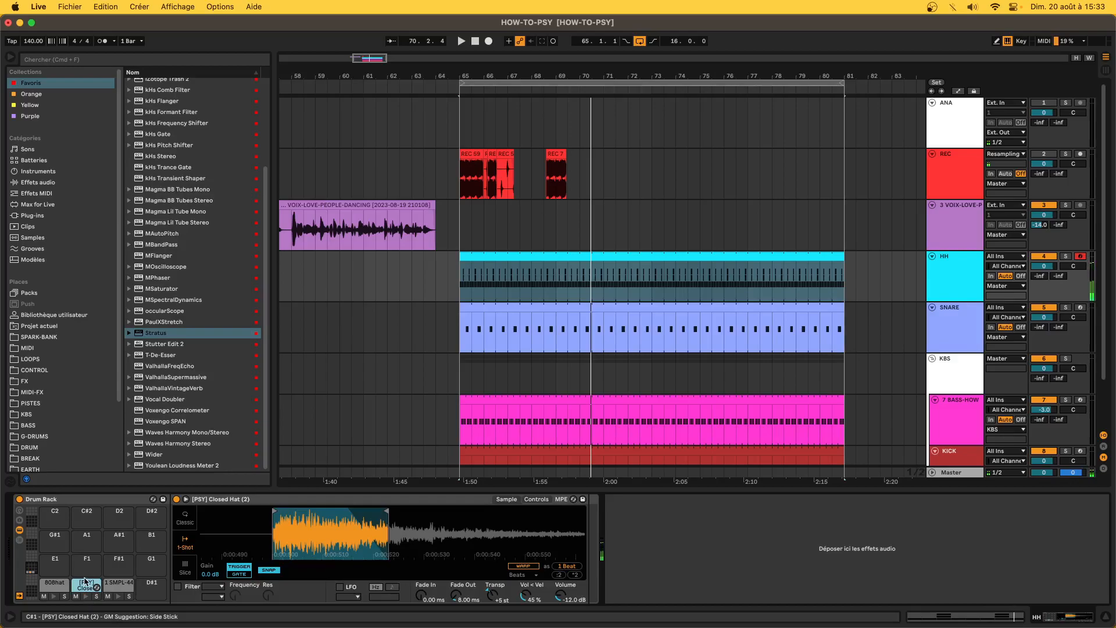
key("space")
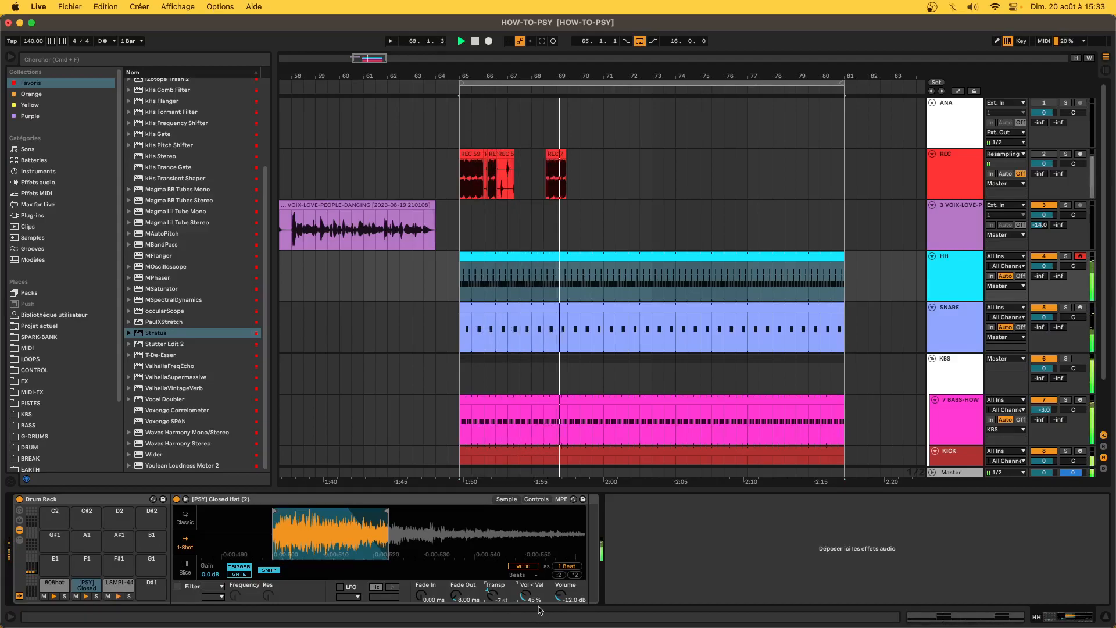
mouse_move(560, 596)
left_mouse_down()
mouse_move(561, 625)
mouse_move(561, 604)
left_mouse_up()
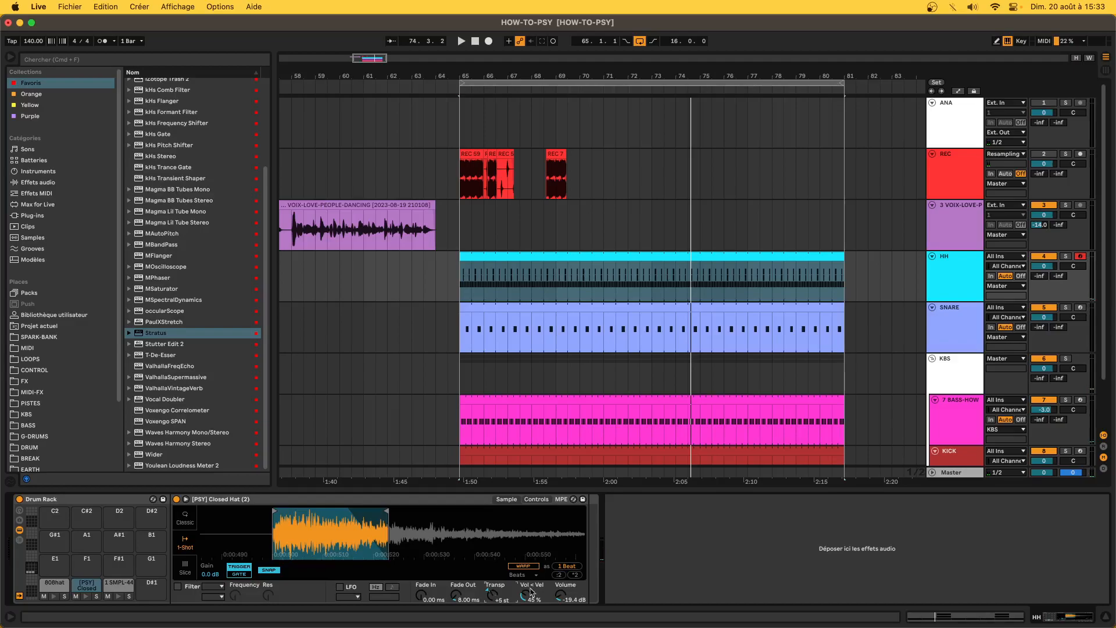
key("space")
left_click_drag(560, 596, 560, 590)
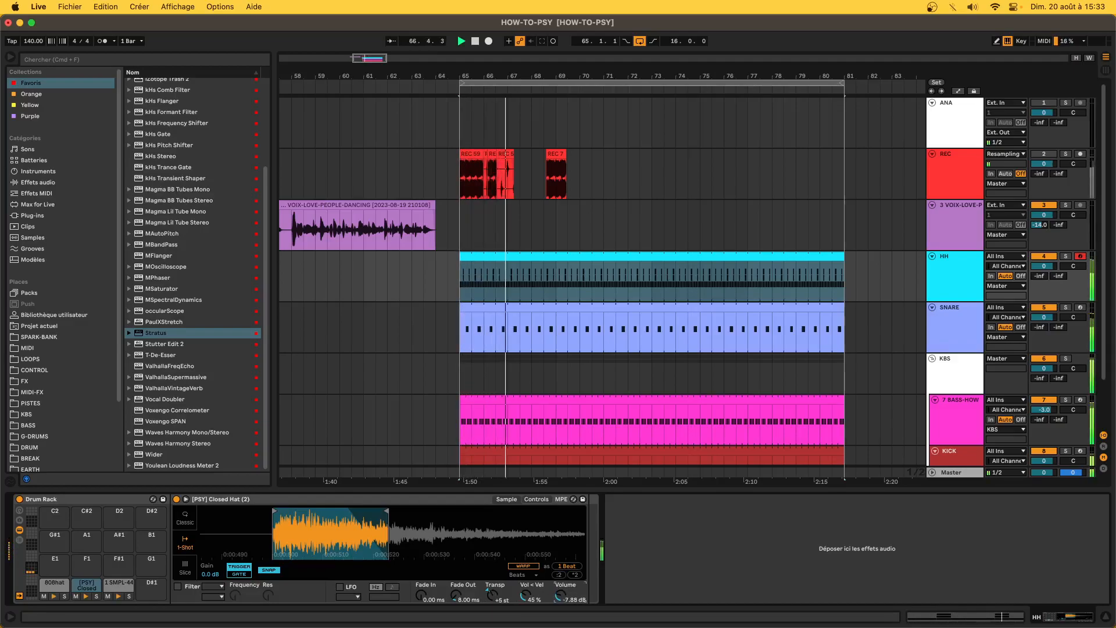
Try a transposition of -5 st and an earlier sample end on the 1 SMPL-44 layer, and undo both changes.
left_click(116, 585)
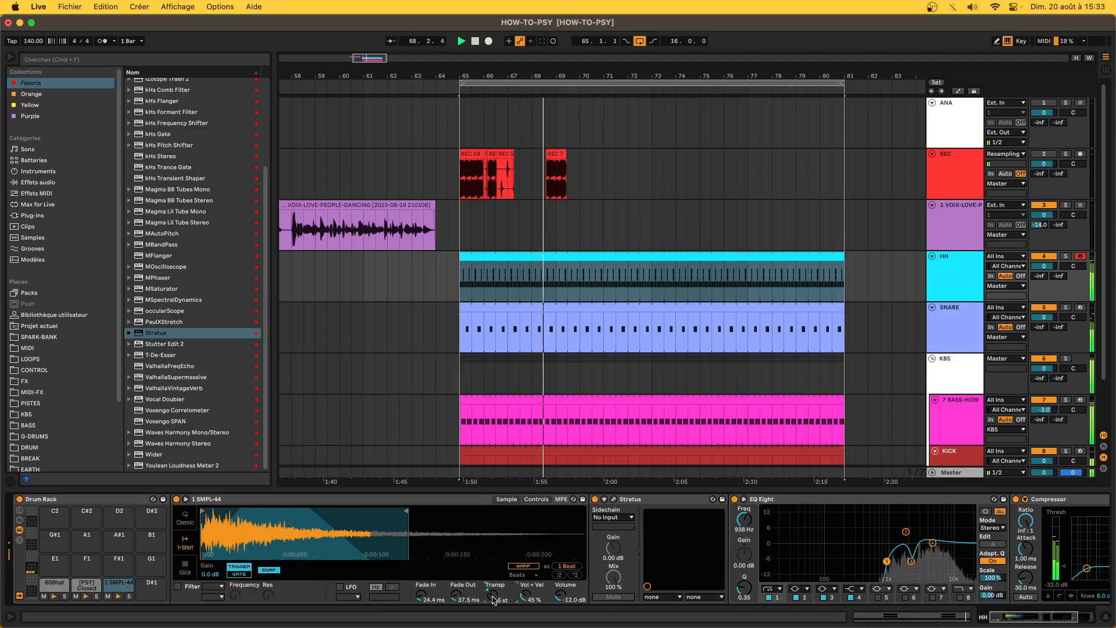
left_click_drag(407, 518, 311, 518)
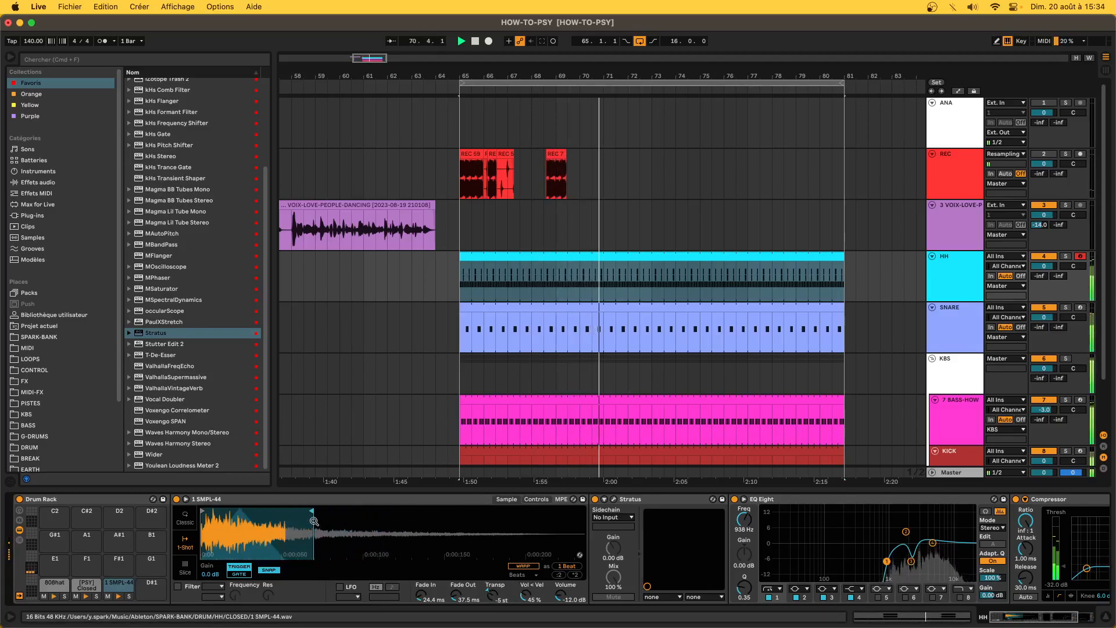
key("super+z")
key("super+z")
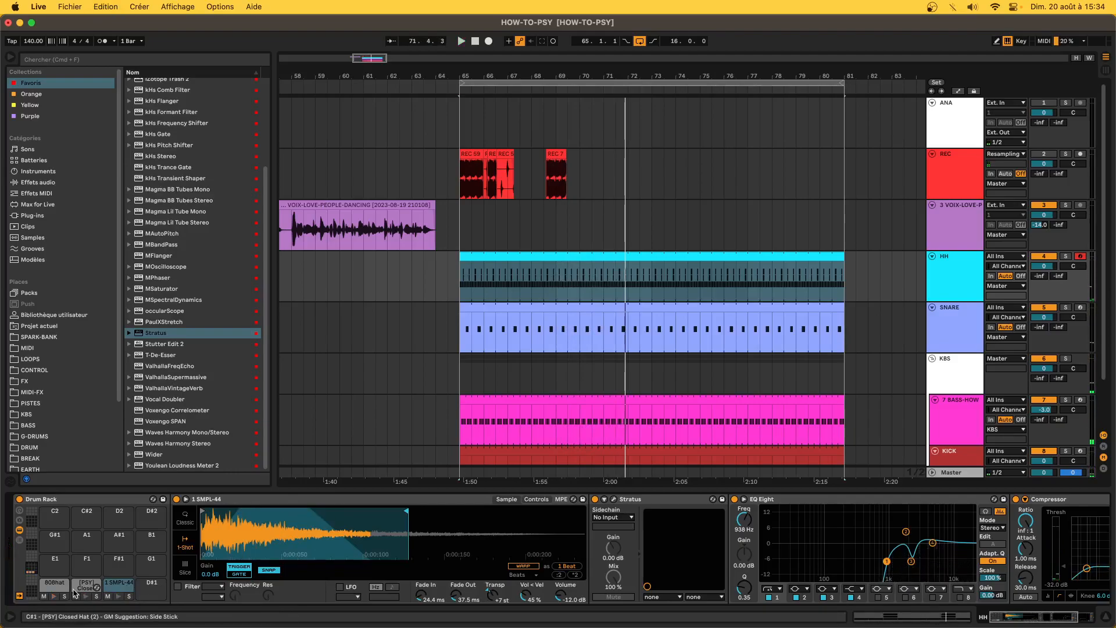
Add MSaturator from the favourites after the Drum Rack on the HH track and close its plug-in window.
scroll(707, 533, "right", 5)
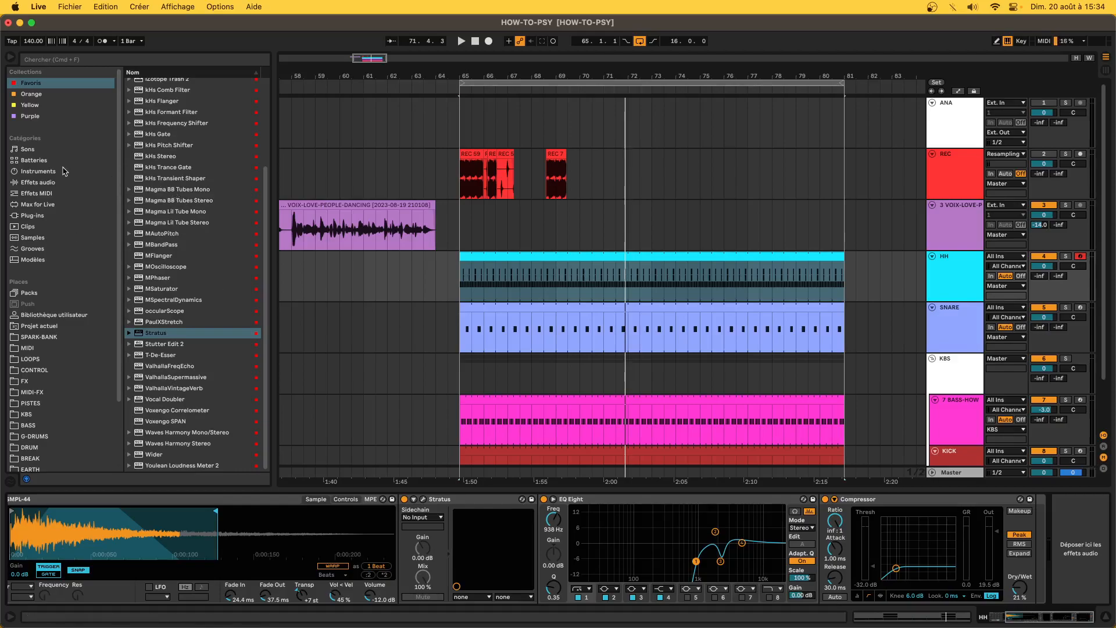
scroll(1093, 555, "left", 2)
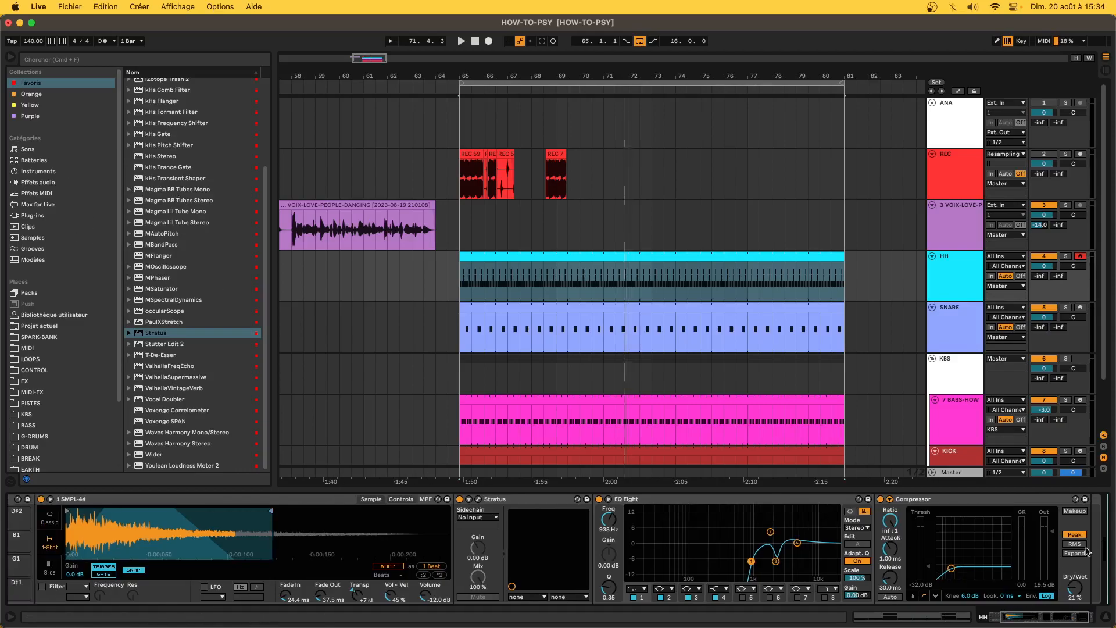
left_click(55, 183)
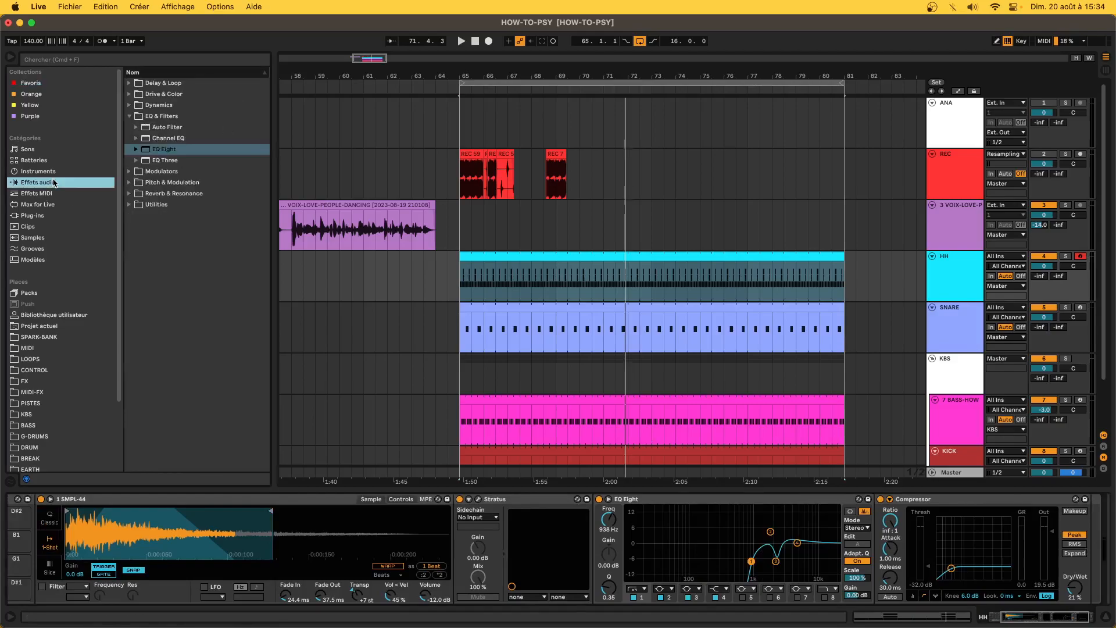
left_click(61, 82)
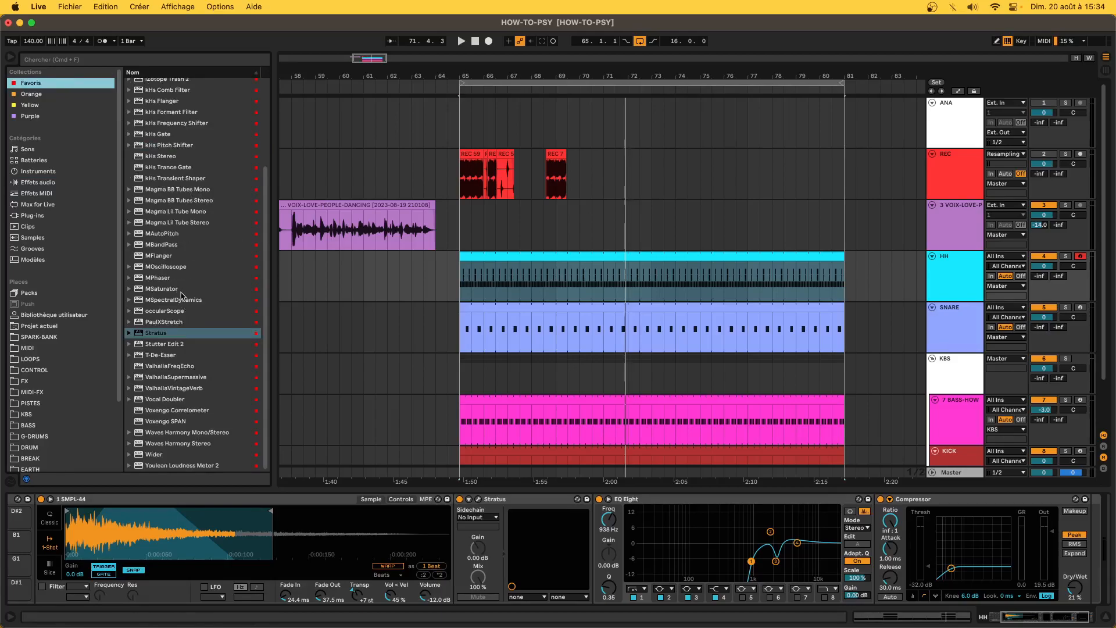
double_click(162, 289)
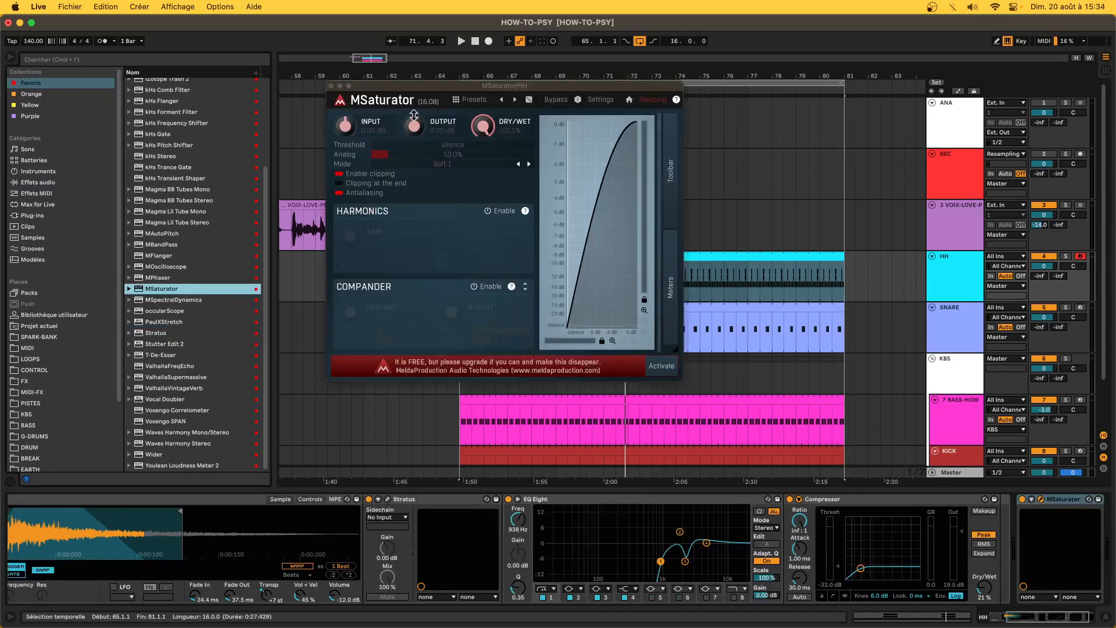
scroll(202, 198, "up", 5)
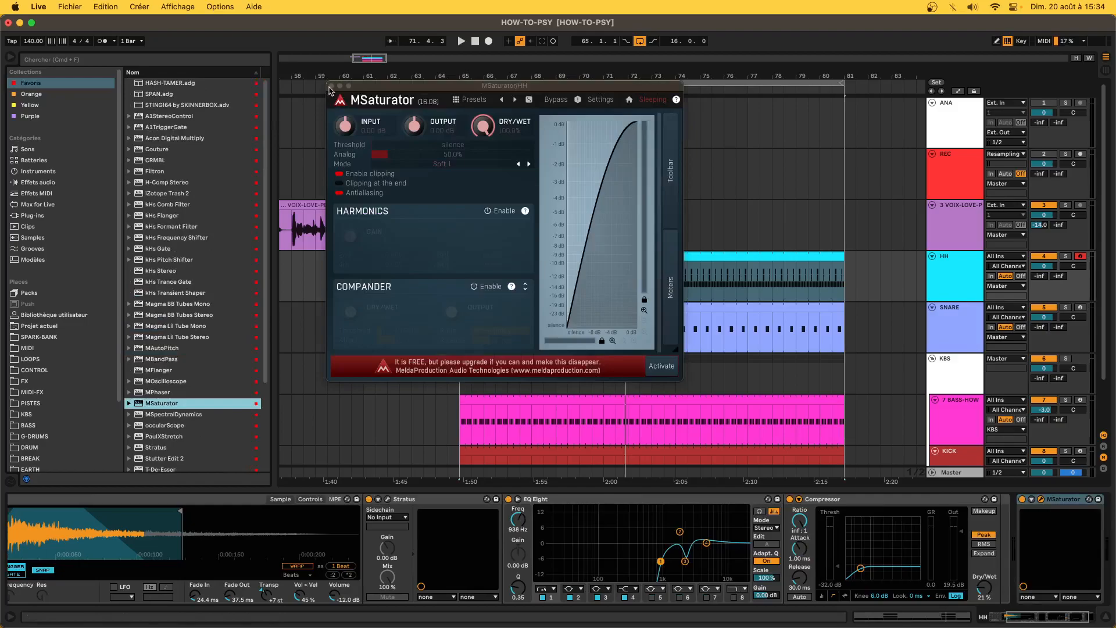
left_click(331, 86)
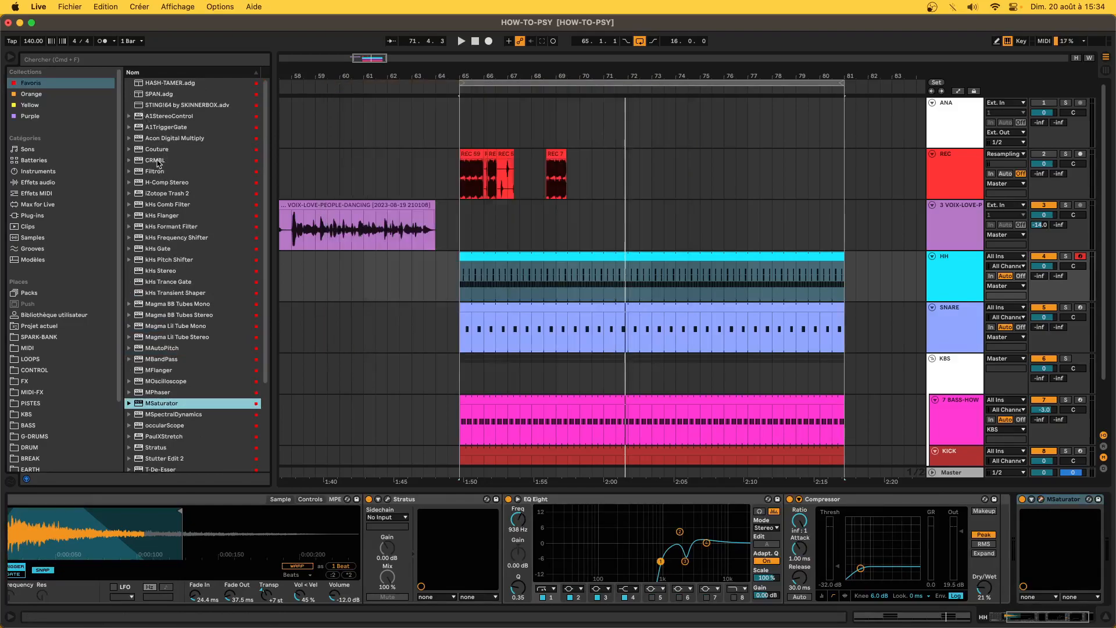
Insert H-Comp Stereo before MSaturator on the HH track, and raise its ratio and lower its threshold during playback.
left_click(148, 184)
left_click_drag(887, 501, 1029, 550)
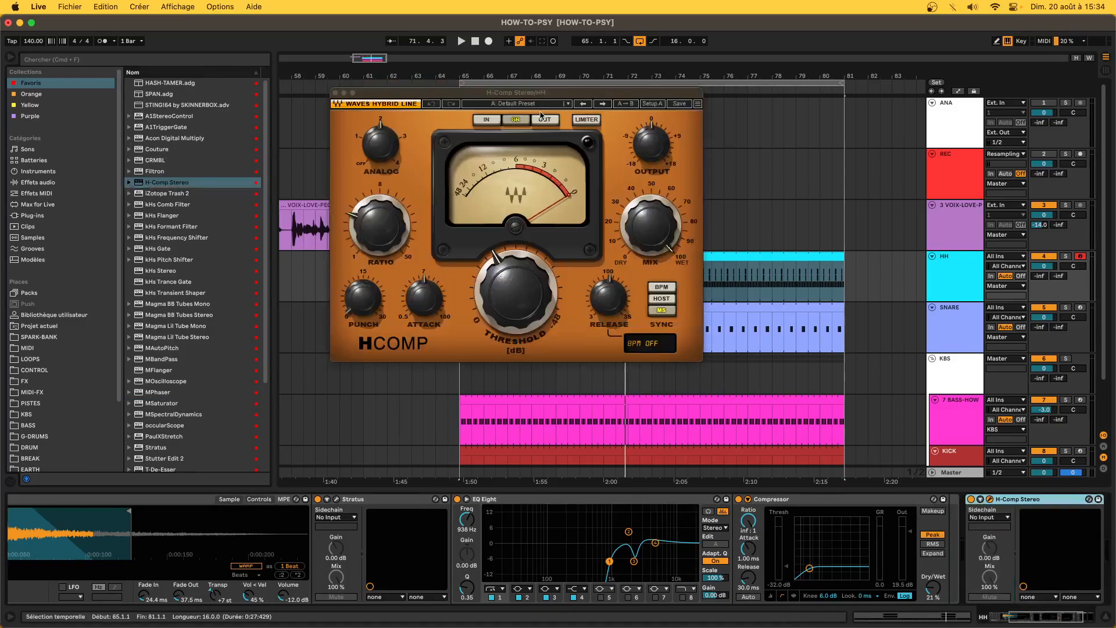
key("space")
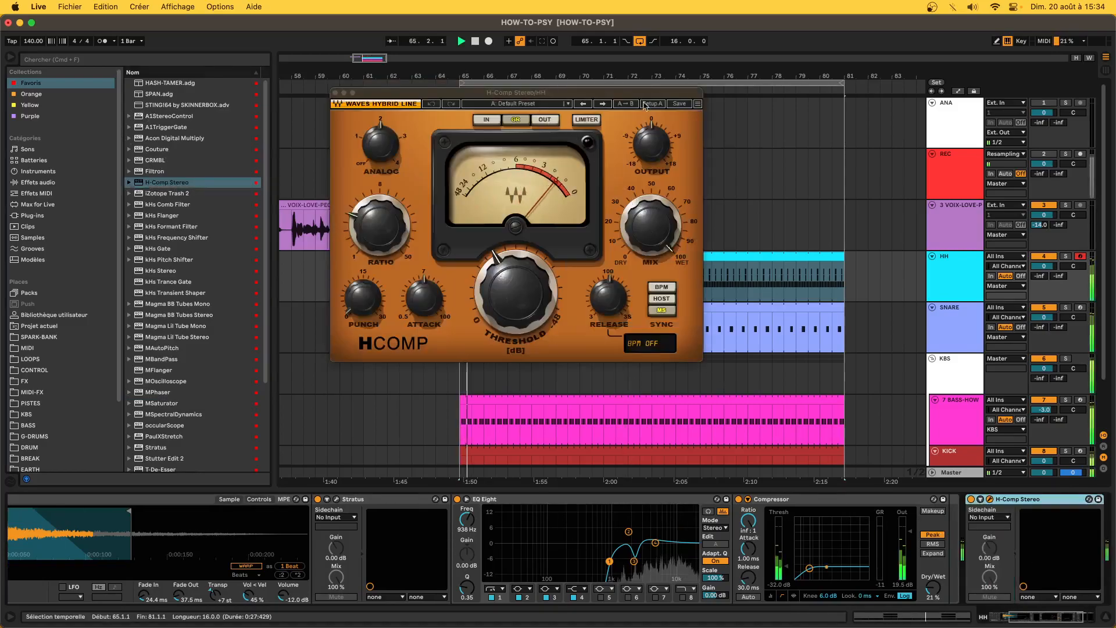
left_click(650, 226)
left_click_drag(379, 226, 379, 204)
left_click_drag(363, 300, 364, 282)
left_click(428, 310)
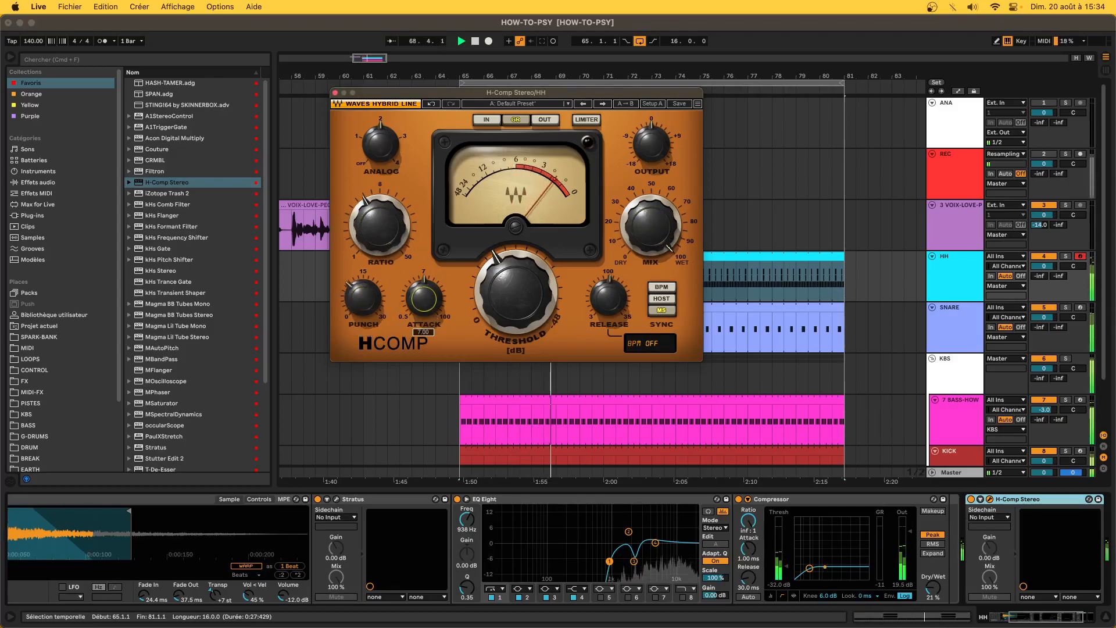
left_click_drag(515, 290, 516, 265)
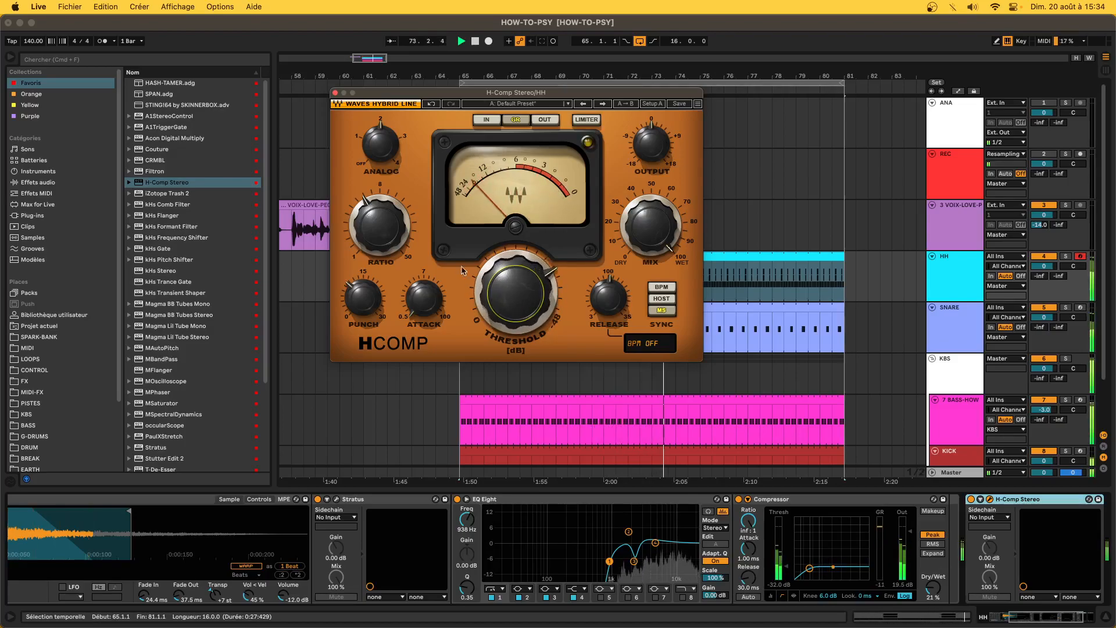
Fine-tune the H-Comp punch and attack and reduce its ratio while the loop plays.
left_click(384, 308)
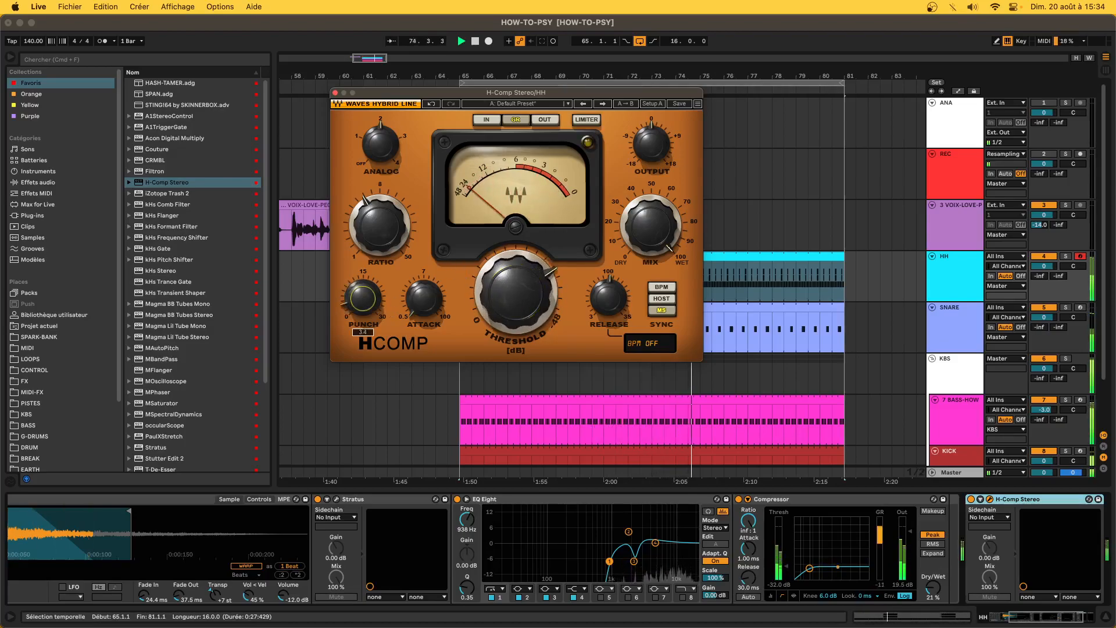
left_click_drag(363, 285, 362, 311)
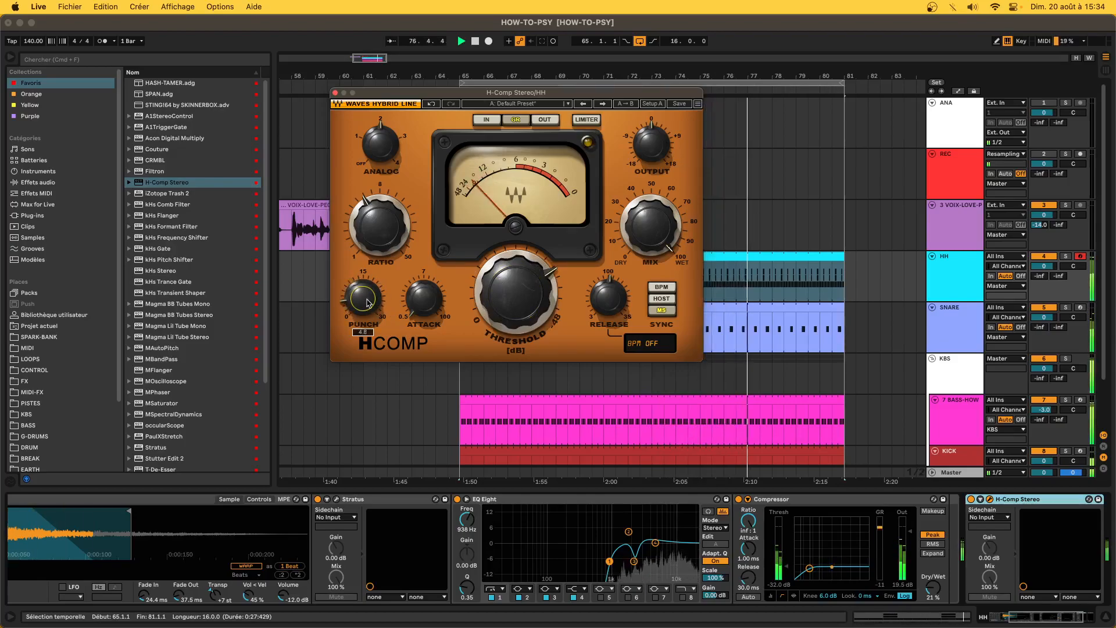
left_click(423, 297)
left_click_drag(422, 298, 423, 262)
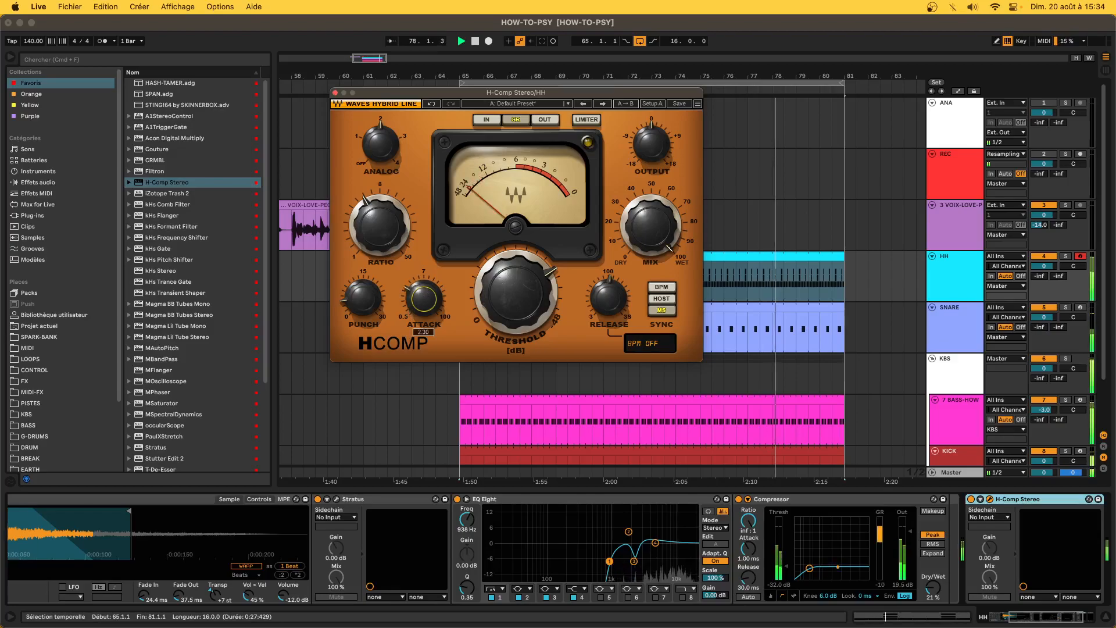
mouse_move(379, 225)
left_mouse_down()
mouse_move(380, 261)
mouse_move(380, 220)
mouse_move(379, 241)
left_mouse_up()
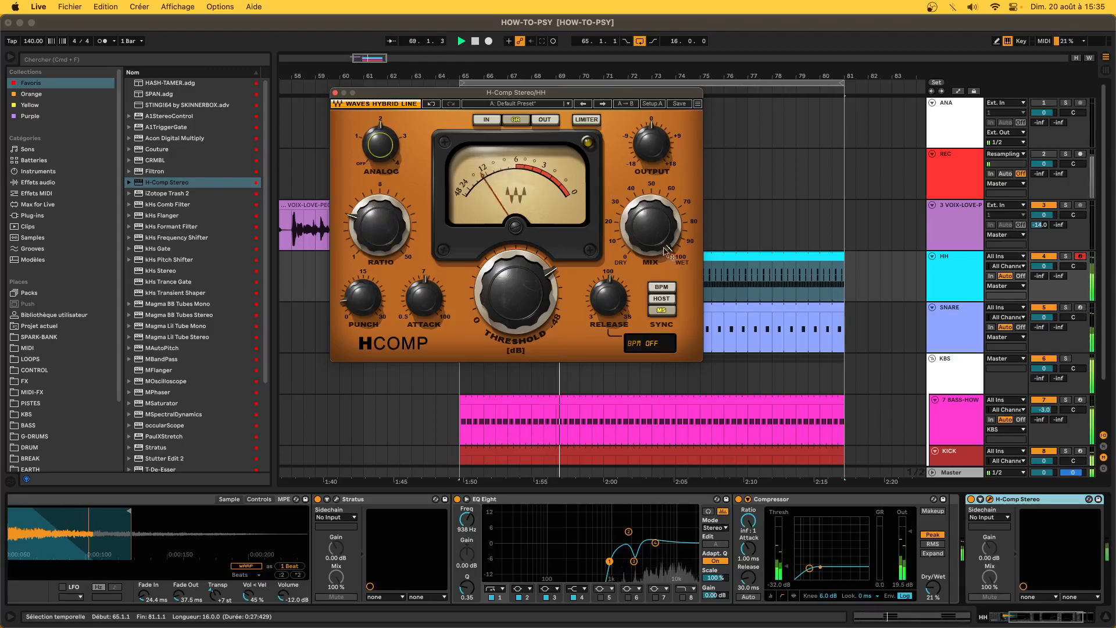
Lower the H-Comp mix to about 73.5 and stop playback.
mouse_move(662, 248)
left_mouse_down()
mouse_move(662, 289)
mouse_move(662, 249)
left_mouse_up()
left_click_drag(662, 303, 661, 259)
key("space")
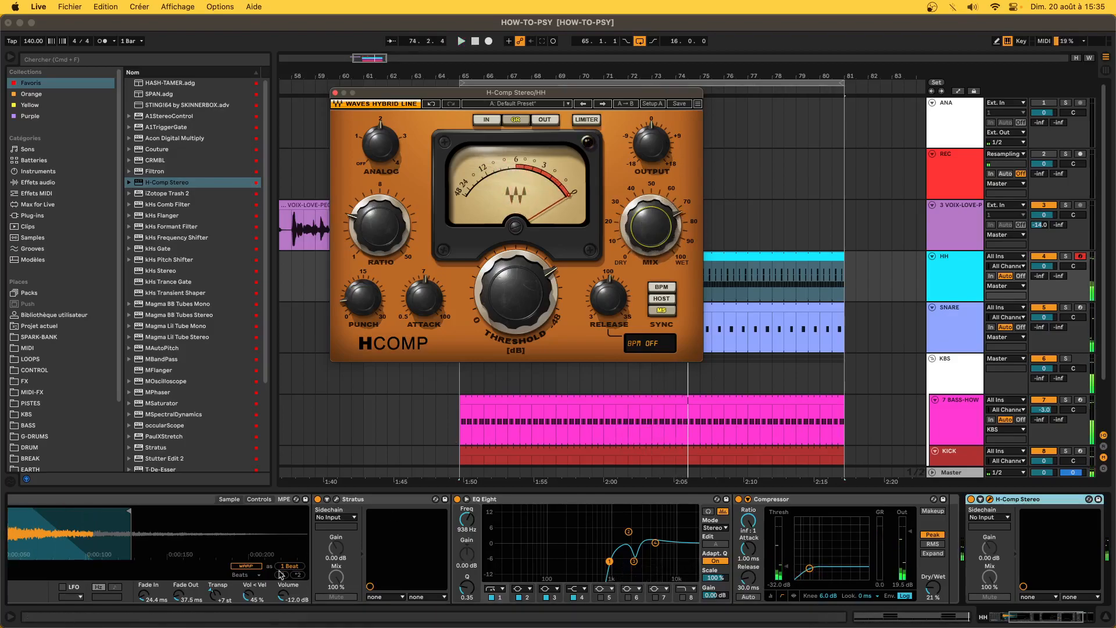
Set the volume of the 808hat layer in the Drum Rack to -17.7 dB while listening to the loop.
scroll(279, 574, "left", 5)
left_click(49, 589)
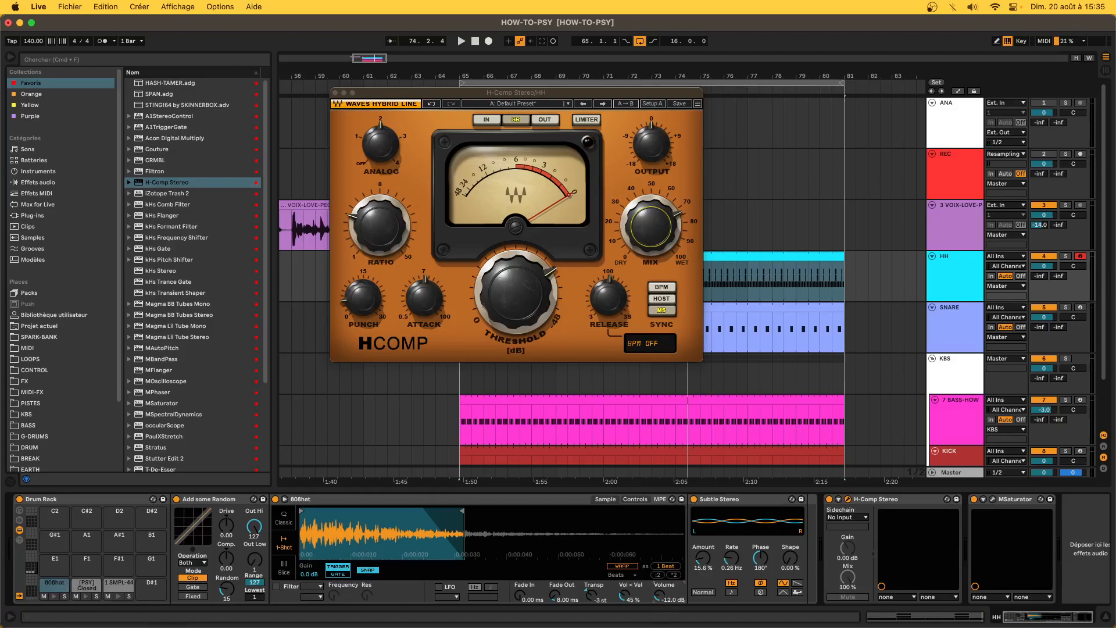
key("space")
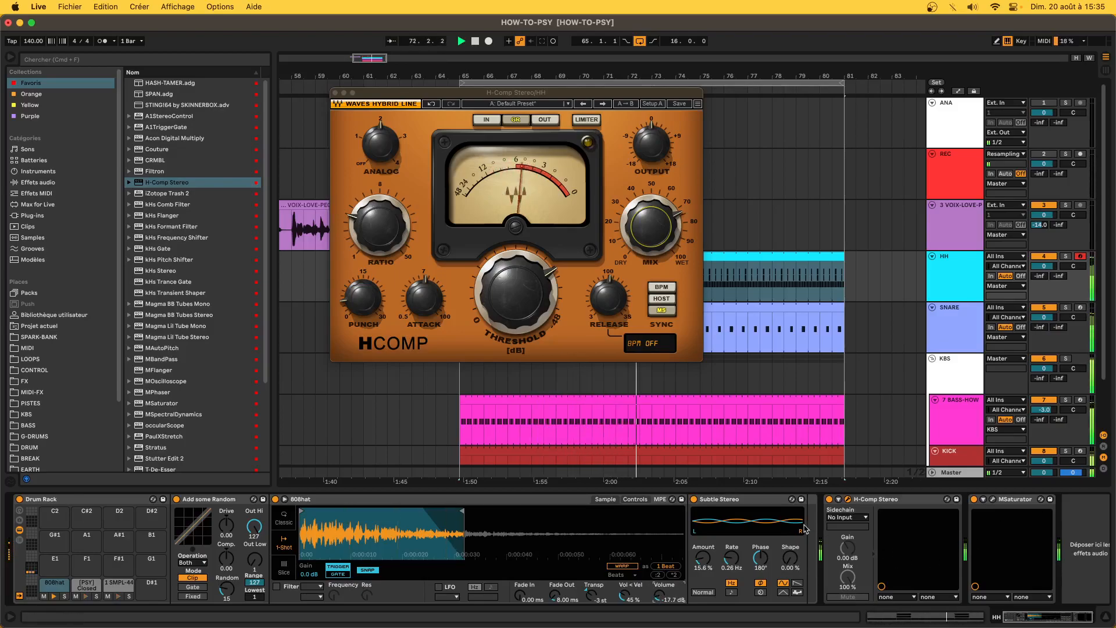
Reduce the H-Comp mix to about 41.5 during playback and close the plug-in window.
left_click(652, 234)
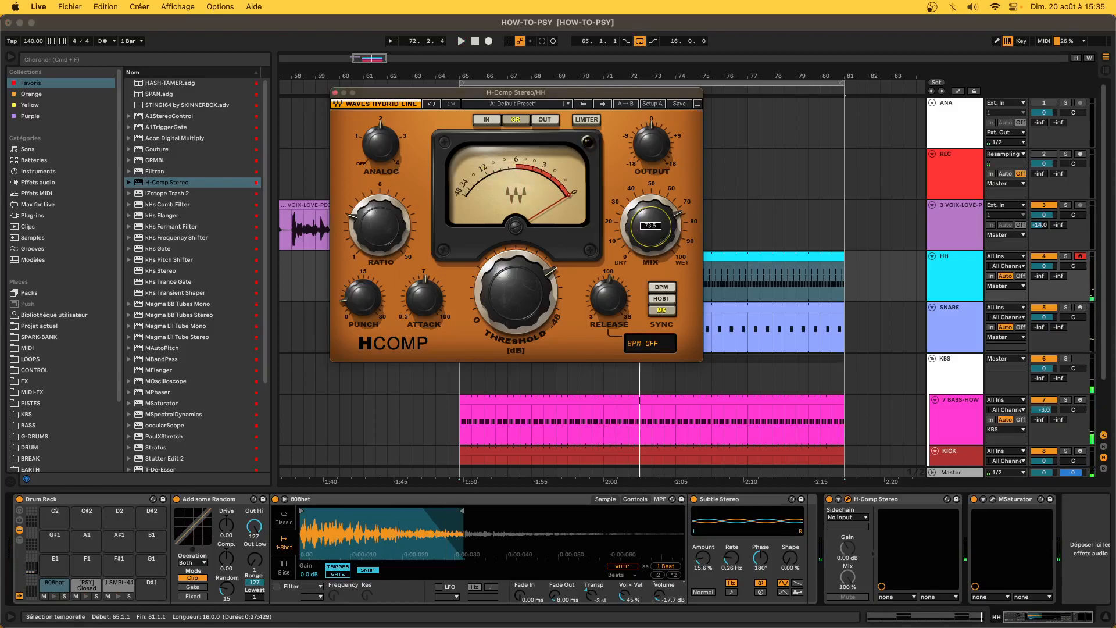
left_click_drag(651, 233, 651, 270)
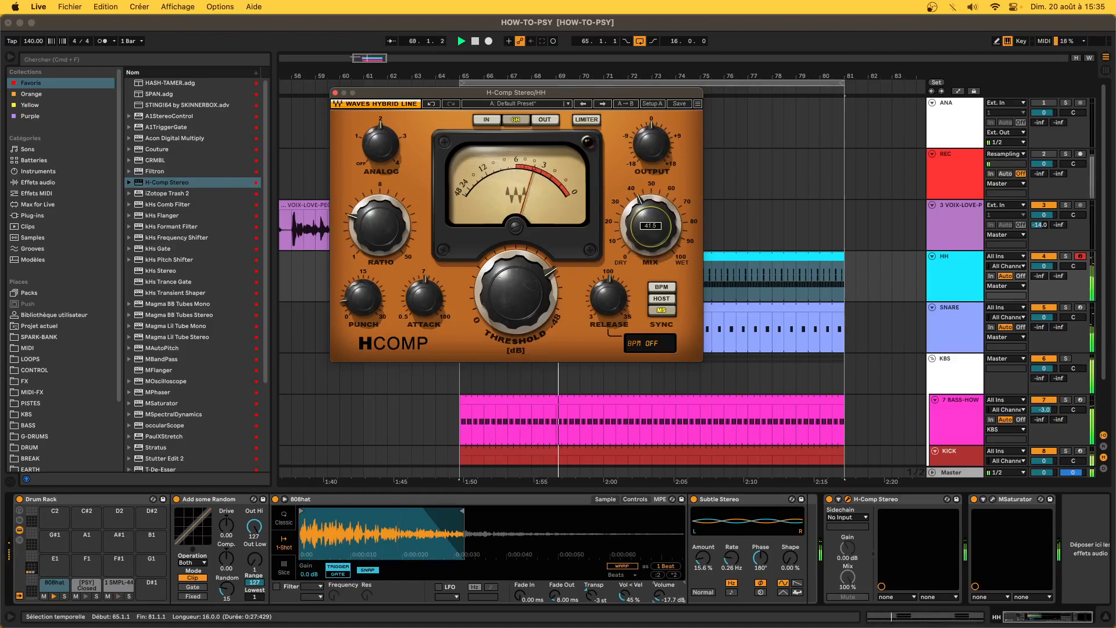
left_click(335, 93)
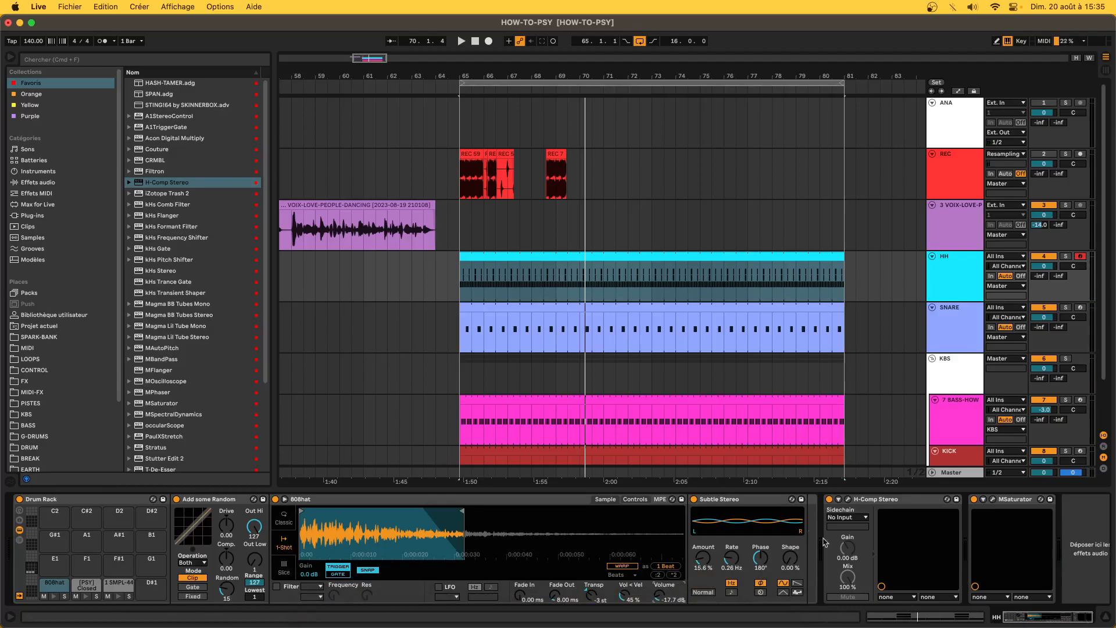
Add EQ Eight after MSaturator on the HH track and enable a low cut at 310 Hz with a Q of 0.21.
left_click(919, 498)
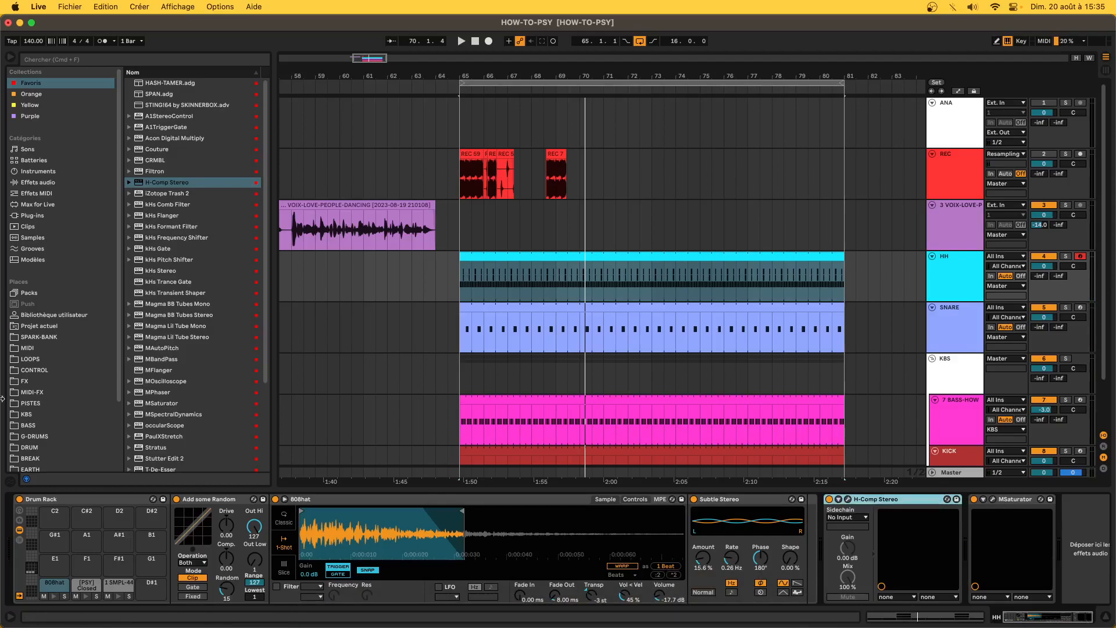
left_click(86, 181)
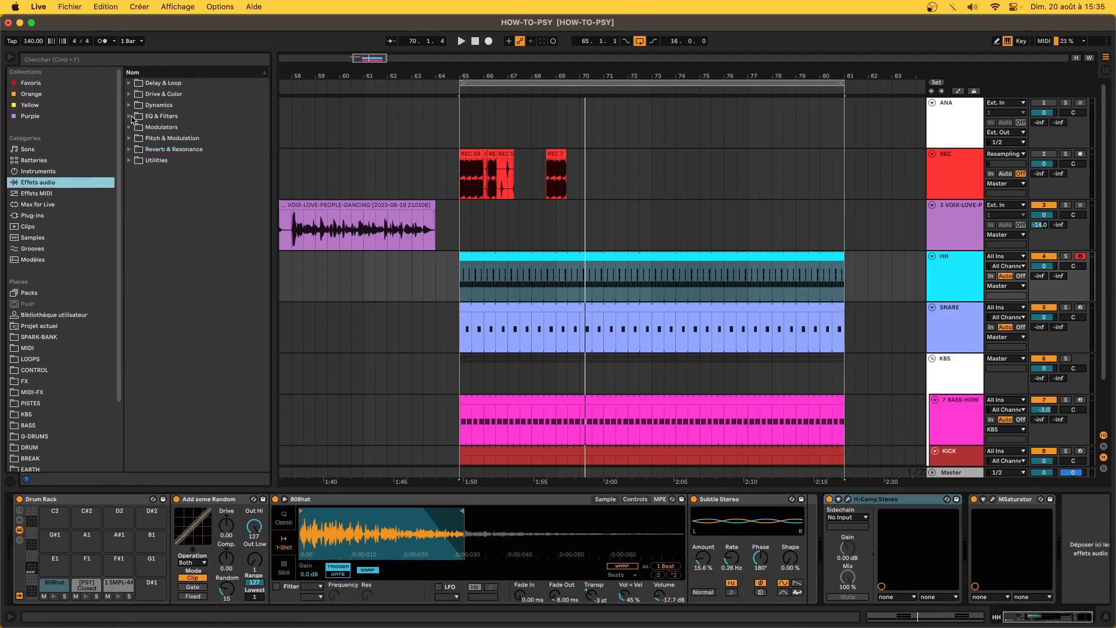
left_click(132, 117)
double_click(166, 149)
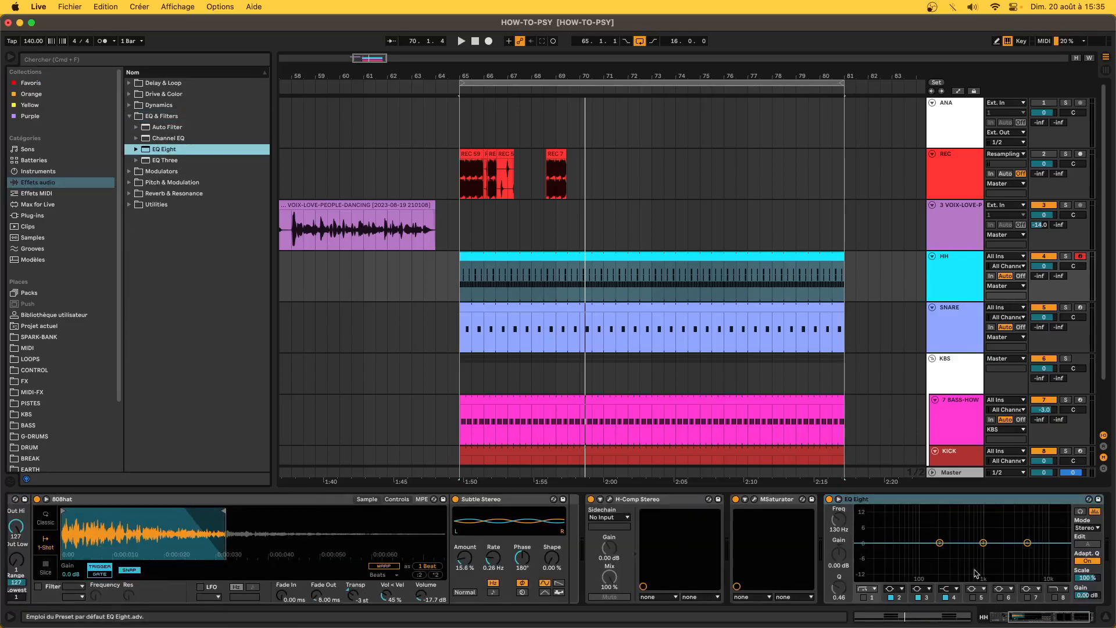
left_click(864, 597)
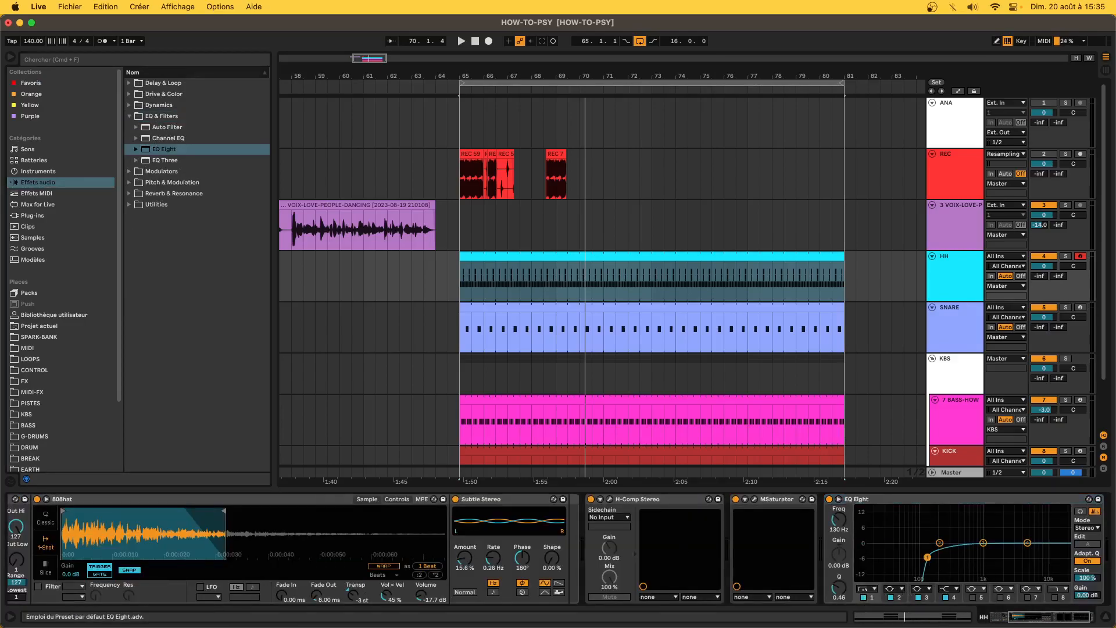
key("space")
left_click_drag(858, 557, 951, 568)
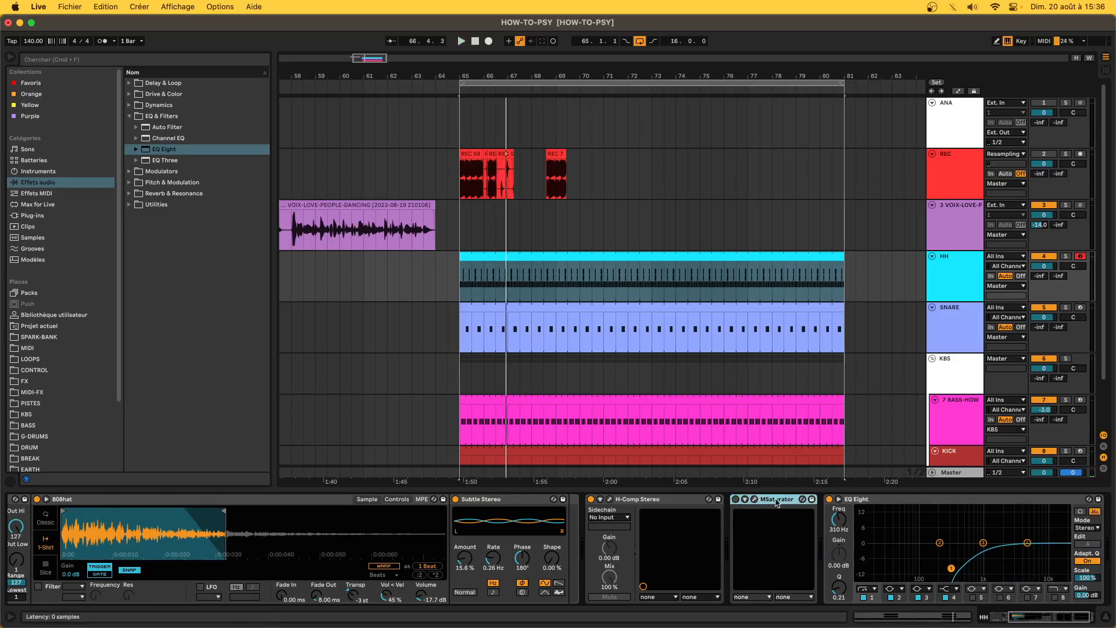
Compare the playing loop with the EQ Eight low cut and H-Comp Stereo switched off and on.
key("space")
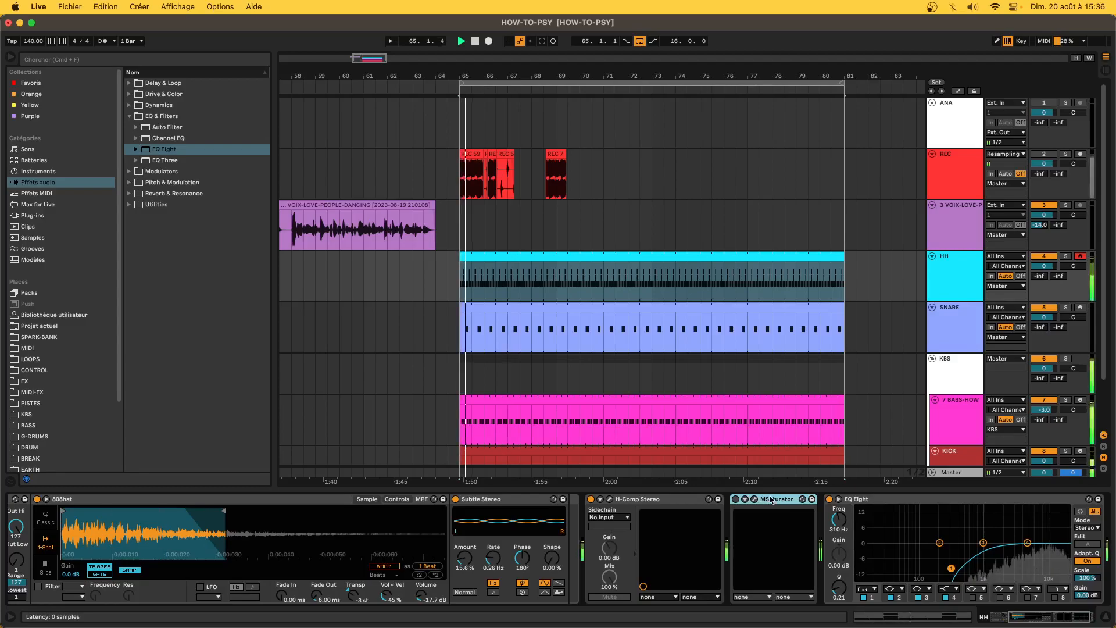
left_click(864, 597)
left_click(864, 597)
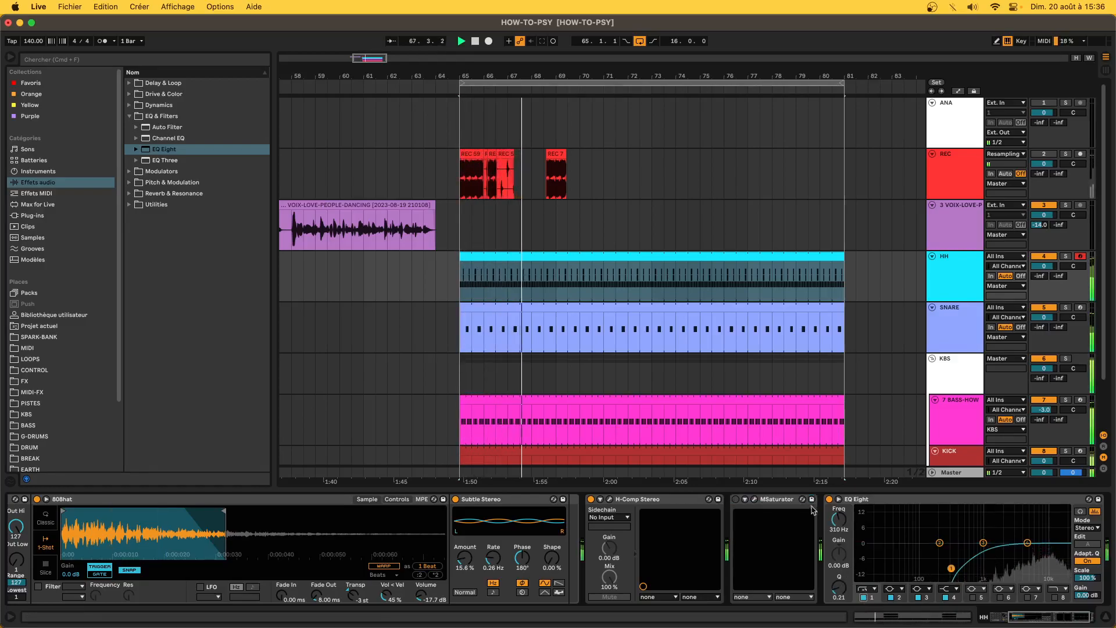
left_click(864, 597)
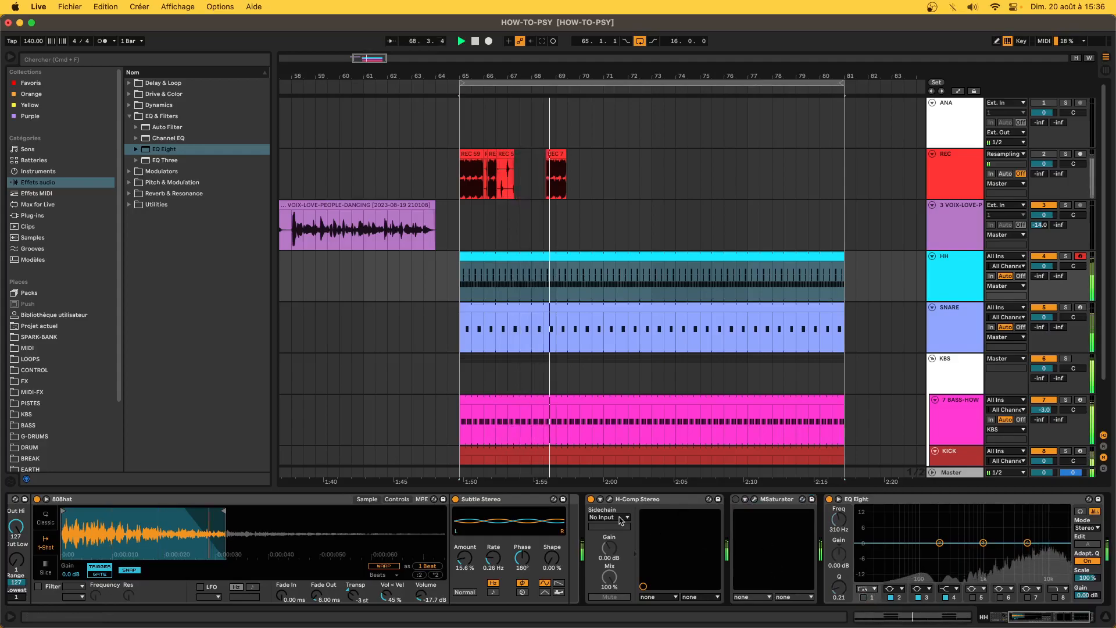
left_click(592, 499)
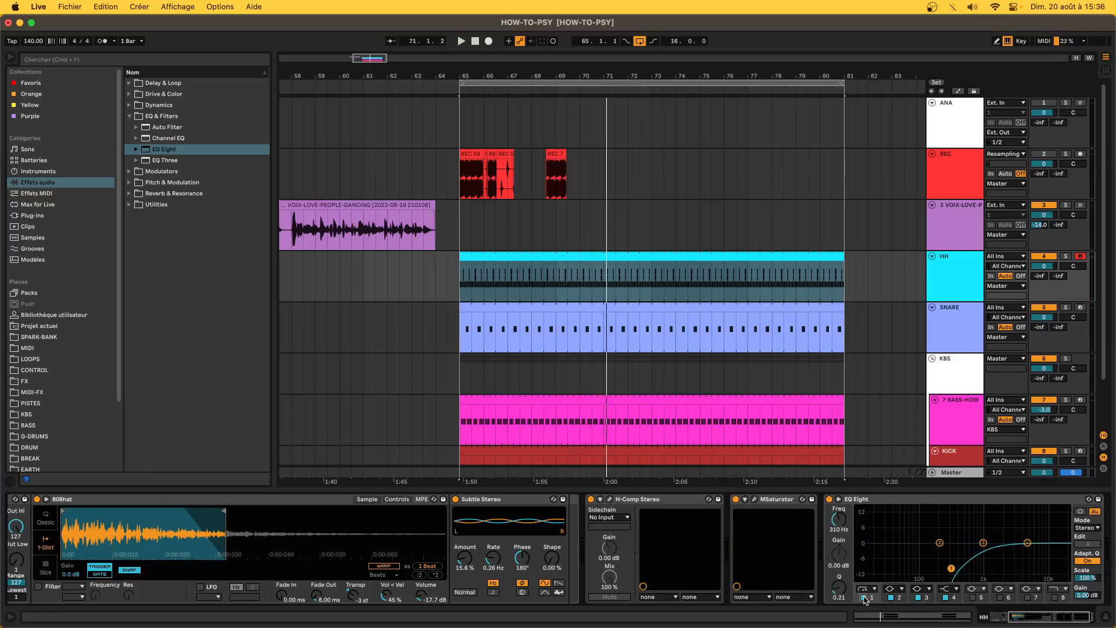
Raise the EQ Eight low cut on the HH track to 1.07 kHz with a Q of 0.81 during playback.
key("space")
left_click_drag(950, 563, 985, 554)
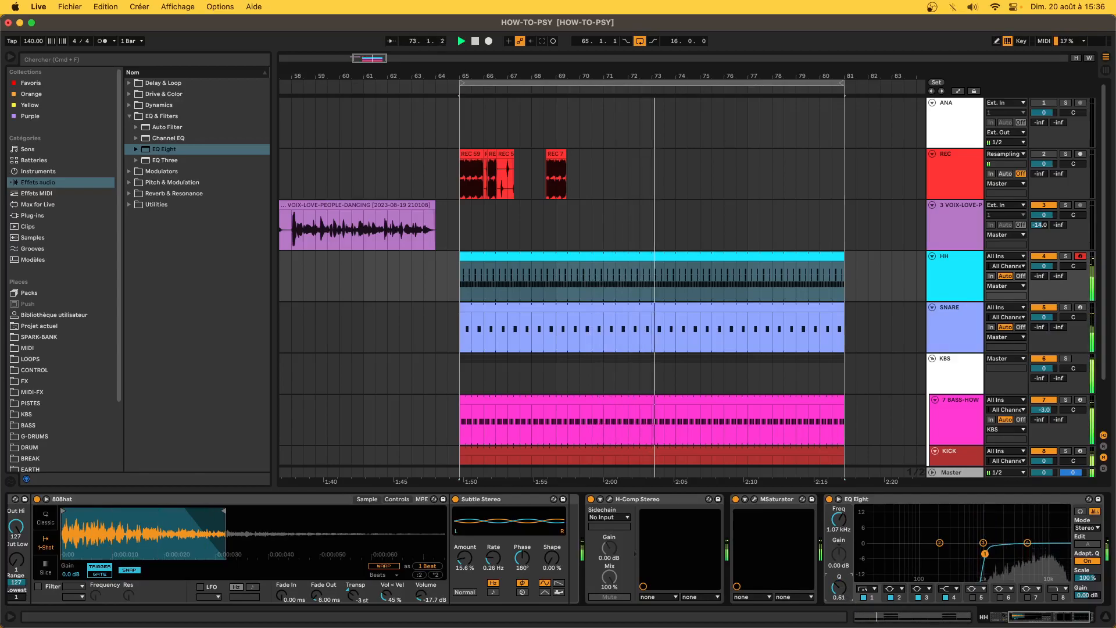
key("space")
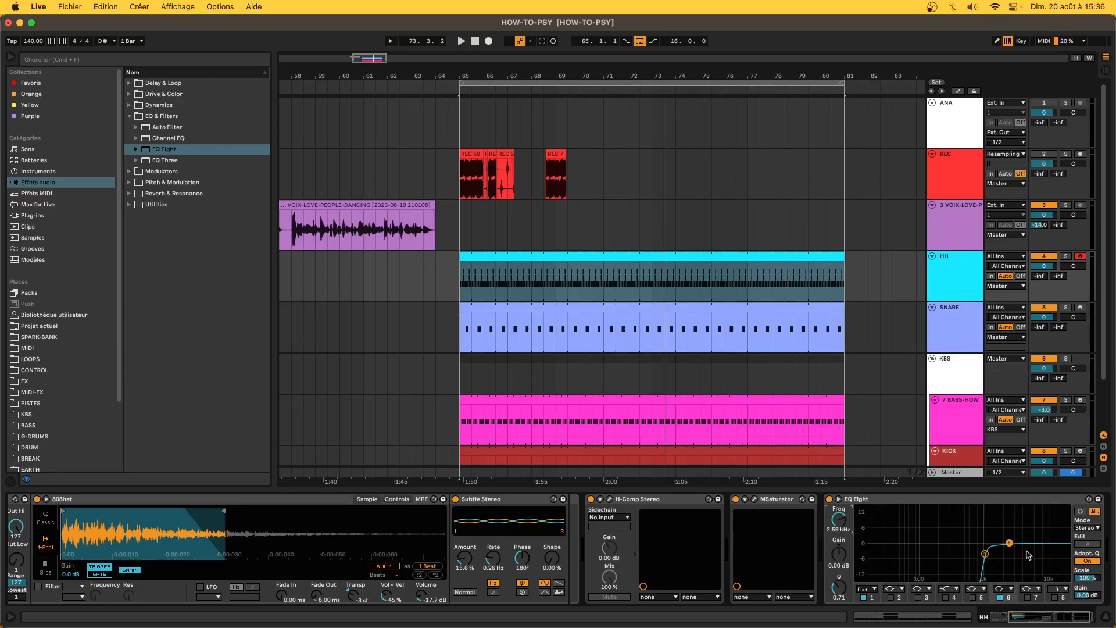
Boost EQ Eight band 6 by about 3.10 dB at 4.00 kHz and set the low cut's Q to 0.52.
key("space")
mouse_move(1011, 544)
left_mouse_down()
mouse_move(1010, 530)
mouse_move(1057, 527)
mouse_move(1022, 536)
left_mouse_up()
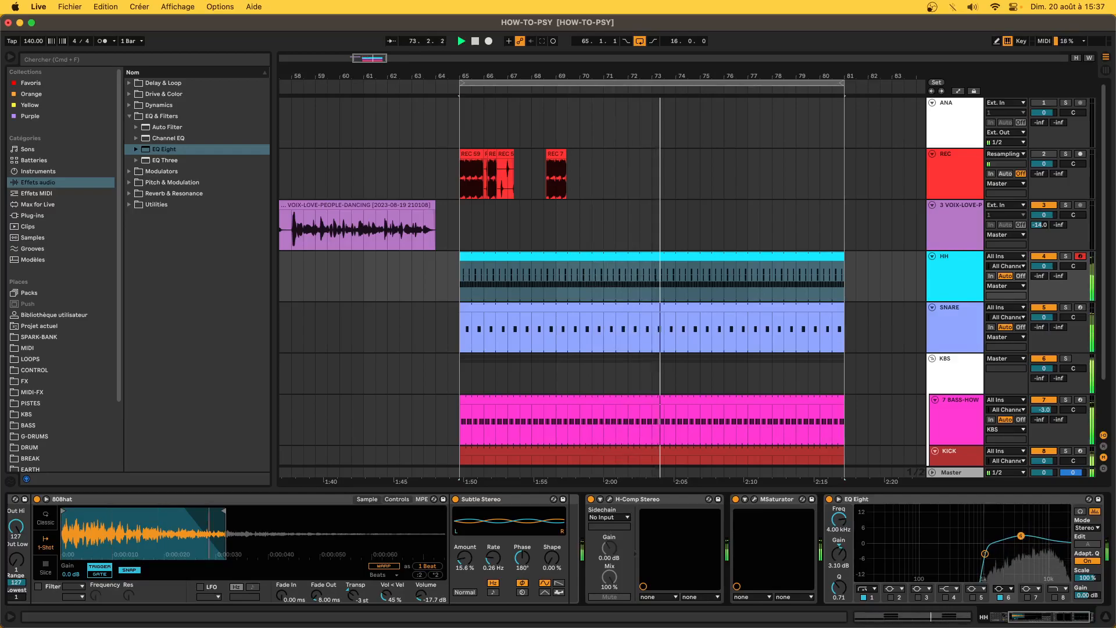
left_click(984, 554)
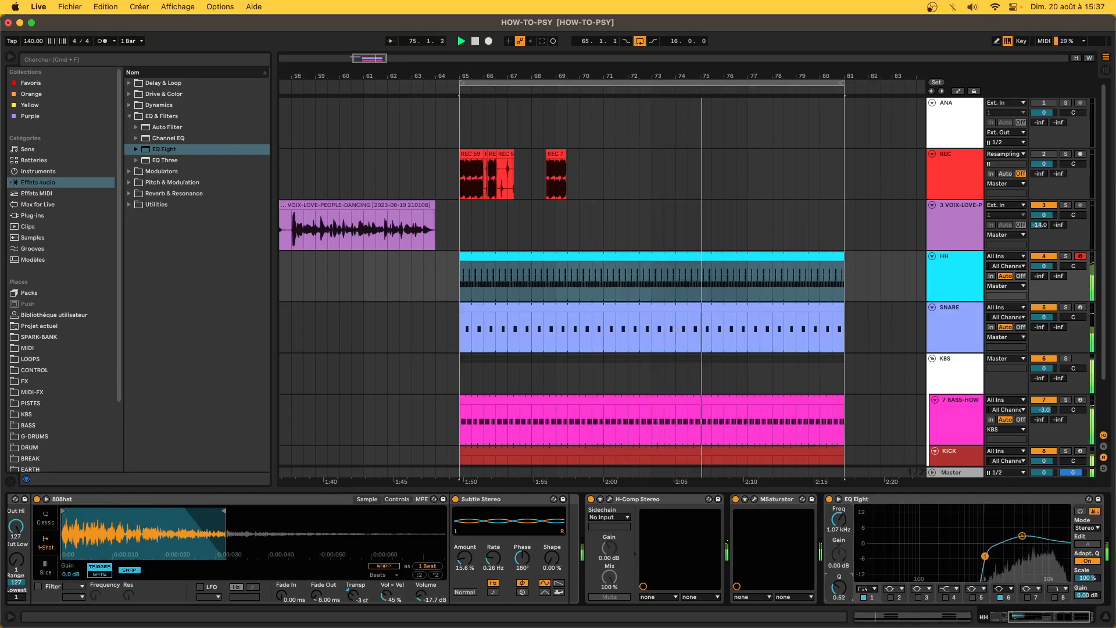
scroll(992, 594, "right", 2)
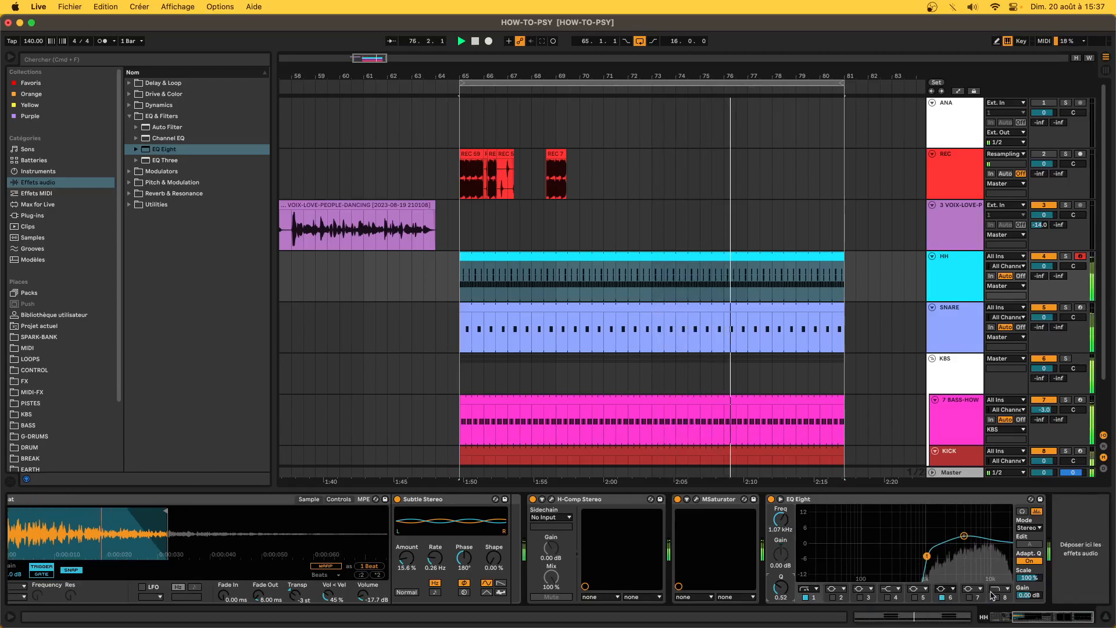
Lower the EQ Eight output gain on the HH track to -2.00 dB.
left_click_drag(1033, 596, 1033, 599)
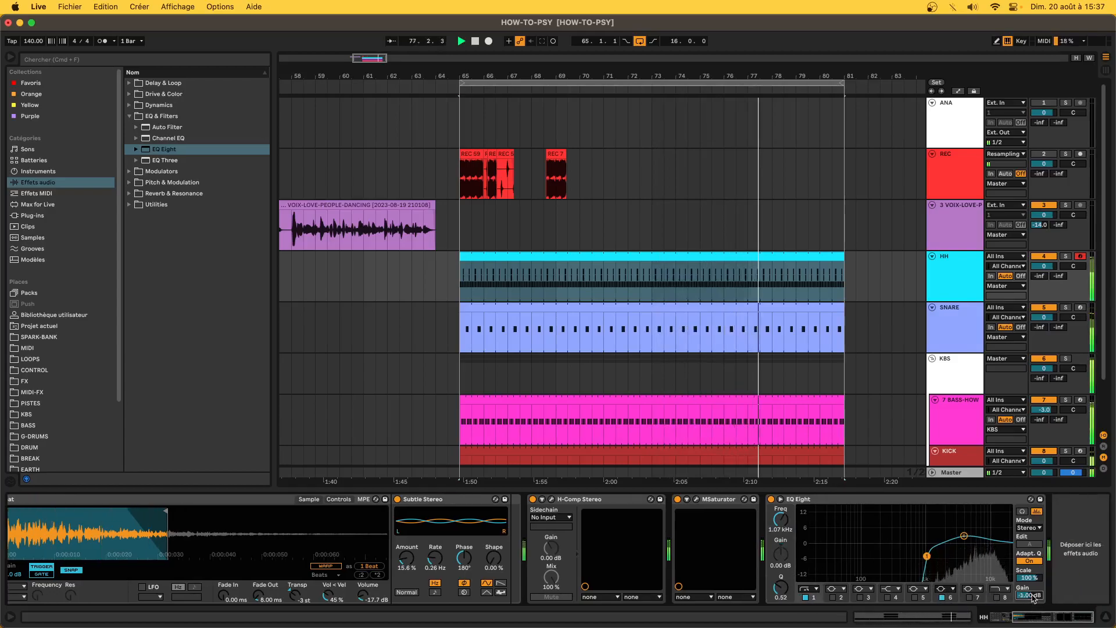
Examine the master's loudness and frequency content with Youlean Loudness Meter, Spectrum and Voxengo SPAN.
left_click(958, 468)
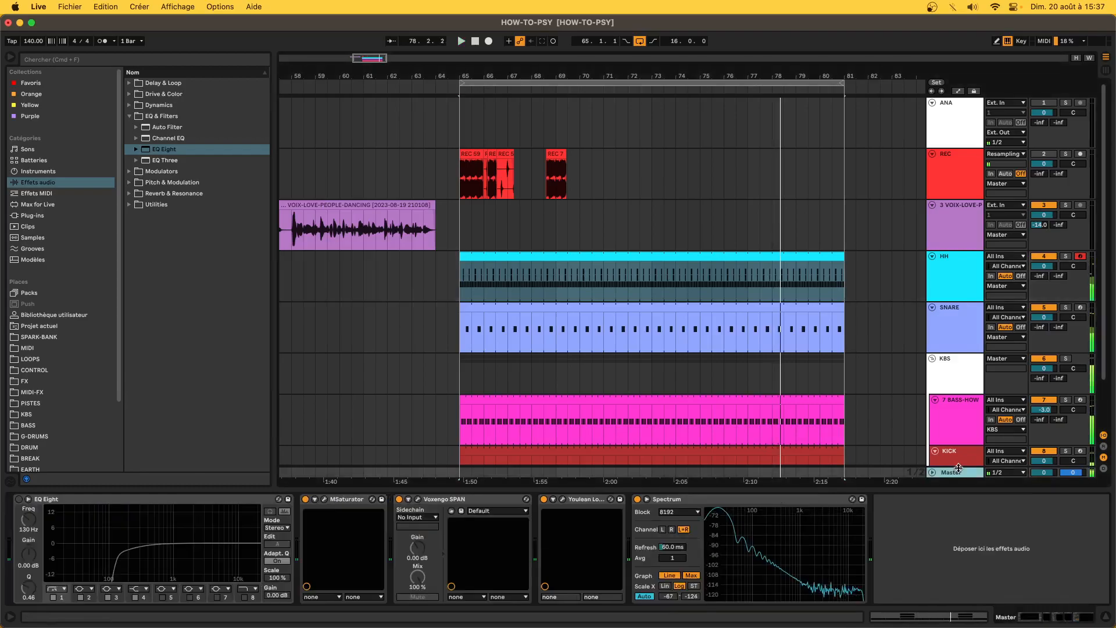
left_click(563, 500)
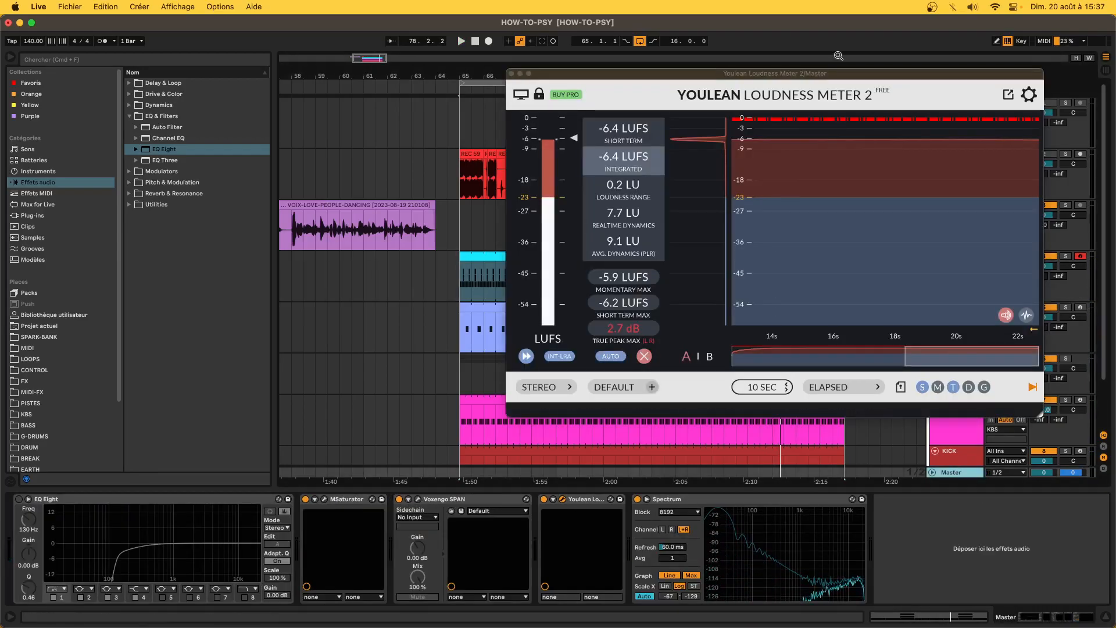
left_click_drag(726, 85, 492, 4)
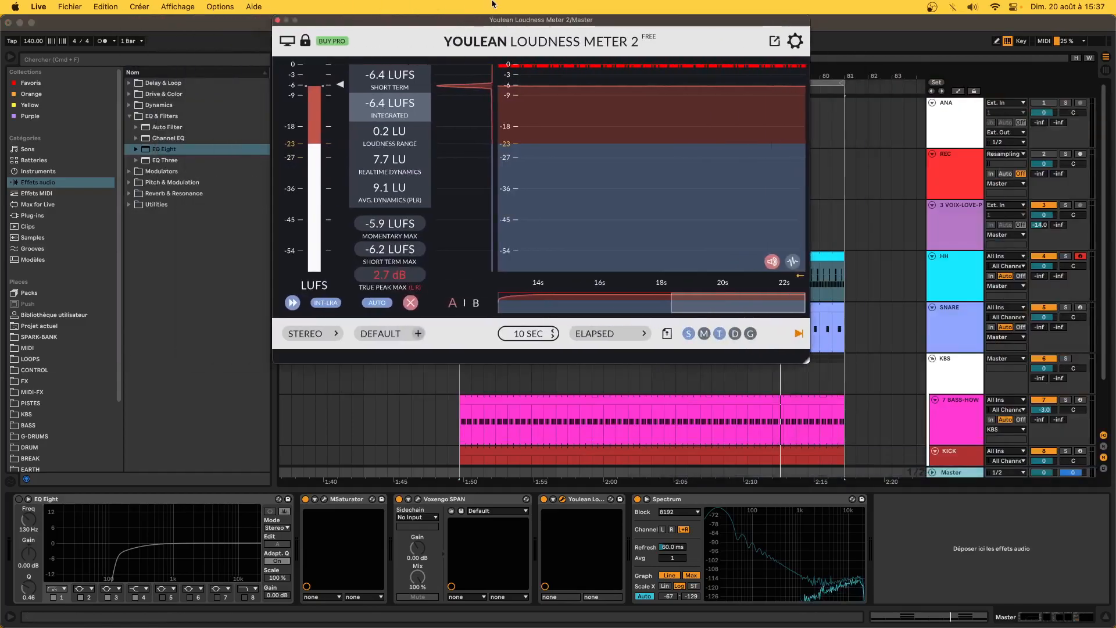
left_click(912, 287)
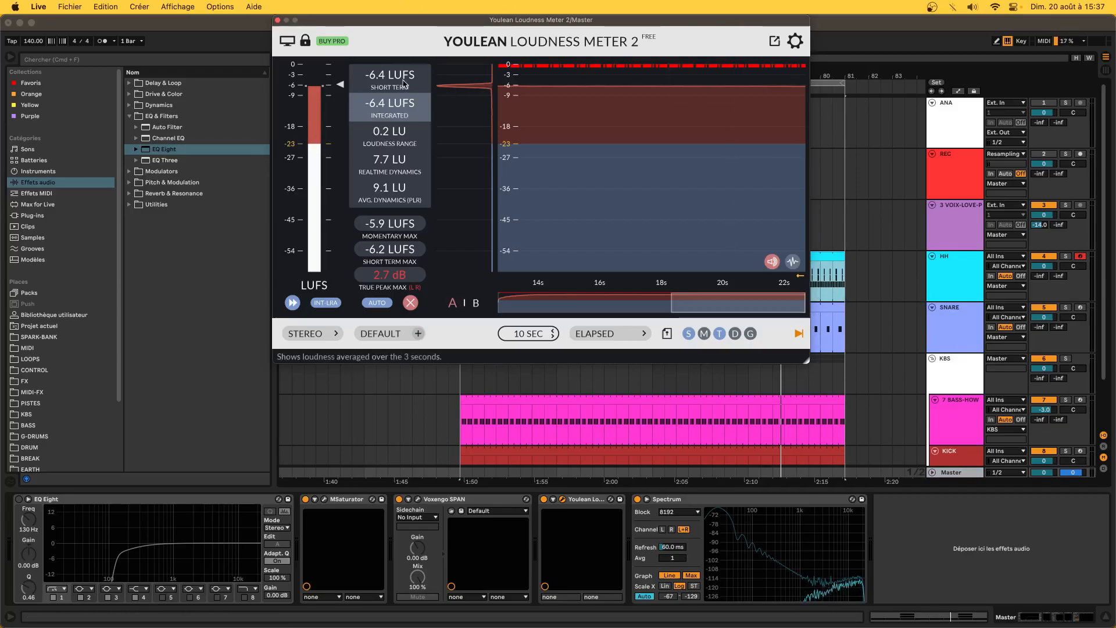
double_click(757, 563)
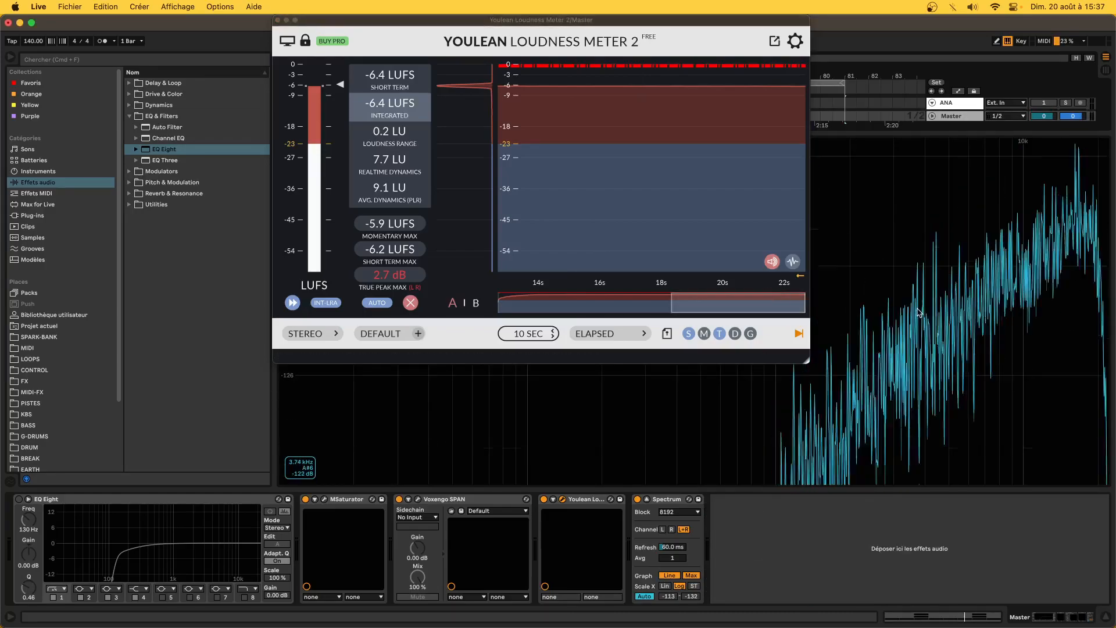
left_click(417, 500)
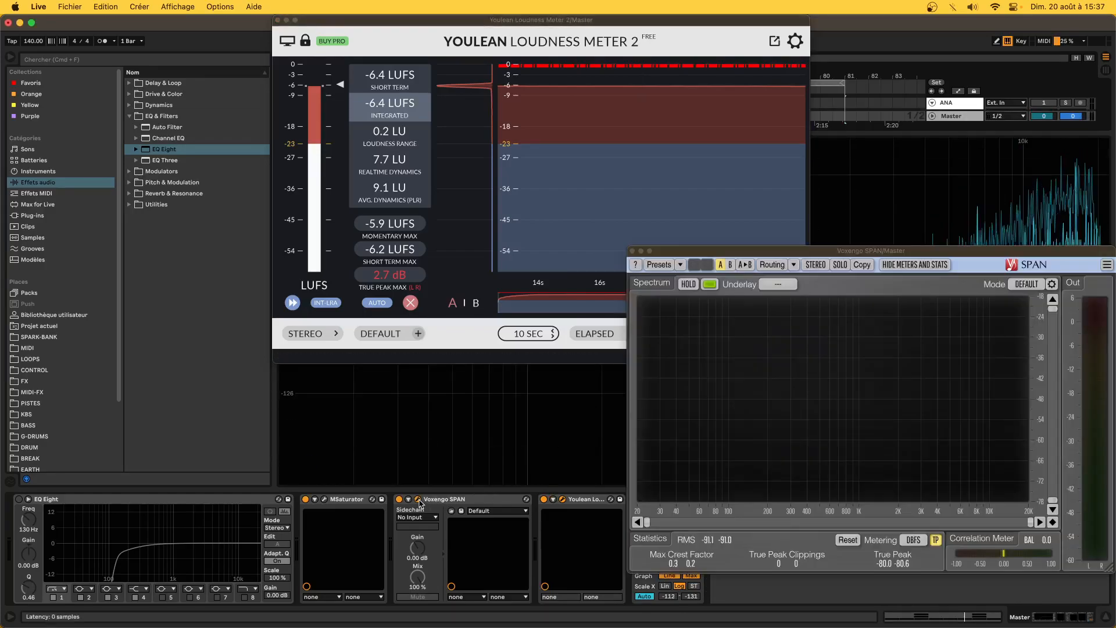
left_click(277, 20)
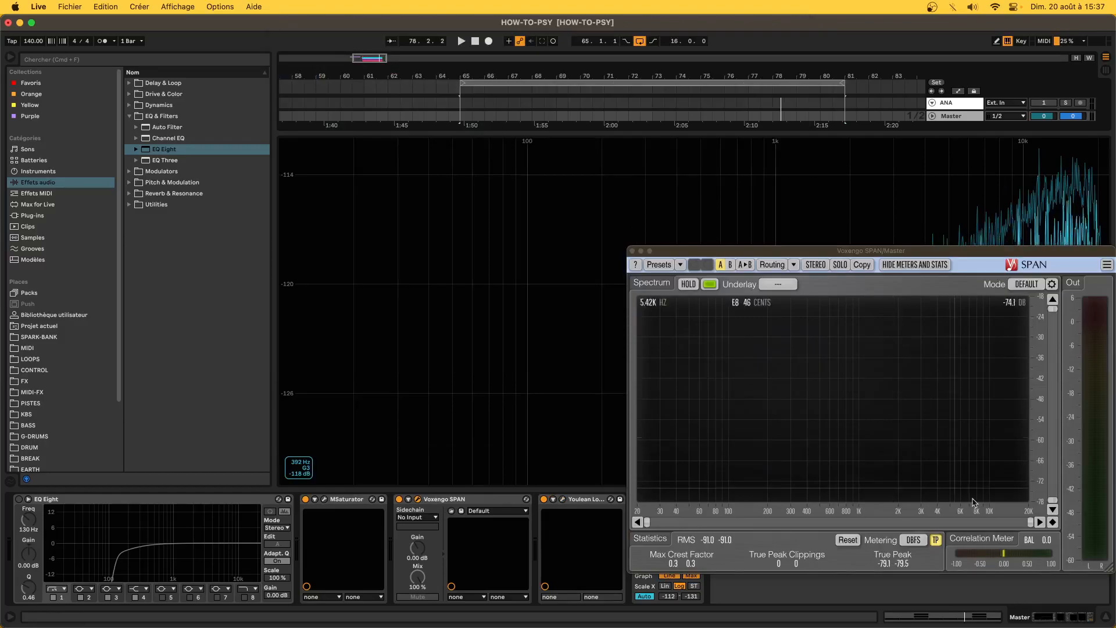
left_click(769, 252)
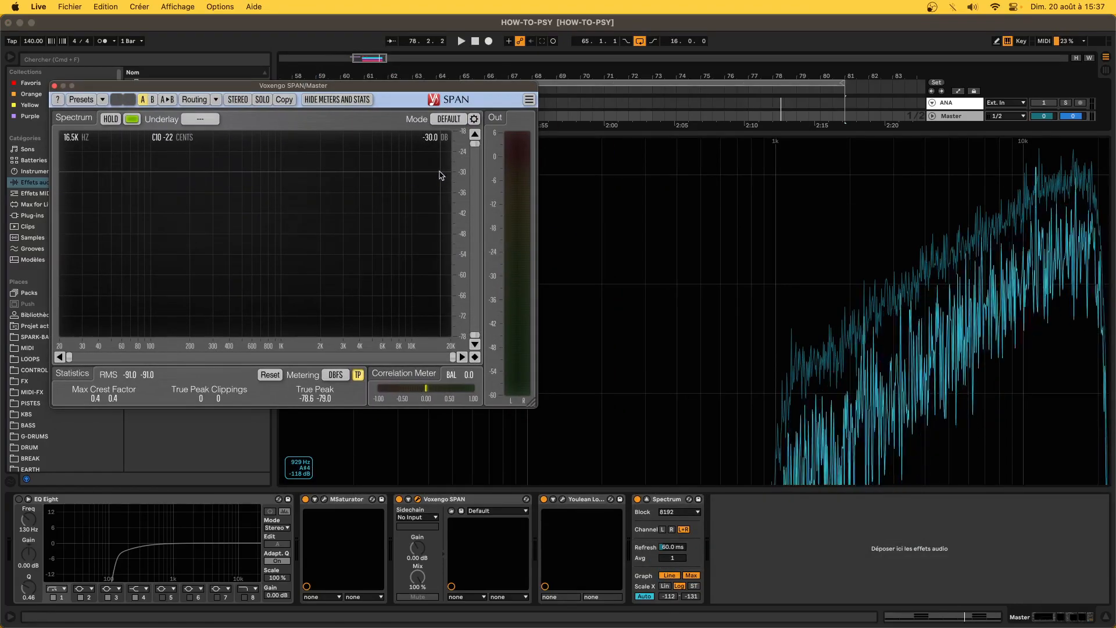
key("space")
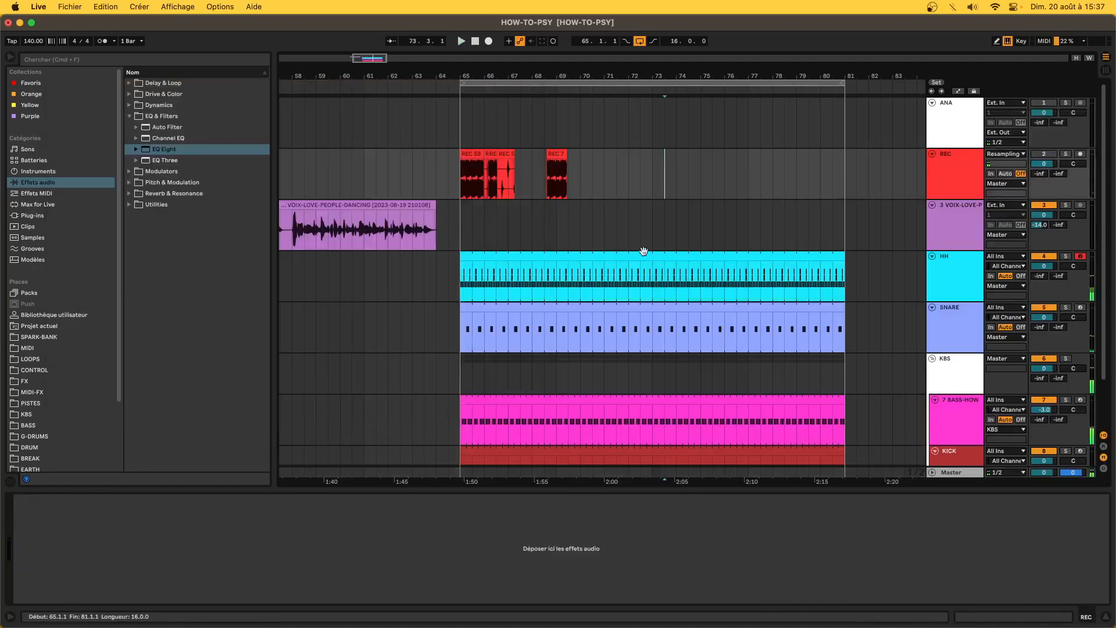
Open MSaturator on the HH track and reset its Analog amount to 0%.
left_click(631, 266)
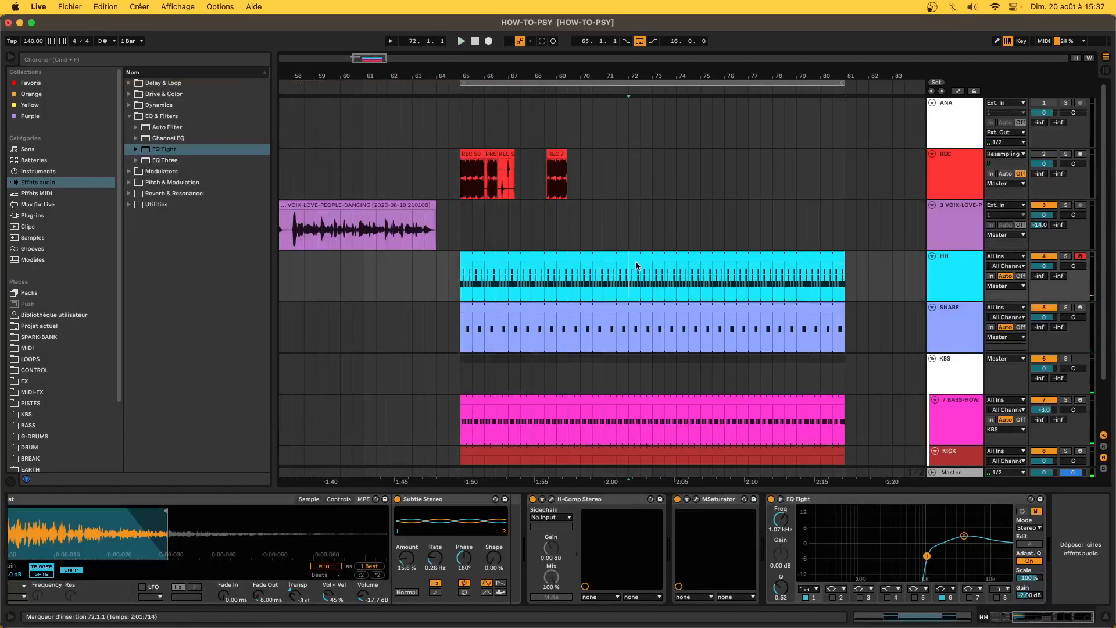
left_click(766, 258)
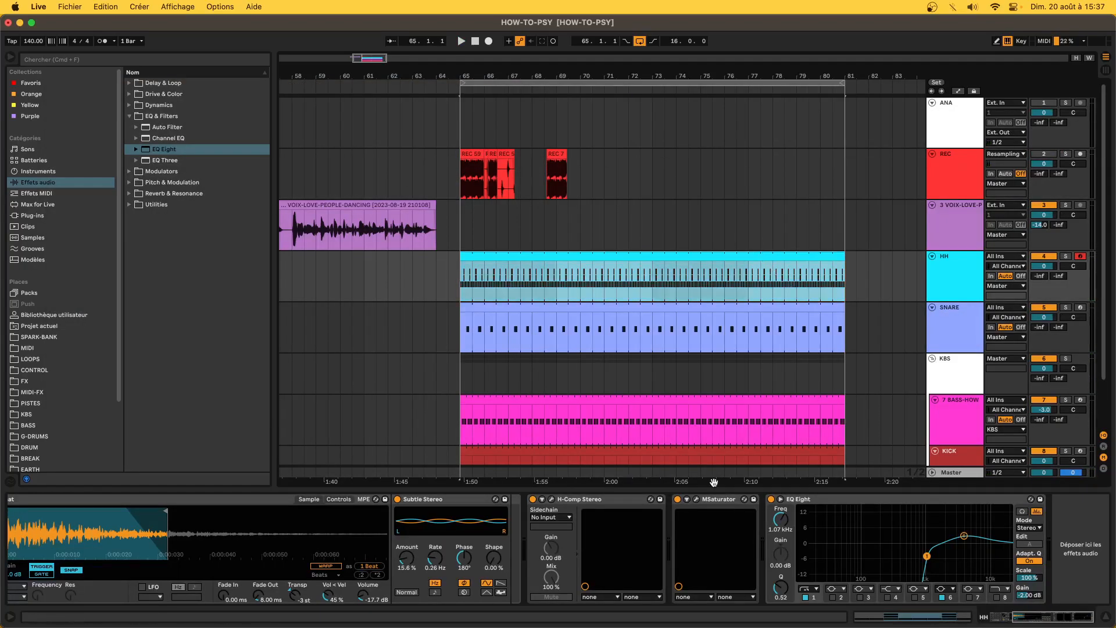
left_click(698, 500)
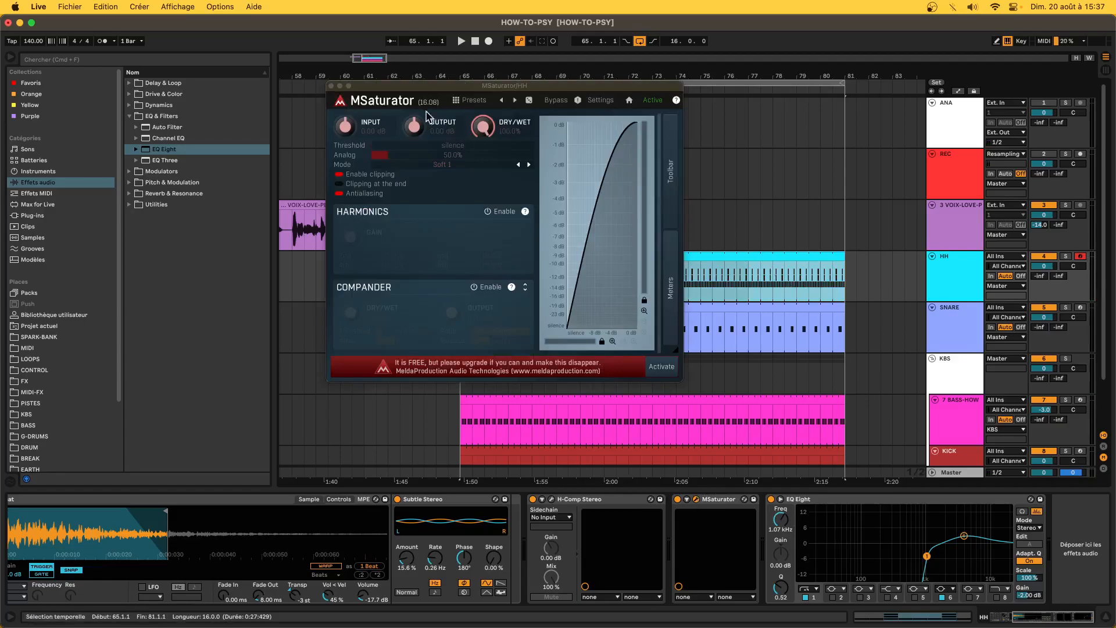
double_click(386, 155)
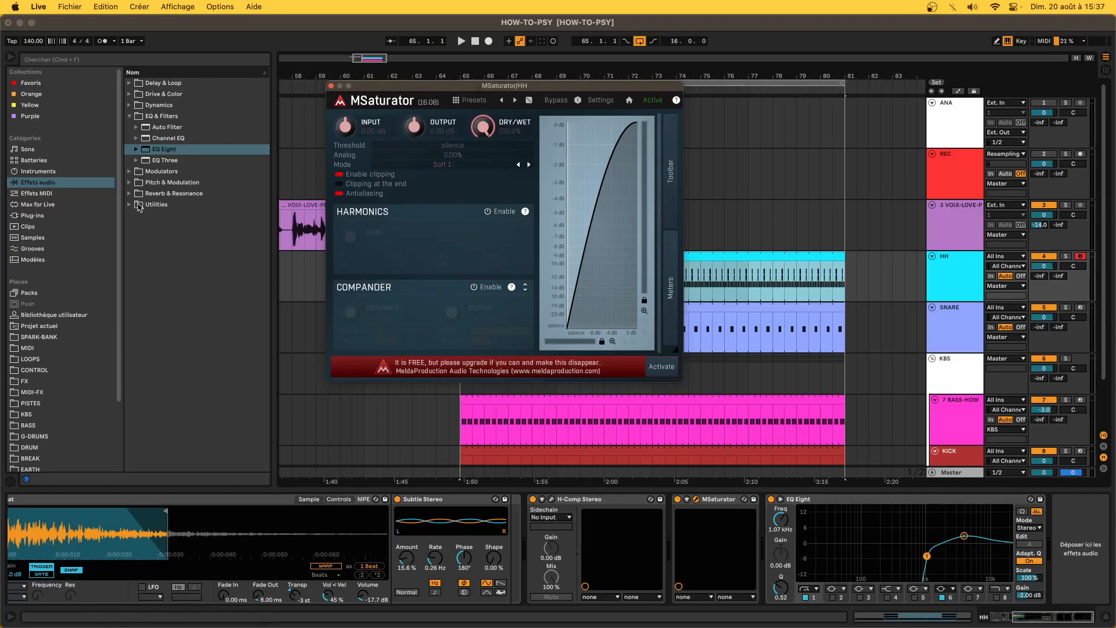
Insert Utility between H-Comp Stereo and MSaturator on the HH track with 4.00 dB gain, and check the master spectrum.
left_click(131, 204)
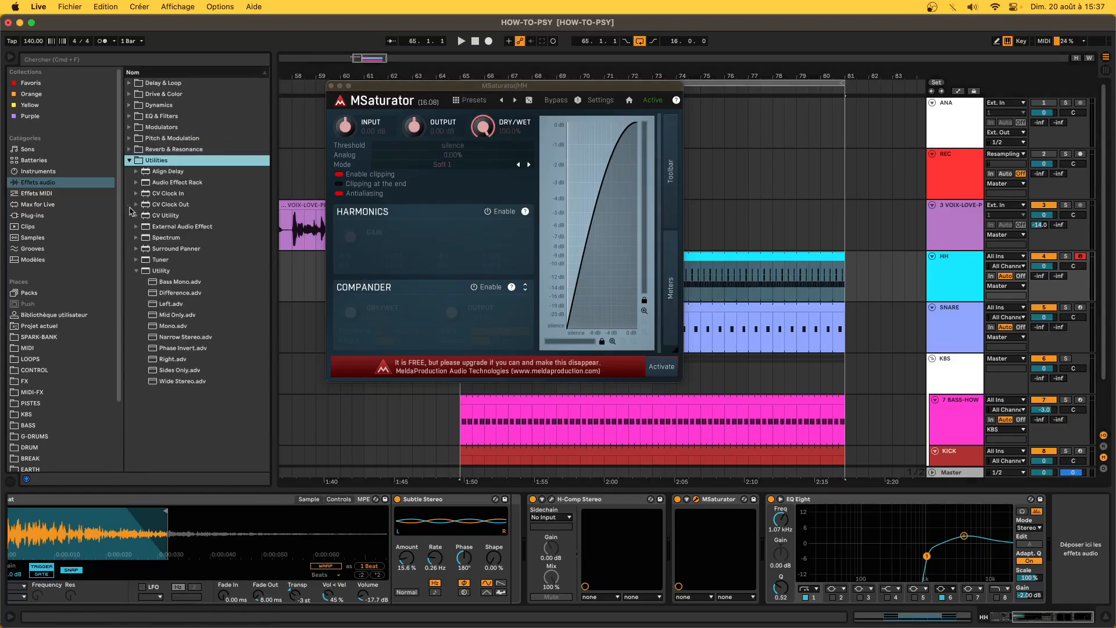
left_click(138, 271)
left_click_drag(154, 275, 723, 562)
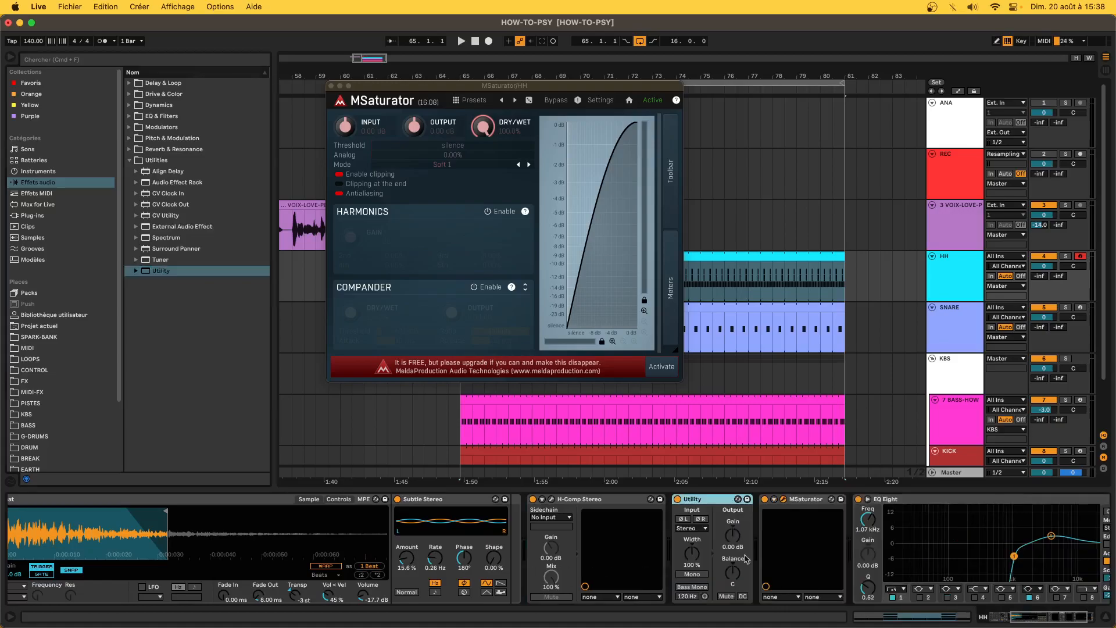
left_click(734, 544)
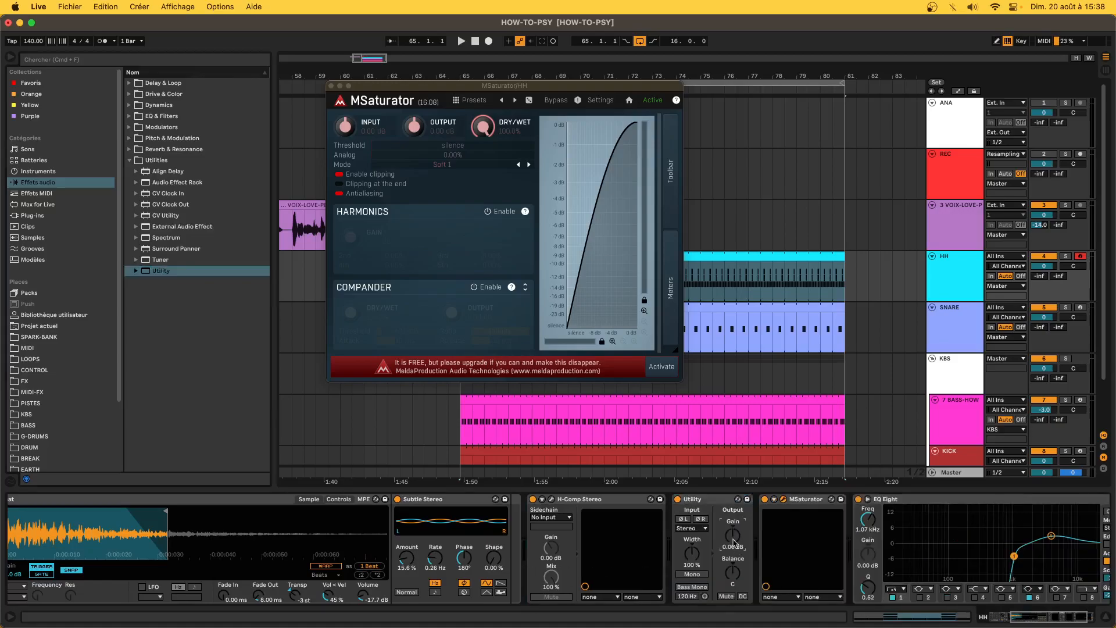
left_click_drag(734, 544, 734, 518)
left_click(952, 472)
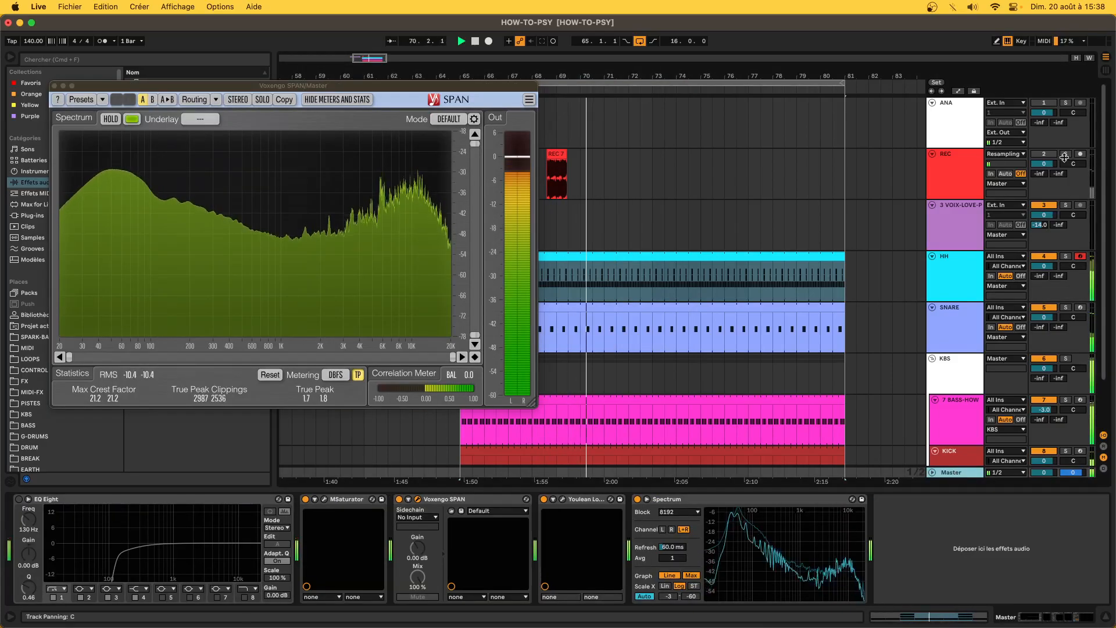
Raise MSaturator's threshold on the HH track to about -11 dB during playback and close the plug-in window.
left_click(954, 282)
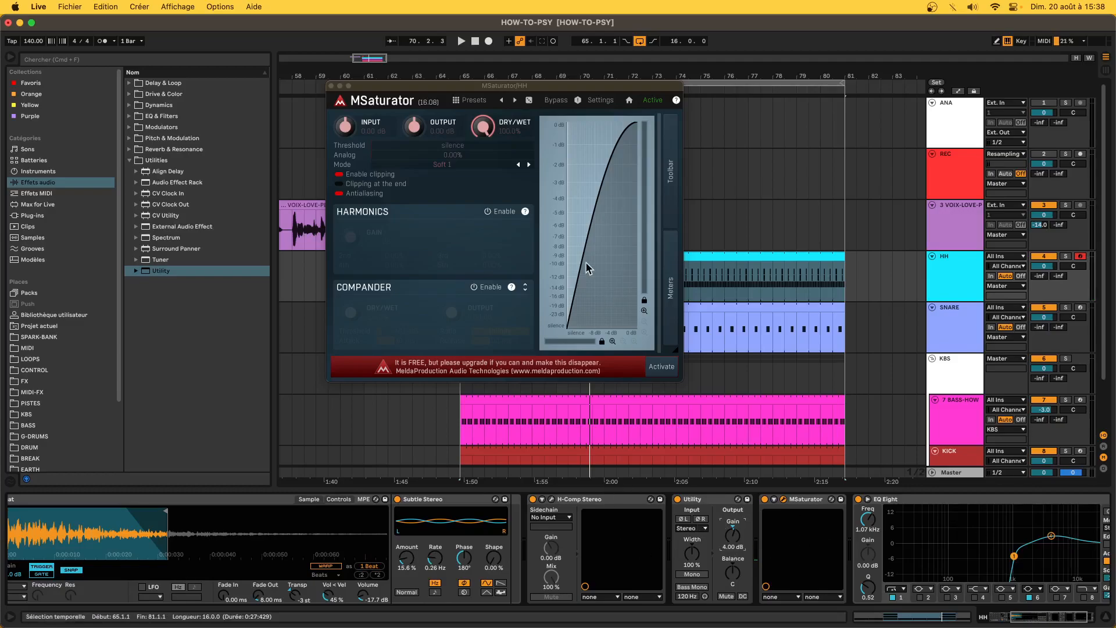
key("space")
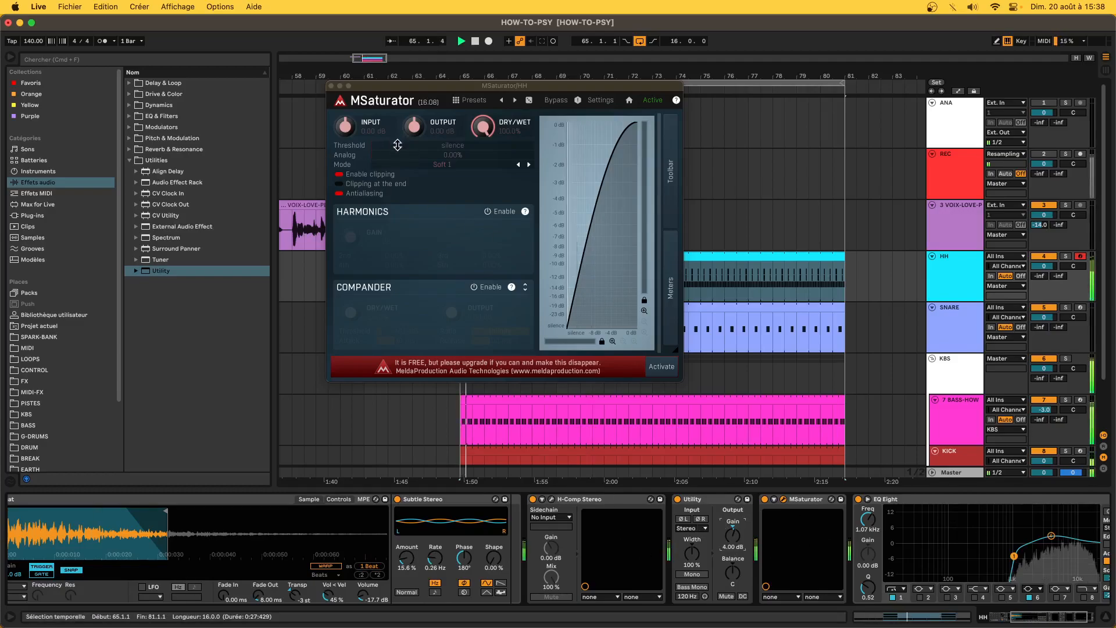
left_click_drag(398, 142, 399, 116)
key("space")
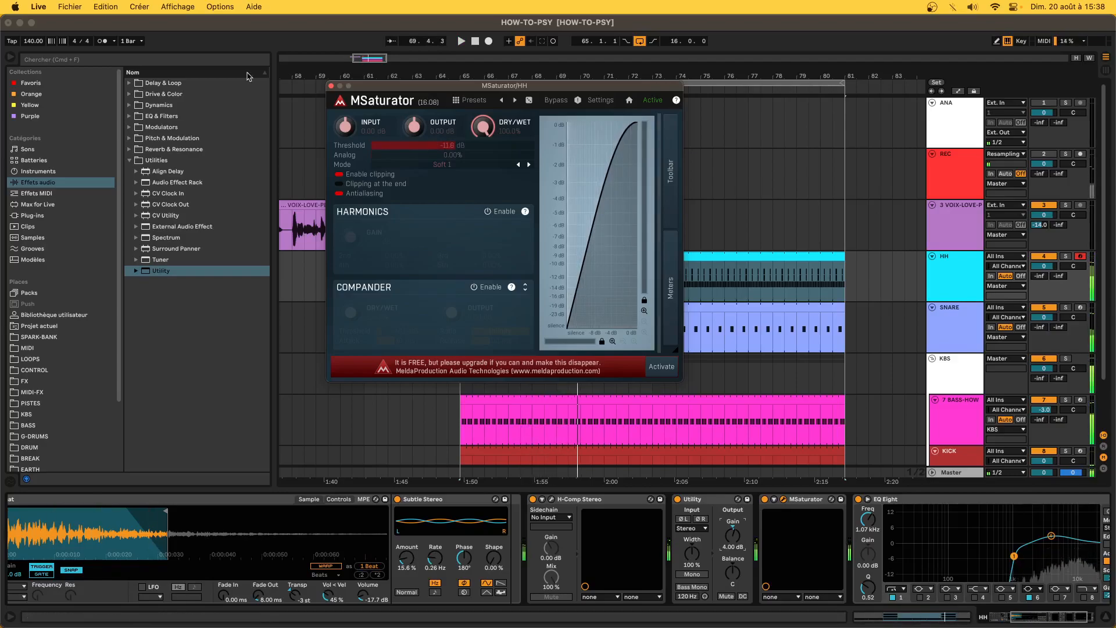
left_click(332, 86)
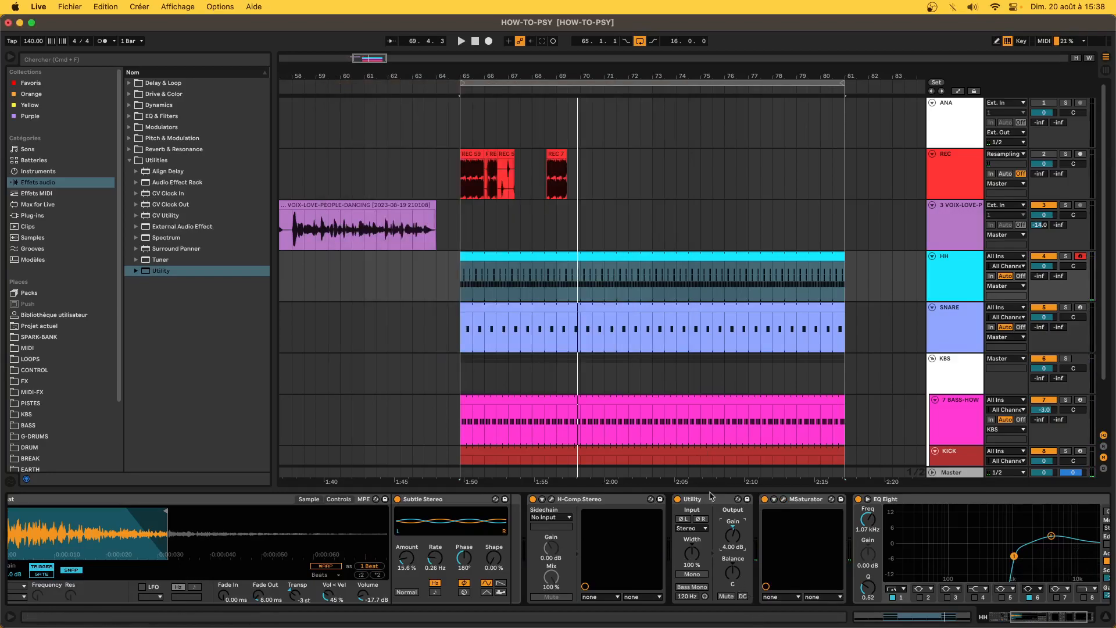
Enable EQ Eight band 7 on the HH track as a narrow cut of -9.71 dB at 5.84 kHz with a Q of 18.0.
scroll(801, 511, "right", 3)
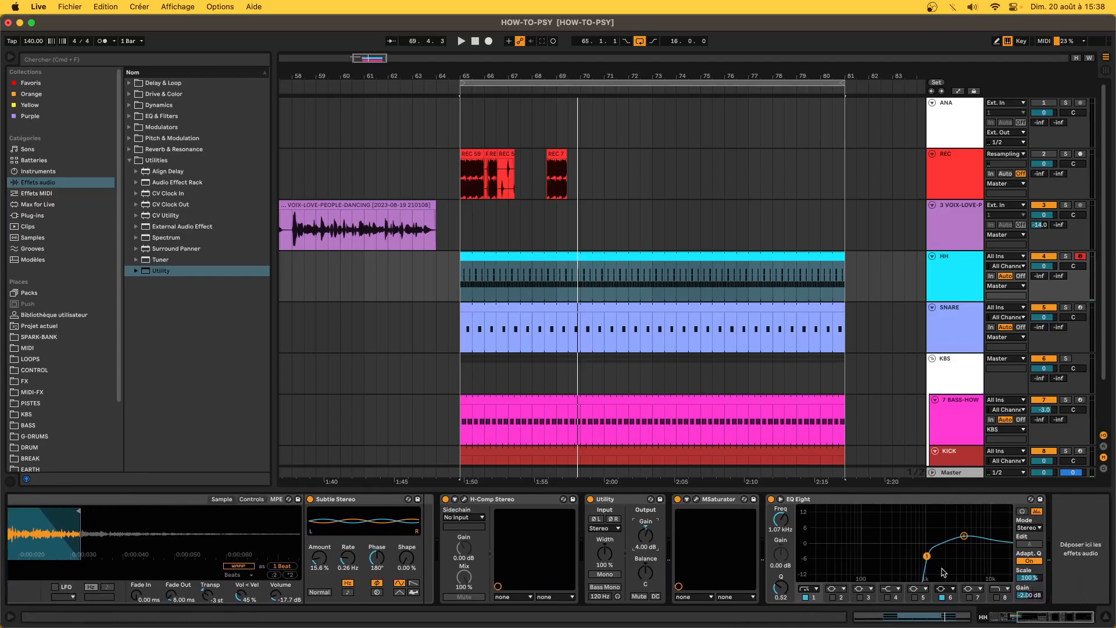
left_click(970, 598)
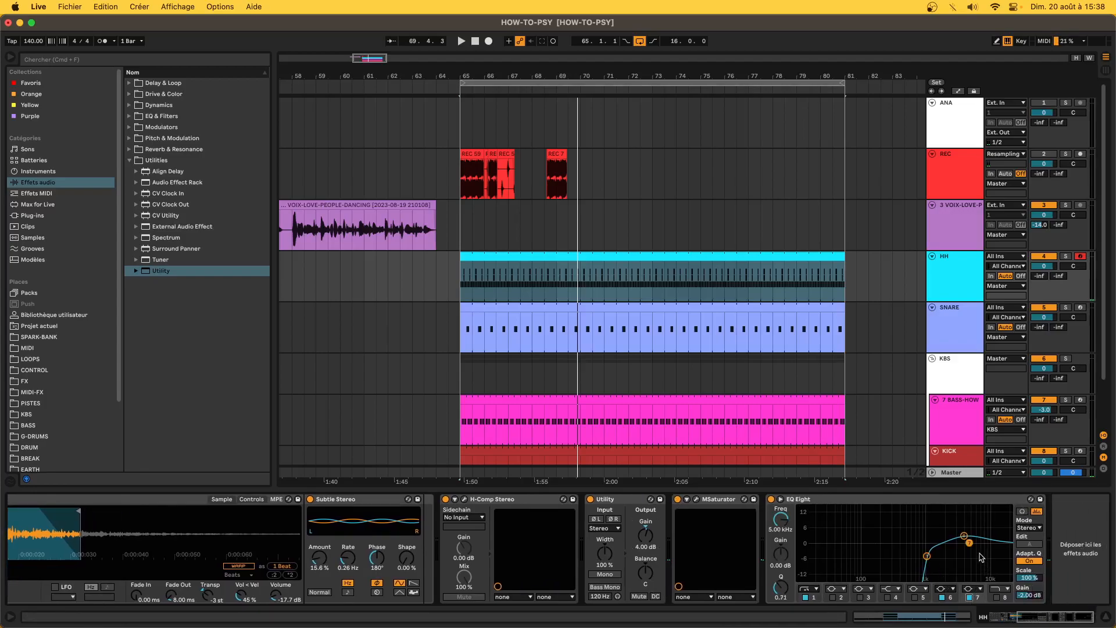
double_click(982, 557)
key("space")
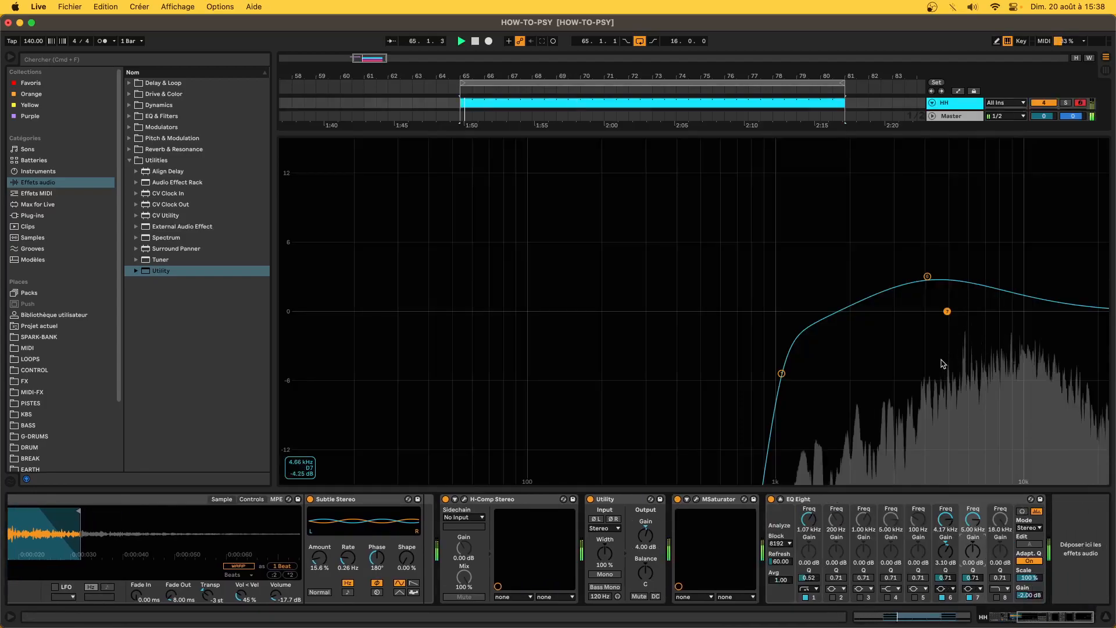
left_click_drag(947, 312, 965, 322)
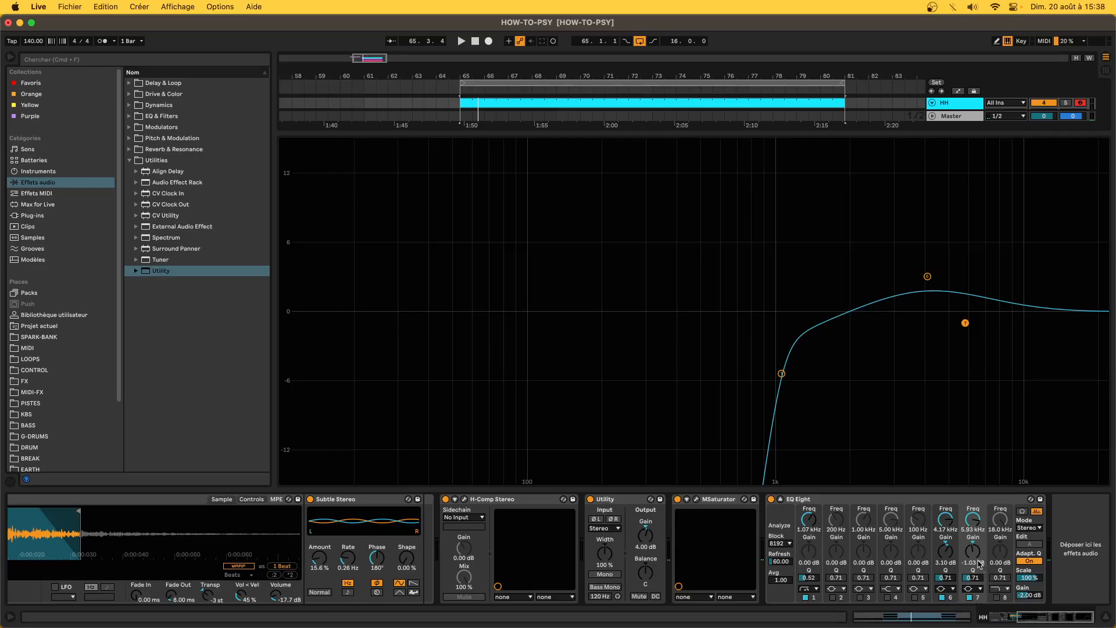
left_click_drag(973, 578, 972, 520)
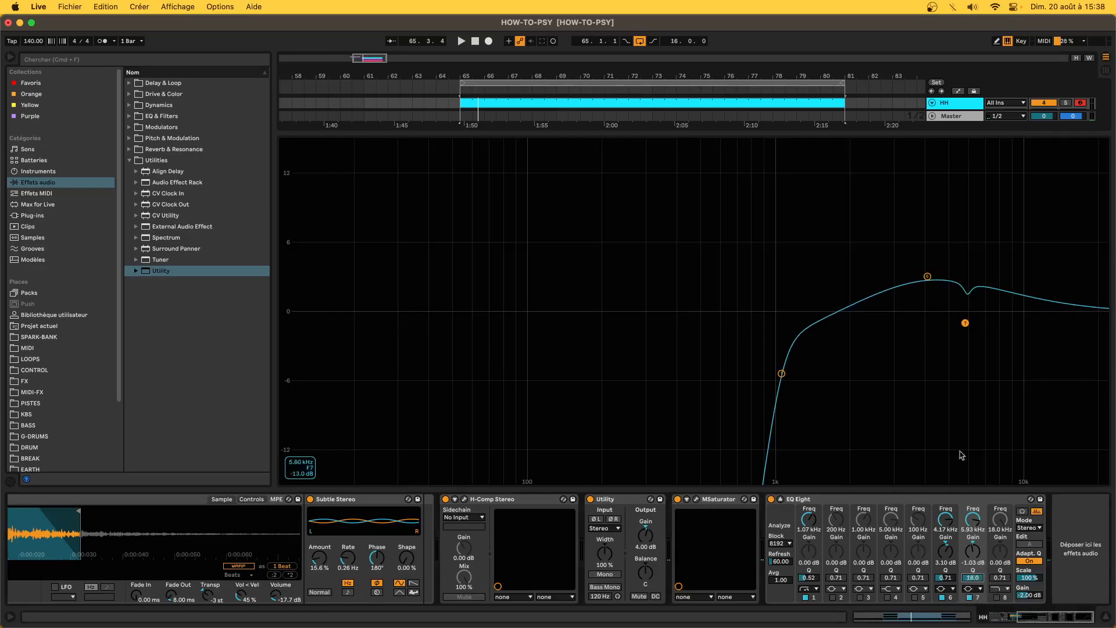
key("space")
left_click_drag(965, 323, 965, 351)
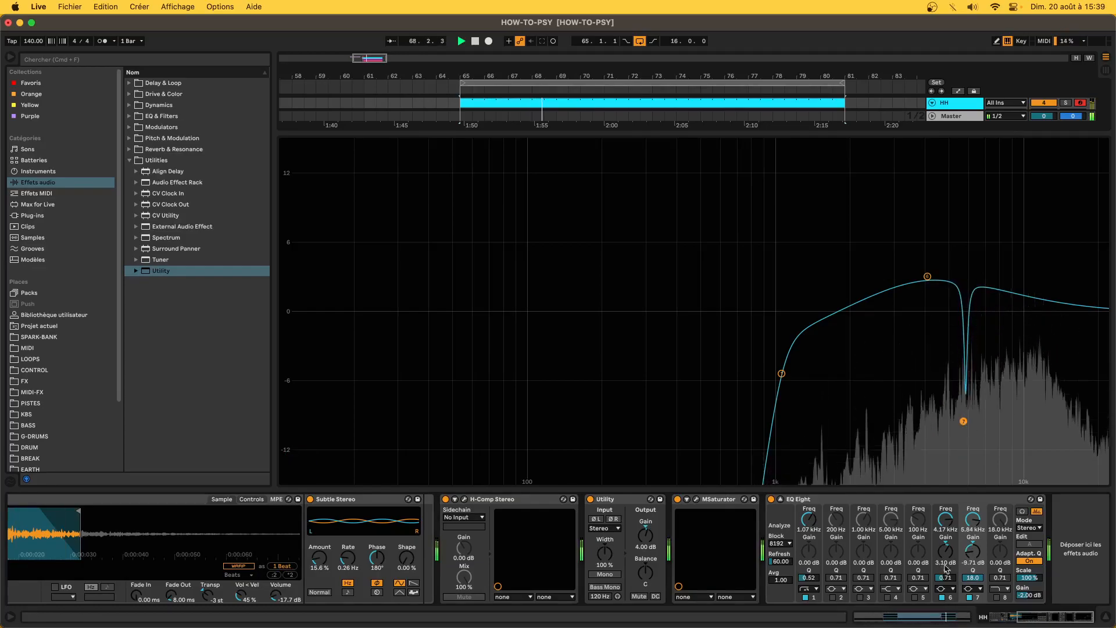
Try a higher Q on EQ Eight band 6, undo it, and soften the band 7 cut to -3.33 dB with a Q of 5.33.
left_click_drag(946, 577, 945, 558)
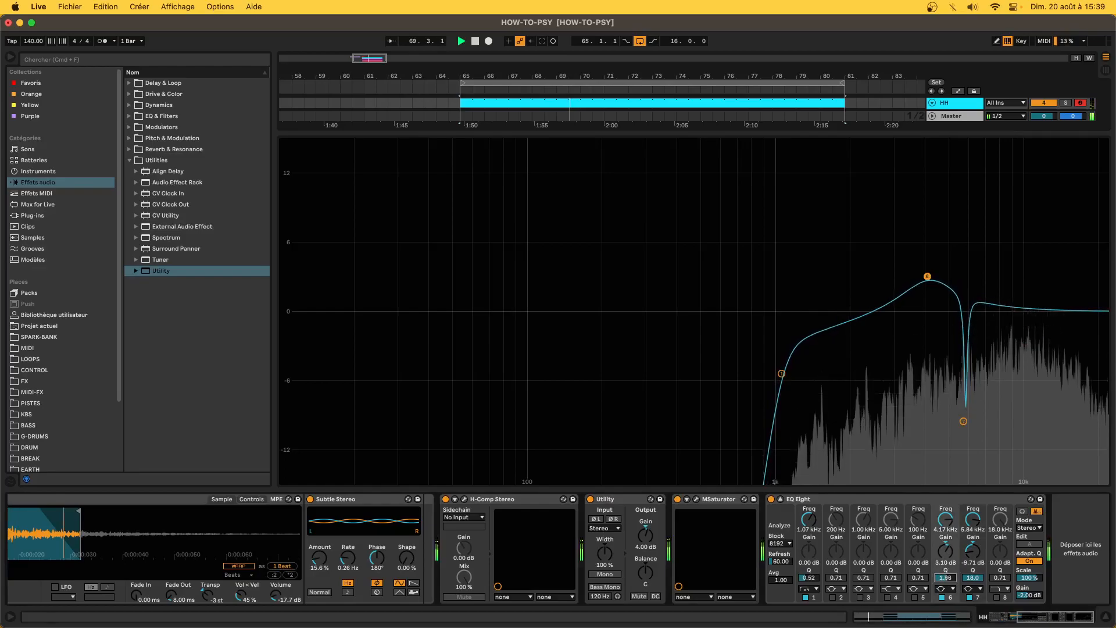
key("super+z")
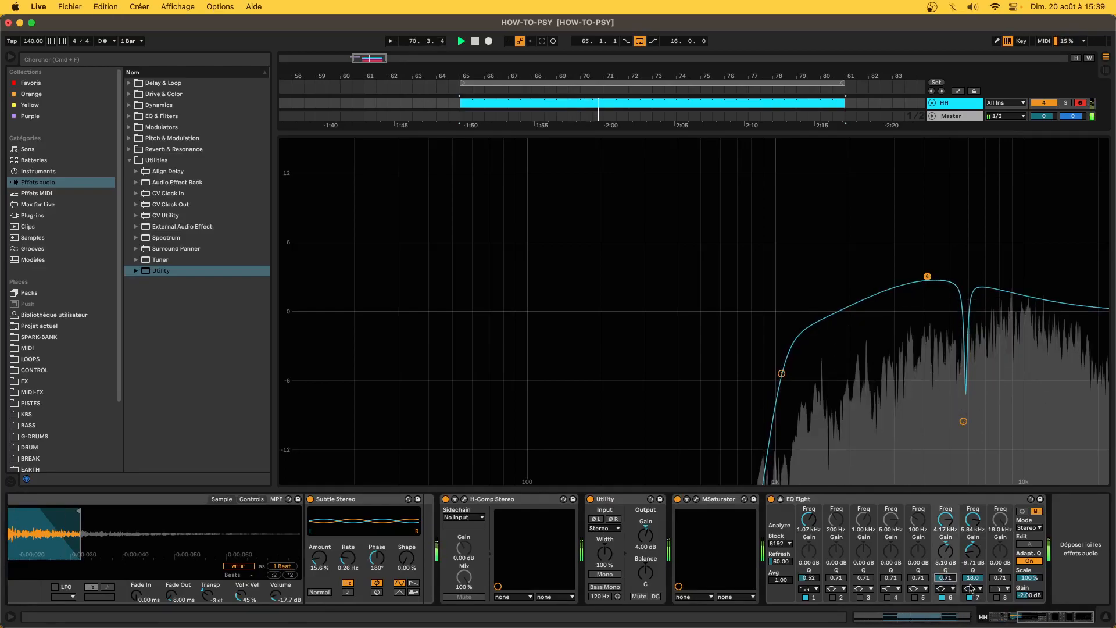
left_click(972, 578)
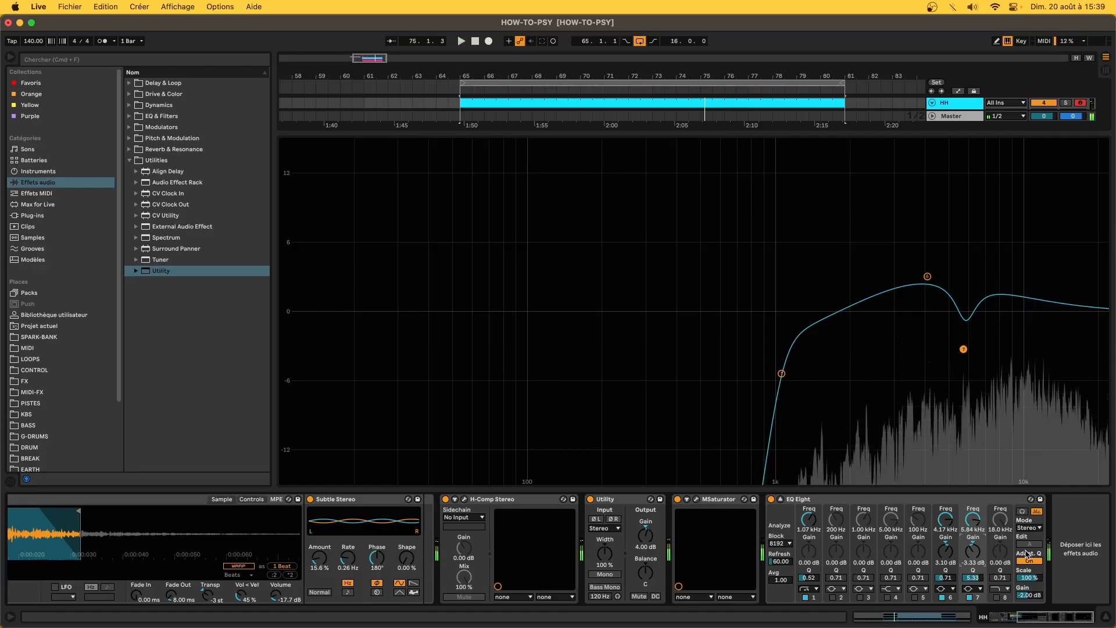
key("Escape")
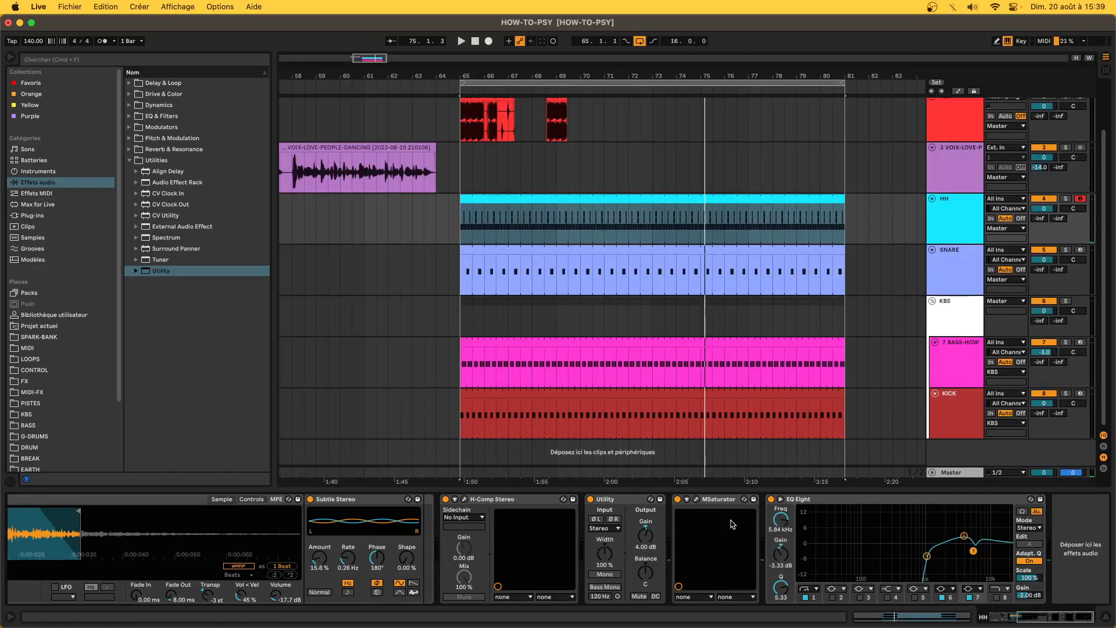
Try a Compressor after Utility on the HH track in Peak mode, with a -13.2 dB threshold and 11.1 ms attack.
left_click(733, 500)
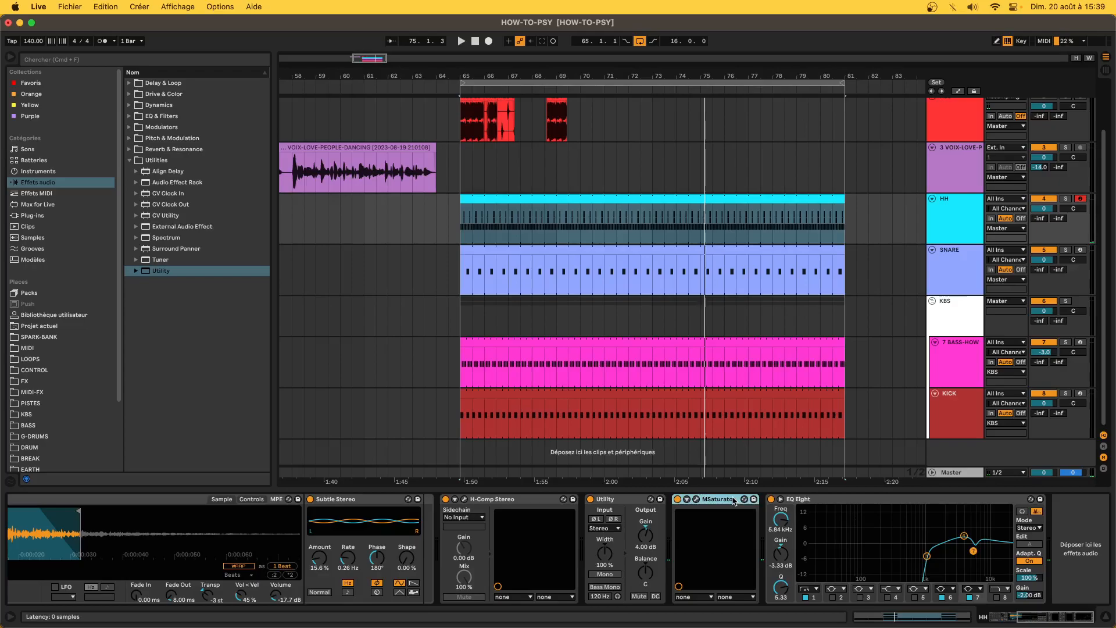
left_click(636, 501)
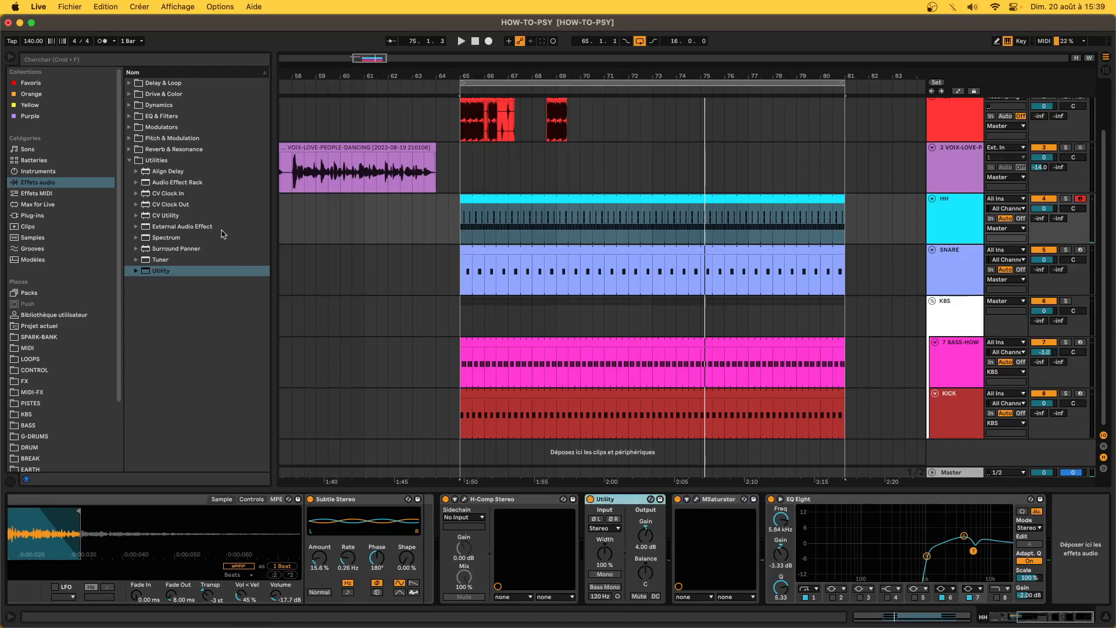
left_click(129, 105)
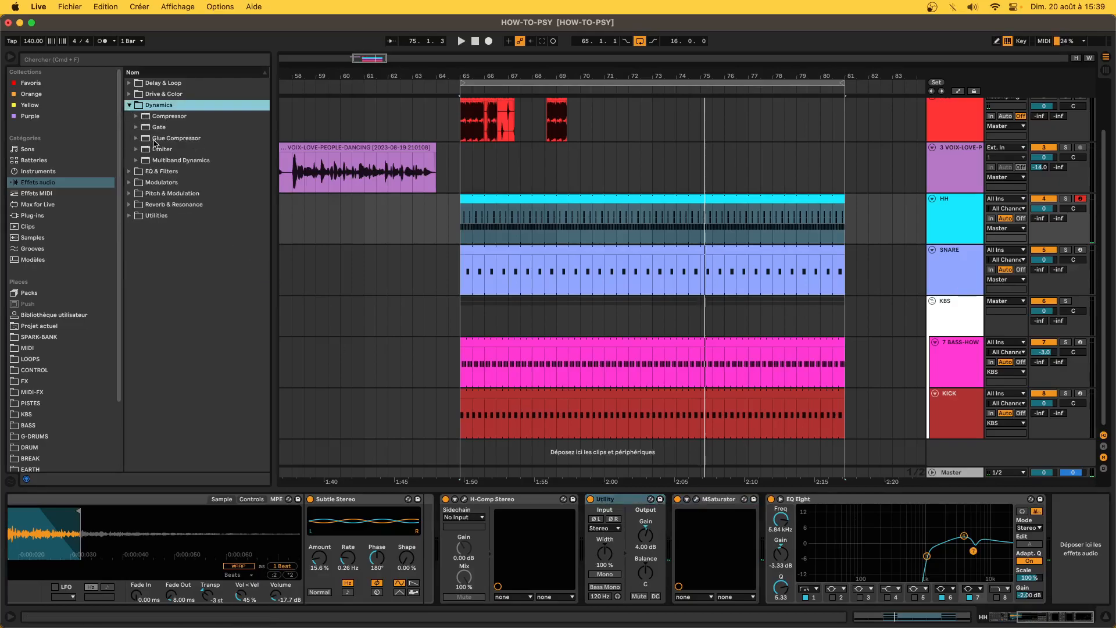
left_click(169, 117)
left_click_drag(622, 456, 729, 553)
key("space")
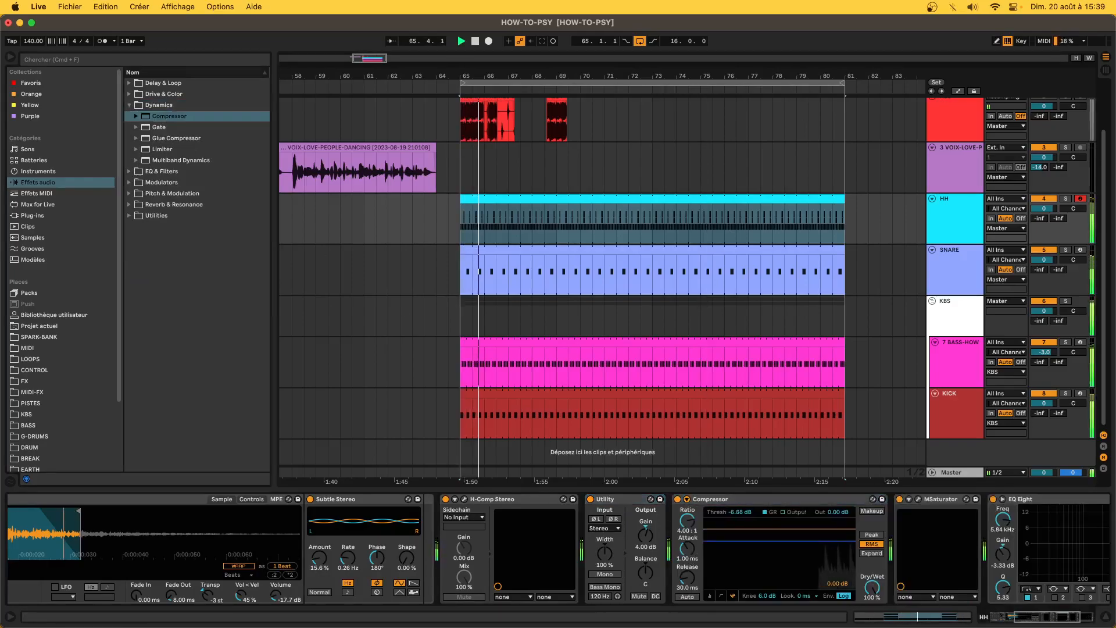
left_click(871, 536)
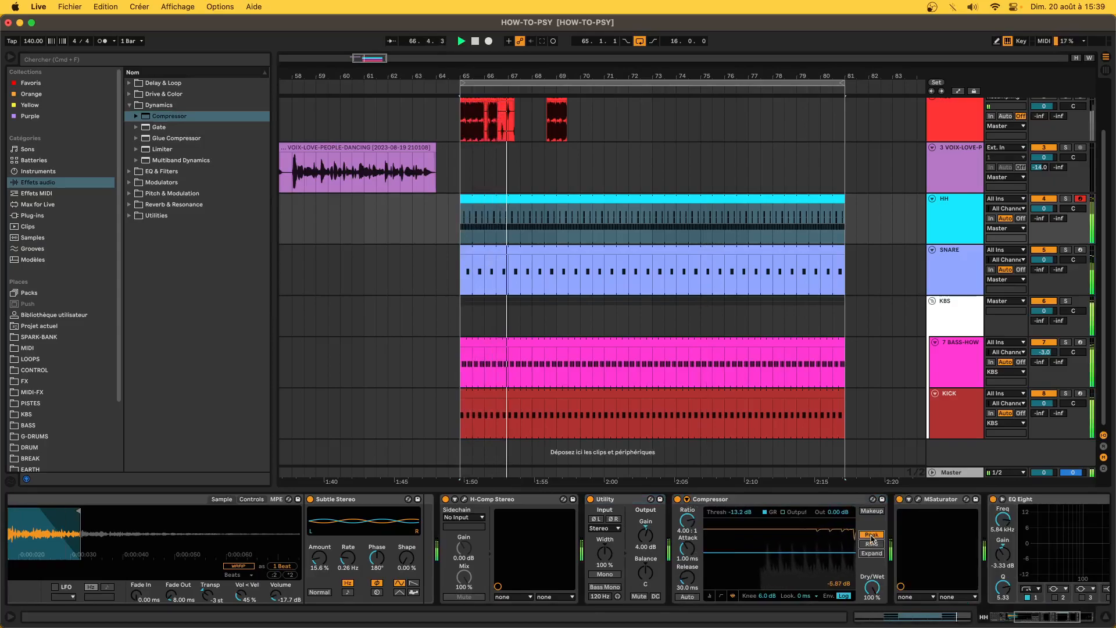
left_click_drag(687, 549, 687, 526)
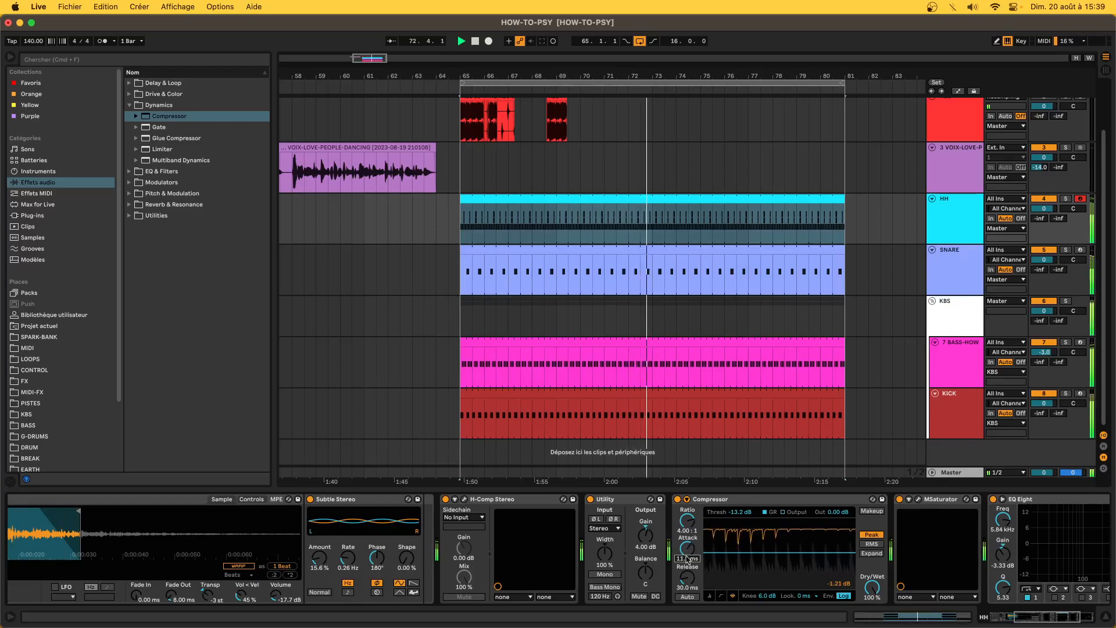
Compare the hi-hat with and without the Compressor during playback, then delete the Compressor from the HH track.
left_click(678, 499)
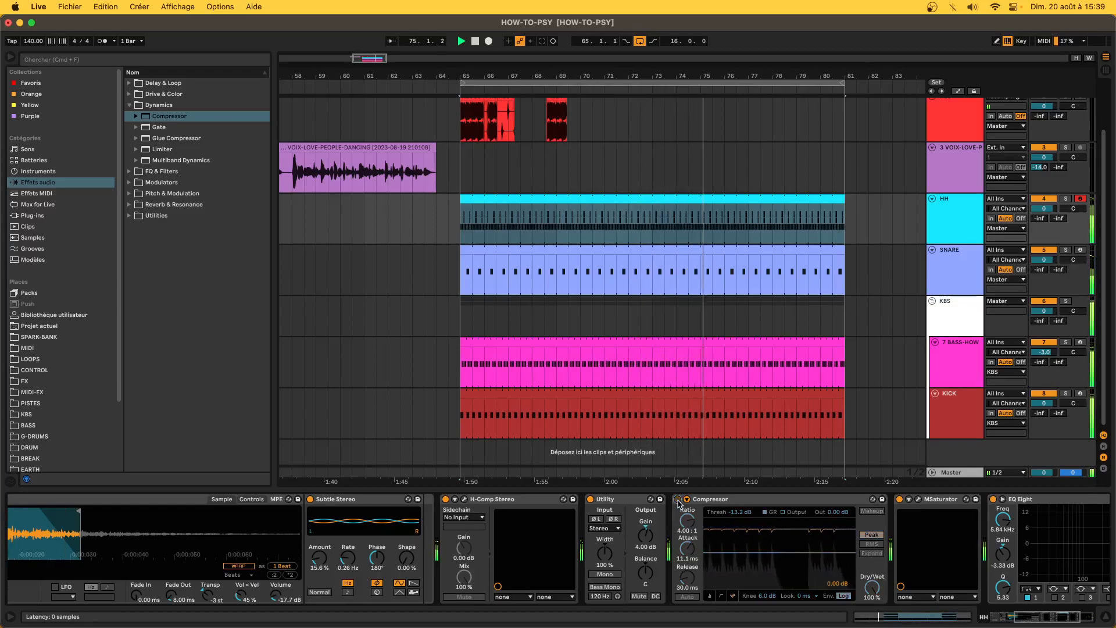
left_click(678, 499)
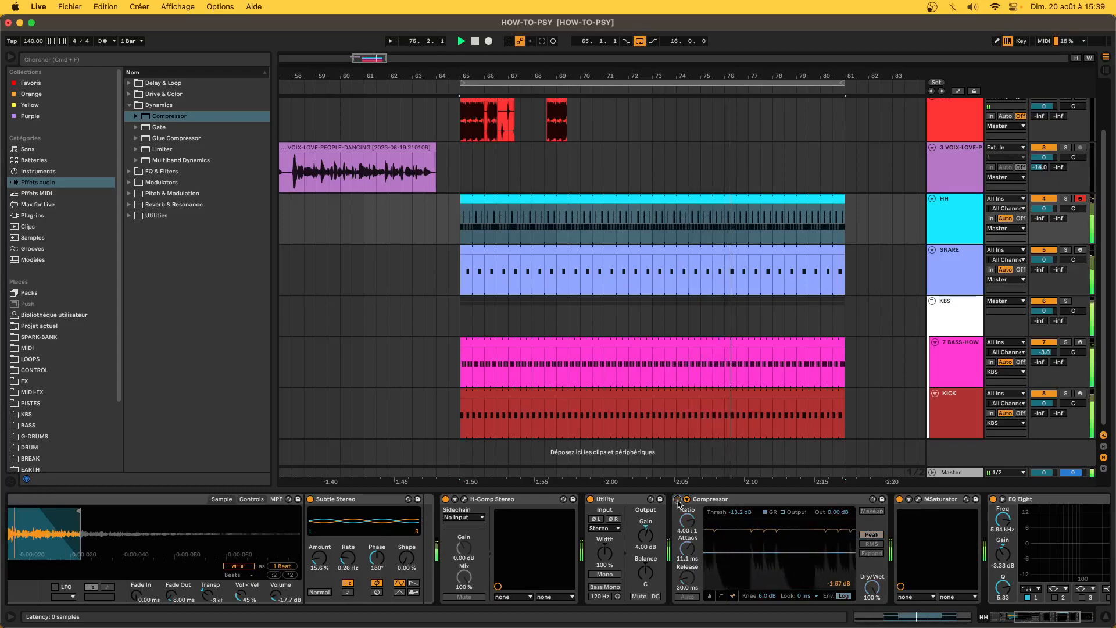
left_click(678, 500)
key("Delete")
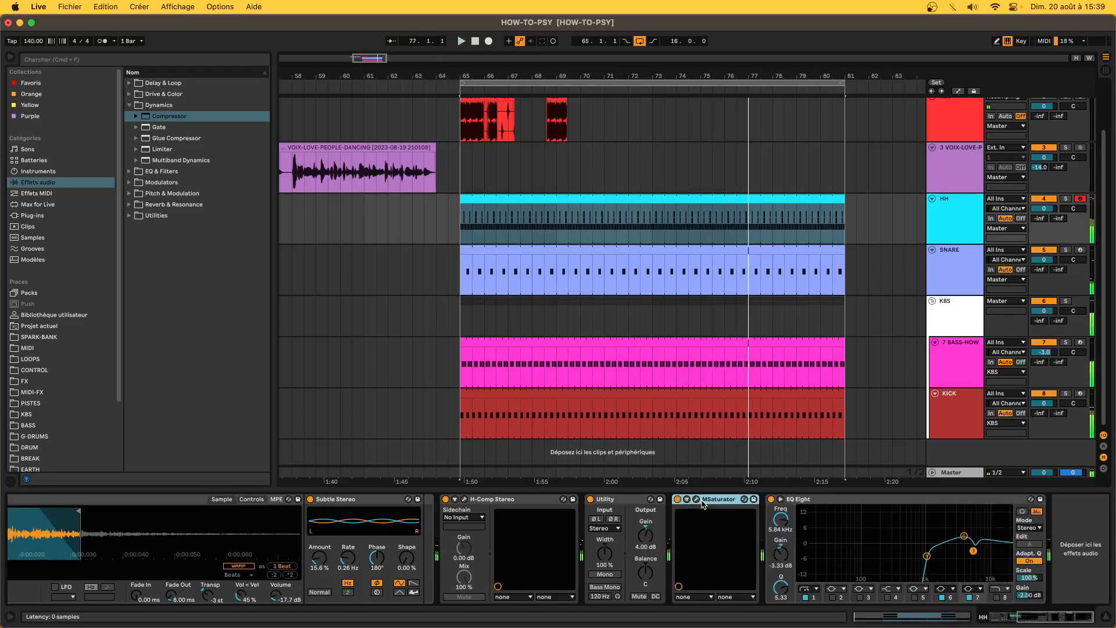
Shorten the end of the 1 SMPL-44 sample in the HH Drum Rack during playback.
scroll(346, 558, "left", 10)
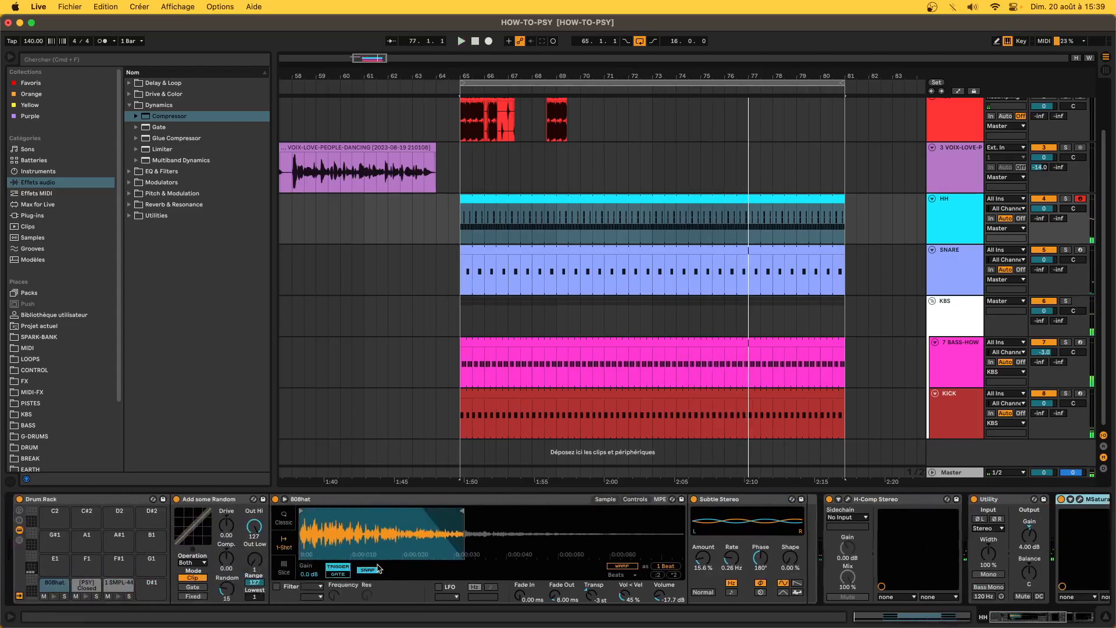
left_click(115, 588)
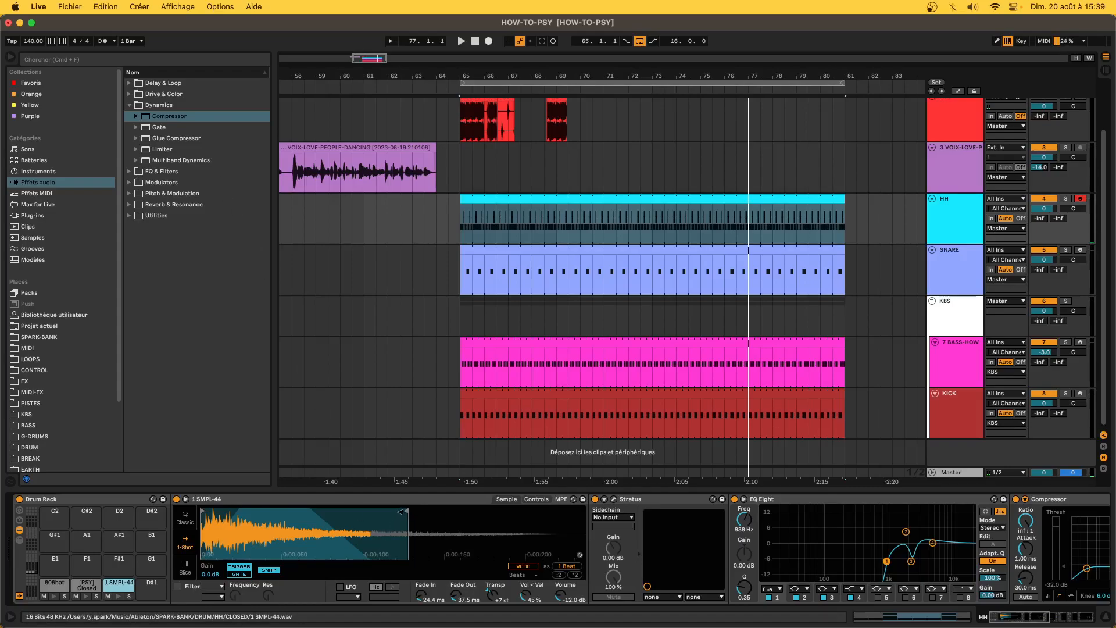
key("space")
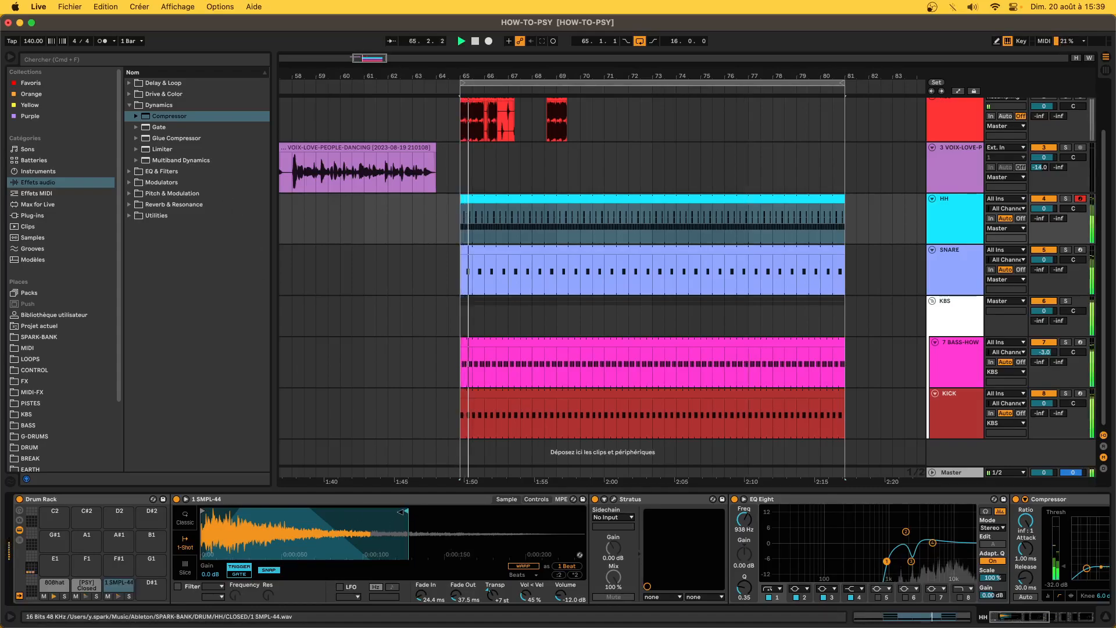
mouse_move(373, 506)
left_mouse_down()
mouse_move(296, 492)
mouse_move(369, 495)
left_mouse_up()
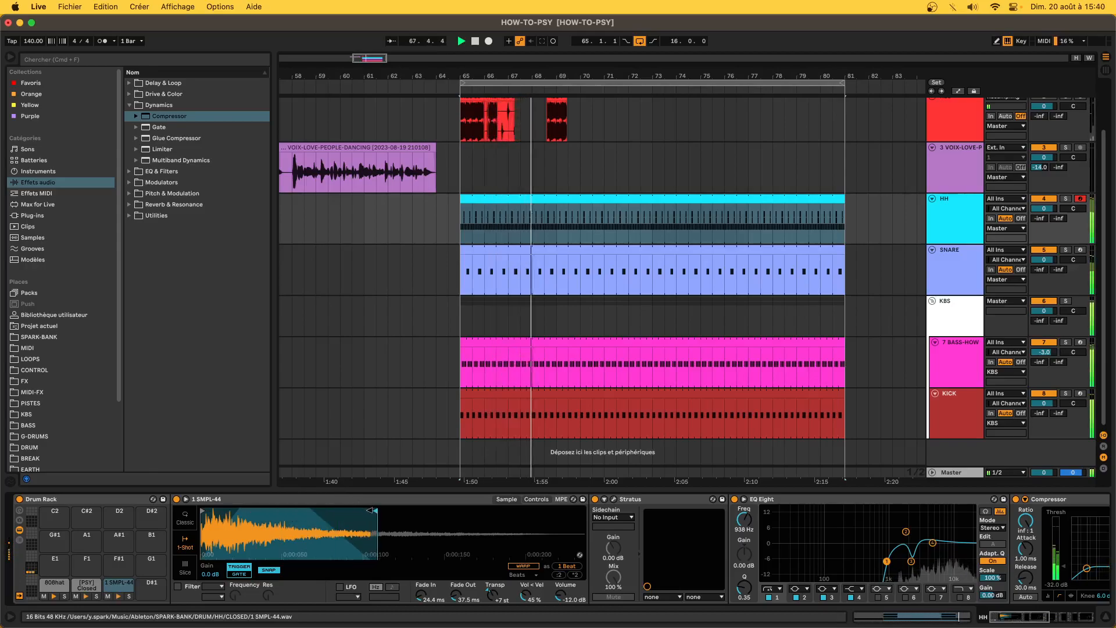
Reduce the 1 SMPL-44 layer's Stratus reverb to 9 % mix, 11.0 m size, 0.000 s reverb time and 6.5 dB trim.
left_click(613, 498)
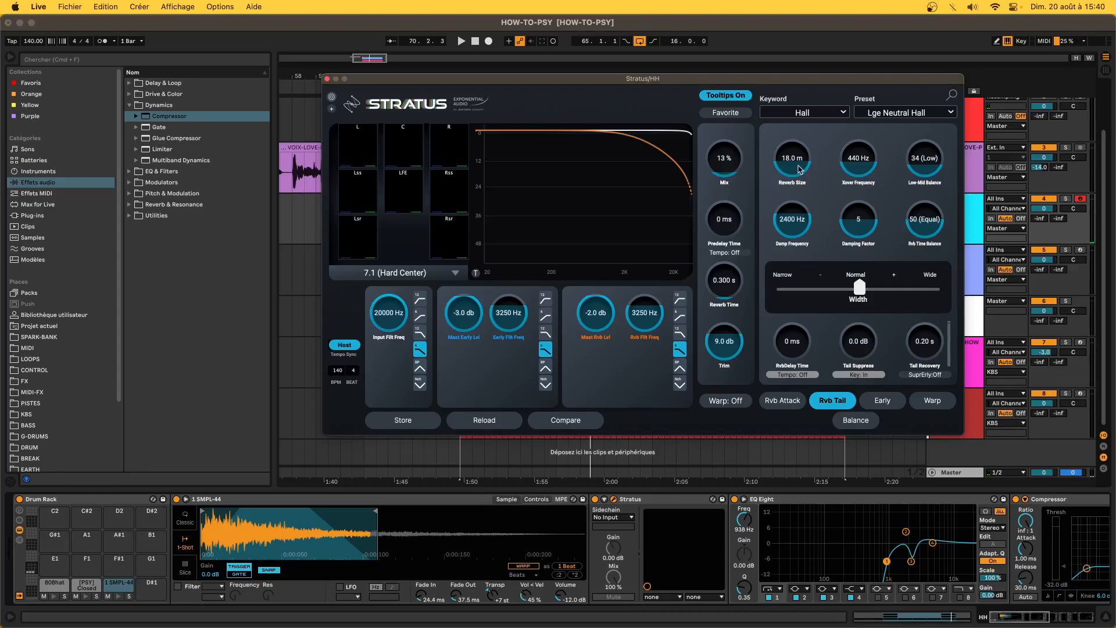
mouse_move(800, 170)
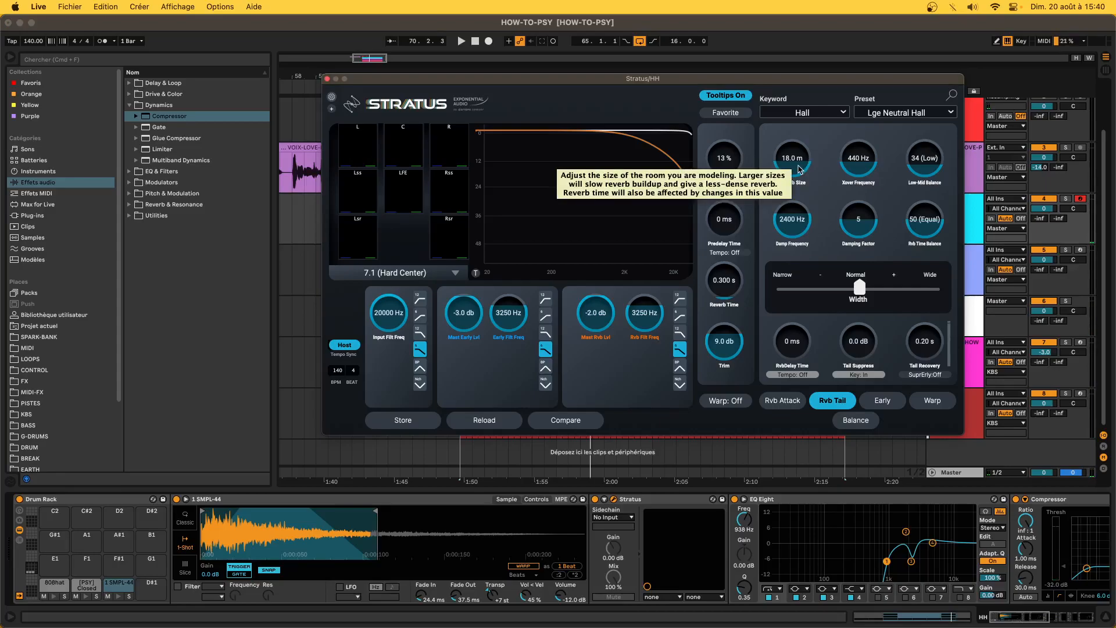
key("space")
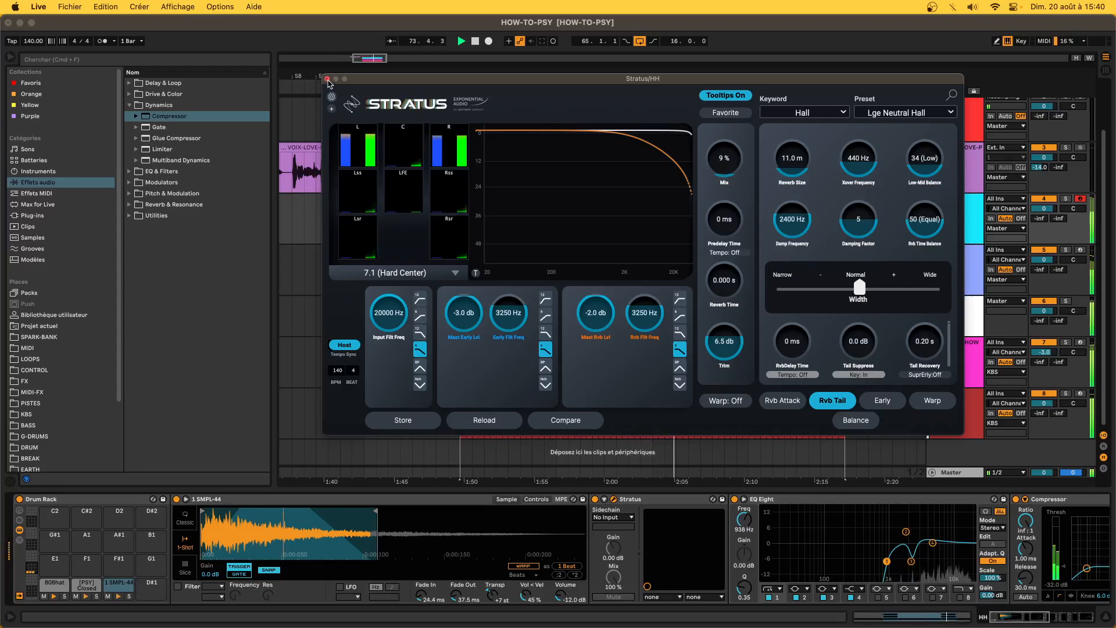
left_click(327, 80)
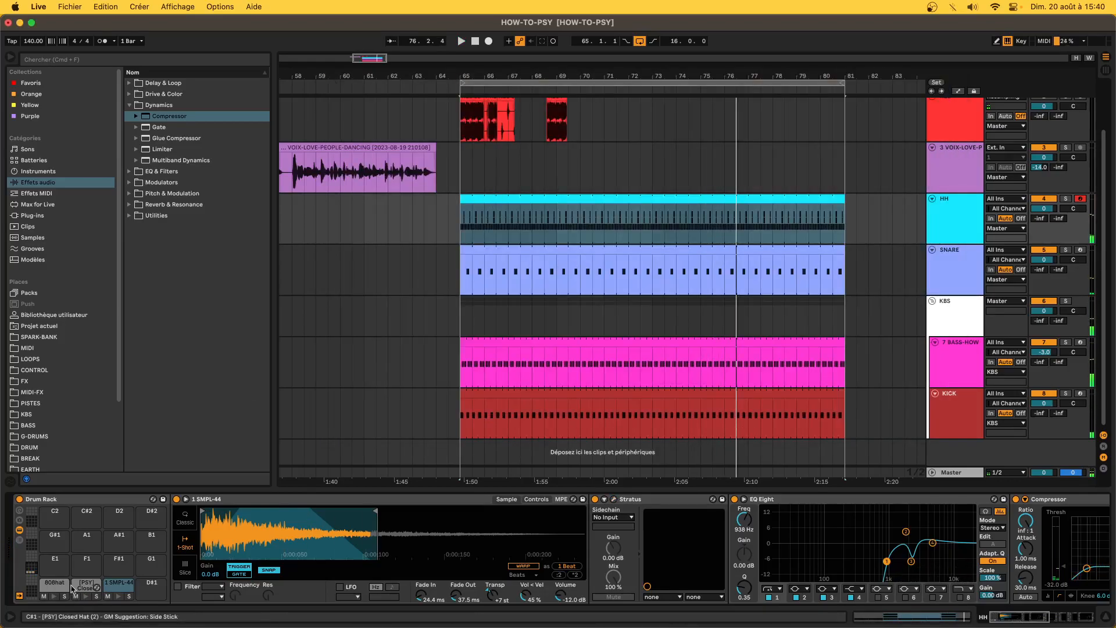
Set the 808hat layer's Subtle Stereo amount to 34.9 % and its sample volume to -20.6 dB during playback.
left_click(54, 583)
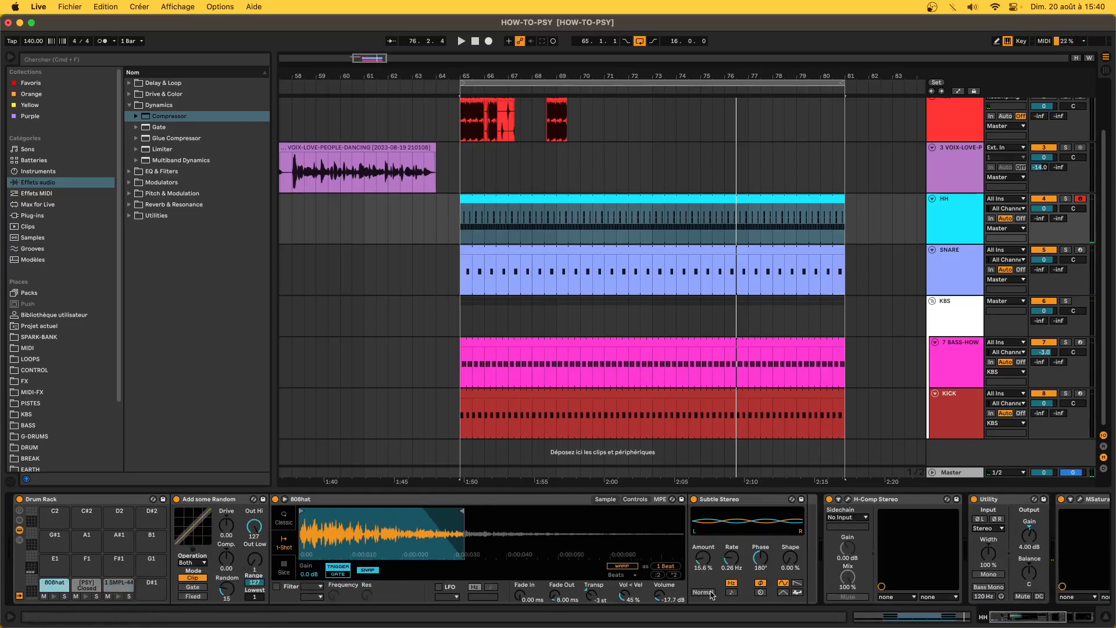
key("space")
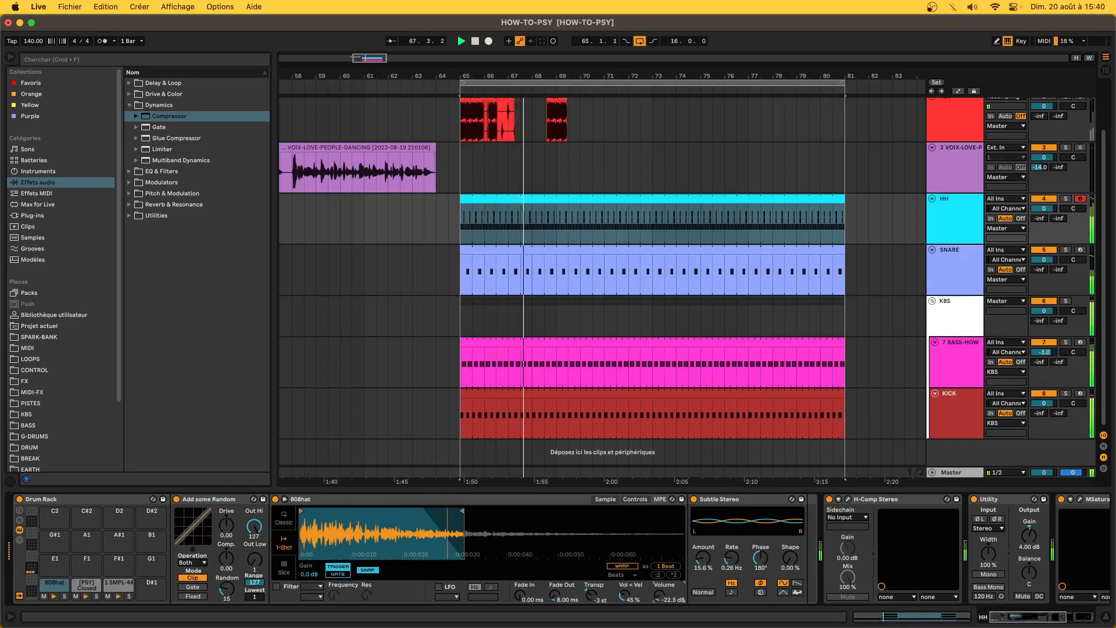
left_click_drag(703, 559, 703, 483)
left_click_drag(658, 597, 702, 625)
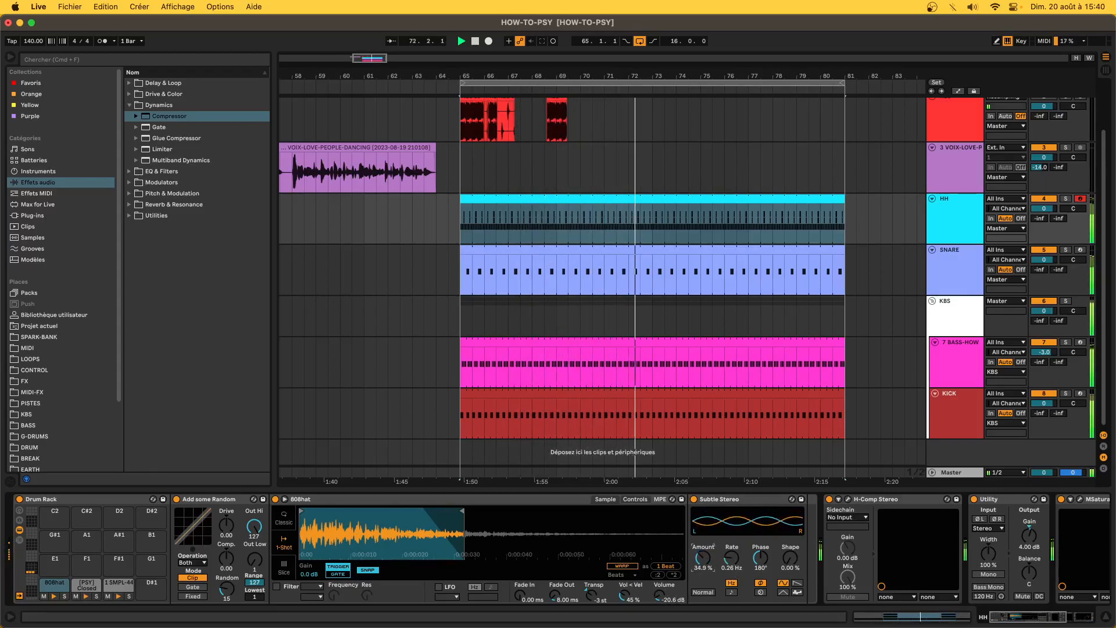
Move the 1 SMPL-44 sample's start past its initial attack and extend its end further into the tail.
left_click(119, 582)
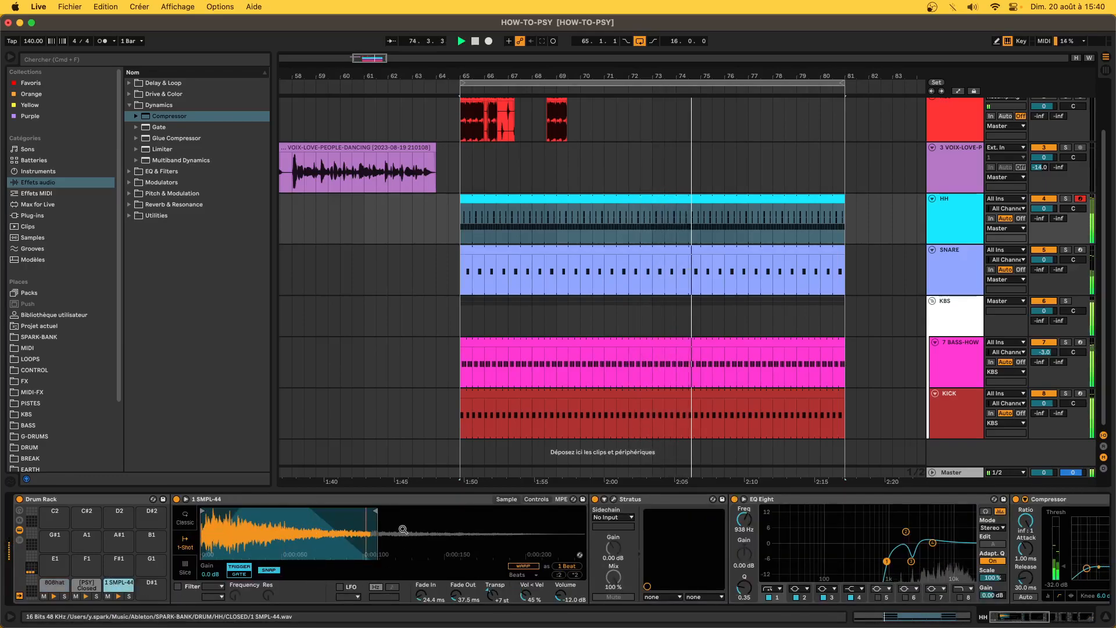
left_click_drag(375, 511, 448, 516)
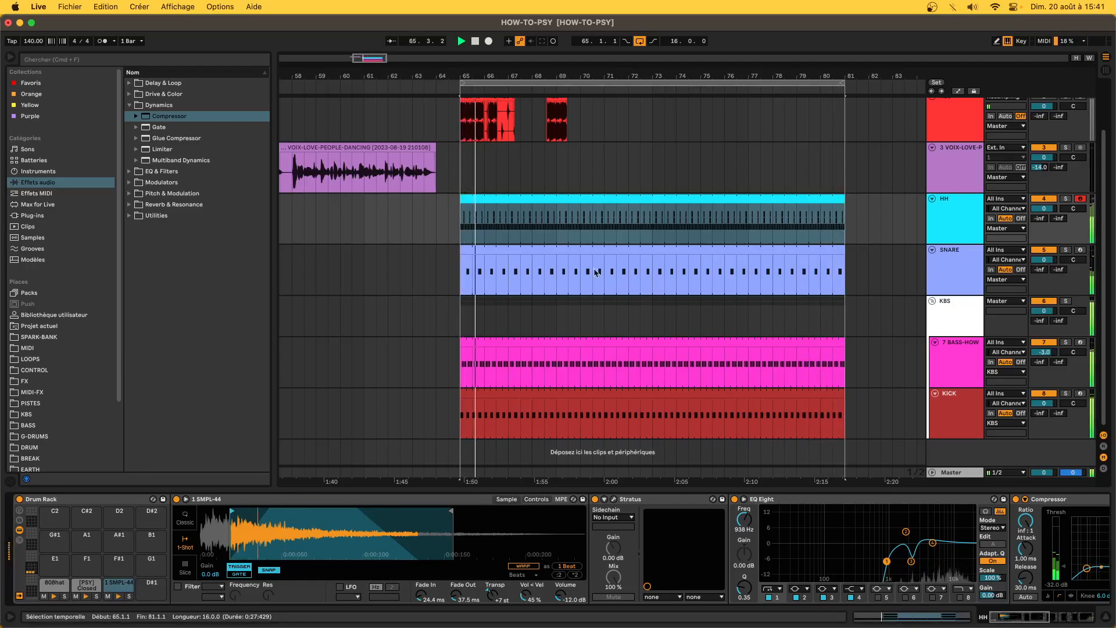
Solo the HH track and lower the output gain of the EQ Eight at the end of its chain.
key("minus")
left_click(1066, 198)
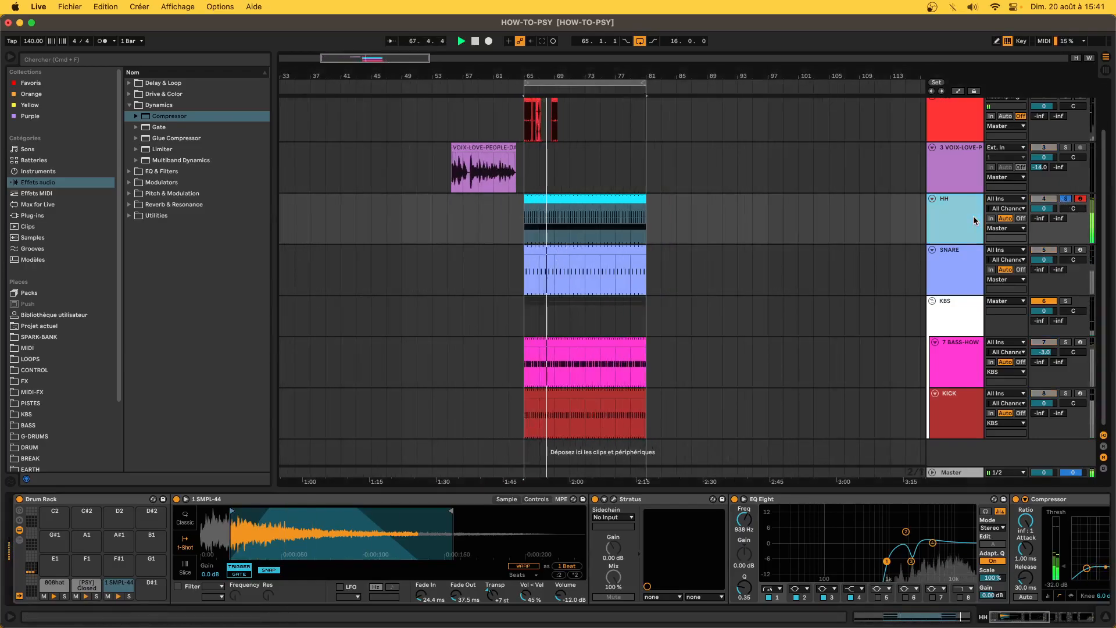
scroll(969, 520, "right", 10)
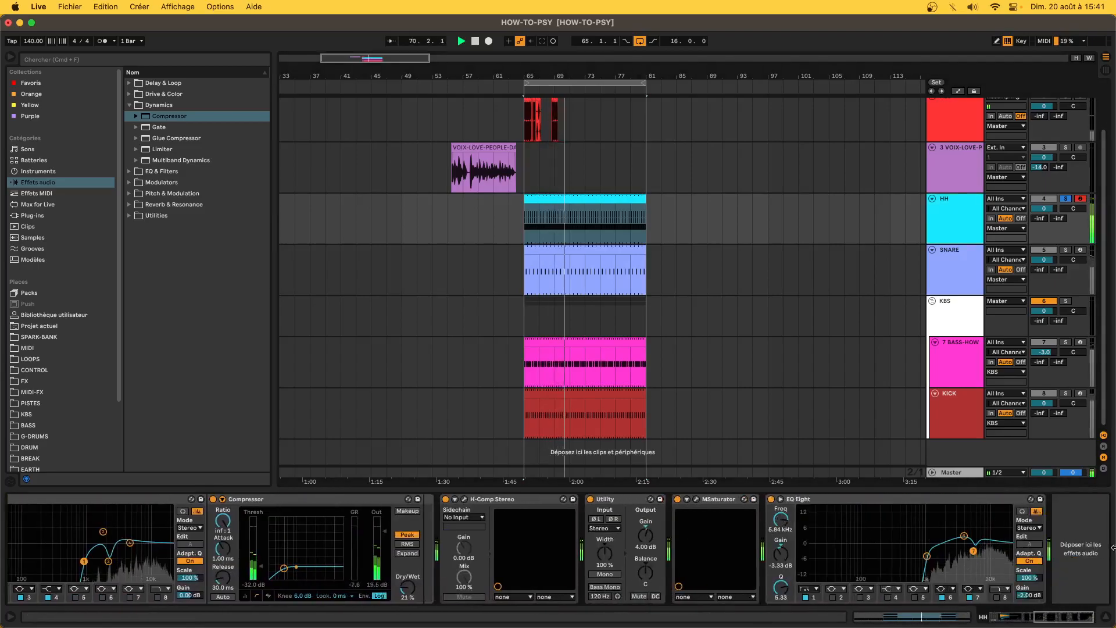
left_click_drag(1028, 595, 1028, 600)
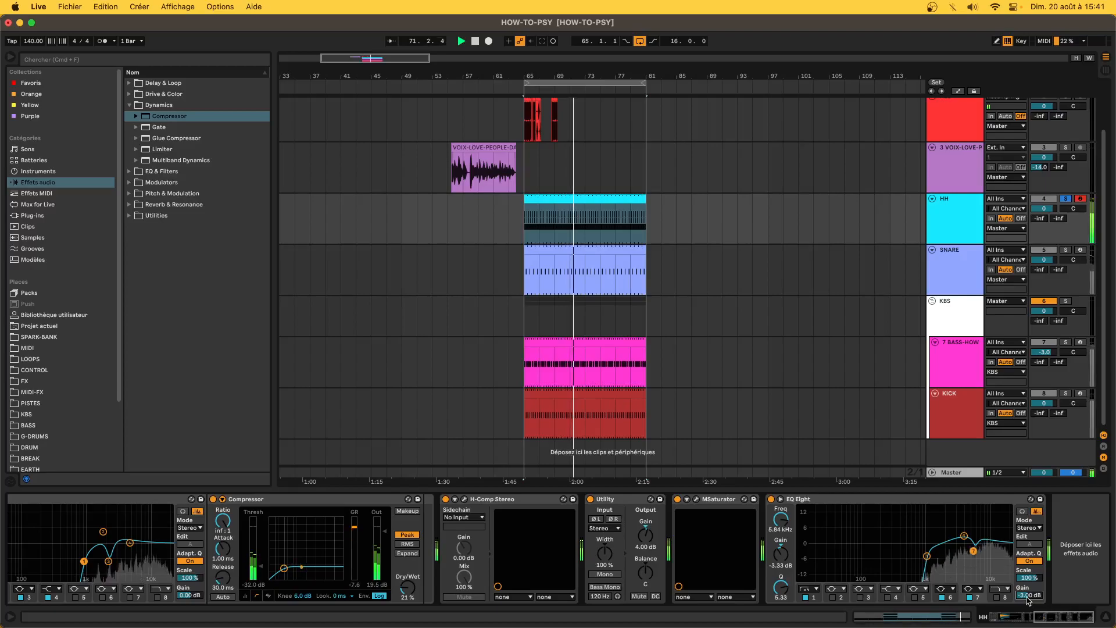
key("Down")
key("space")
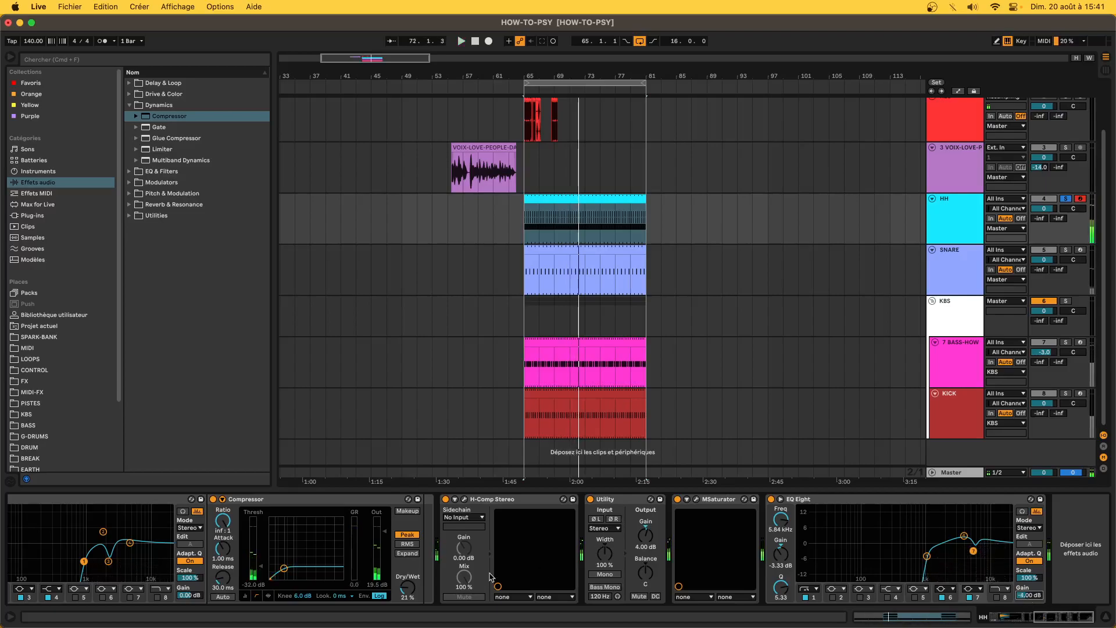
Set the [PSY] Closed Hat (2) layer's sample volume to -10.7 dB while listening to the soloed hi-hat.
left_click(1007, 617)
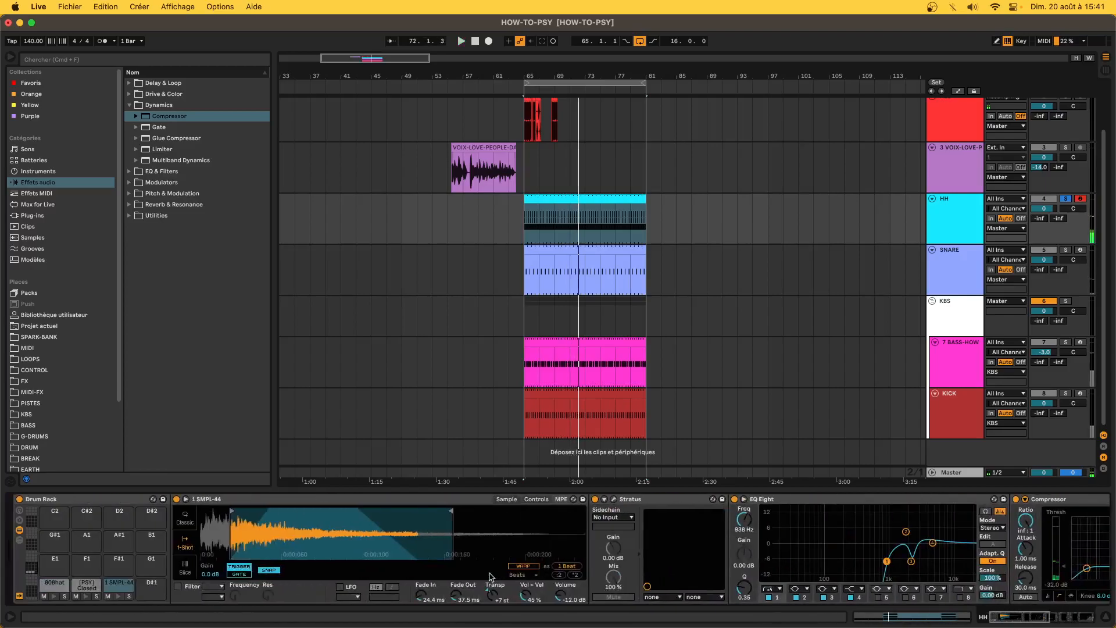
left_click(90, 595)
key("space")
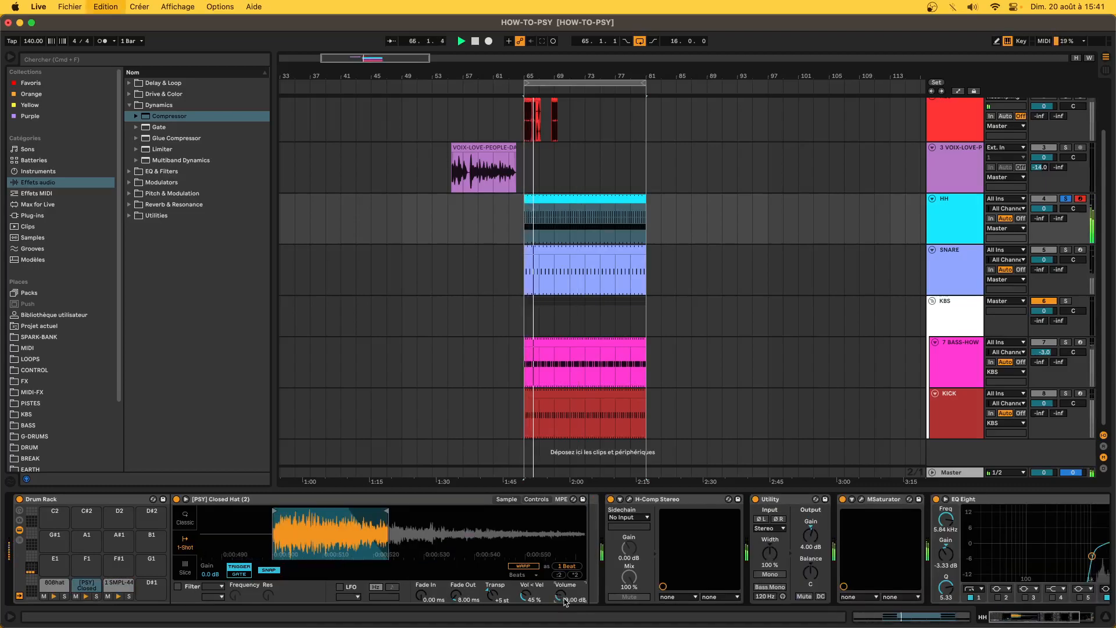
key("space")
Record the soloed hi-hat onto the REC resampling track from 67.2.3 and examine the recorded hit's waveform at 67.4.3.
scroll(557, 111, "up", 10)
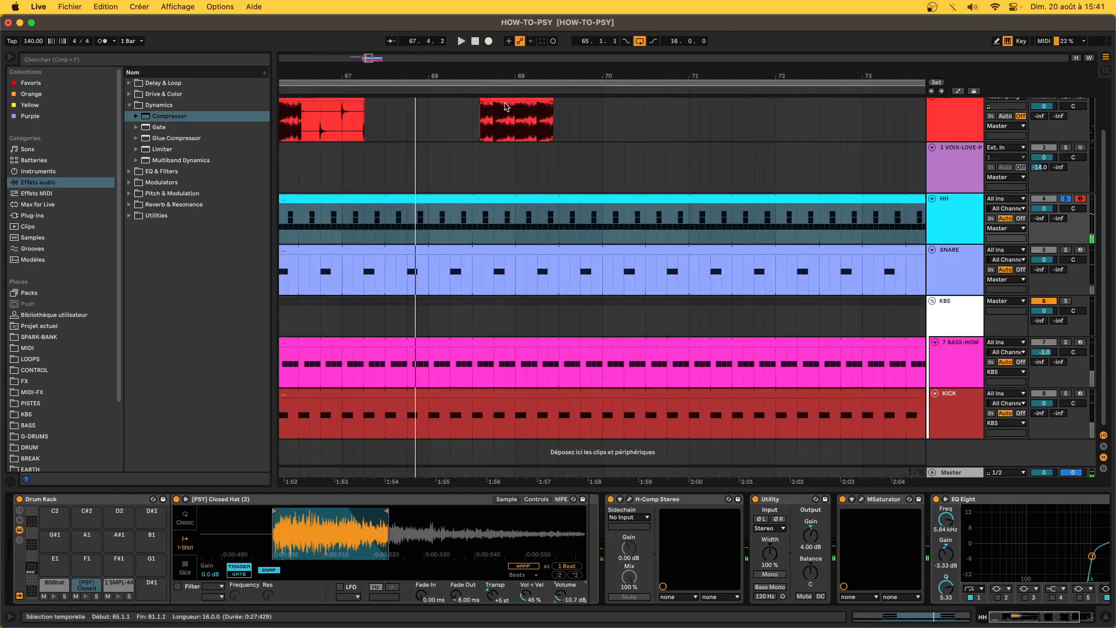
left_click(375, 110)
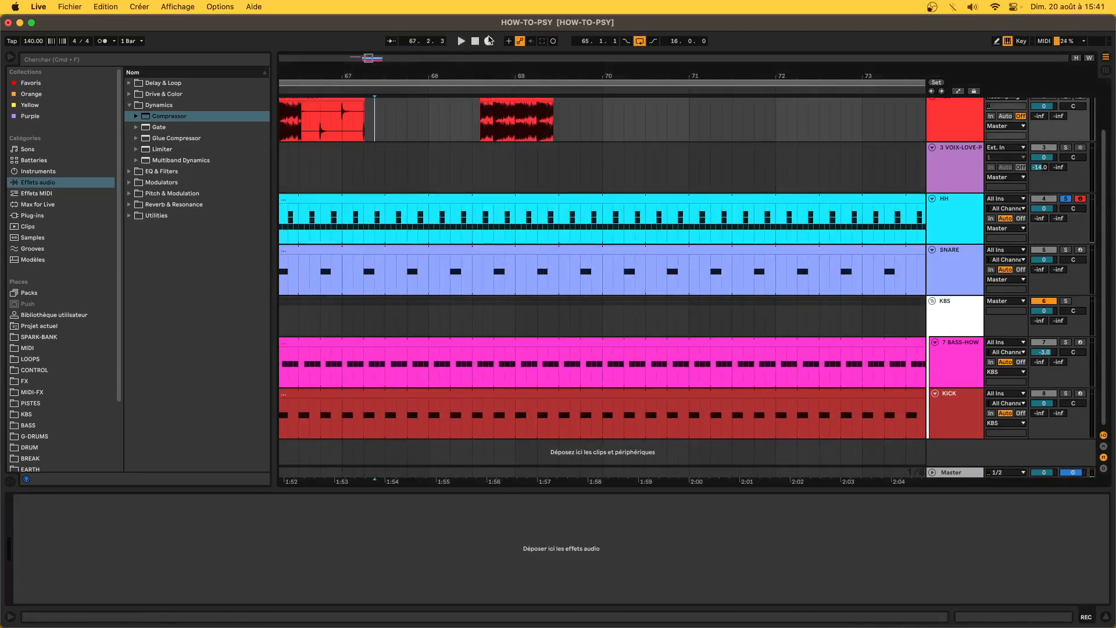
scroll(902, 175, "up", 3)
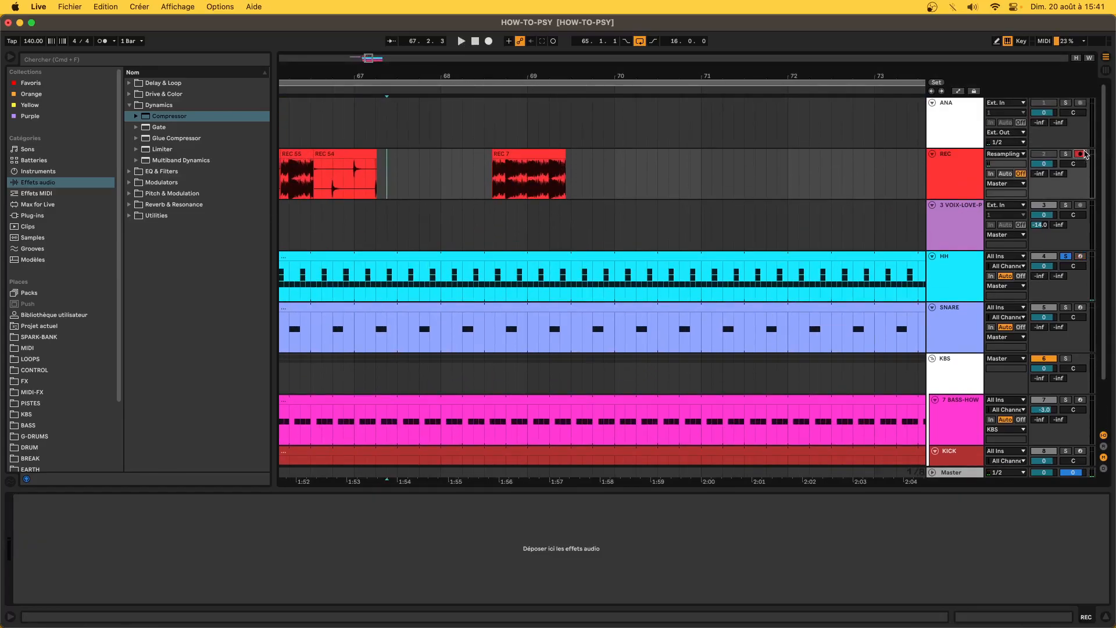
left_click(488, 41)
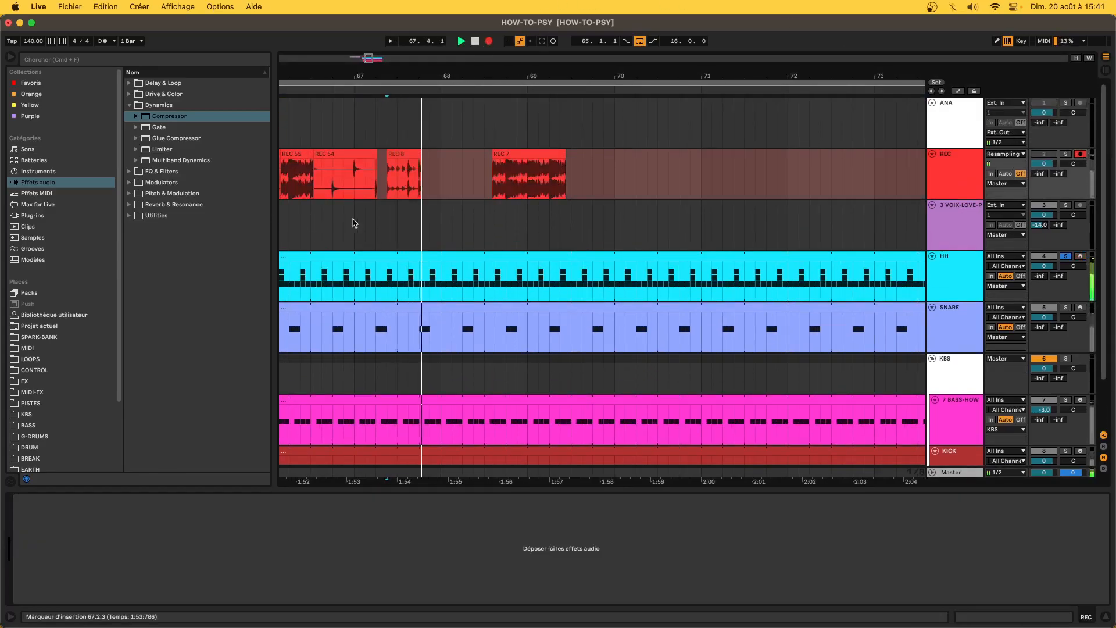
scroll(411, 184, "up", 4)
key("space")
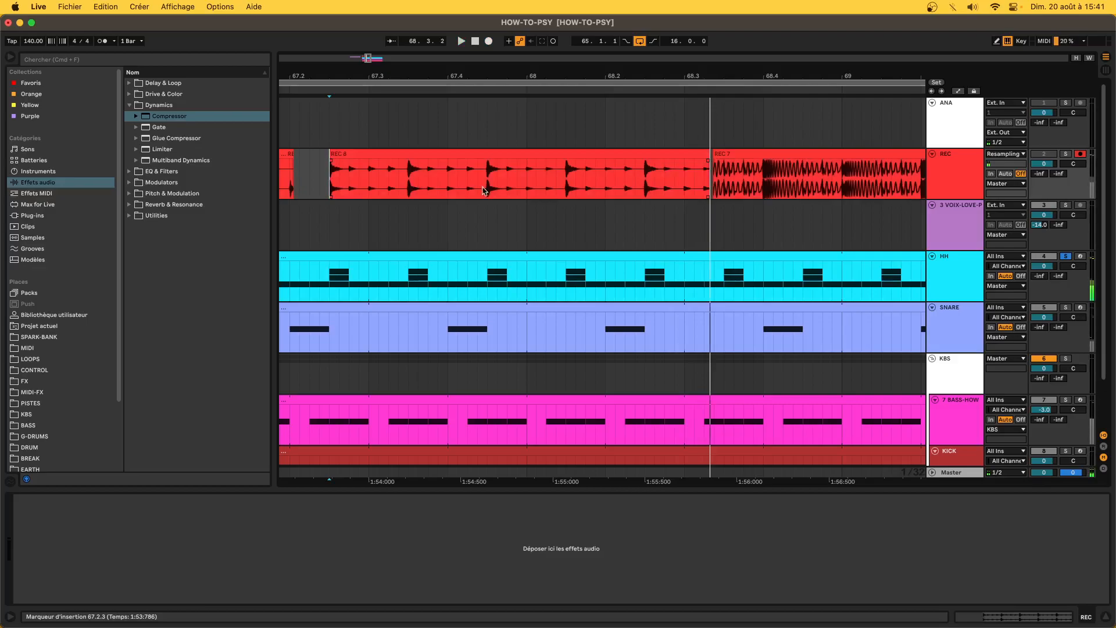
scroll(487, 181, "up", 10)
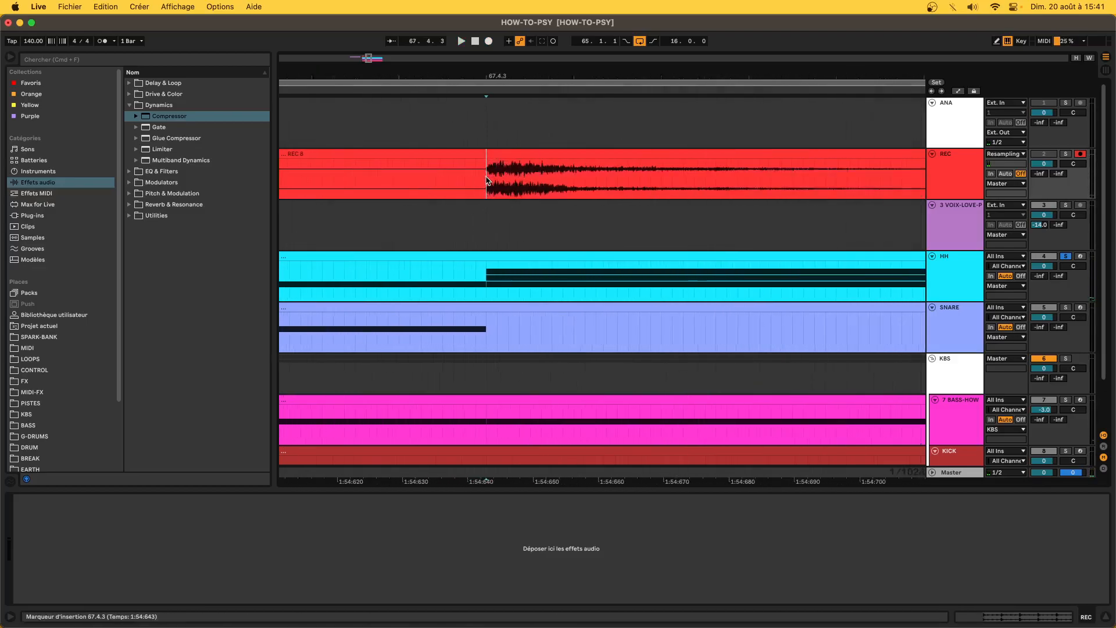
scroll(487, 180, "down", 10)
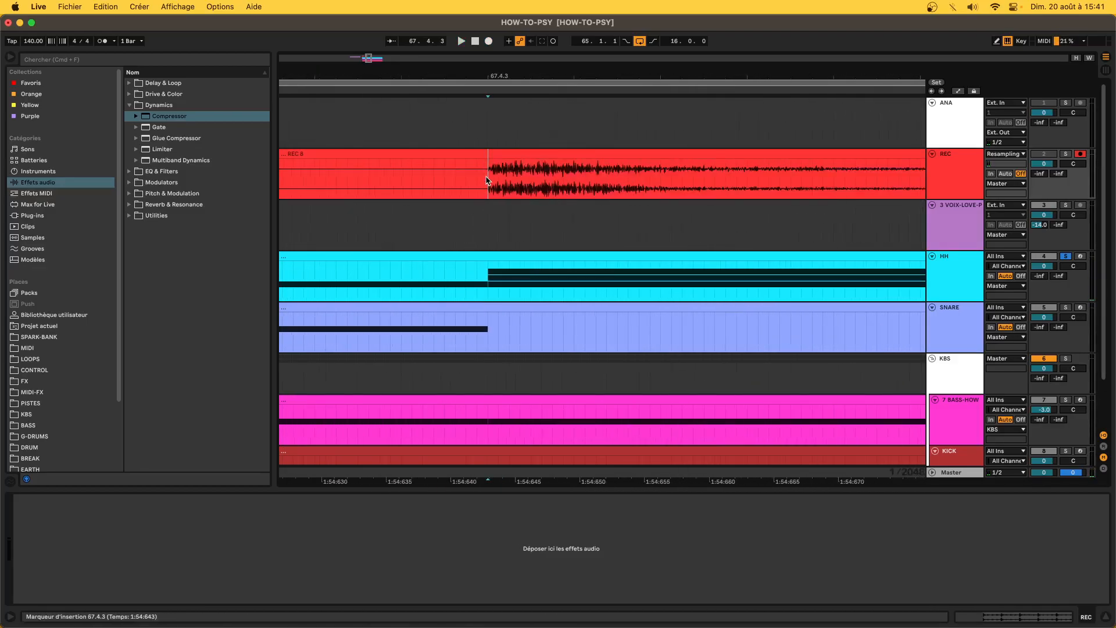
Set the [PSY] Closed Hat (2) layer's sample volume to -14.3 dB and the 1 SMPL-44 layer's volume to -12.6 dB.
scroll(487, 180, "down", 5)
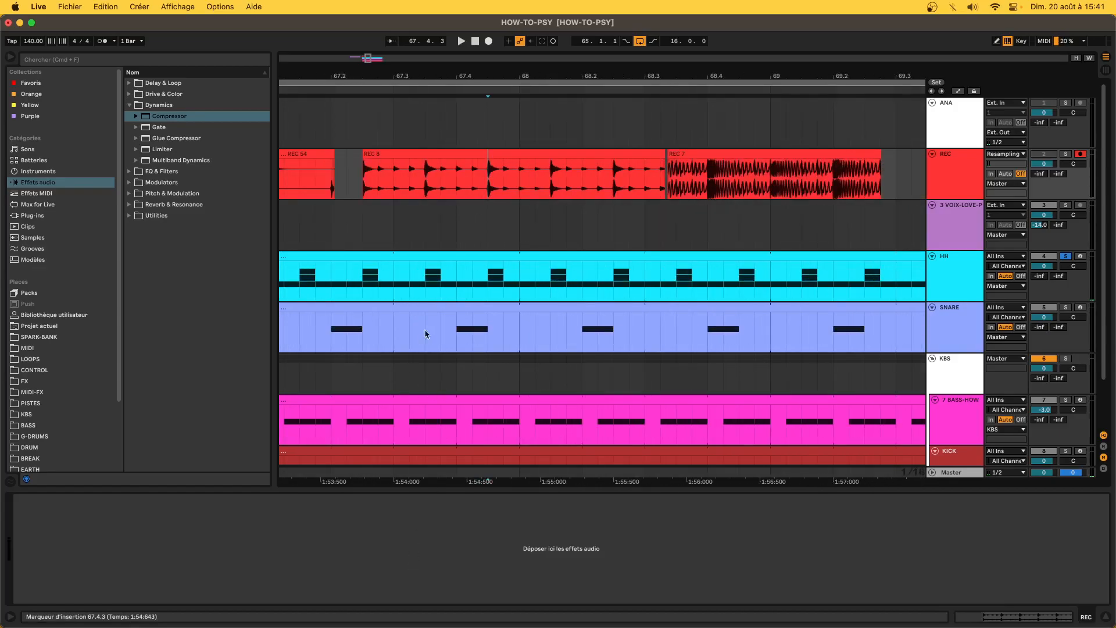
left_click(449, 257)
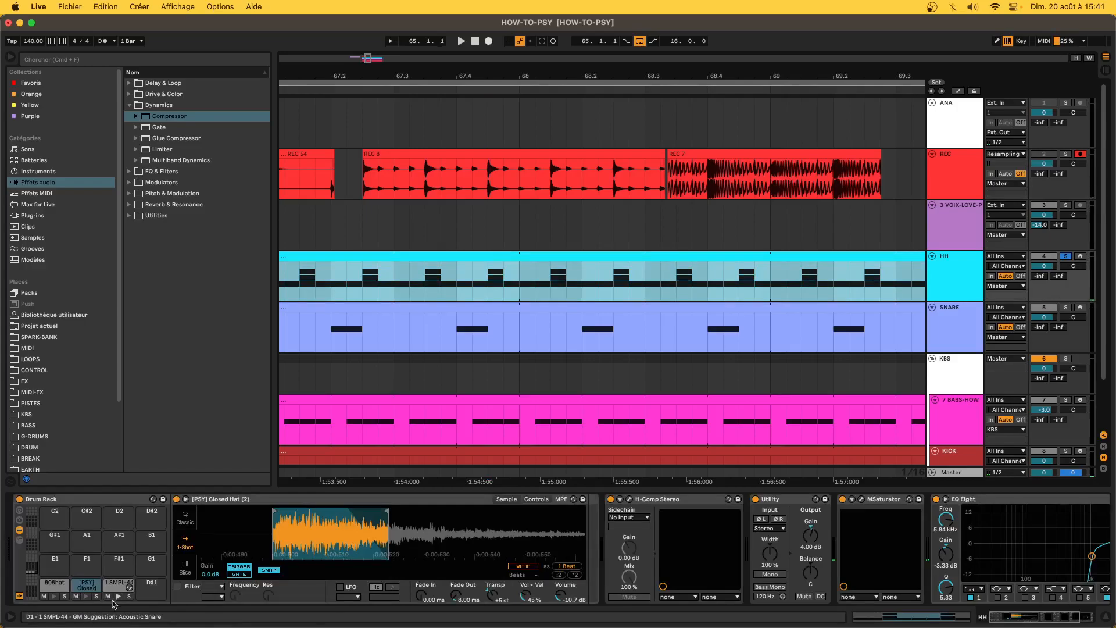
left_click(85, 590)
key("space")
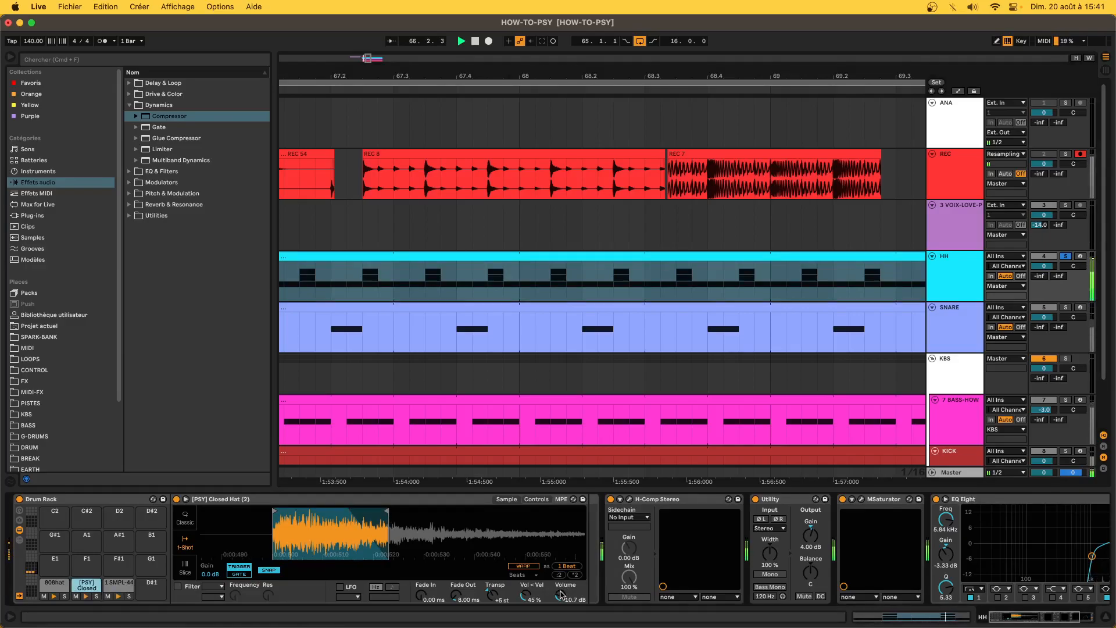
mouse_move(561, 595)
left_mouse_down()
mouse_move(561, 585)
mouse_move(561, 597)
left_mouse_up()
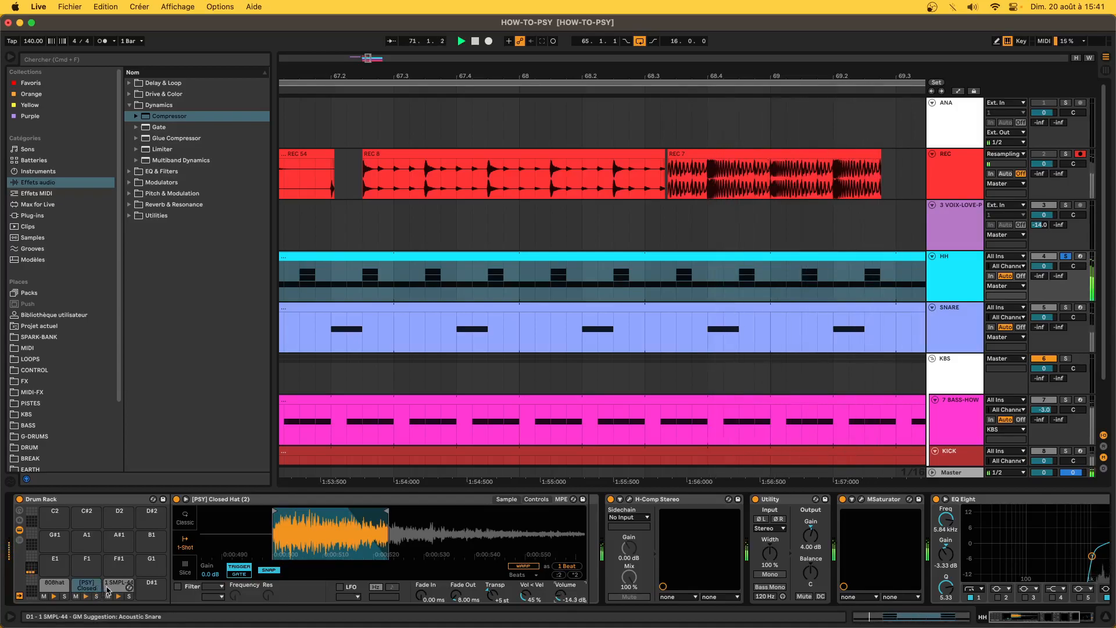
left_click(119, 582)
mouse_move(562, 596)
left_mouse_down()
mouse_move(561, 621)
mouse_move(560, 579)
left_mouse_up()
Insert a Compressor between H-Comp Stereo and Utility with 0.21 ms attack, -15.8 dB threshold and 88 % dry/wet.
scroll(512, 559, "right", 15)
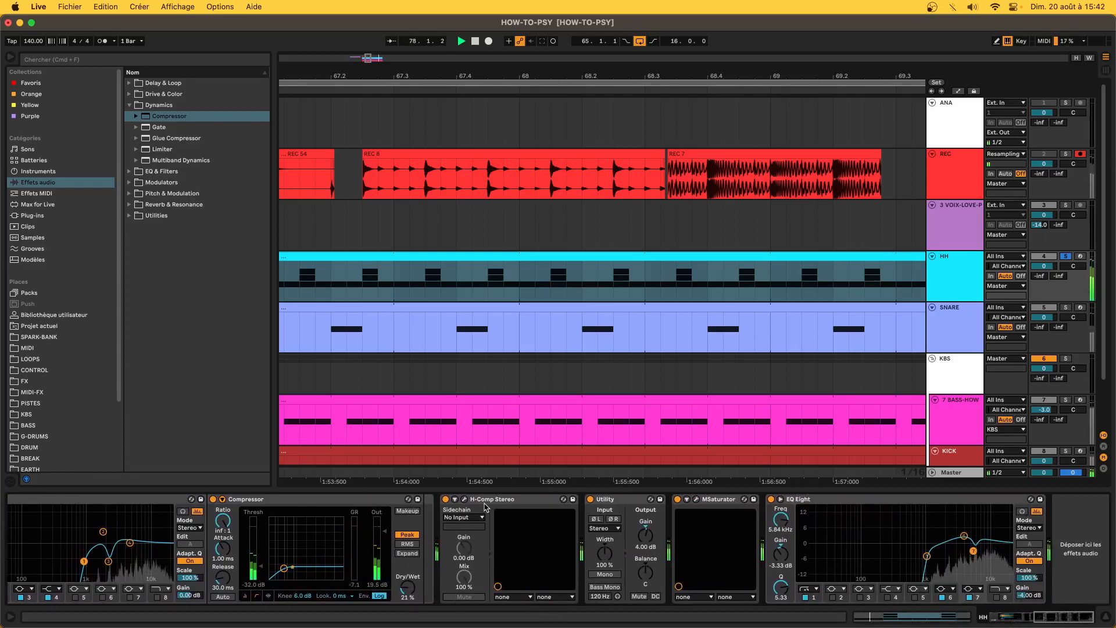
key("space")
mouse_move(155, 116)
left_mouse_down()
mouse_move(407, 553)
mouse_move(756, 558)
mouse_move(592, 558)
mouse_move(600, 562)
left_mouse_up()
left_click(784, 535)
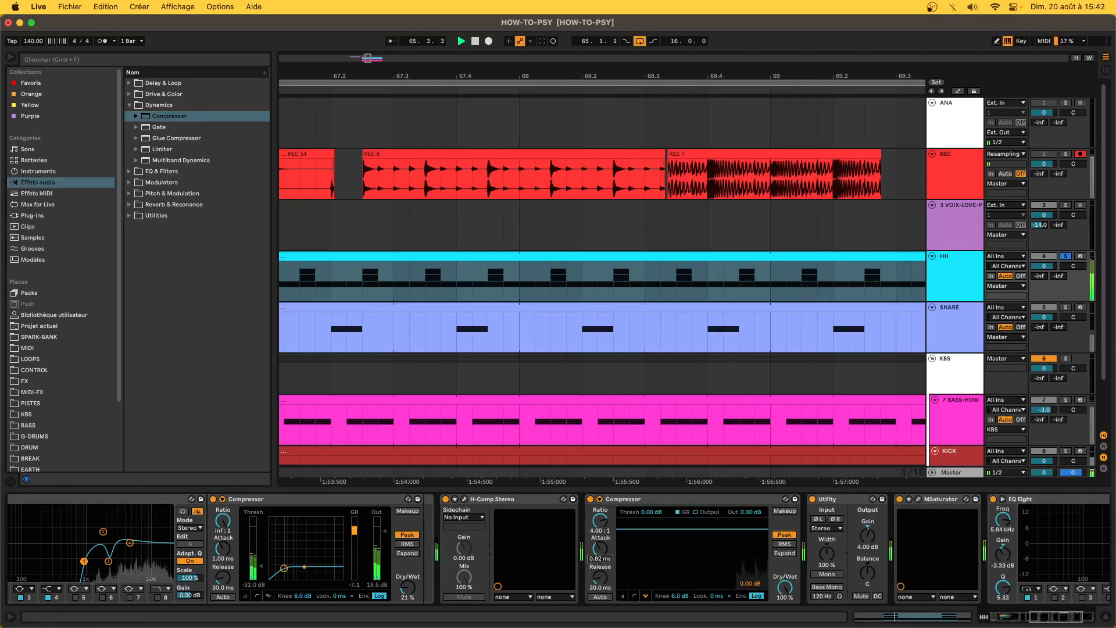
left_click_drag(656, 529, 656, 561)
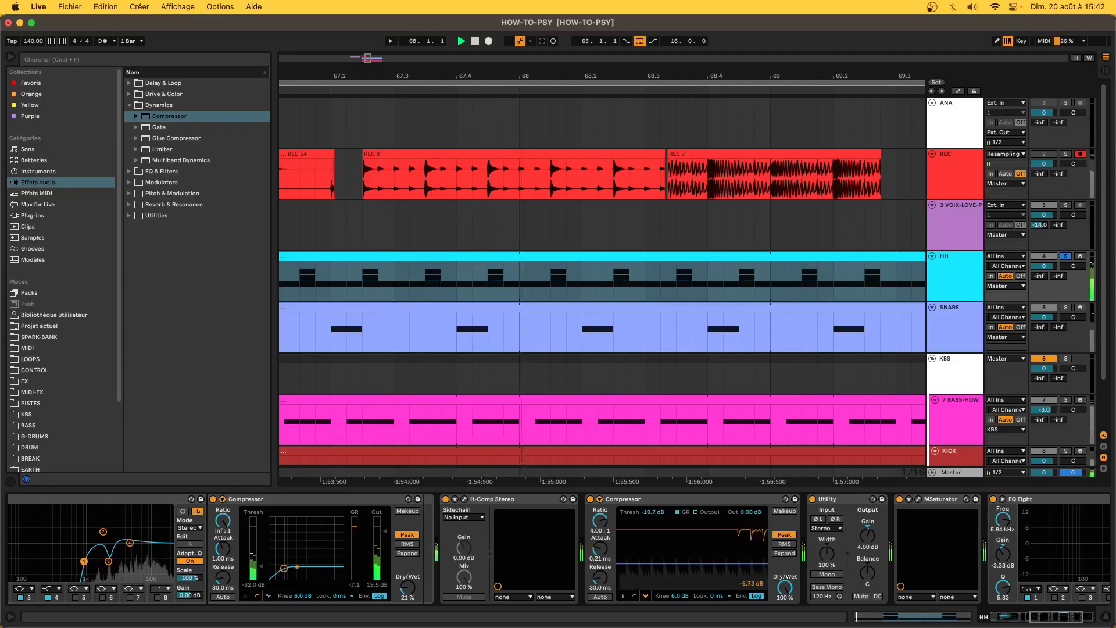
left_click_drag(655, 561, 656, 557)
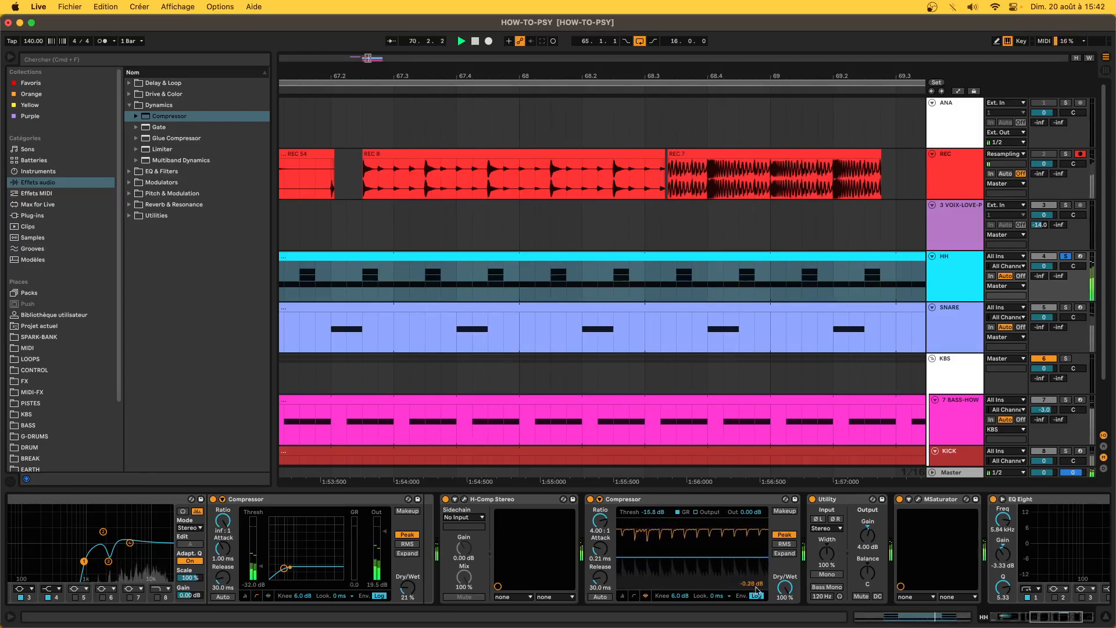
left_click_drag(786, 584, 786, 591)
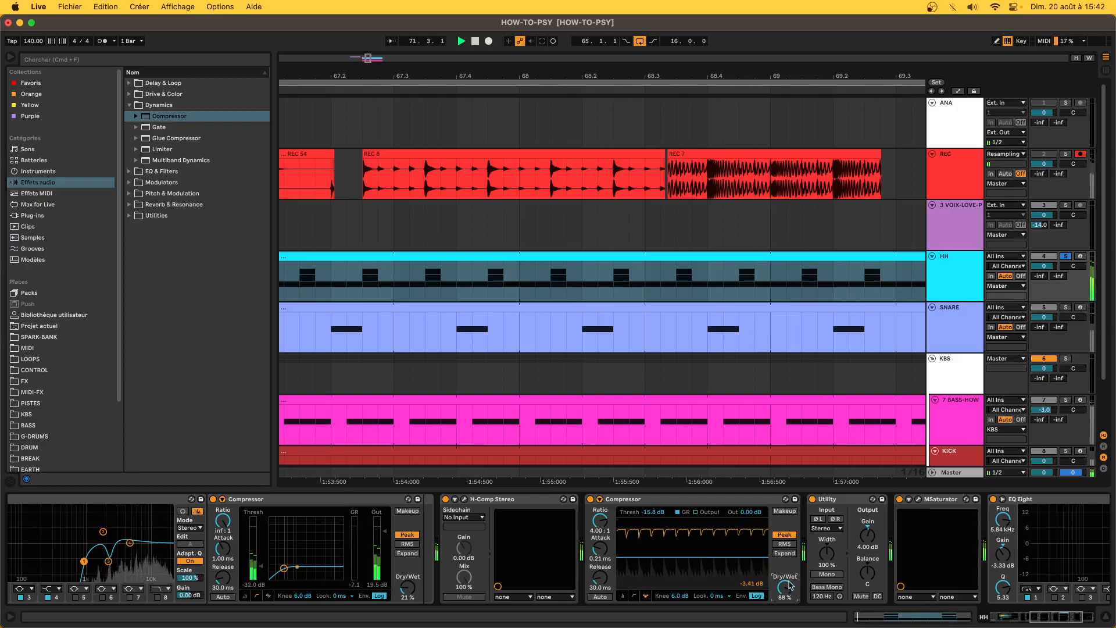
Record the compressed hi-hat over the existing REC track clip from 67.2.3 and examine the recorded waveform.
left_click(461, 164)
left_click(456, 152)
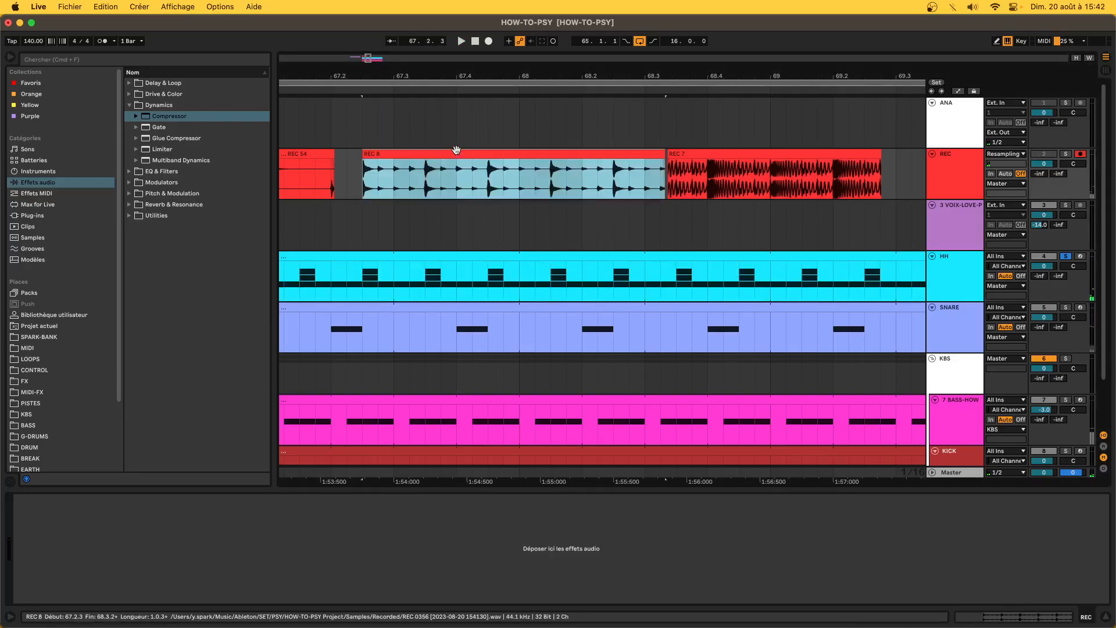
left_click(488, 42)
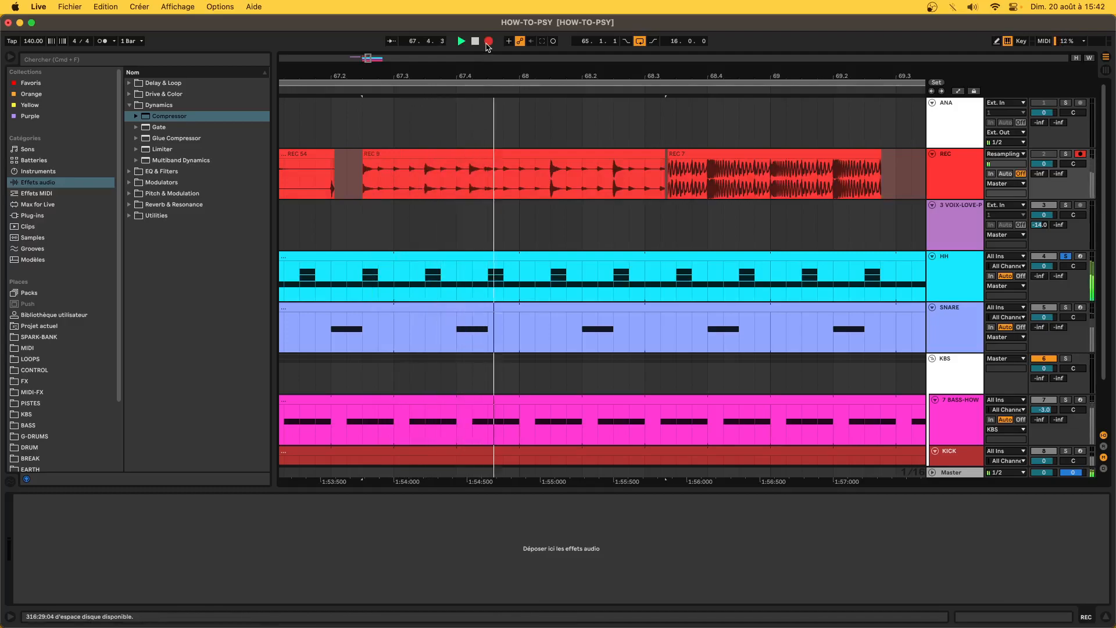
key("space")
scroll(488, 195, "up", 3)
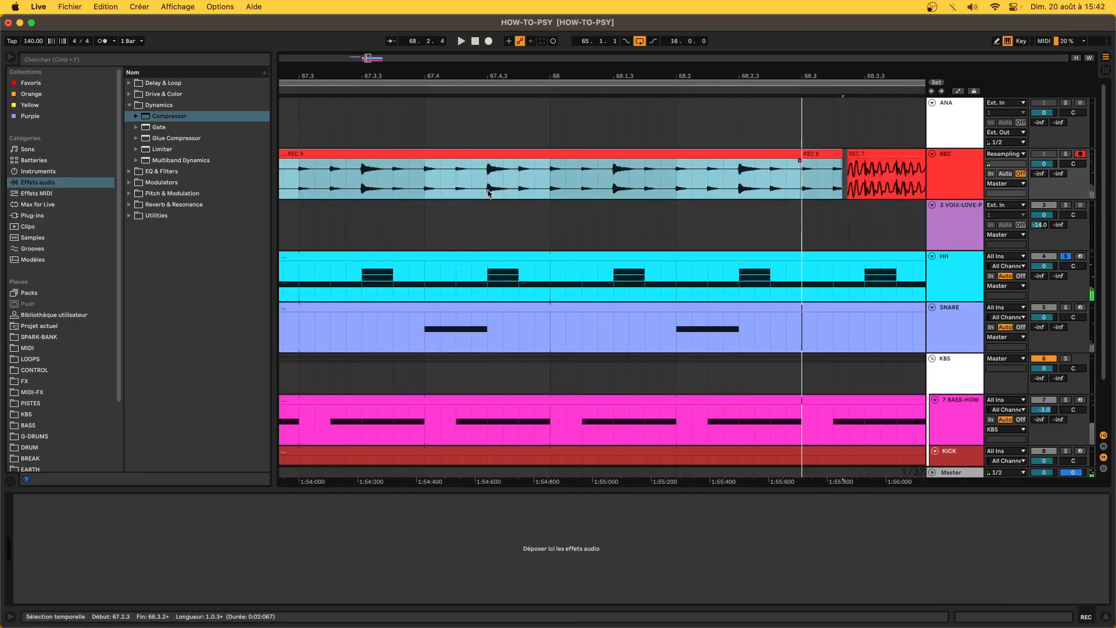
scroll(488, 195, "down", 10)
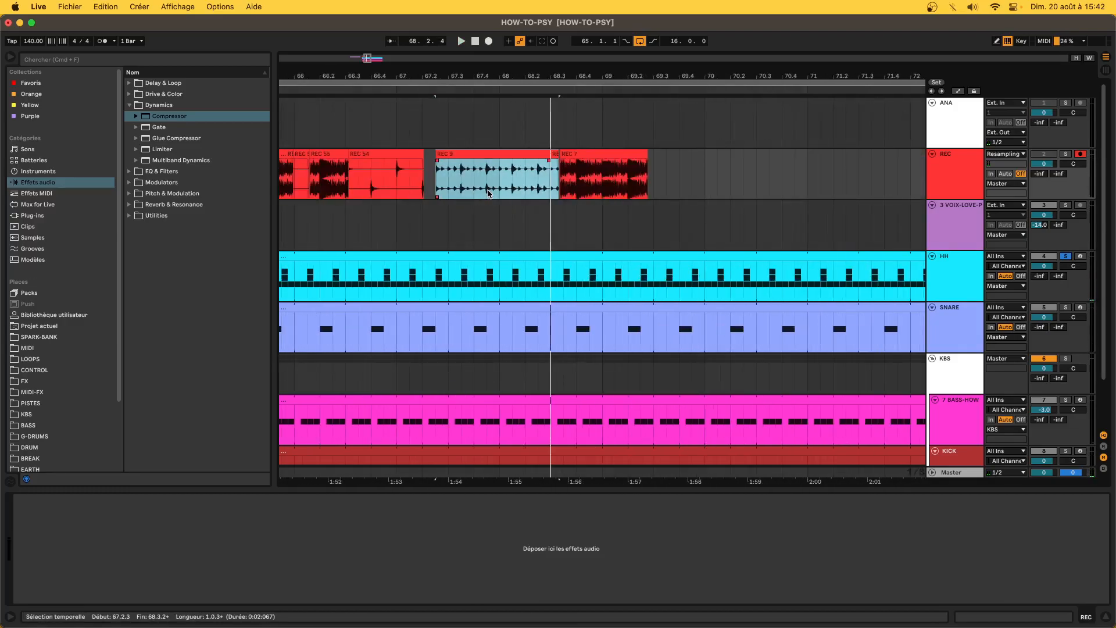
left_click(472, 163)
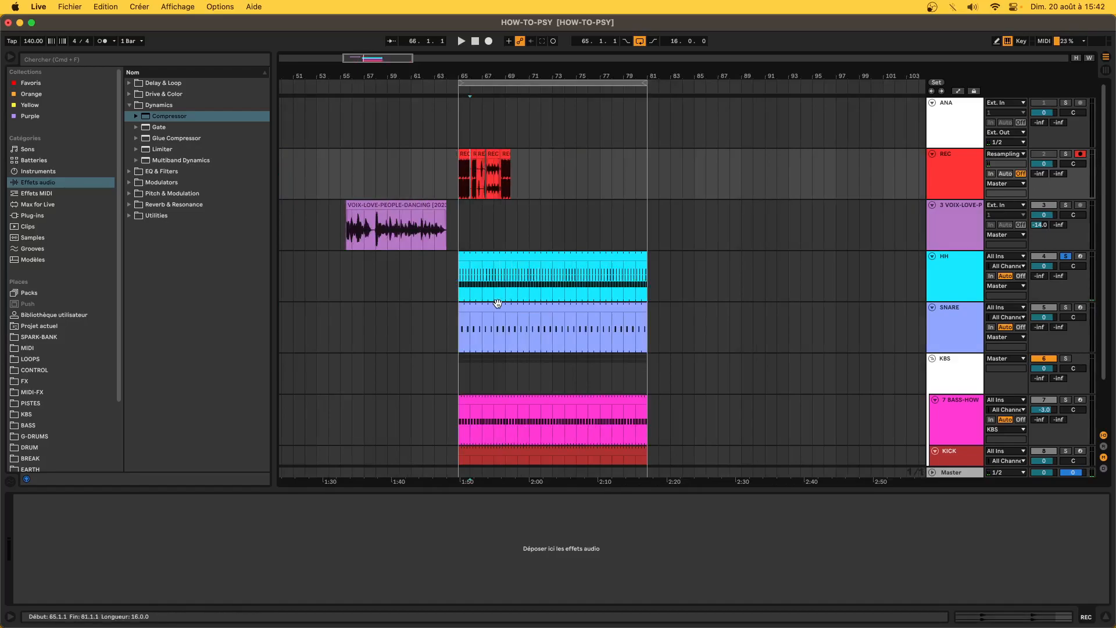
Rename the hi-hat track's Drum Rack as HH and select the track's whole device chain.
left_click(565, 257)
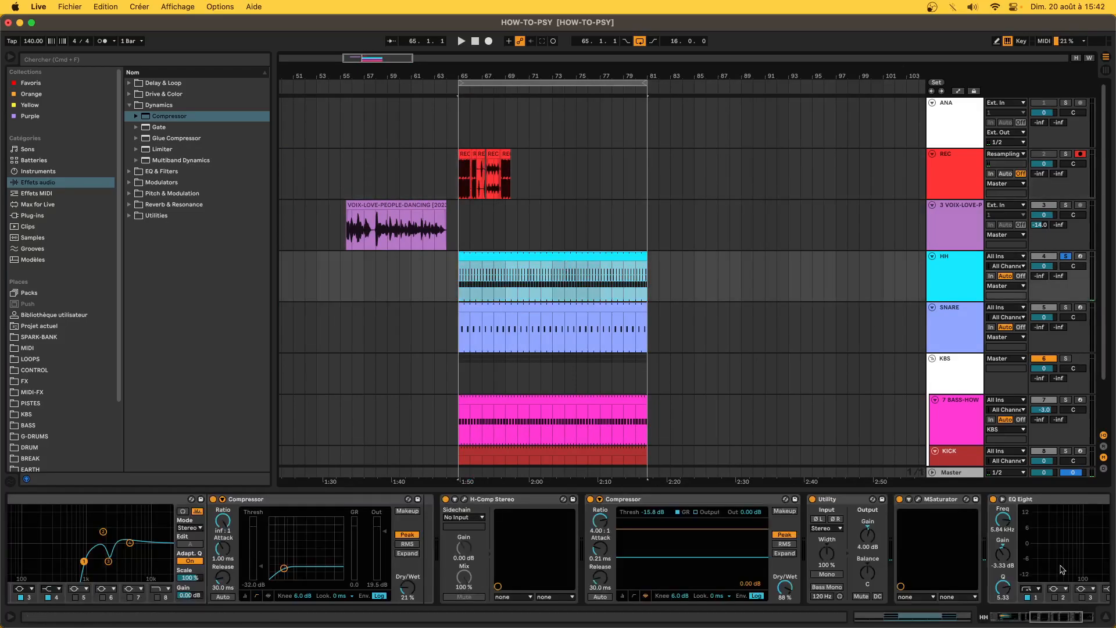
left_click(1011, 561)
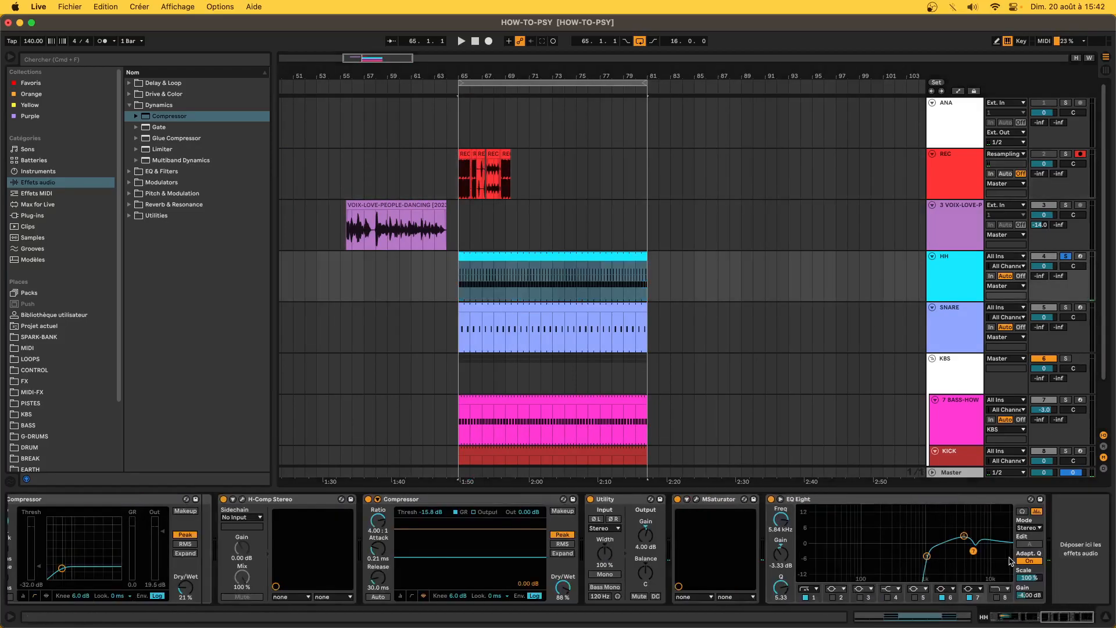
left_click(933, 500)
scroll(895, 503, "left", 15)
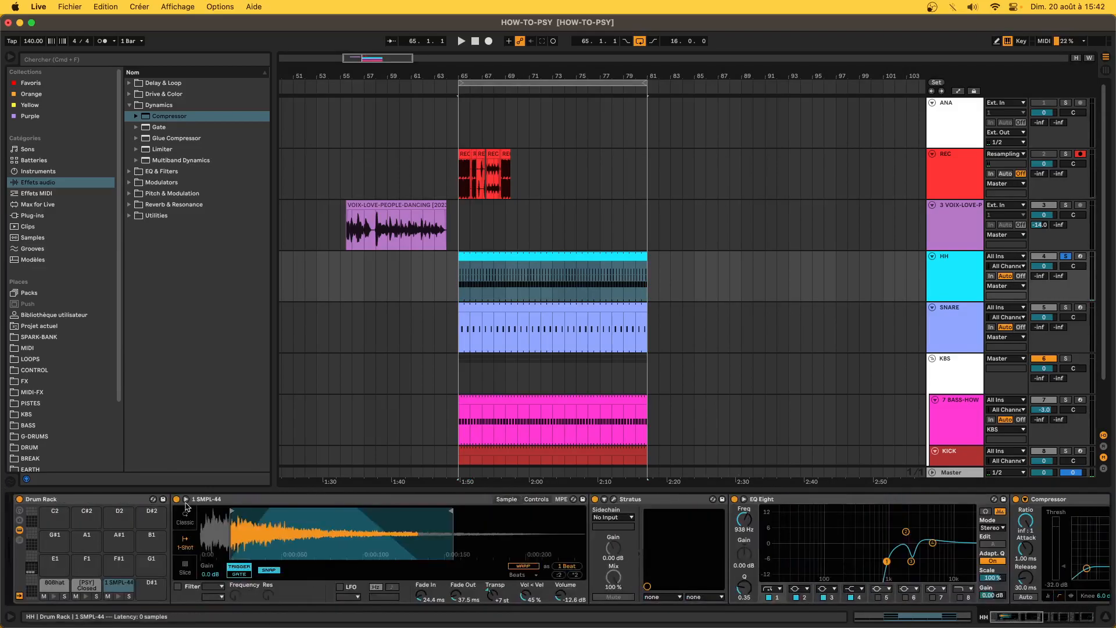
left_click(112, 503)
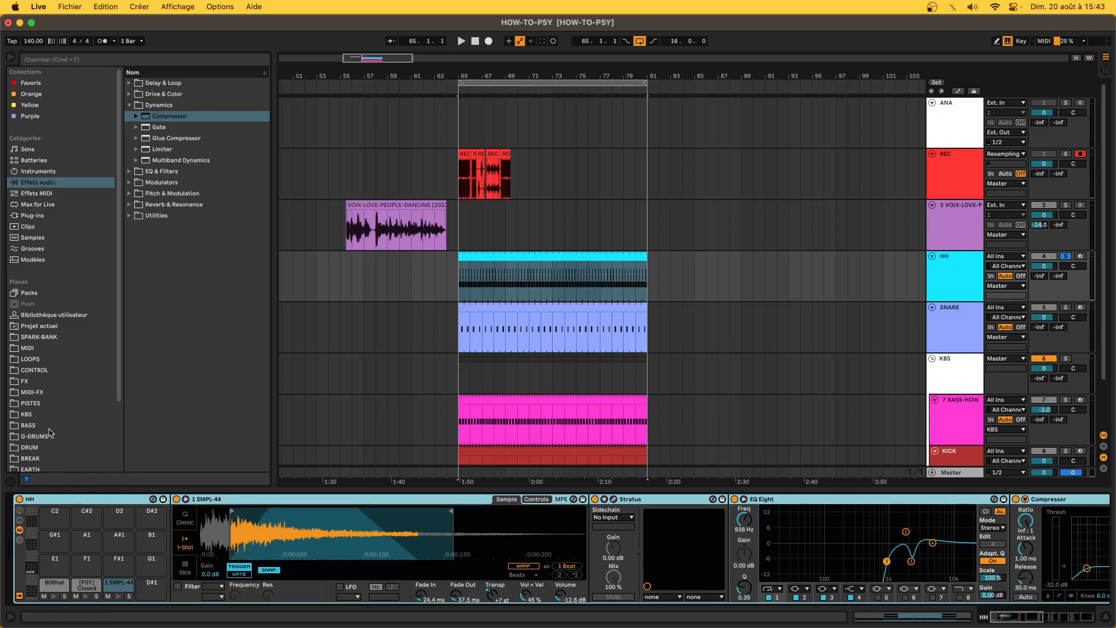
scroll(52, 467, "down", 5)
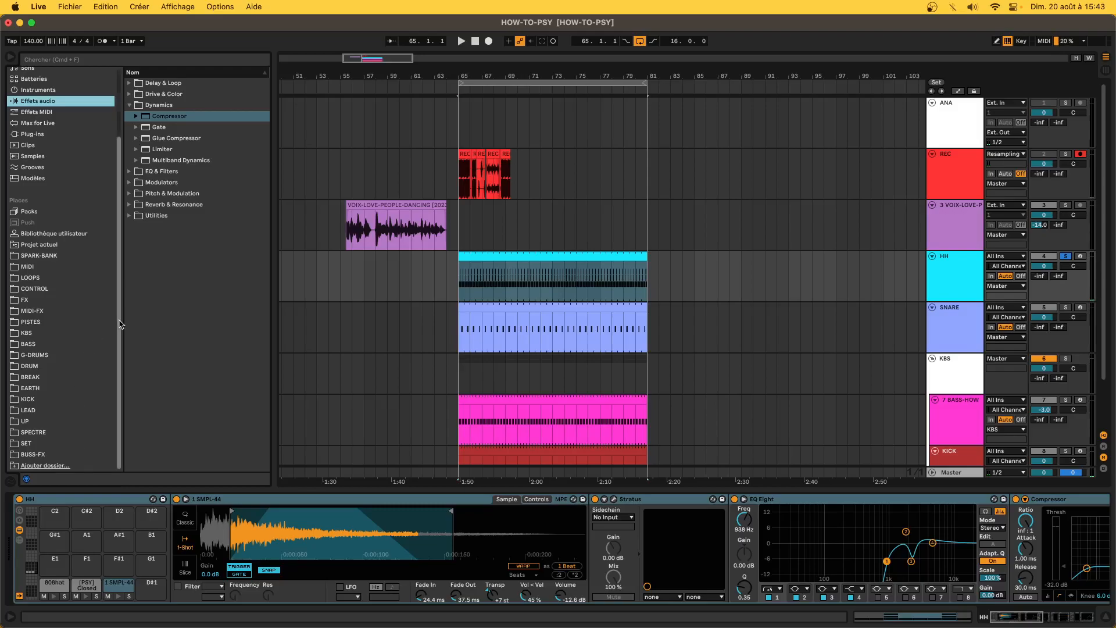
mouse_move(442, 626)
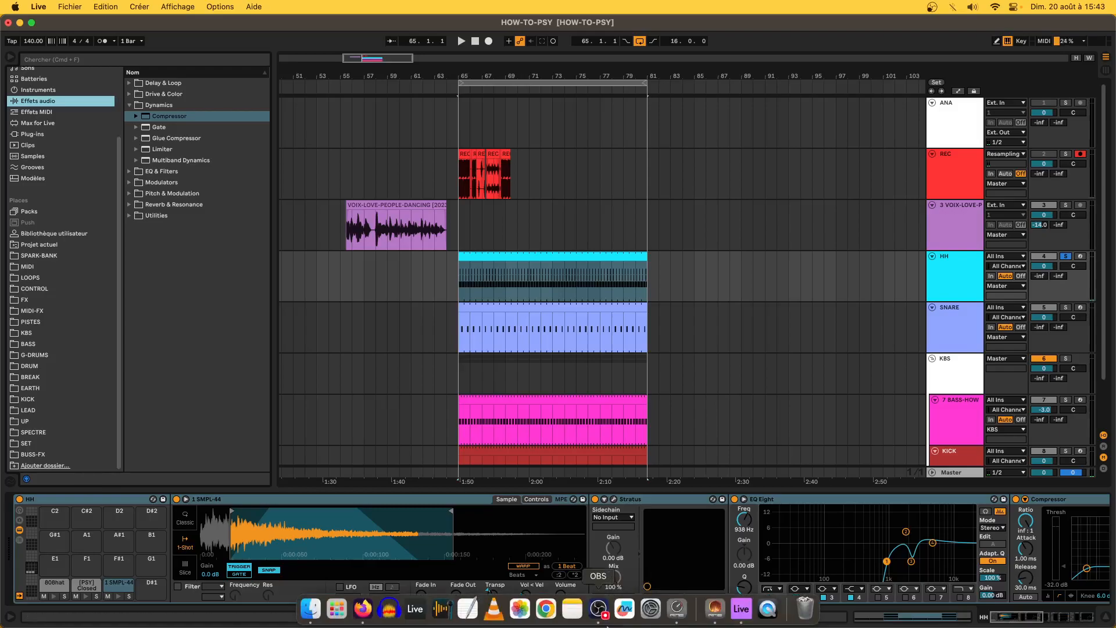